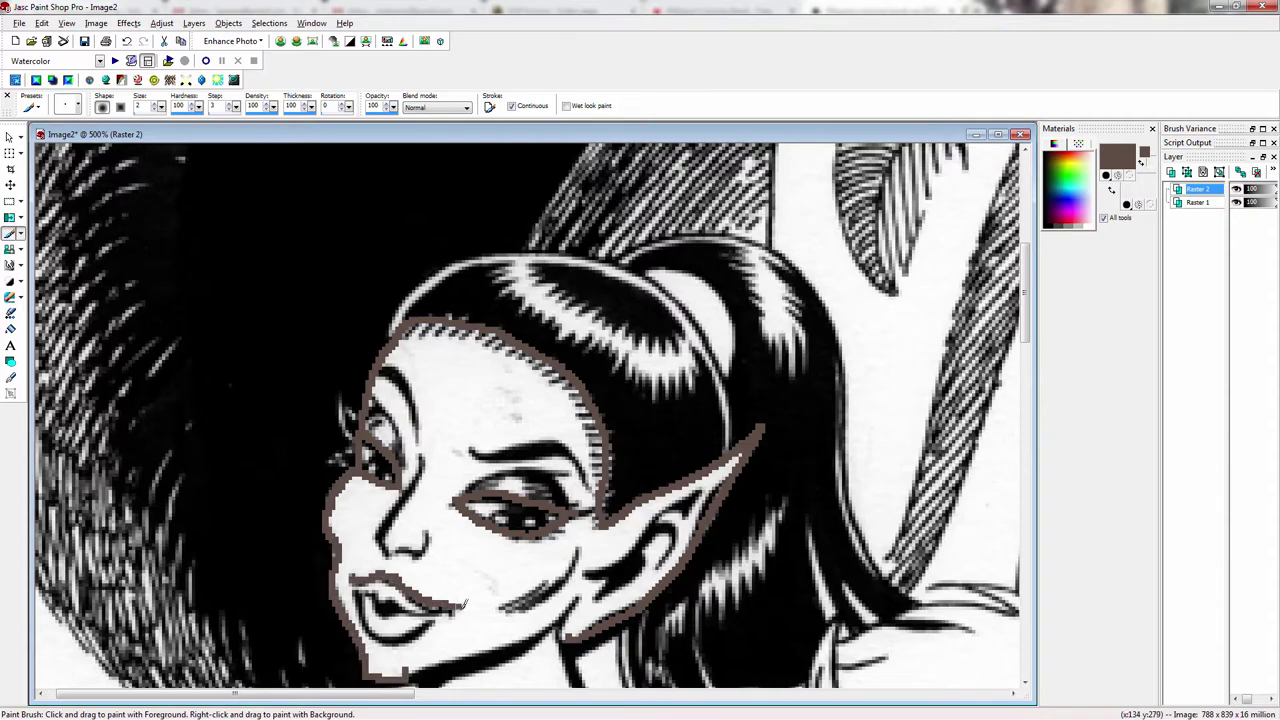
Step: Outline the ponytailed woman's neck, shoulder and upper chest on Raster 2 in dark brown with the size 2 brush
scroll(359, 620, down, 3)
scroll(460, 410, up, 5)
mouse_move(417, 234)
mouse_down()
mouse_move(453, 312)
mouse_move(185, 547)
mouse_up()
scroll(430, 475, down, 5)
scroll(430, 475, up, 1)
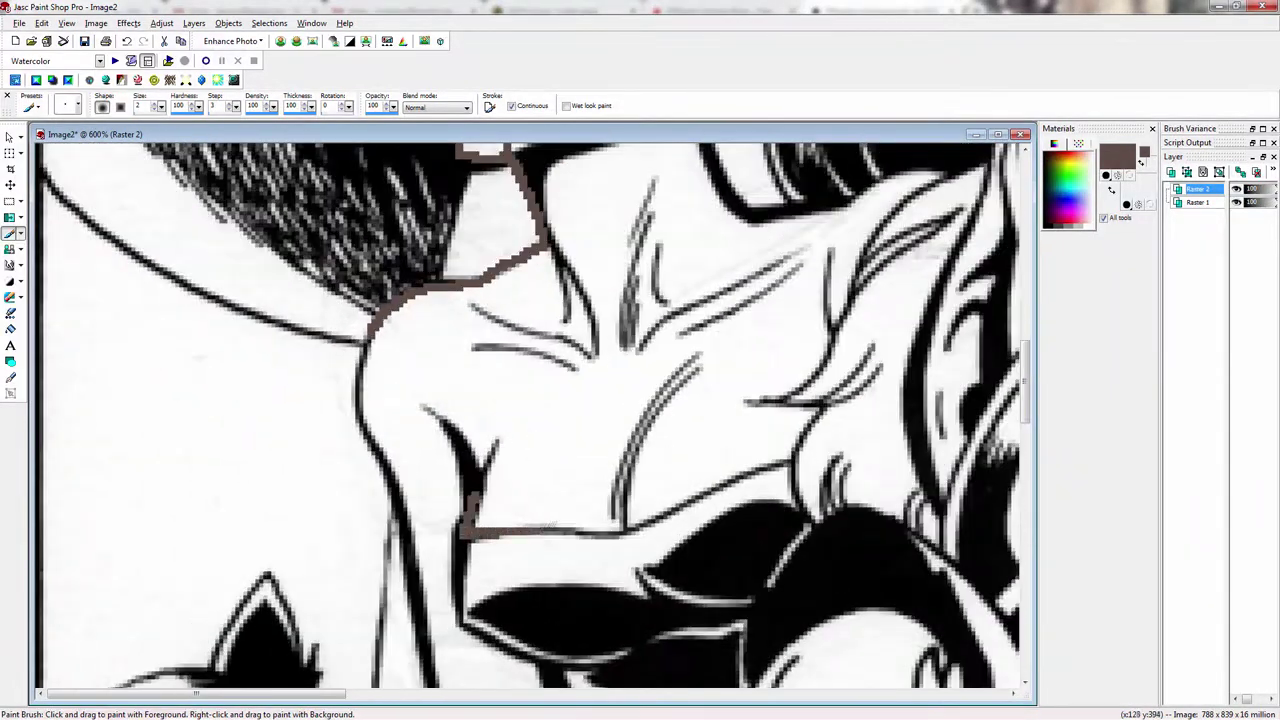
drag(525, 528, 732, 478)
mouse_move(745, 402)
mouse_down()
mouse_move(925, 172)
mouse_move(765, 205)
mouse_move(708, 200)
mouse_up()
Step: Trace the skin edges along the ponytailed woman's bodice and around her bent arm up to the shoulder in dark brown
scroll(463, 453, down, 2)
scroll(463, 453, up, 4)
mouse_move(630, 458)
mouse_down()
mouse_move(518, 364)
mouse_move(537, 284)
mouse_move(742, 610)
mouse_move(686, 690)
mouse_up()
drag(458, 324, 536, 656)
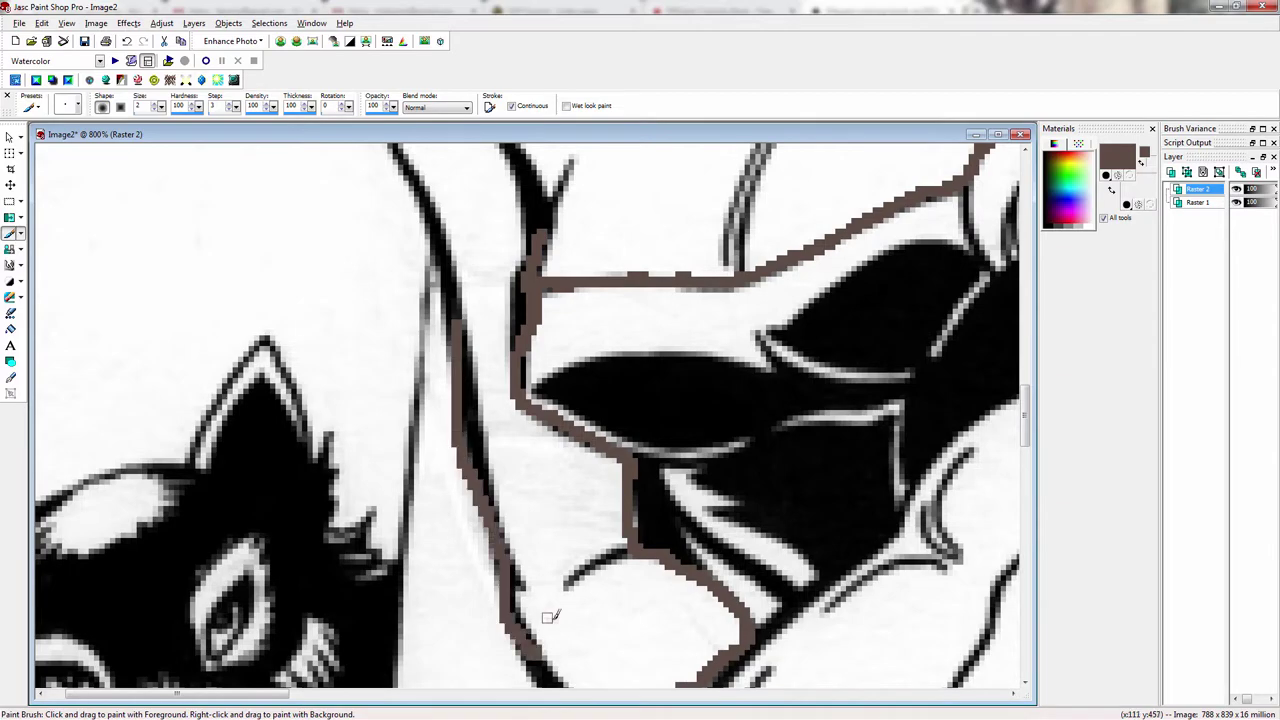
scroll(551, 617, up, 2)
mouse_move(322, 226)
mouse_down()
mouse_move(425, 328)
mouse_move(532, 336)
mouse_up()
scroll(548, 318, down, 4)
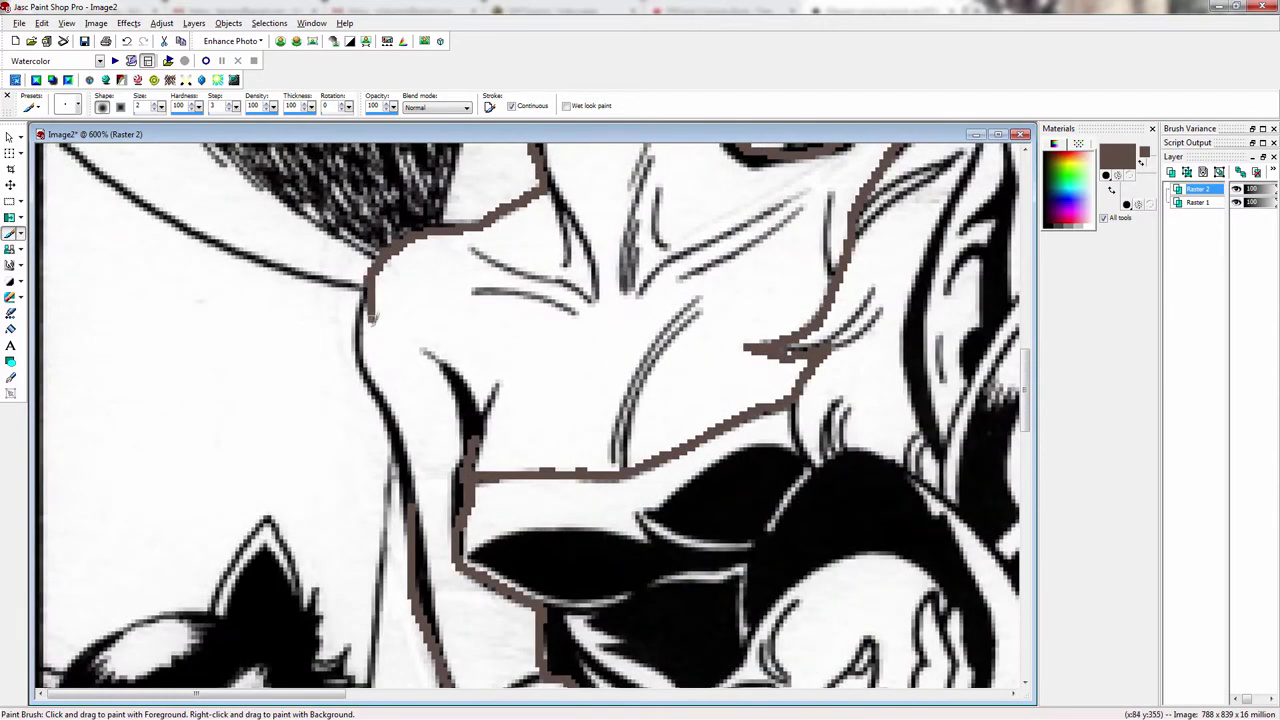
mouse_move(367, 288)
mouse_down()
mouse_move(366, 366)
mouse_move(405, 465)
mouse_move(412, 504)
mouse_up()
Step: Outline the ponytailed woman's hand on the crouching elf's shoulder, following each finger in dark brown
scroll(518, 456, down, 3)
scroll(391, 322, up, 4)
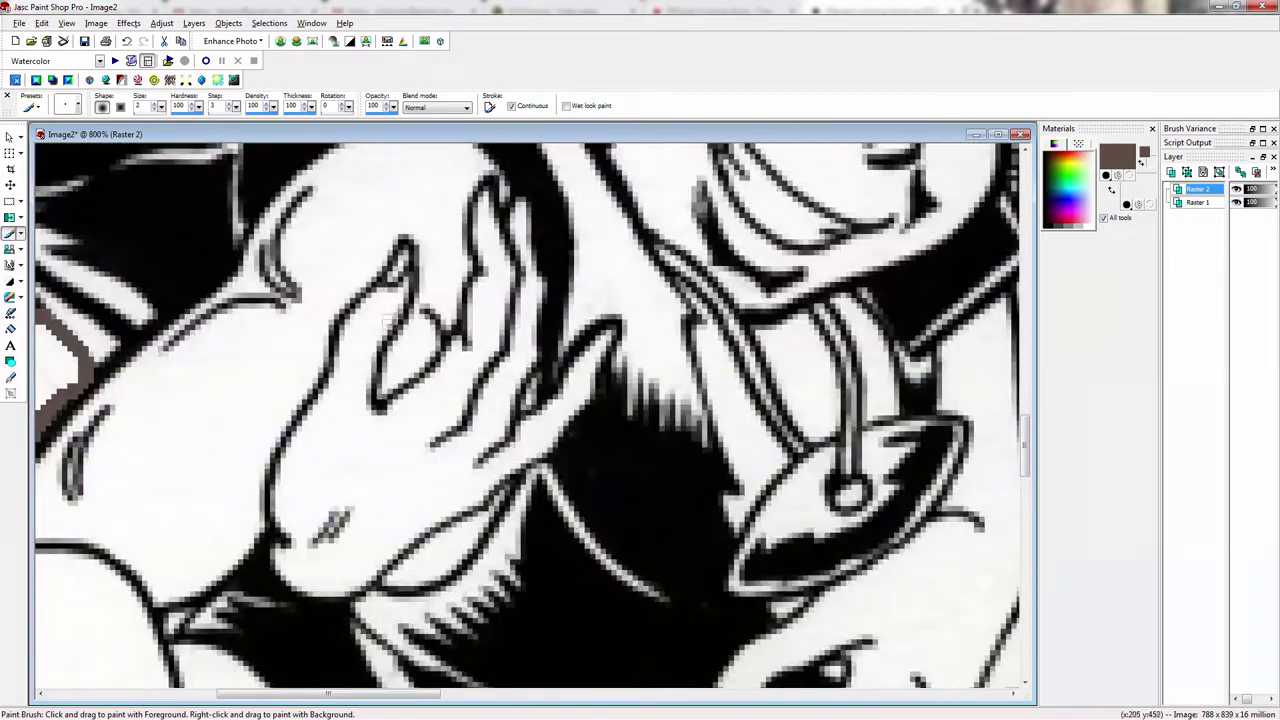
mouse_move(364, 296)
mouse_down()
mouse_move(283, 456)
mouse_move(273, 543)
mouse_move(328, 596)
mouse_move(575, 428)
mouse_up()
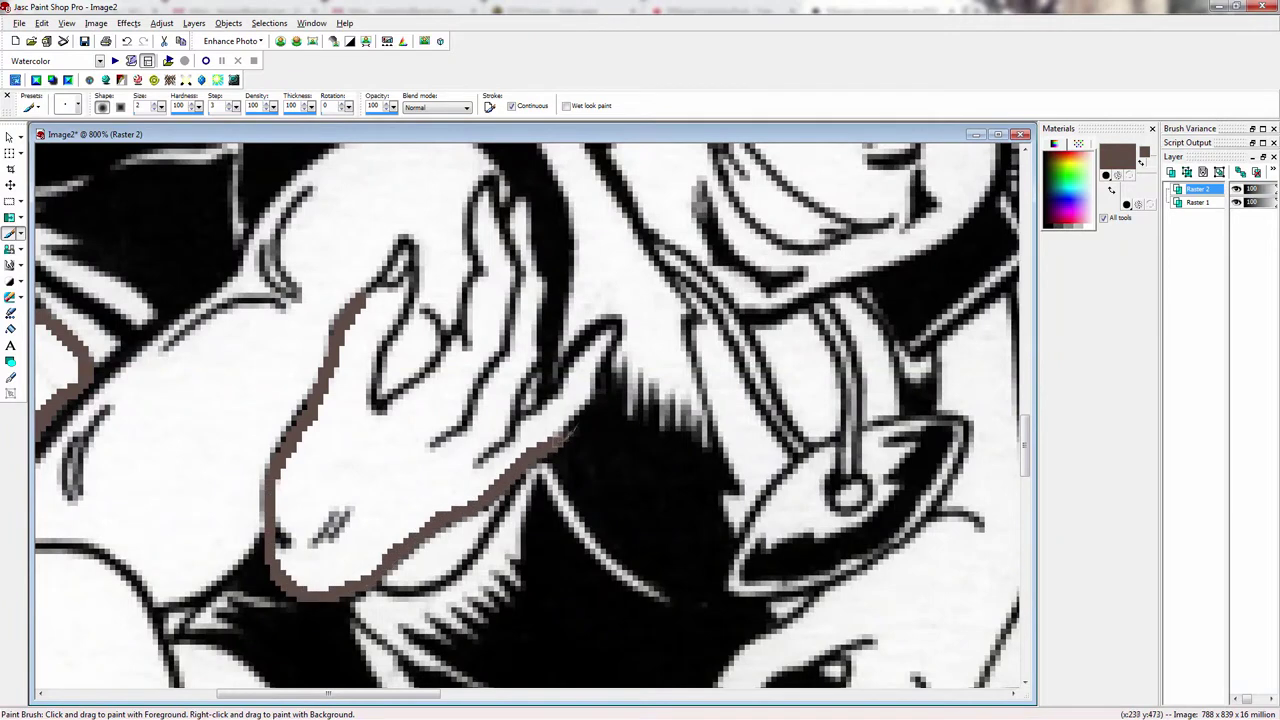
drag(612, 326, 515, 440)
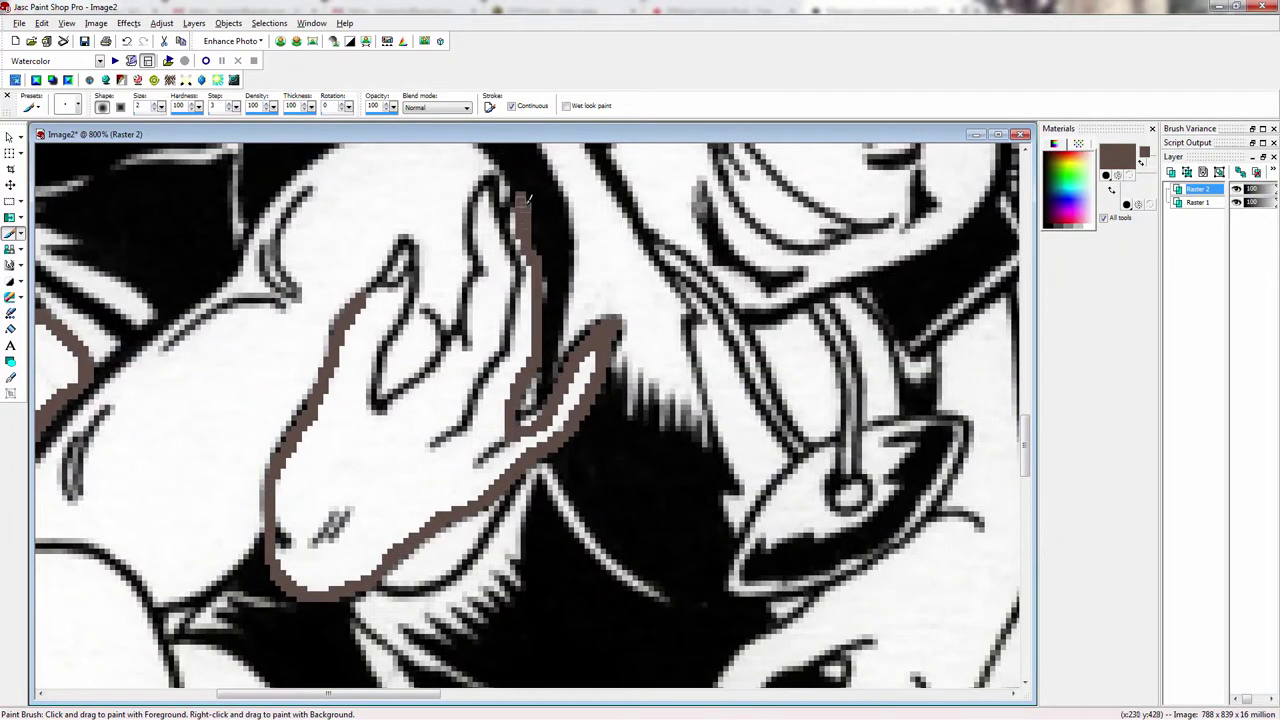
mouse_move(484, 262)
mouse_down()
mouse_move(394, 401)
mouse_move(430, 250)
mouse_up()
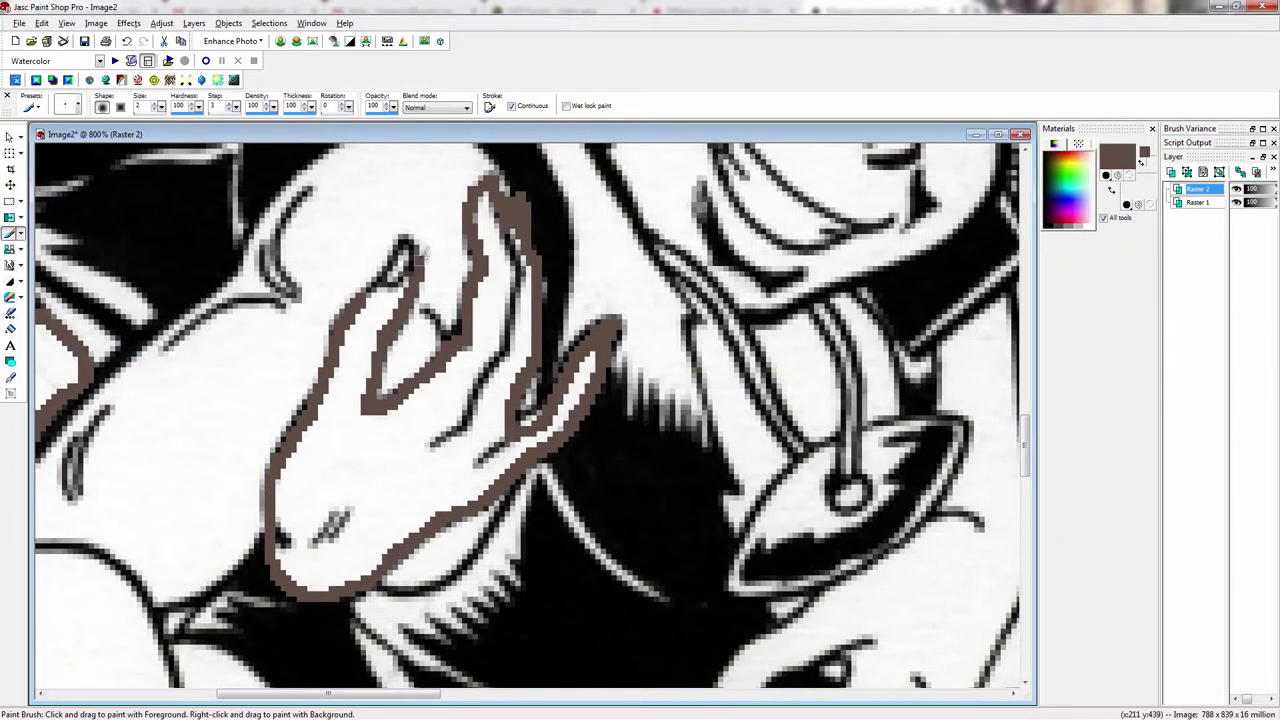
drag(430, 250, 368, 286)
Step: Outline the ponytailed woman's other hand and its wrist beside the crouching elf's pendant in dark brown
mouse_move(420, 402)
mouse_down()
mouse_move(298, 522)
mouse_move(455, 455)
mouse_move(435, 530)
mouse_move(340, 580)
mouse_move(295, 625)
mouse_move(370, 637)
mouse_move(388, 665)
mouse_move(515, 608)
mouse_move(587, 505)
mouse_move(645, 372)
mouse_move(645, 232)
mouse_move(507, 338)
mouse_move(595, 215)
mouse_up()
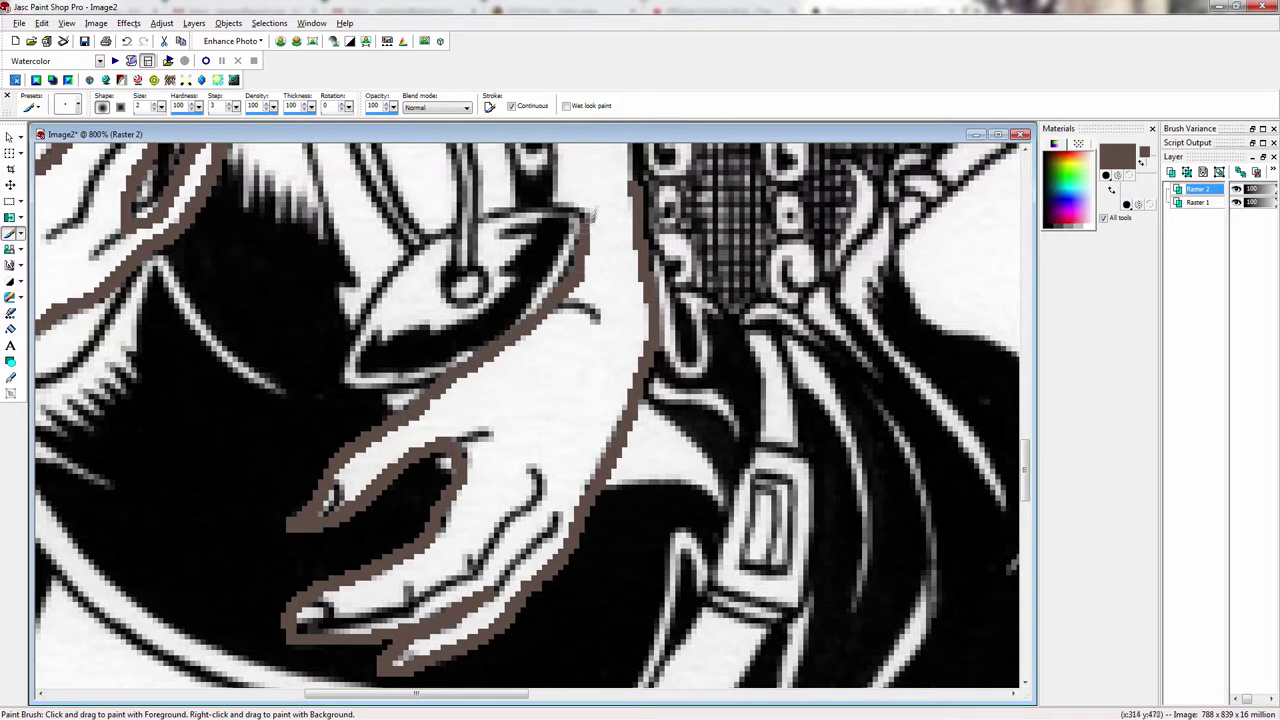
drag(595, 215, 570, 165)
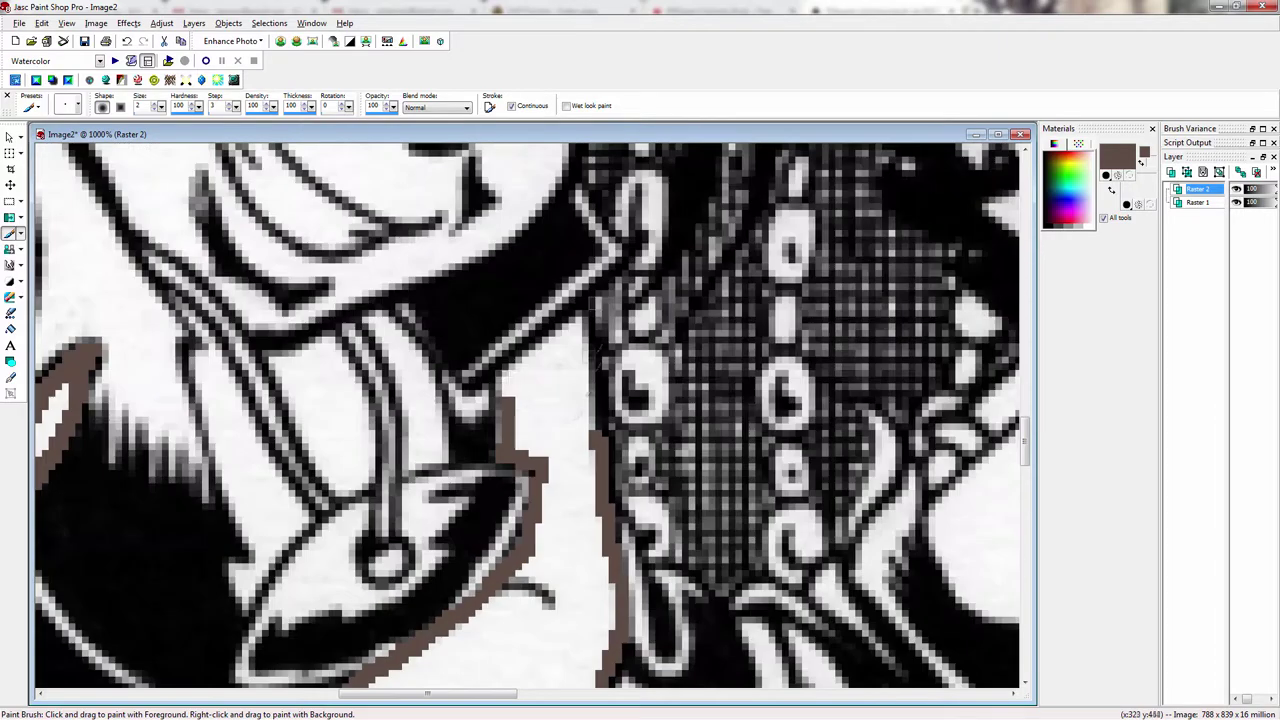
drag(497, 440, 515, 373)
drag(594, 444, 580, 302)
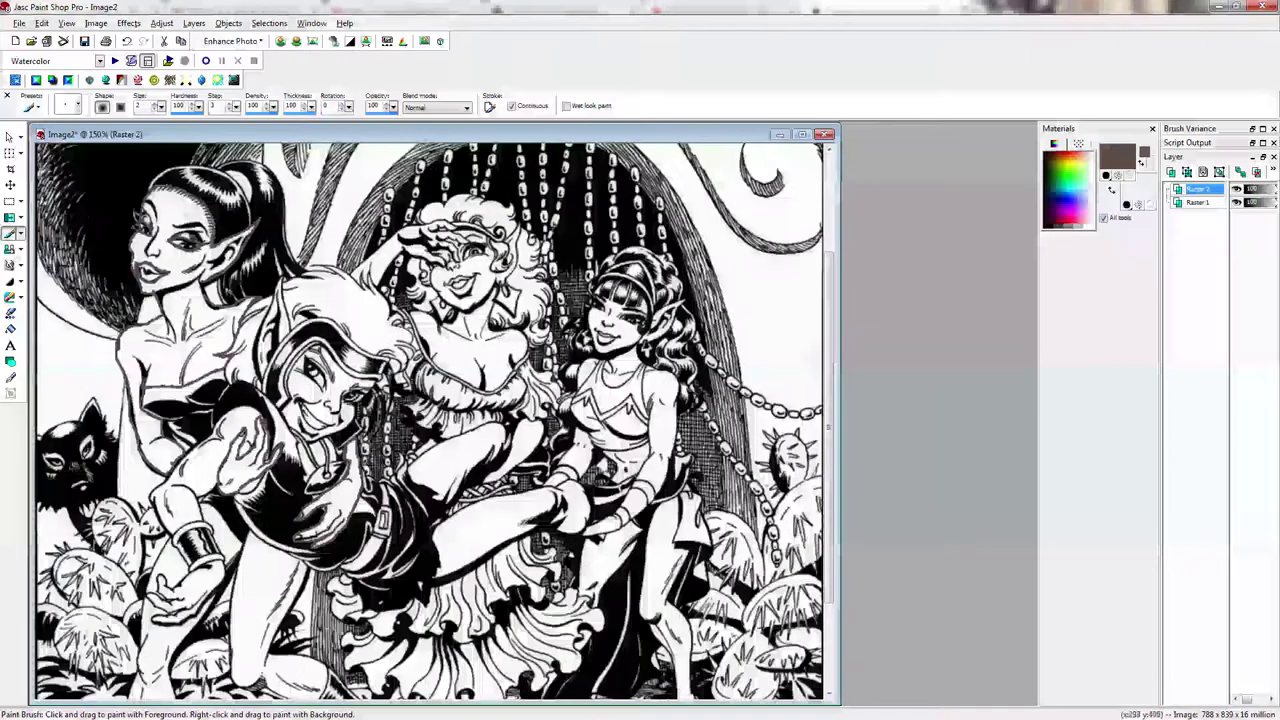
Step: Flood-fill the ponytailed woman's hands, face, chest and arm with dark brown, undoing the first misplaced fill
click(167, 345)
key(ctrl+z)
click(238, 472)
click(346, 494)
scroll(190, 285, up, 3)
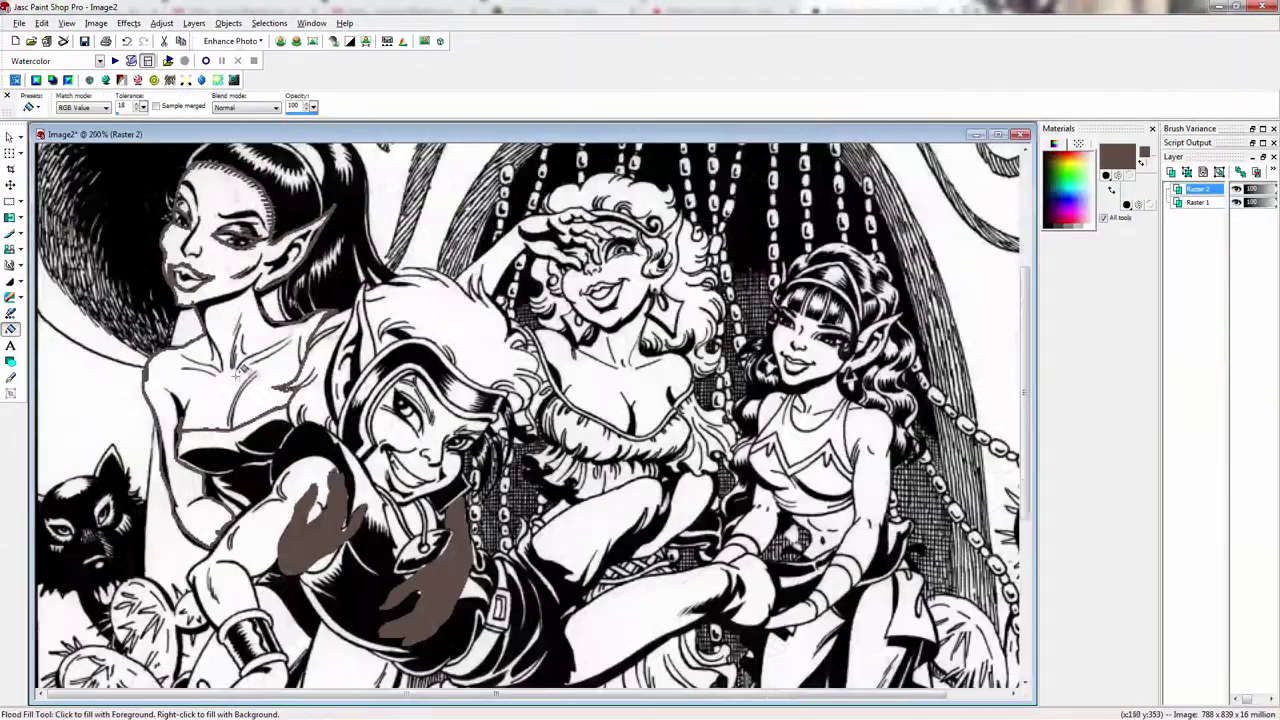
click(10, 233)
key(f)
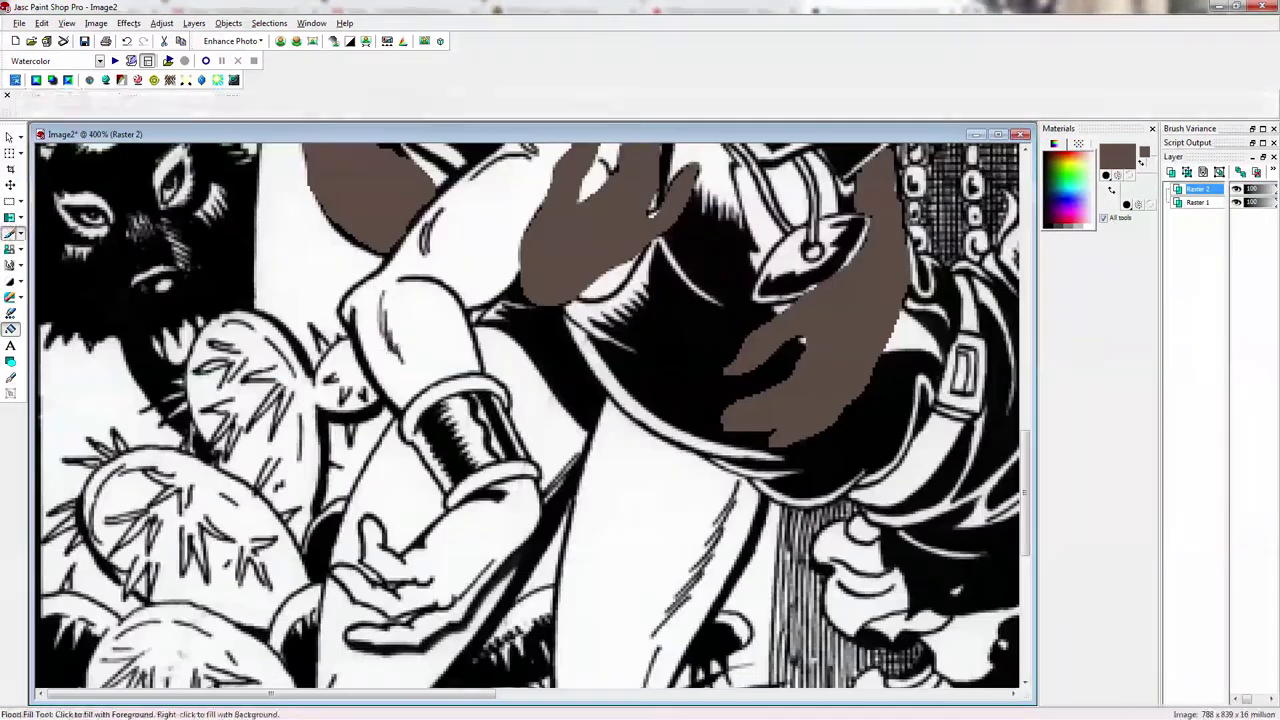
Step: Outline the ponytailed woman's standing leg in dark brown, around the braceleted forearm and hand and down to the boot
key(b)
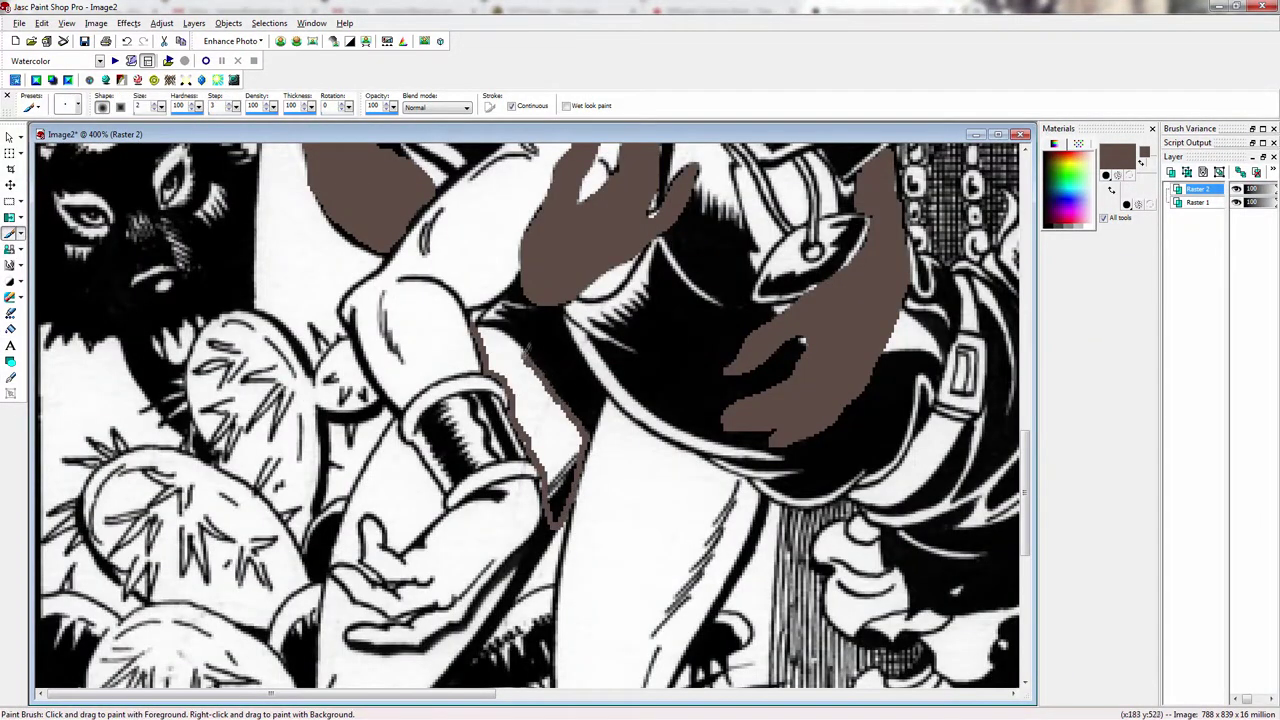
scroll(491, 500, up, 2)
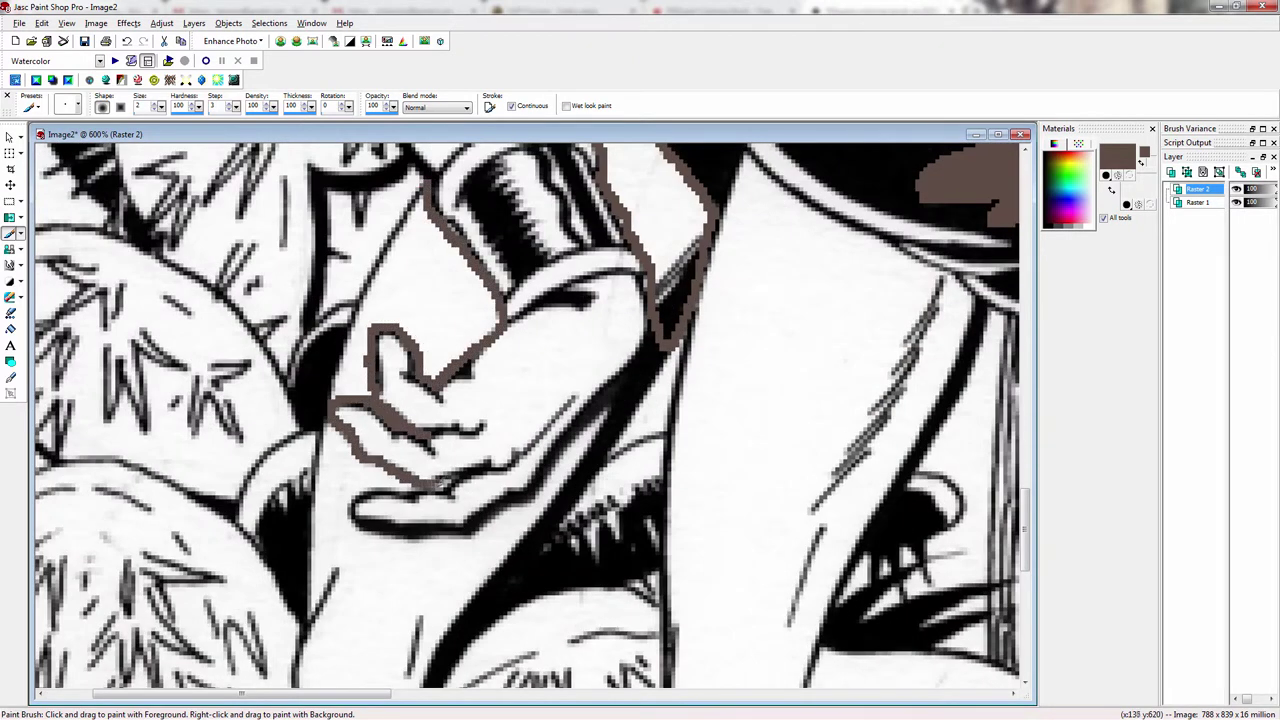
mouse_move(386, 488)
mouse_down()
mouse_move(361, 524)
mouse_move(476, 525)
mouse_move(617, 393)
mouse_move(499, 586)
mouse_up()
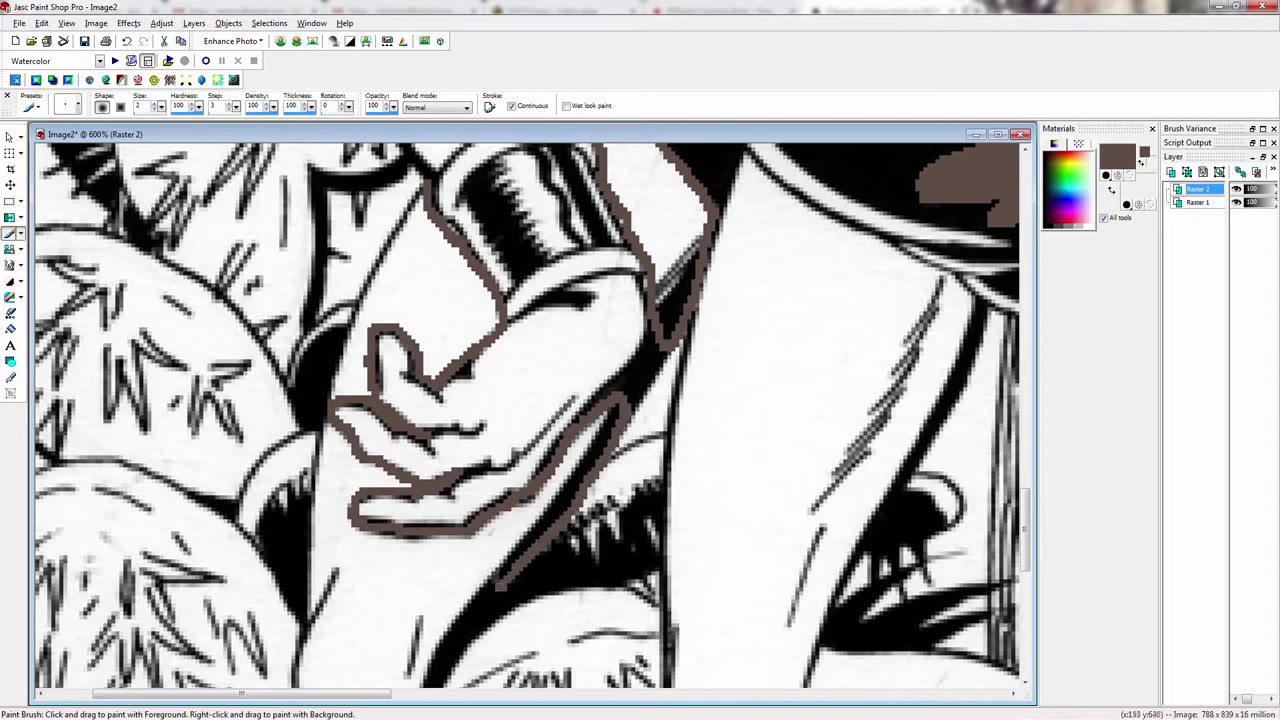
drag(383, 267, 308, 627)
scroll(310, 632, up, 2)
scroll(452, 680, down, 2)
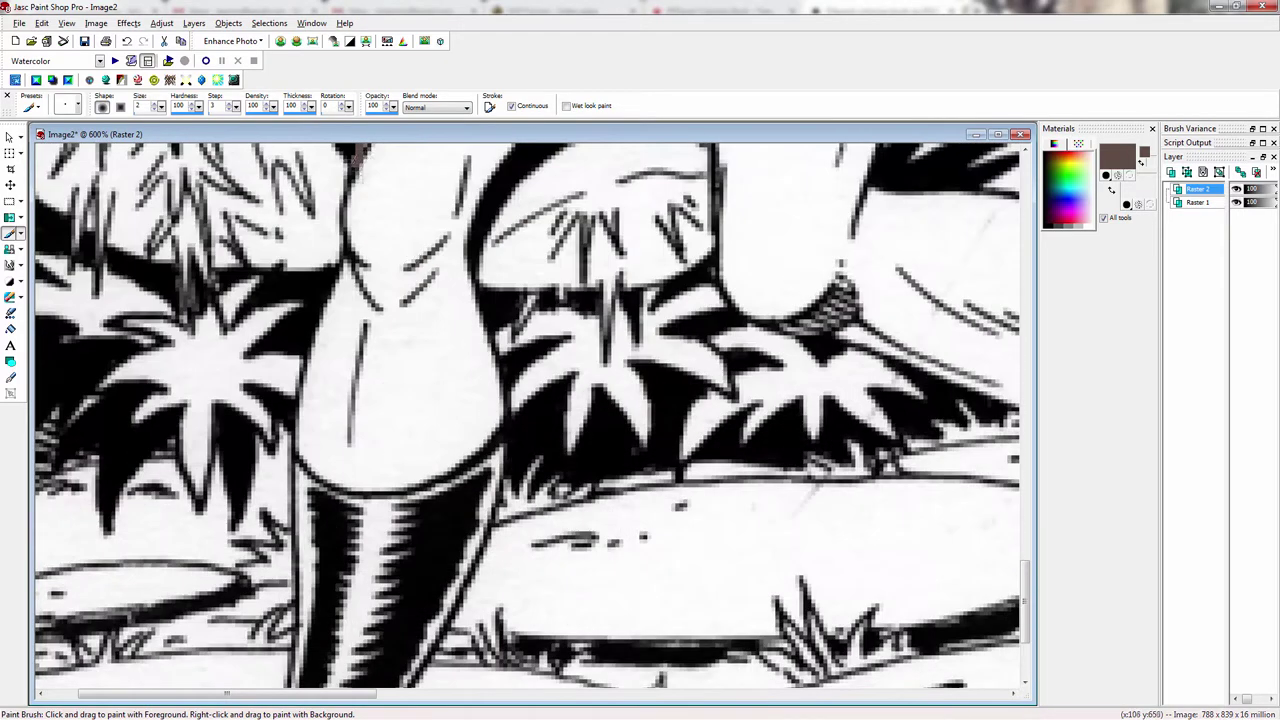
mouse_move(336, 298)
mouse_down()
mouse_move(340, 483)
mouse_move(470, 460)
mouse_move(495, 325)
mouse_move(472, 245)
mouse_up()
scroll(643, 338, up, 2)
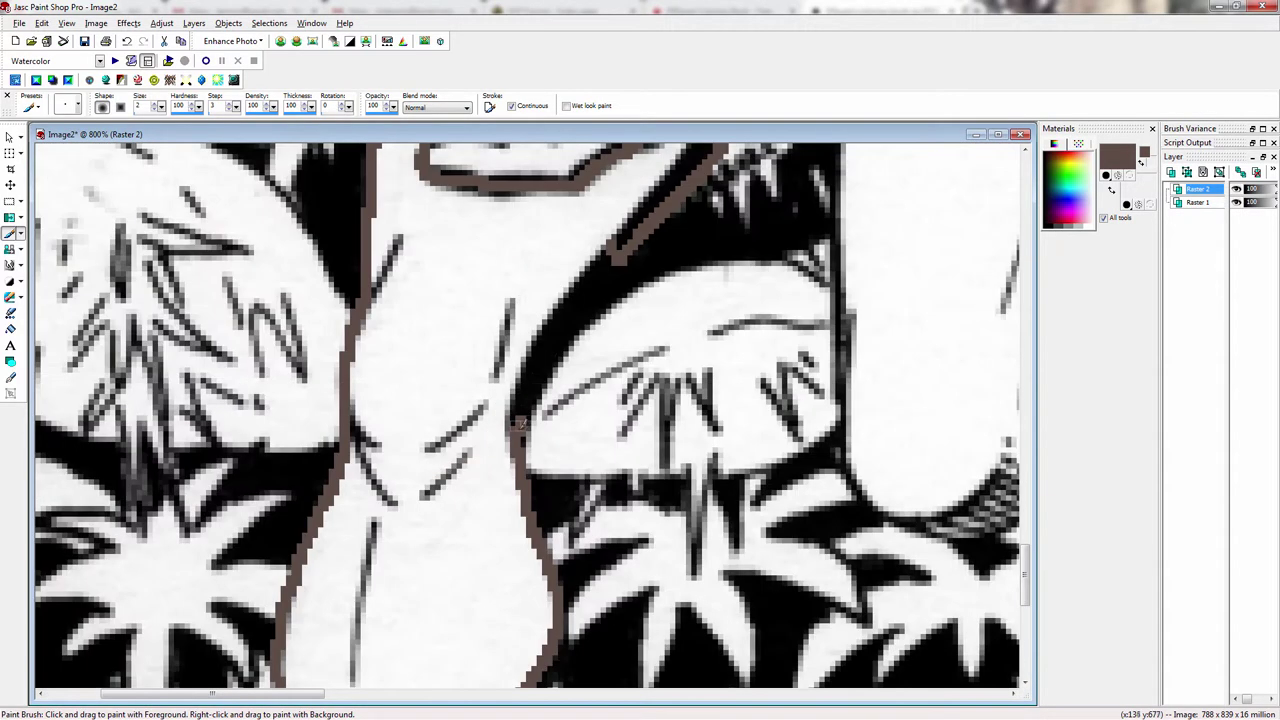
Step: Outline the ponytailed woman's bent leg in dark brown, from the boot top around the knee and thigh to the tunic hem
scroll(643, 337, down, 4)
scroll(587, 312, up, 2)
mouse_move(548, 590)
mouse_down()
mouse_move(510, 634)
mouse_move(258, 546)
mouse_move(197, 462)
mouse_up()
drag(190, 410, 207, 133)
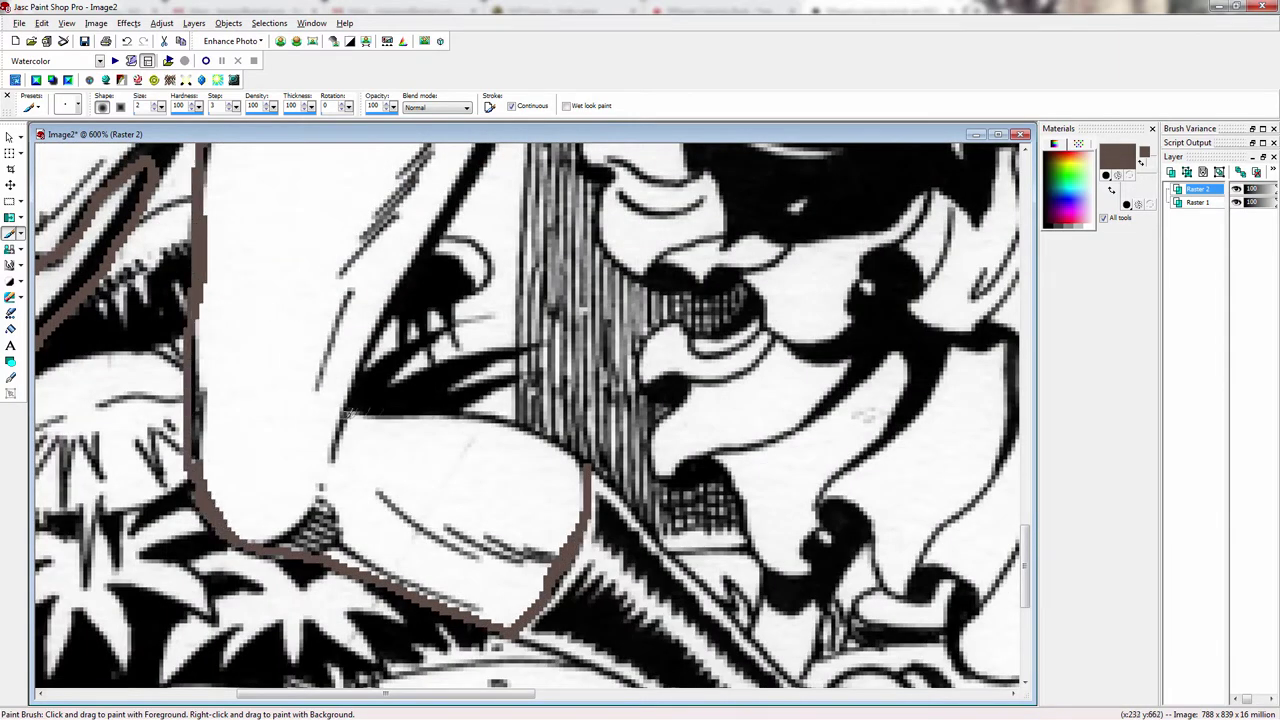
drag(343, 413, 587, 467)
scroll(527, 446, down, 2)
scroll(450, 390, up, 2)
mouse_move(436, 498)
mouse_down()
mouse_move(574, 254)
mouse_move(608, 150)
mouse_up()
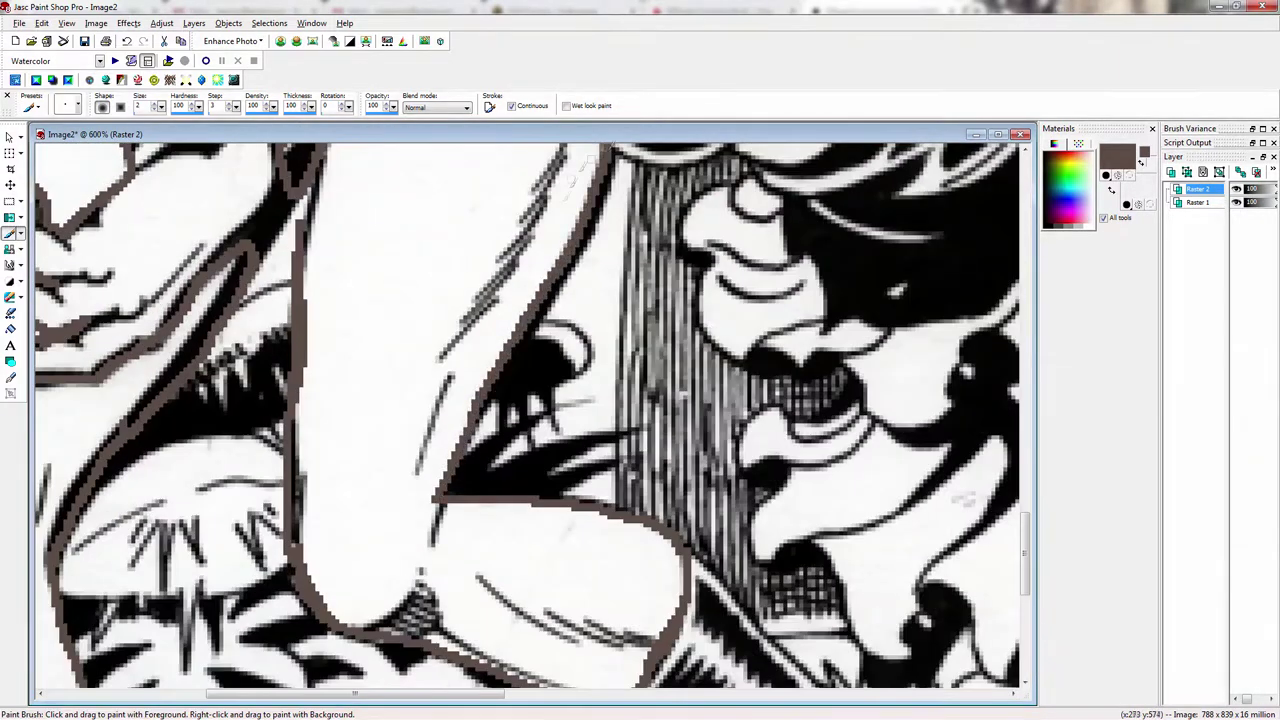
scroll(565, 194, up, 1)
mouse_move(282, 150)
mouse_down()
mouse_move(185, 400)
mouse_move(293, 148)
mouse_move(390, 225)
mouse_move(604, 337)
mouse_up()
scroll(370, 397, down, 2)
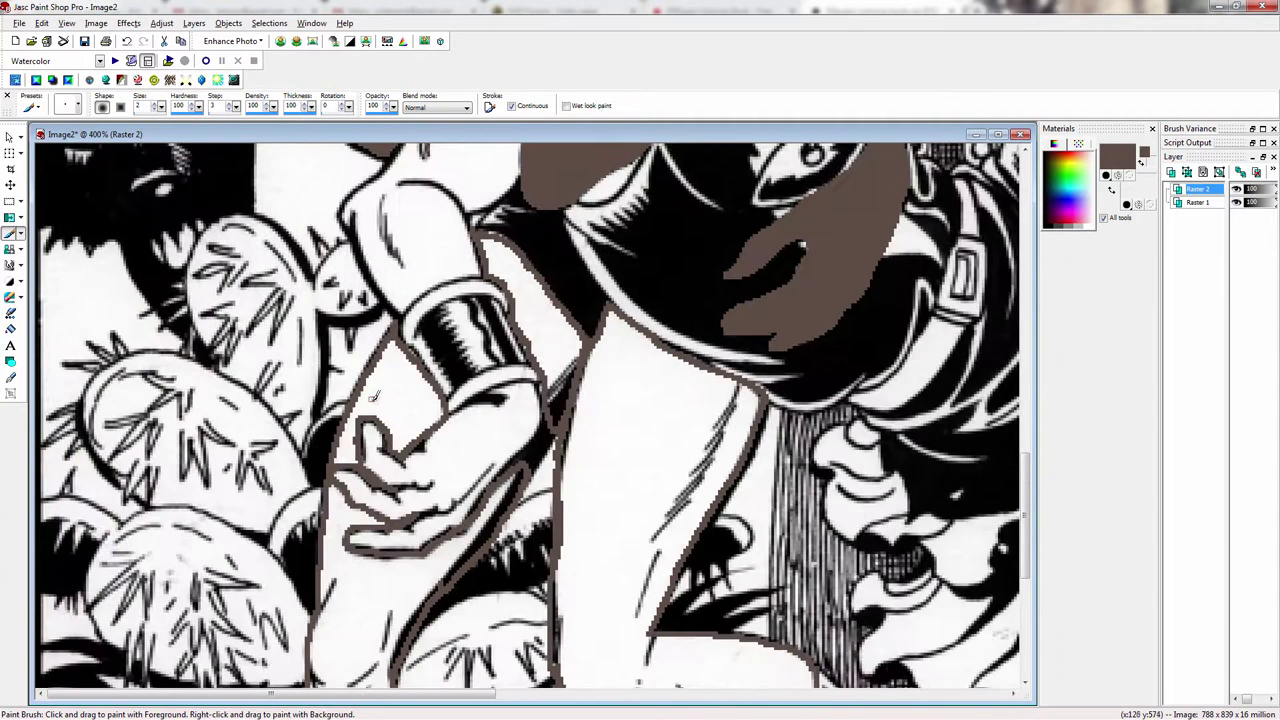
Step: Flood-fill the outlined sections of both of the ponytailed woman's legs with dark brown
scroll(372, 398, down, 2)
key(f)
click(352, 366)
click(252, 567)
click(417, 553)
click(273, 436)
scroll(273, 436, down, 4)
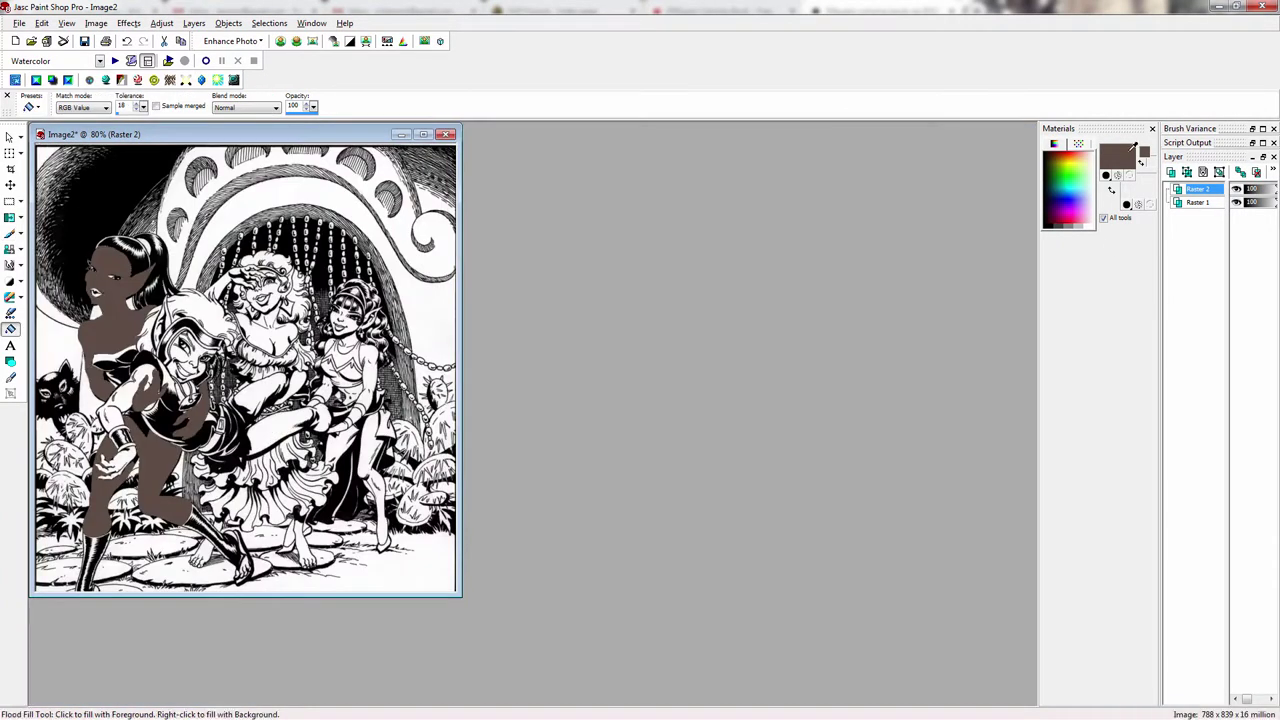
Step: Choose a lighter reddish brown and outline the curly-haired woman's raised arm, hairline, ear and side of the neck
click(1117, 155)
click(740, 534)
key(b)
scroll(250, 253, up, 2)
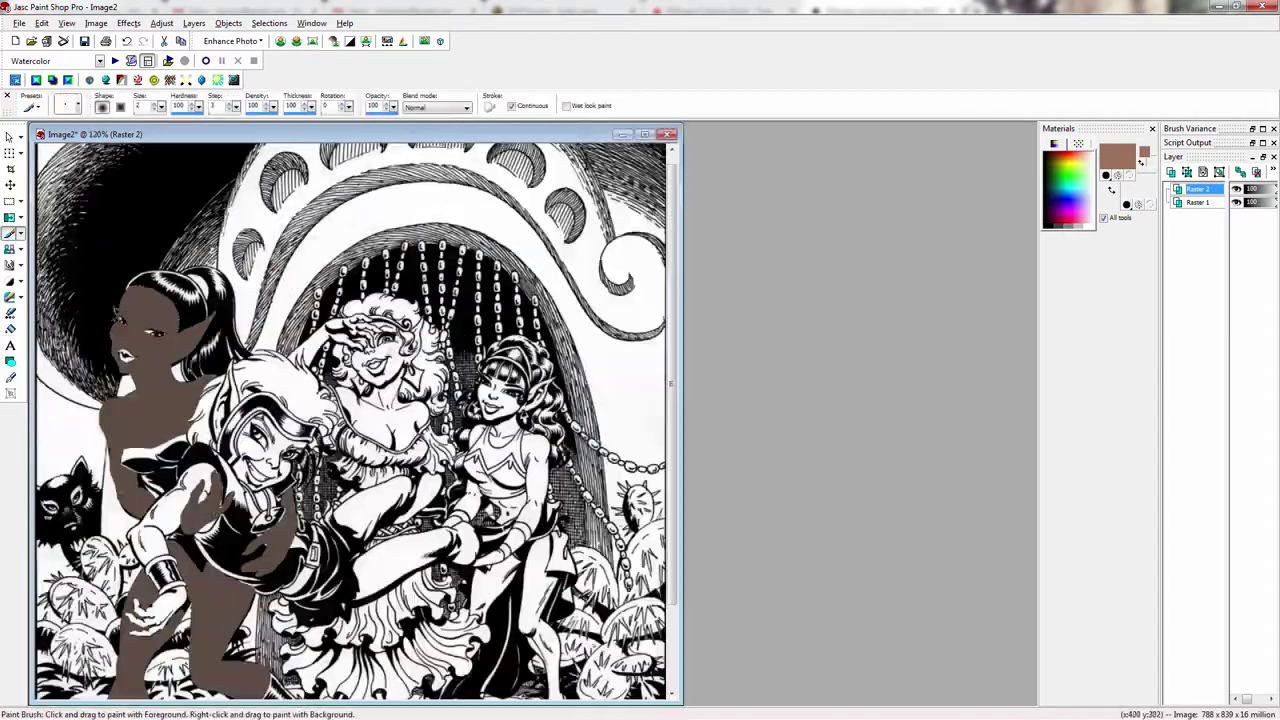
scroll(357, 380, up, 4)
drag(330, 421, 342, 480)
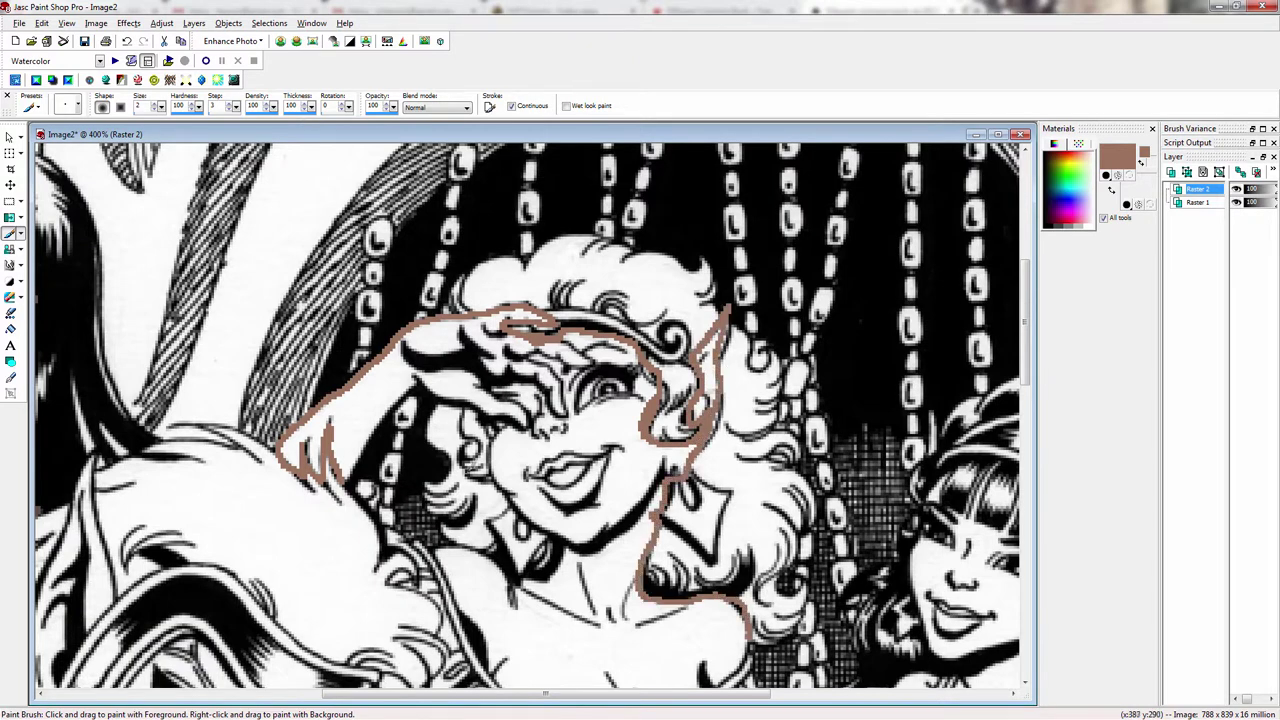
scroll(342, 488, up, 2)
mouse_move(264, 550)
mouse_down()
mouse_move(369, 396)
mouse_move(474, 441)
mouse_up()
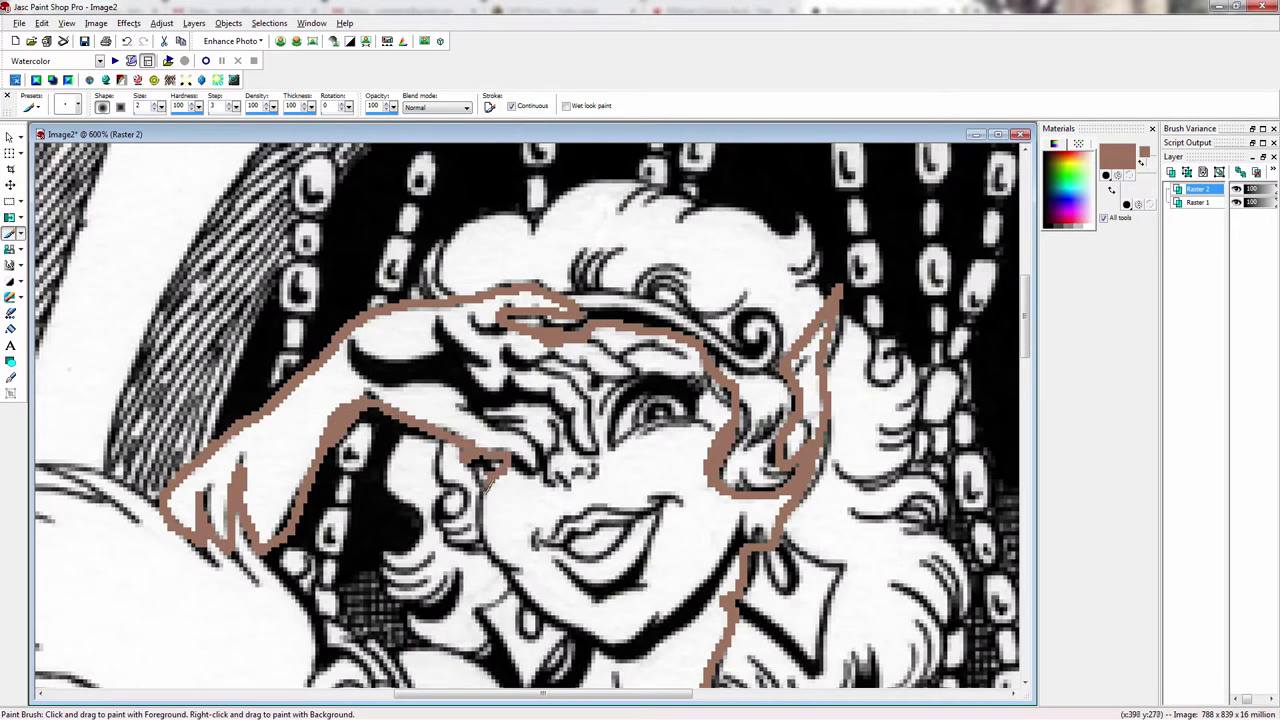
Step: Outline the curly-haired woman's lips, cheek and jaw in the lighter brown, continuing around the earring
scroll(609, 406, up, 2)
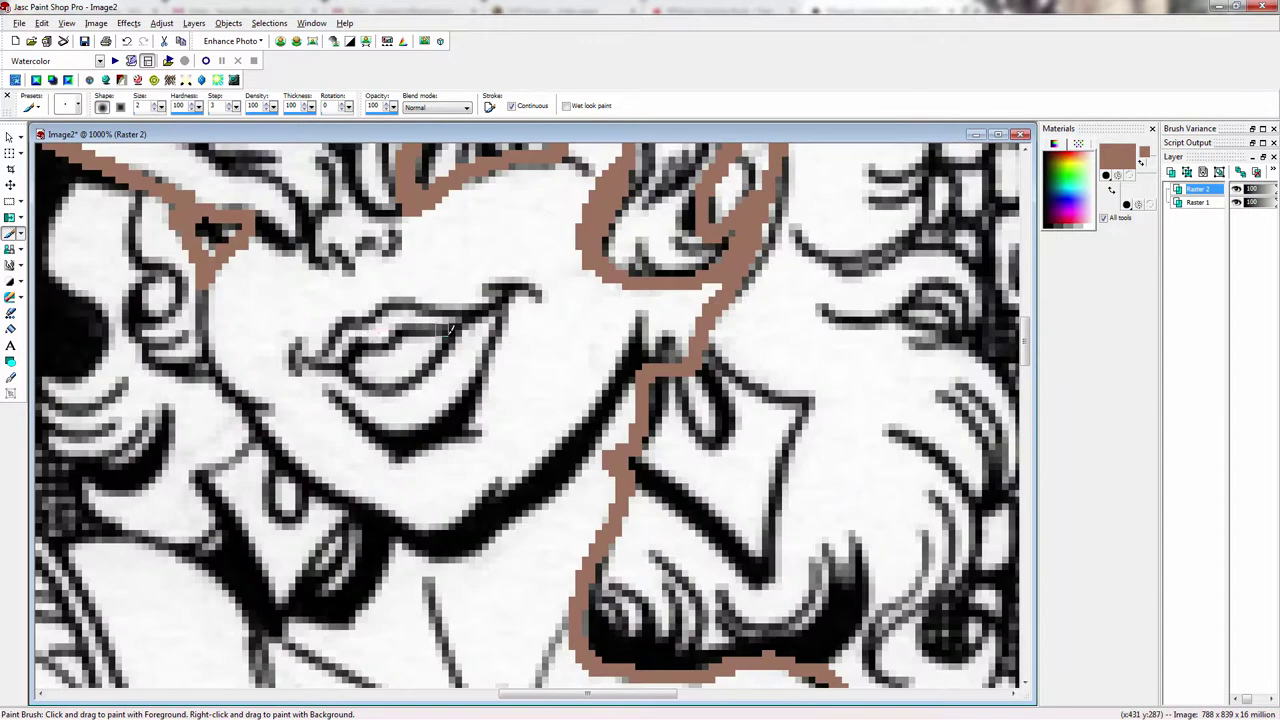
mouse_move(312, 345)
mouse_down()
mouse_move(478, 295)
mouse_move(505, 347)
mouse_move(403, 440)
mouse_move(310, 355)
mouse_up()
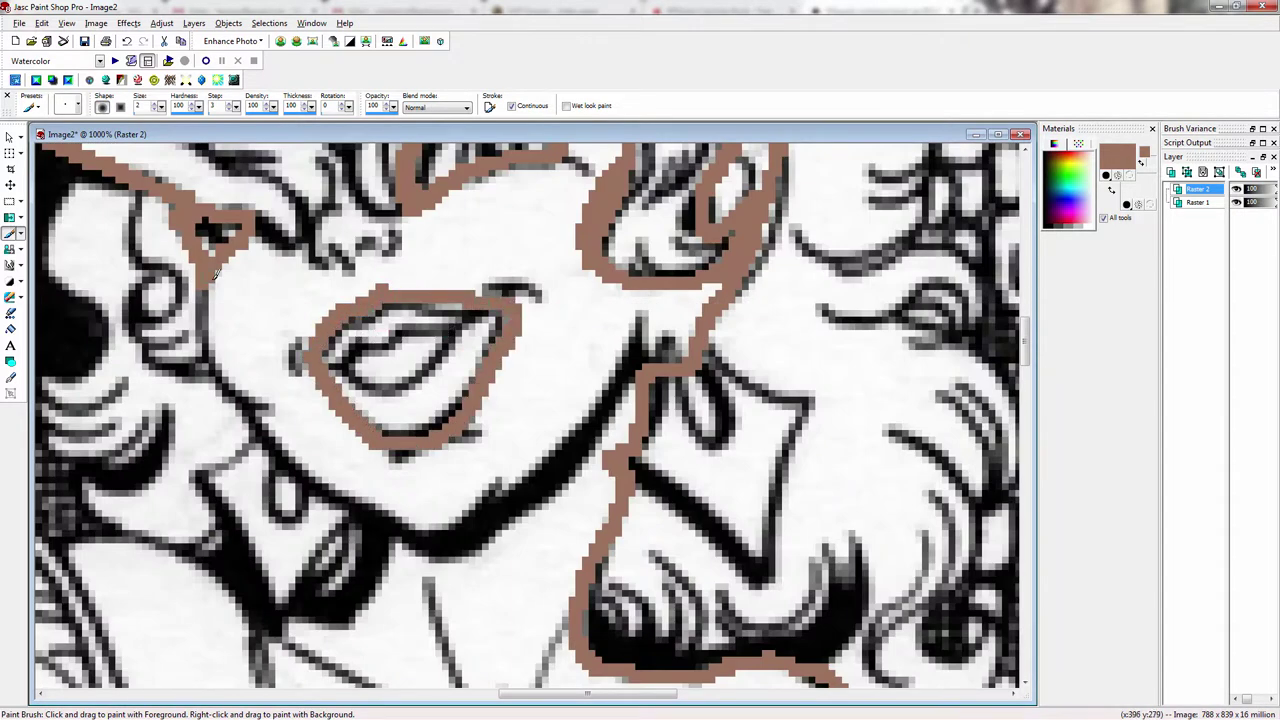
mouse_move(215, 275)
mouse_down()
mouse_move(219, 355)
mouse_move(388, 518)
mouse_up()
drag(379, 568, 312, 613)
Step: Trace the curly-haired woman's shoulder and the neckline of her ruffled dress in the lighter brown, closing the chest outline
scroll(500, 530, down, 3)
scroll(484, 340, up, 3)
mouse_move(376, 528)
mouse_down()
mouse_move(424, 518)
mouse_move(592, 612)
mouse_up()
scroll(606, 585, down, 2)
scroll(470, 400, up, 2)
mouse_move(346, 196)
mouse_down()
mouse_move(362, 243)
mouse_move(652, 626)
mouse_move(794, 684)
mouse_up()
scroll(832, 620, down, 2)
scroll(644, 474, up, 2)
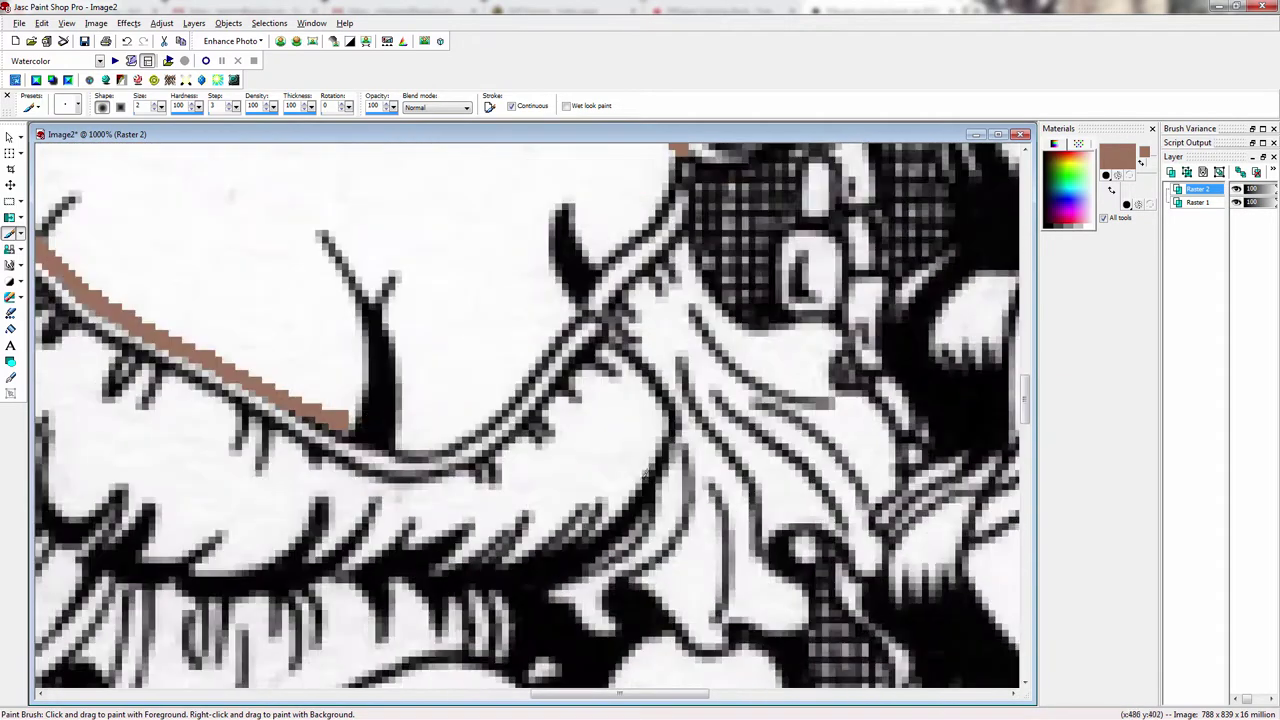
mouse_move(348, 416)
mouse_down()
mouse_move(490, 418)
mouse_move(668, 204)
mouse_up()
scroll(672, 200, down, 3)
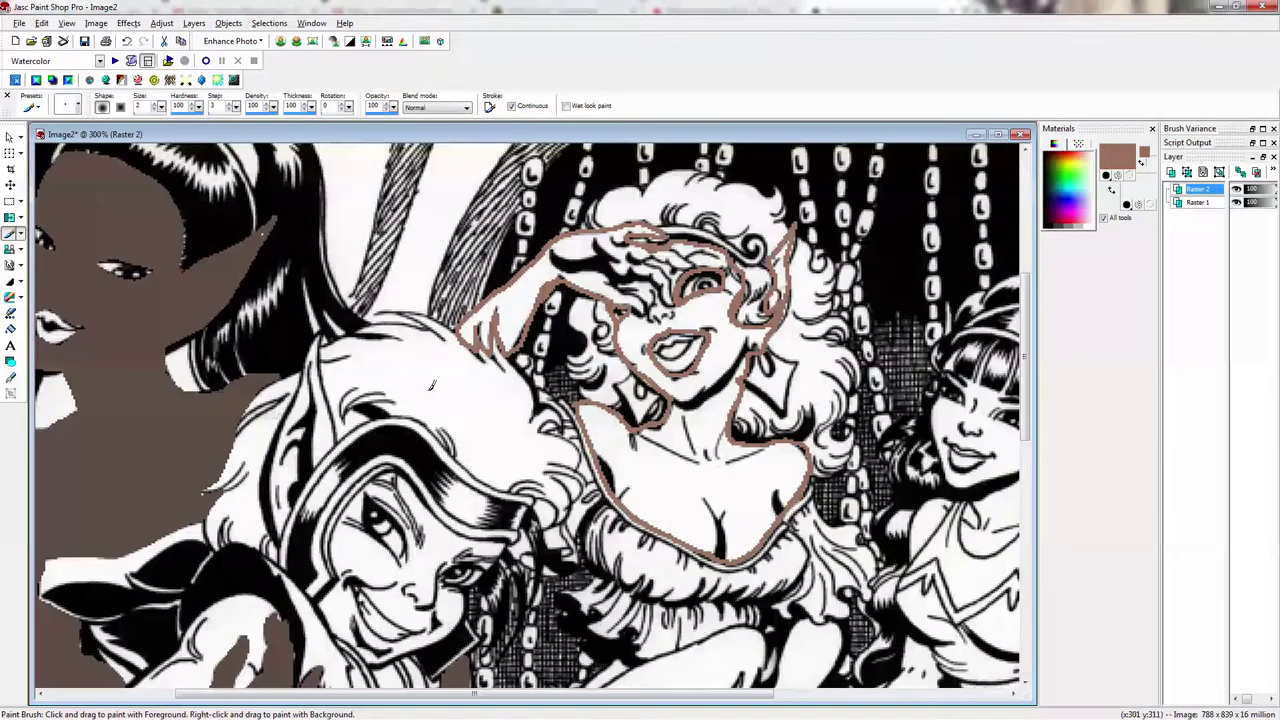
Step: Flood-fill the curly-haired woman's face, raised arm, chest and ear with the lighter brown
key(f)
click(533, 285)
scroll(533, 285, down, 1)
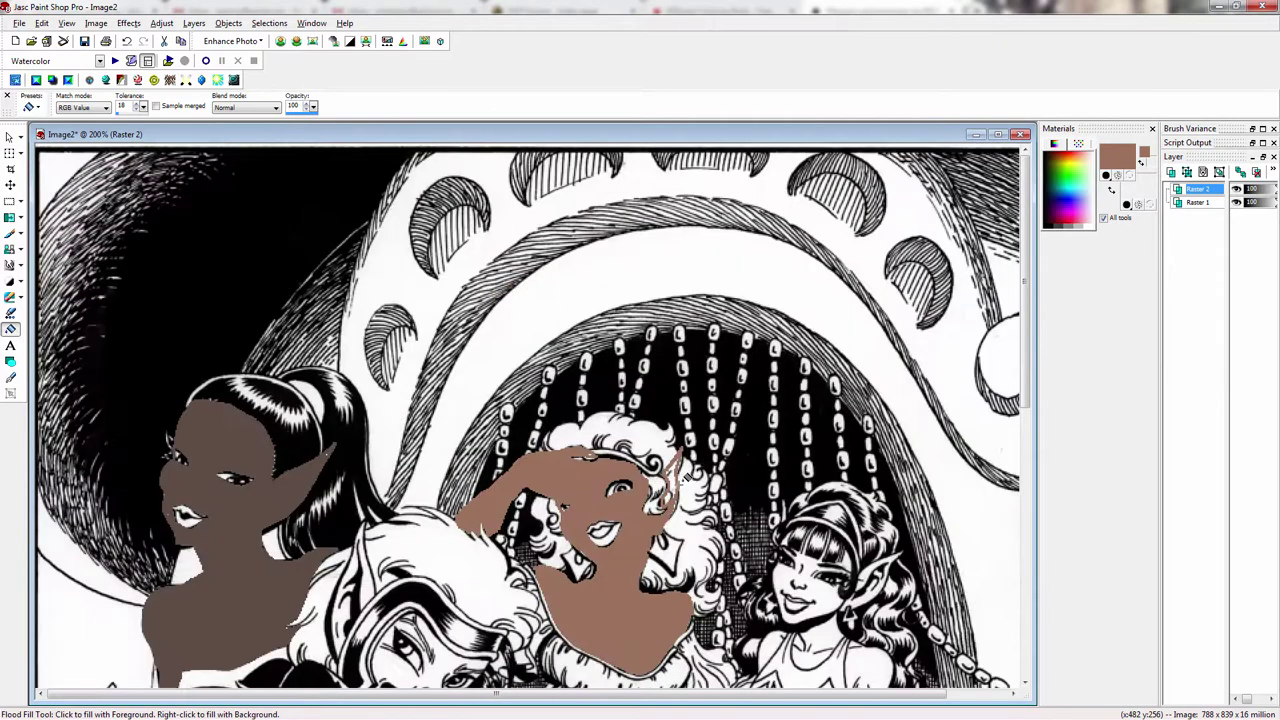
click(677, 484)
scroll(677, 484, down, 2)
scroll(446, 402, up, 5)
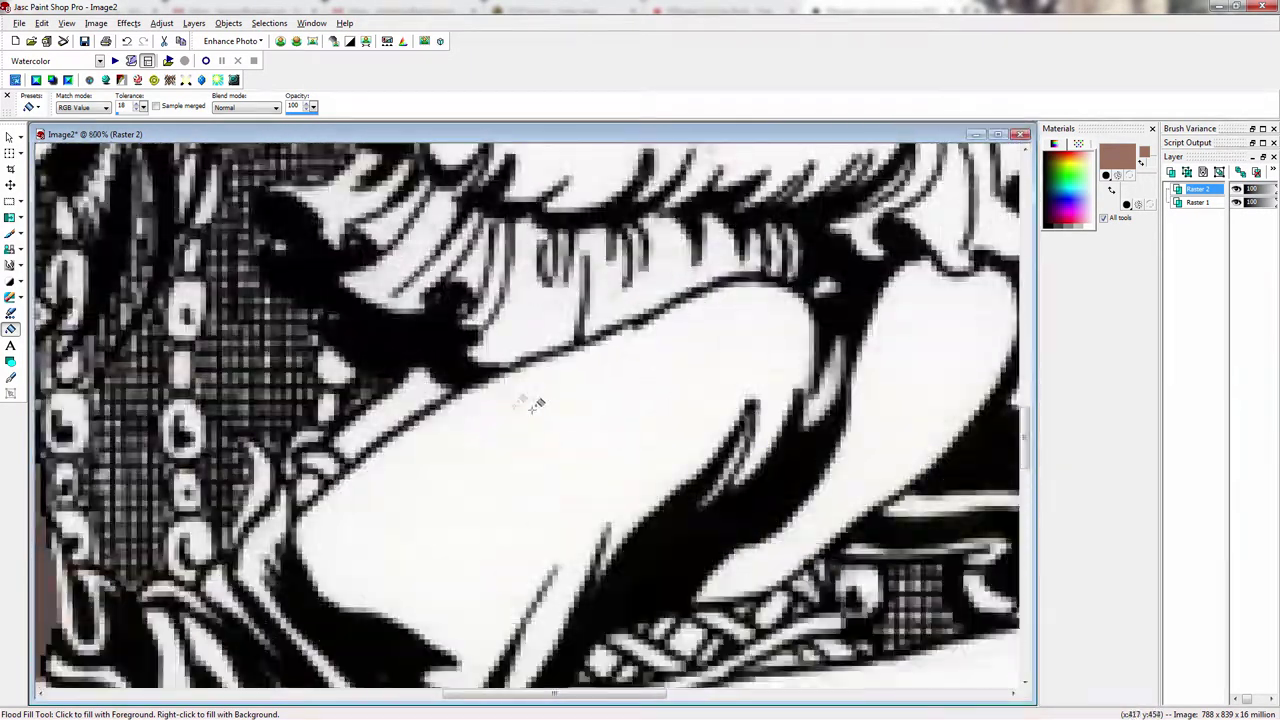
Step: Color the small skin patch behind the raised thigh and outline and fill the forearm below the ruffled sleeve in lighter brown
key(b)
mouse_move(428, 356)
mouse_down()
mouse_move(341, 432)
mouse_move(394, 436)
mouse_move(420, 356)
mouse_up()
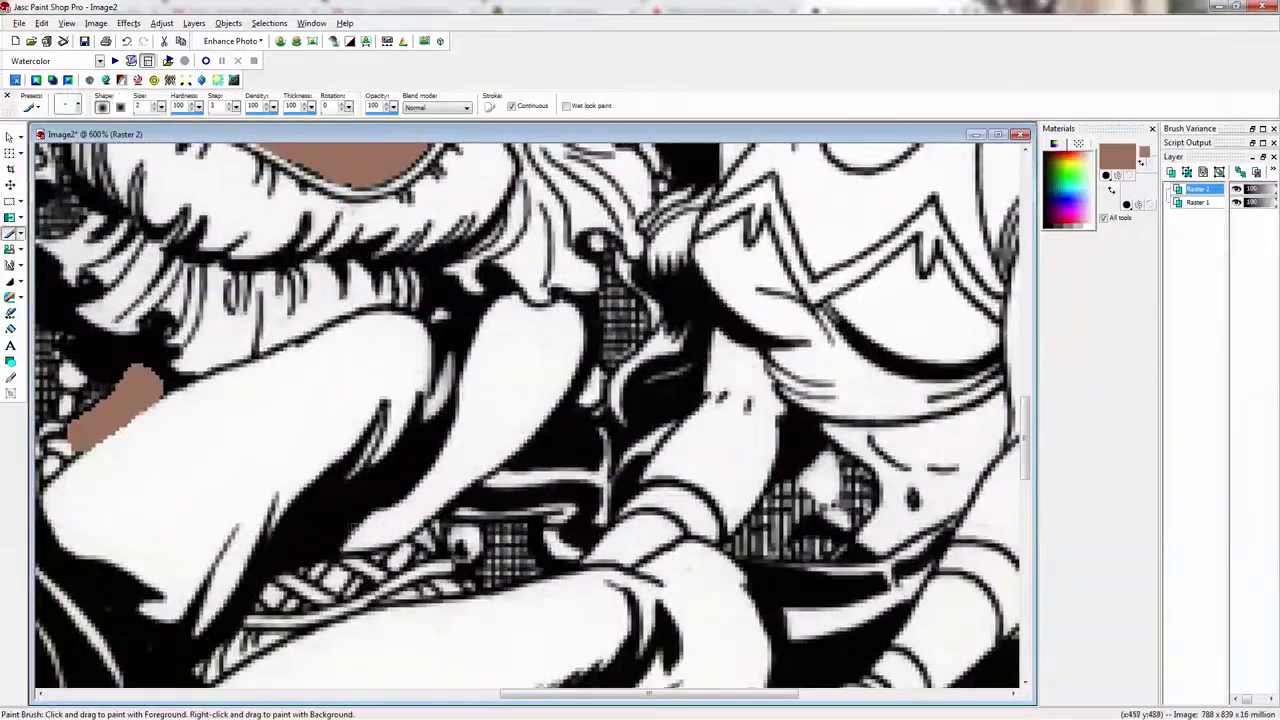
drag(340, 548, 452, 432)
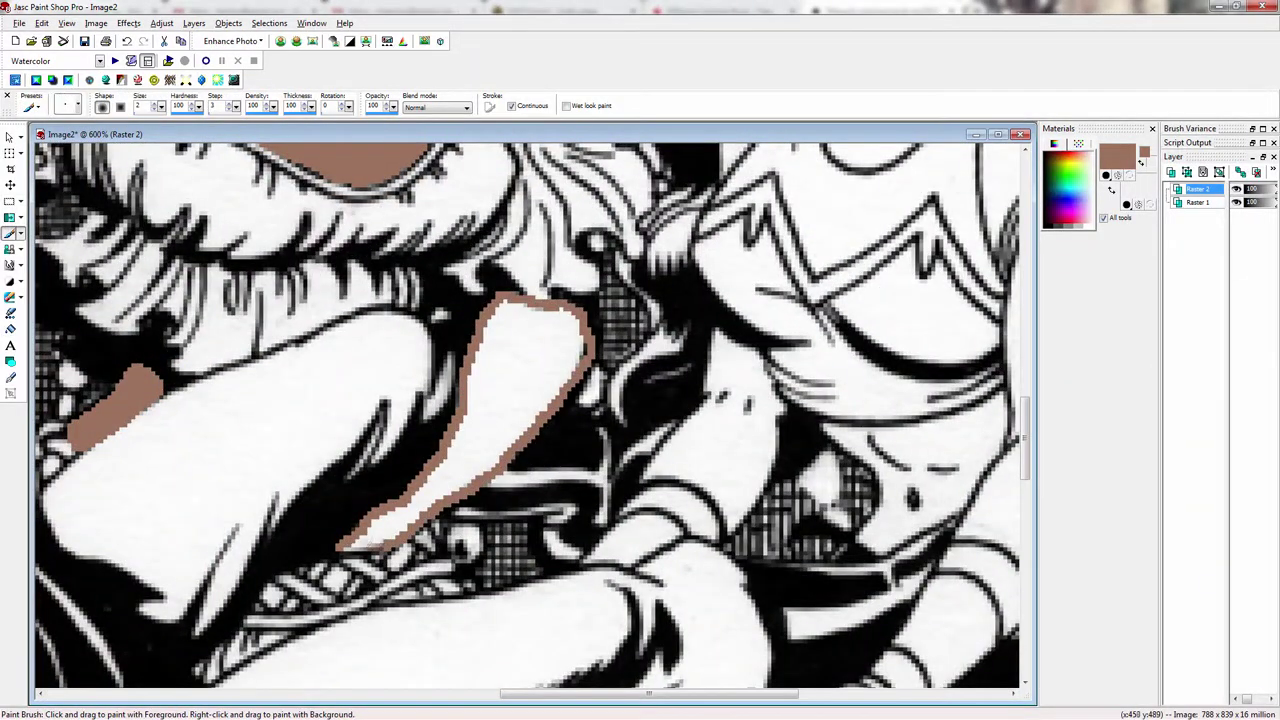
key(f)
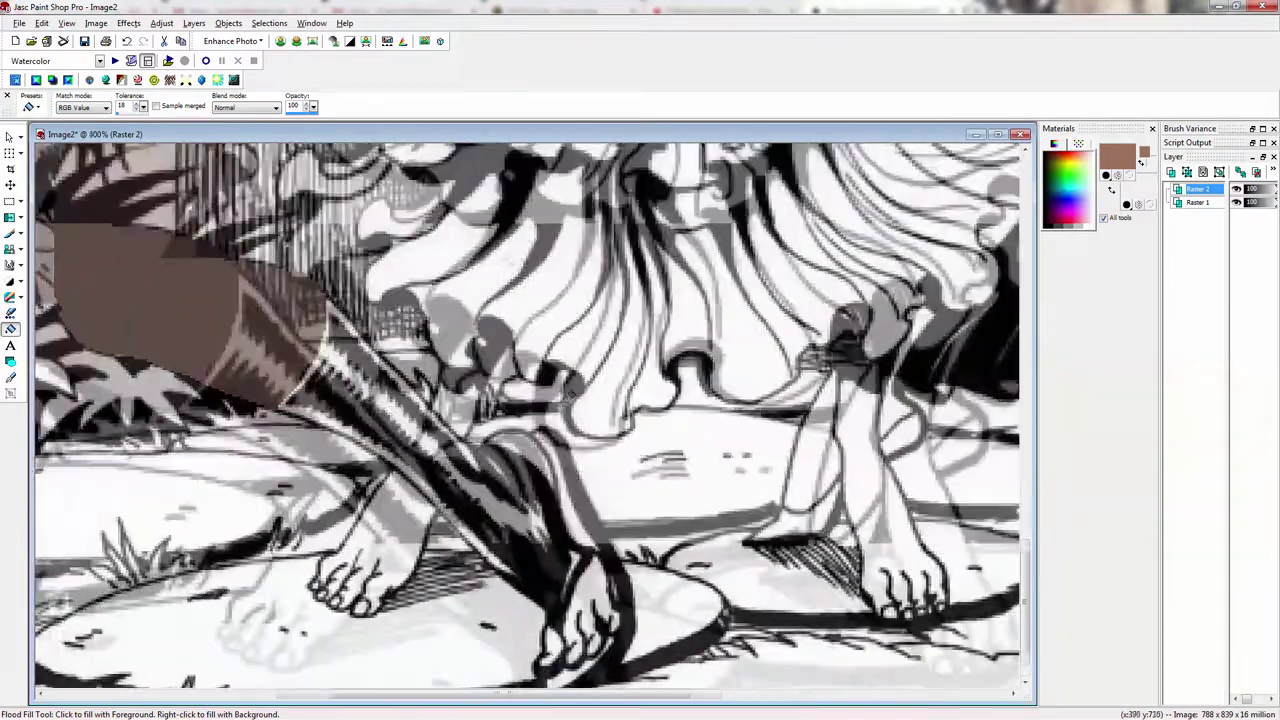
Step: Outline the curly-haired woman's bare foot behind the foreground boot and flood-fill it with the lighter brown
key(b)
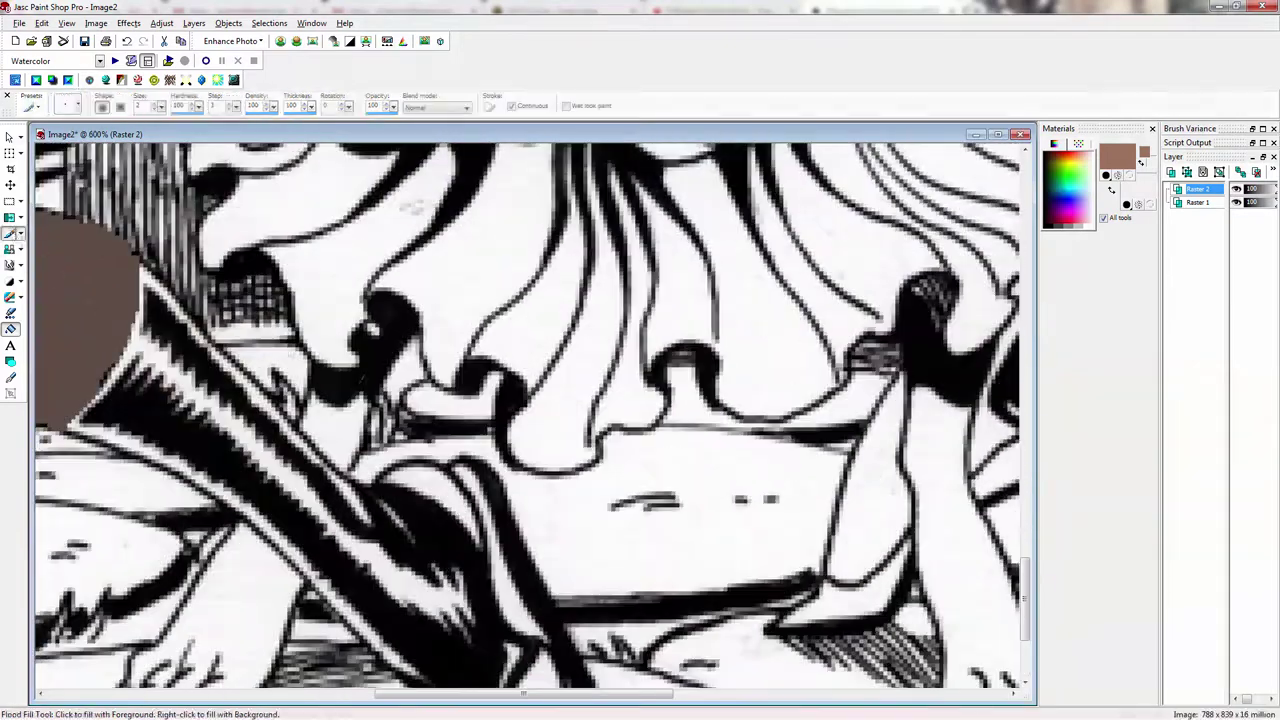
drag(325, 452, 304, 392)
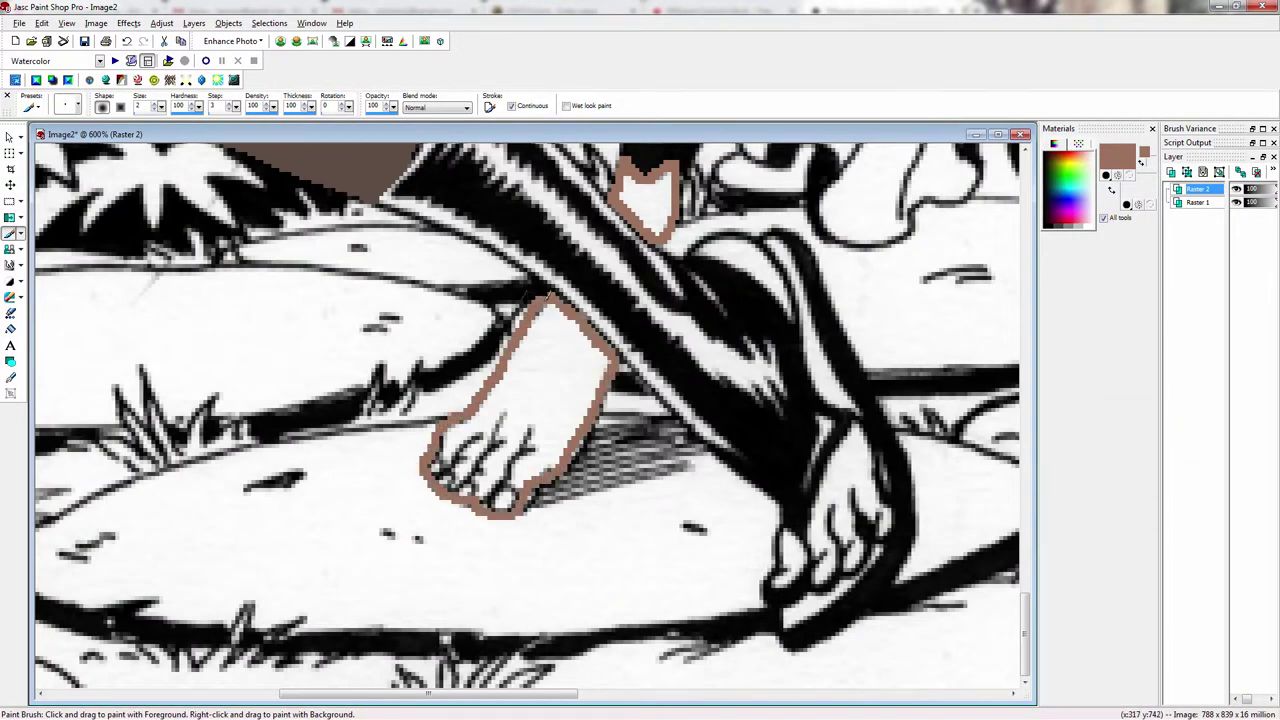
key(f)
click(525, 400)
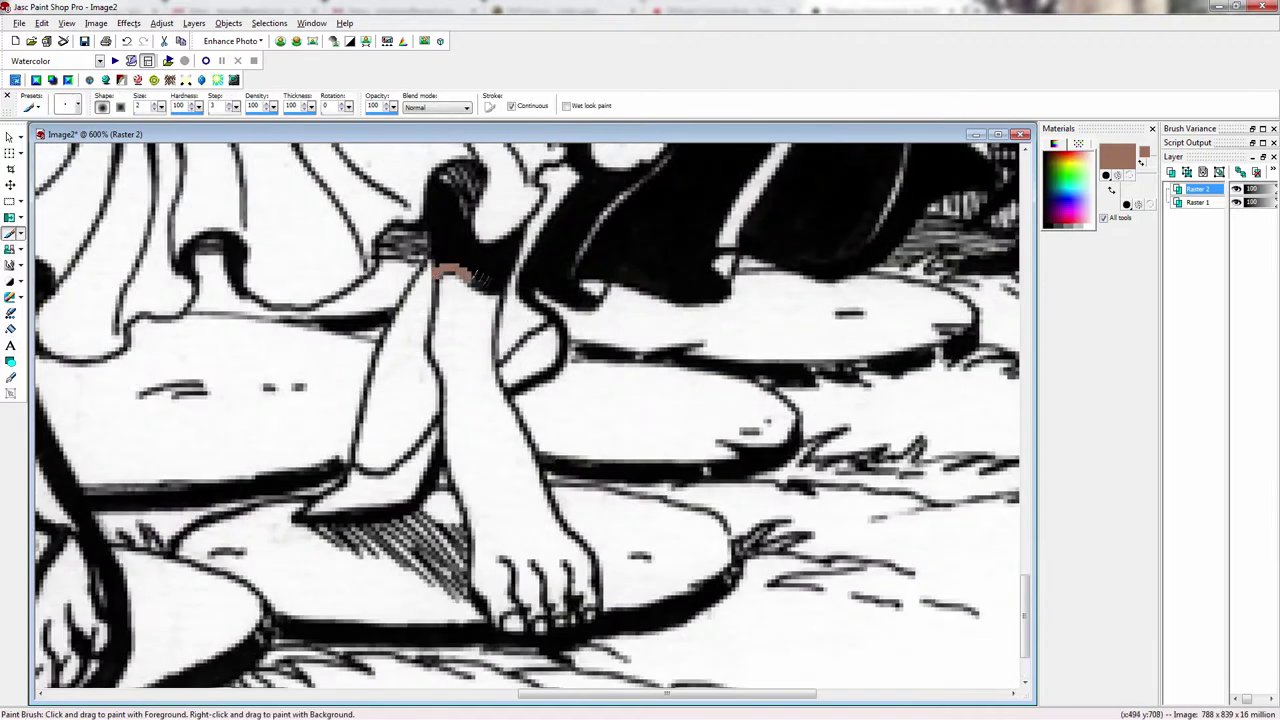
Step: Outline the curly-haired woman's other lower leg and foot below the ruffled skirt and flood-fill them with the lighter brown
drag(476, 276, 537, 462)
mouse_move(505, 625)
mouse_down()
mouse_move(451, 440)
mouse_move(437, 274)
mouse_up()
key(f)
click(515, 497)
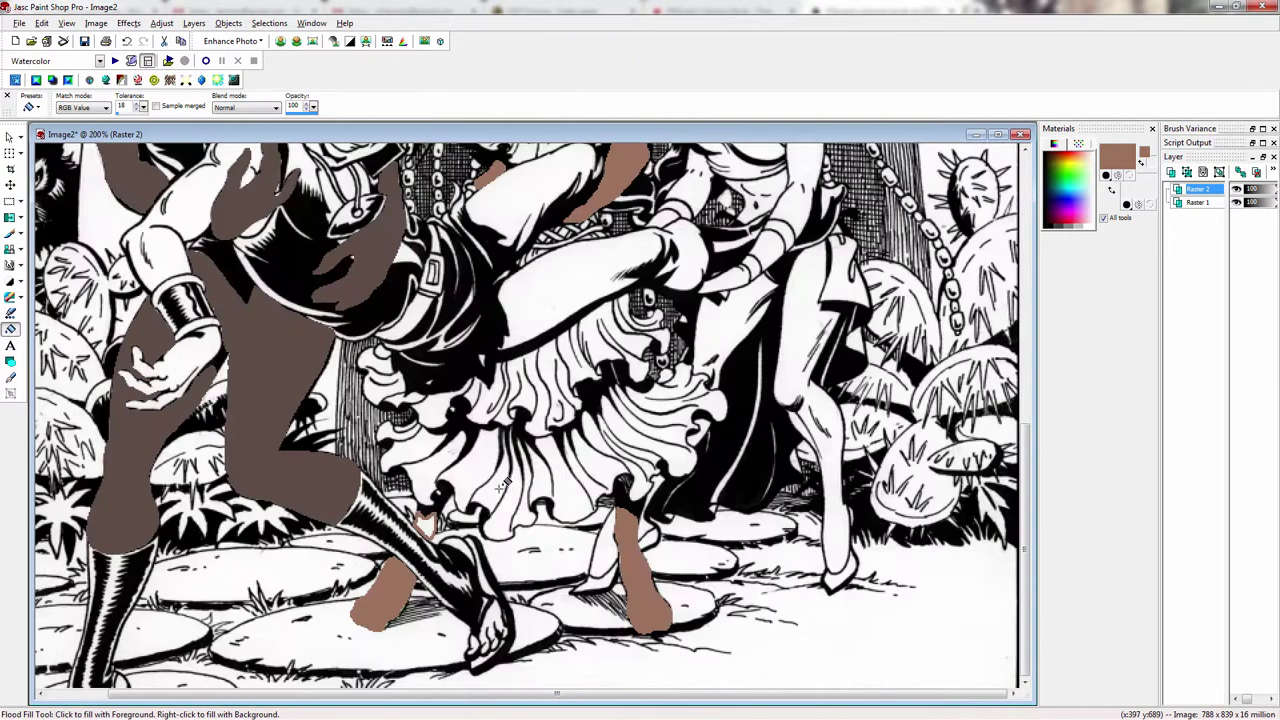
Step: Sample the ponytailed woman's grey-brown skin color, then outline and fill the exposed toes and foot at the foreground boot
click(10, 216)
key(b)
scroll(424, 519, up, 4)
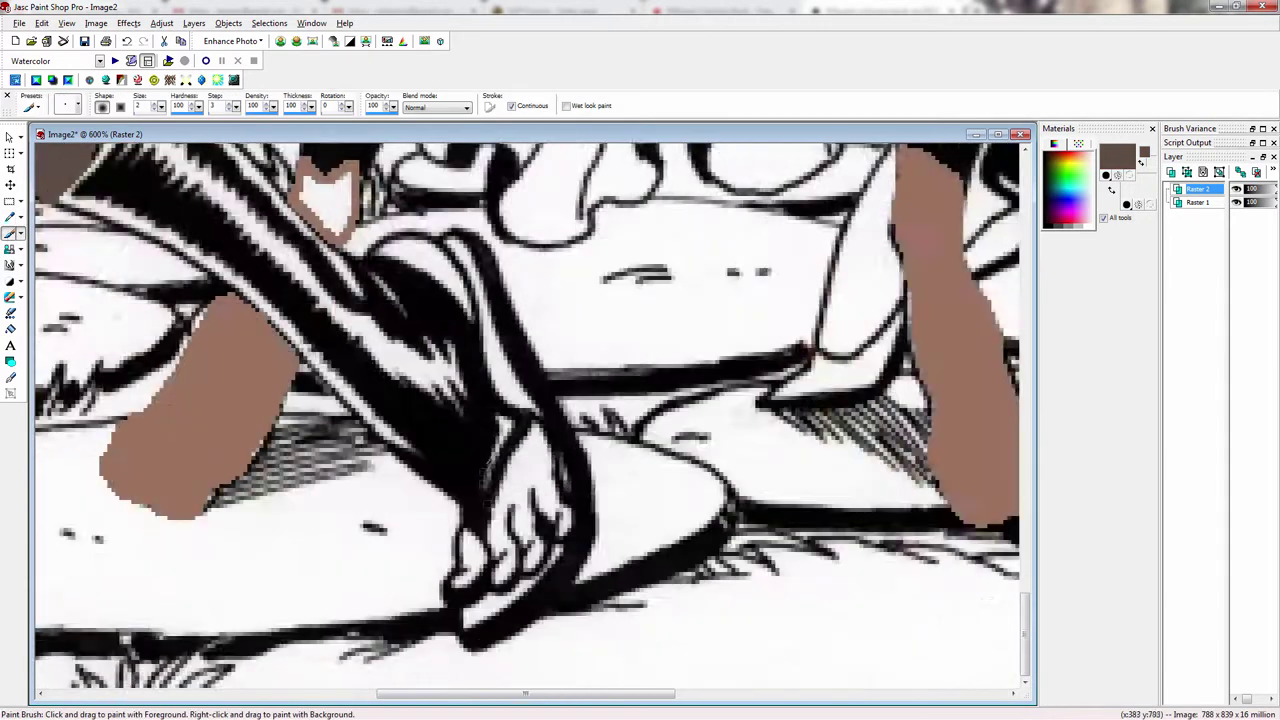
mouse_move(523, 366)
mouse_down()
mouse_move(544, 388)
mouse_move(501, 478)
mouse_move(498, 554)
mouse_move(544, 578)
mouse_move(550, 372)
mouse_up()
drag(484, 565, 451, 522)
key(f)
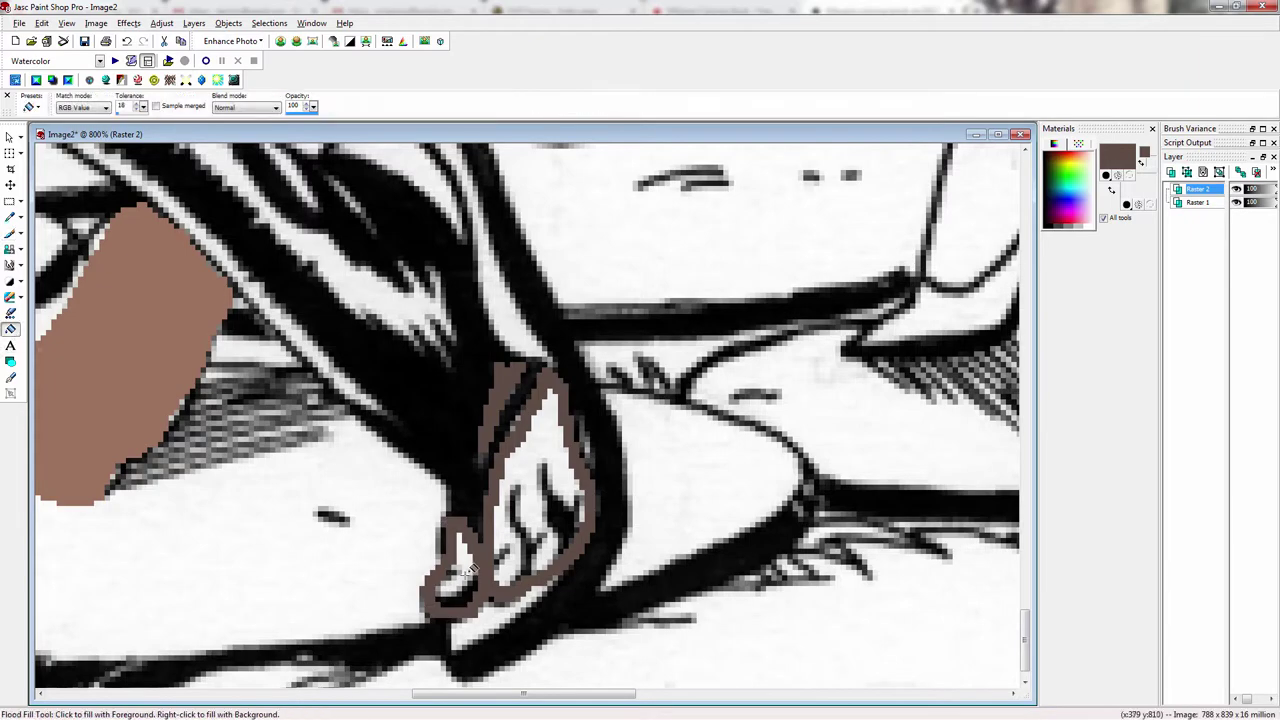
click(459, 568)
click(525, 480)
scroll(525, 480, down, 5)
Step: Set the paint color to dark brown #4A2E1E and outline the headband woman's neck, neckline and pointed ear
click(1122, 153)
click(745, 286)
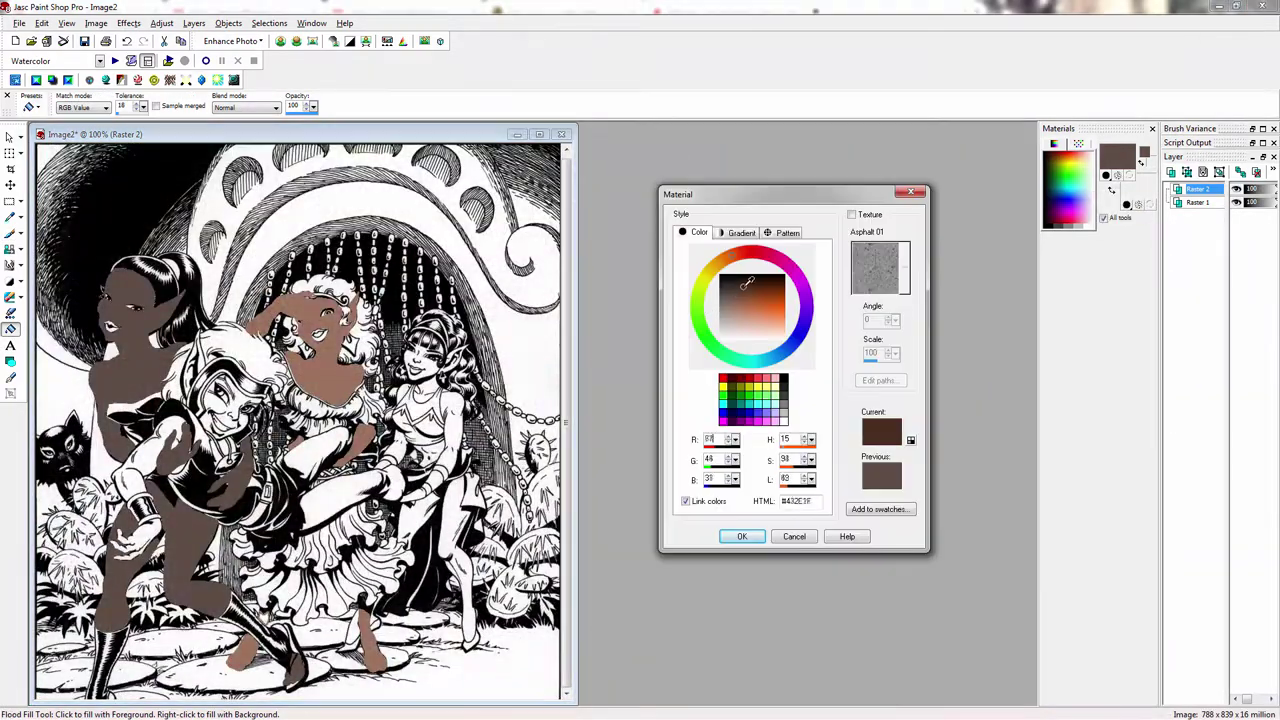
click(743, 535)
key(b)
scroll(430, 405, up, 4)
scroll(575, 438, up, 2)
mouse_move(452, 350)
mouse_down()
mouse_move(490, 415)
mouse_move(634, 371)
mouse_move(663, 271)
mouse_up()
scroll(510, 388, up, 2)
mouse_move(508, 390)
mouse_down()
mouse_move(723, 300)
mouse_move(762, 248)
mouse_up()
mouse_move(562, 335)
mouse_down()
mouse_move(616, 274)
mouse_move(656, 190)
mouse_up()
scroll(662, 188, up, 1)
mouse_move(518, 410)
mouse_down()
mouse_move(671, 330)
mouse_move(615, 500)
mouse_up()
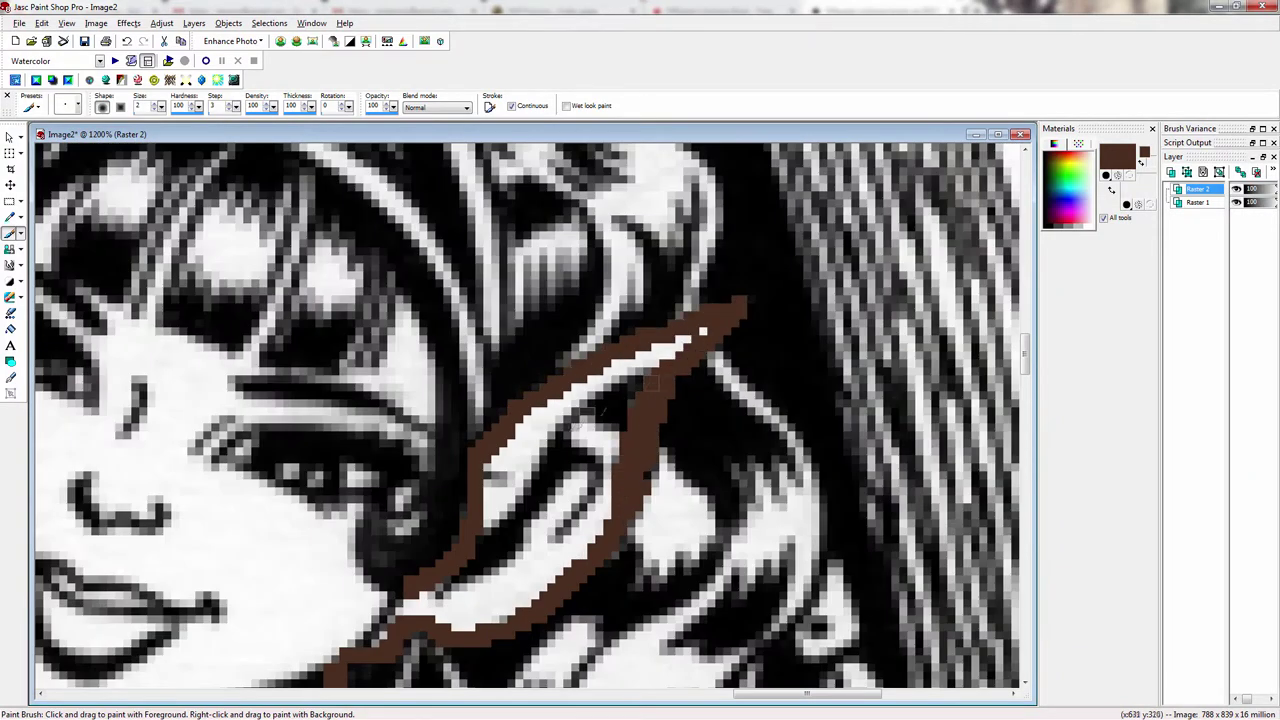
Step: Outline the headband woman's eyes, temple, cheek, jaw, lips and brow in the dark brown
scroll(615, 500, down, 3)
scroll(434, 404, up, 2)
mouse_move(434, 404)
mouse_down()
mouse_move(533, 408)
mouse_move(559, 434)
mouse_move(552, 468)
mouse_up()
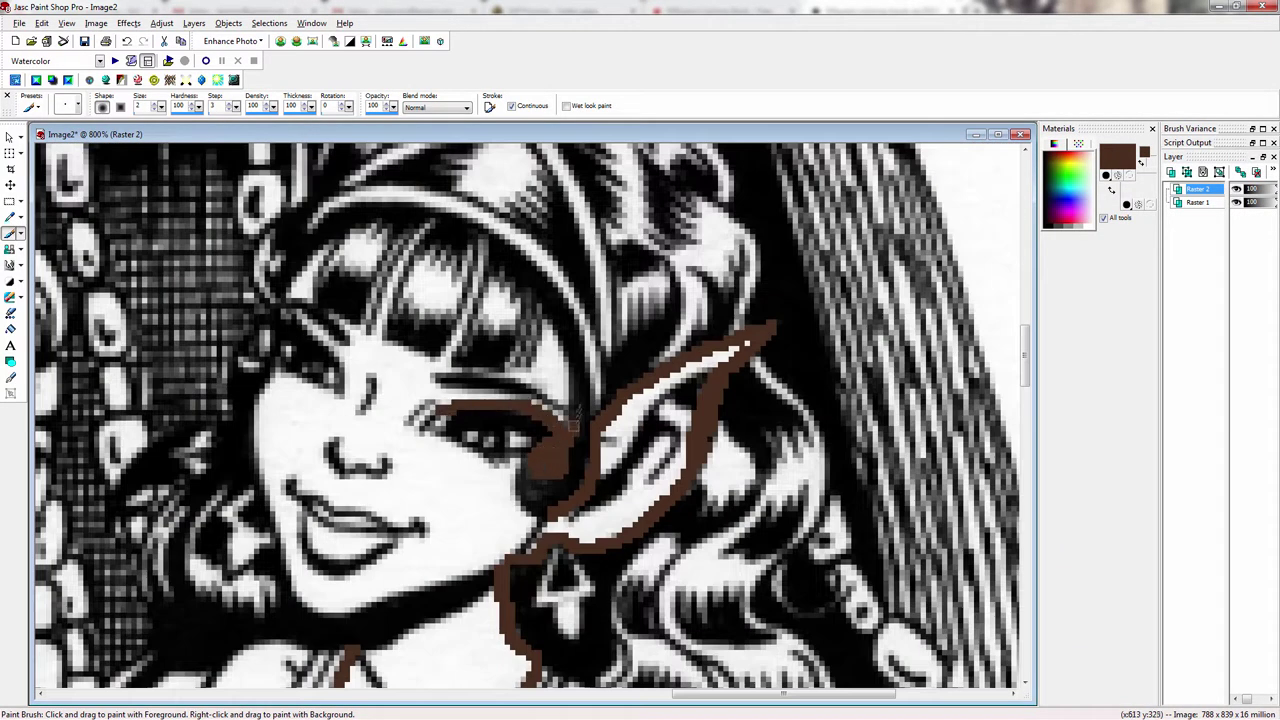
mouse_move(574, 426)
mouse_down()
mouse_move(529, 455)
mouse_move(441, 429)
mouse_up()
mouse_move(275, 357)
mouse_down()
mouse_move(300, 604)
mouse_move(394, 604)
mouse_up()
mouse_move(304, 557)
mouse_down()
mouse_move(388, 514)
mouse_move(304, 548)
mouse_up()
drag(291, 312, 376, 338)
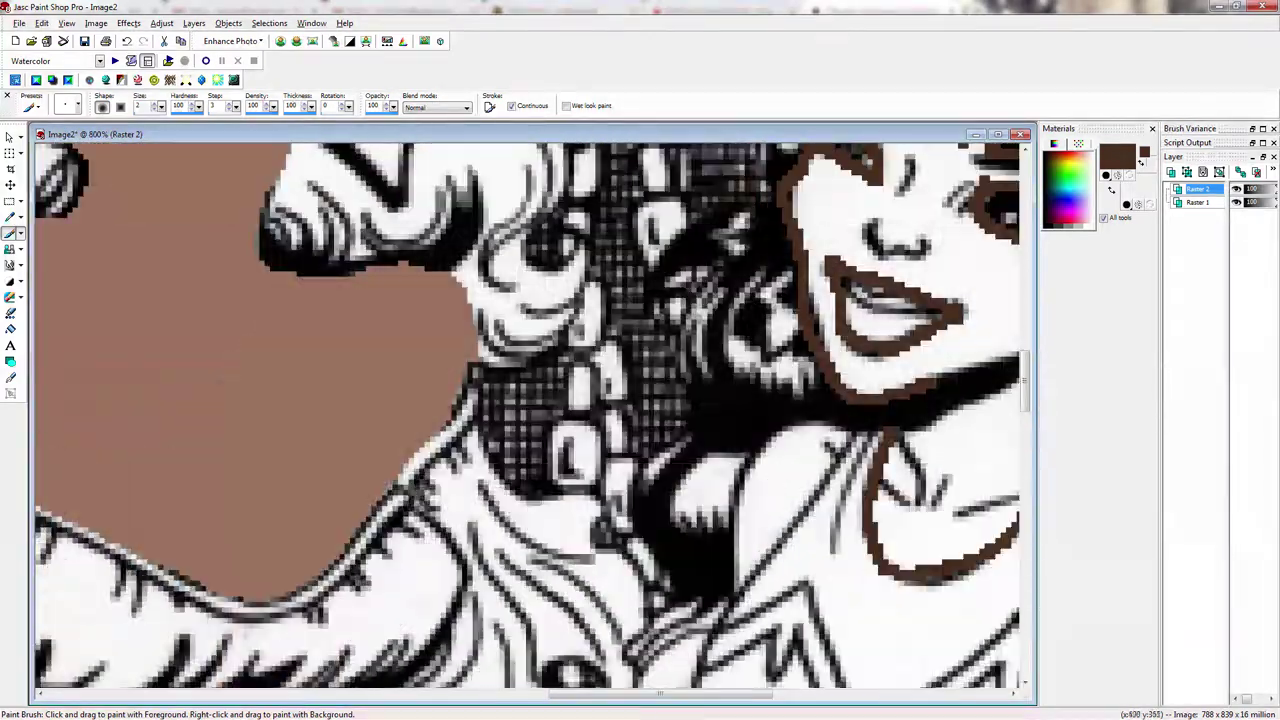
Step: Outline the headband woman's shoulders, arm and hand around the bracelets in dark brown and flood-fill the arm and hand
mouse_move(800, 423)
mouse_down()
mouse_move(745, 500)
mouse_move(735, 590)
mouse_up()
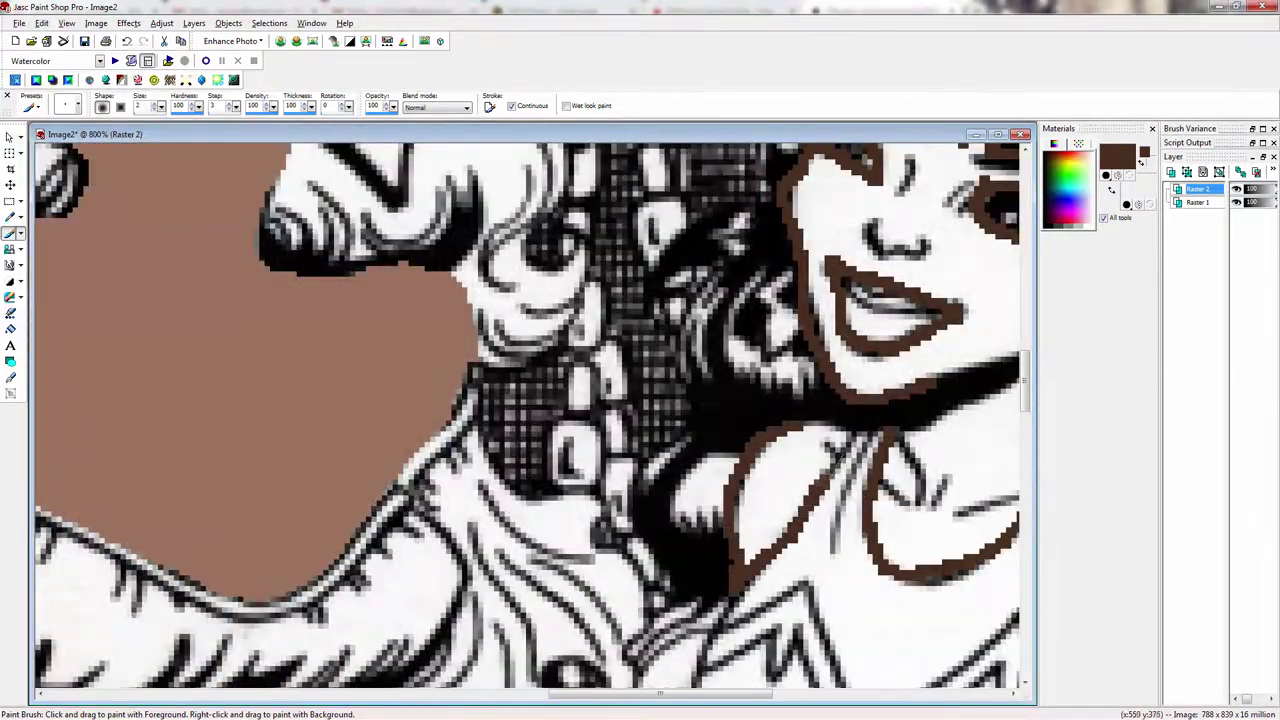
mouse_move(425, 288)
mouse_down()
mouse_move(422, 333)
mouse_move(436, 488)
mouse_move(464, 300)
mouse_move(559, 348)
mouse_move(537, 621)
mouse_up()
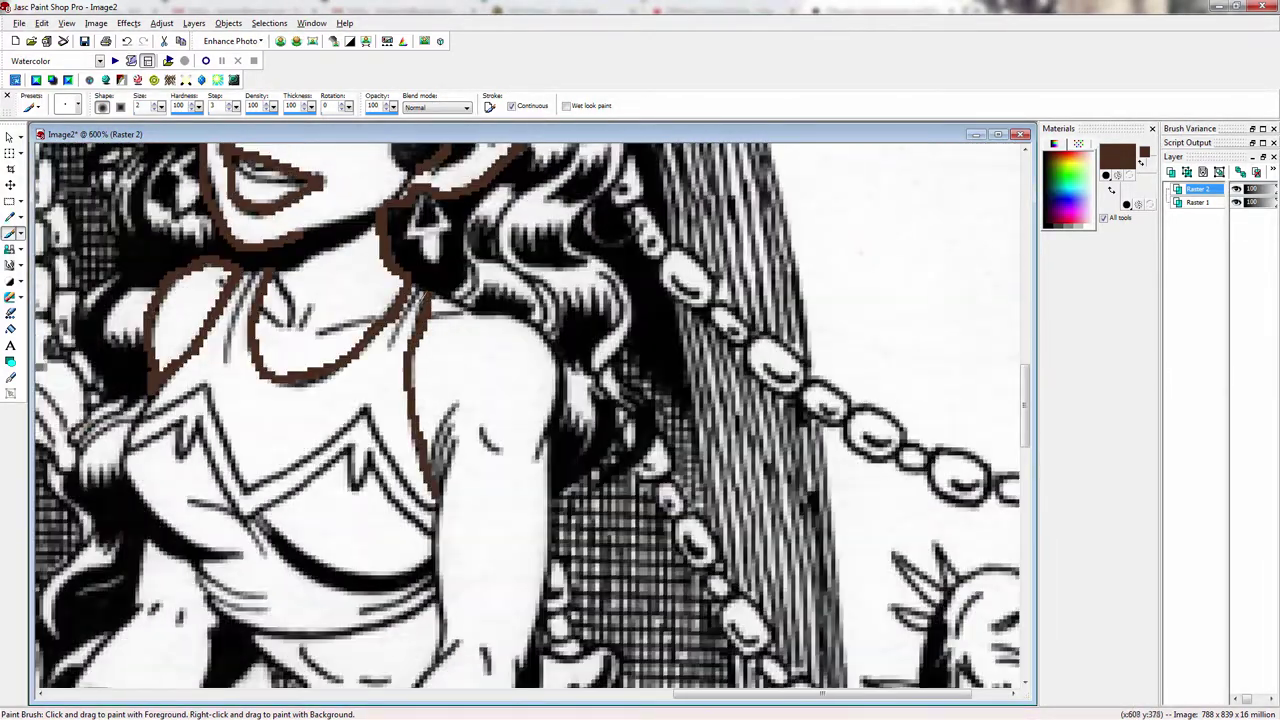
drag(448, 504, 453, 188)
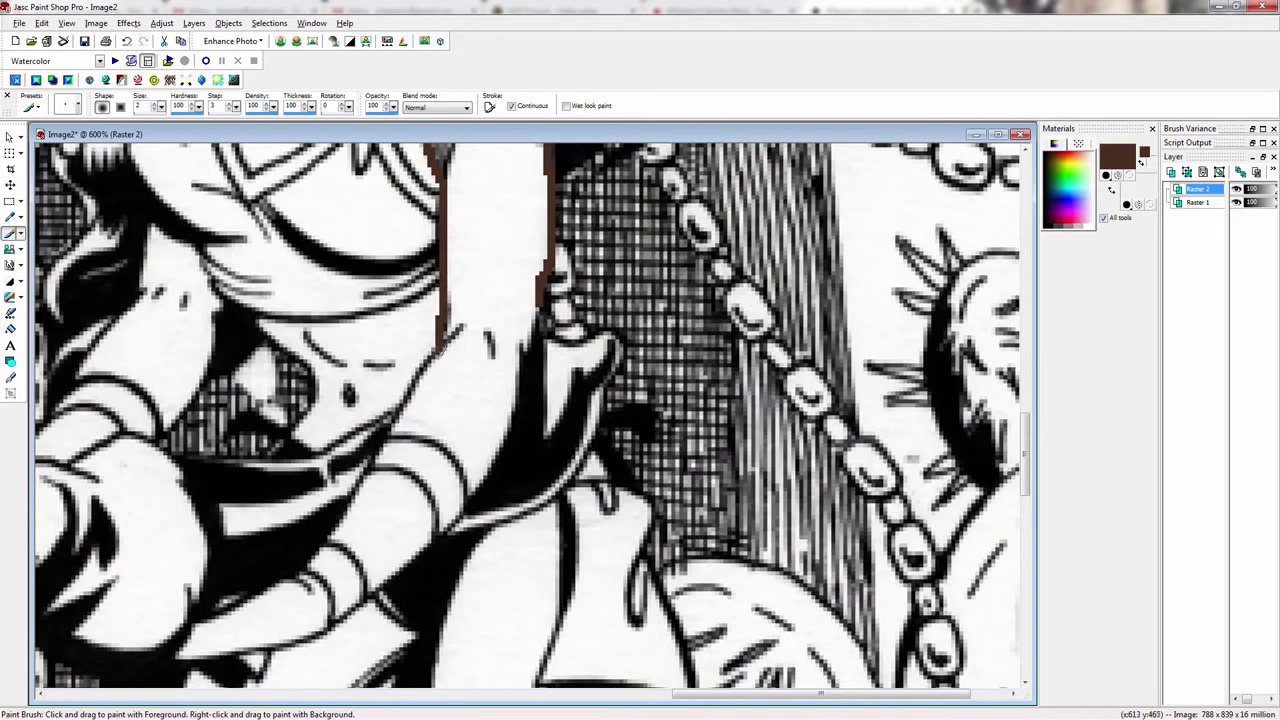
scroll(441, 458, up, 1)
drag(441, 458, 774, 152)
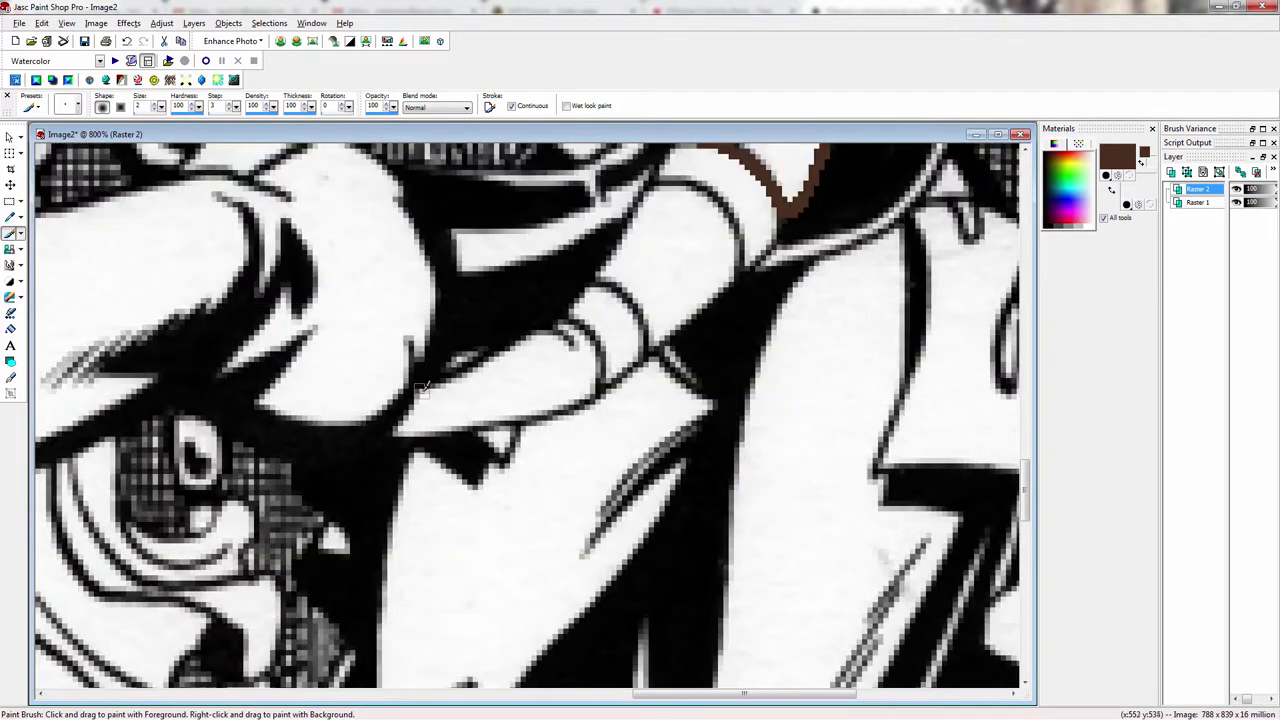
drag(419, 388, 536, 415)
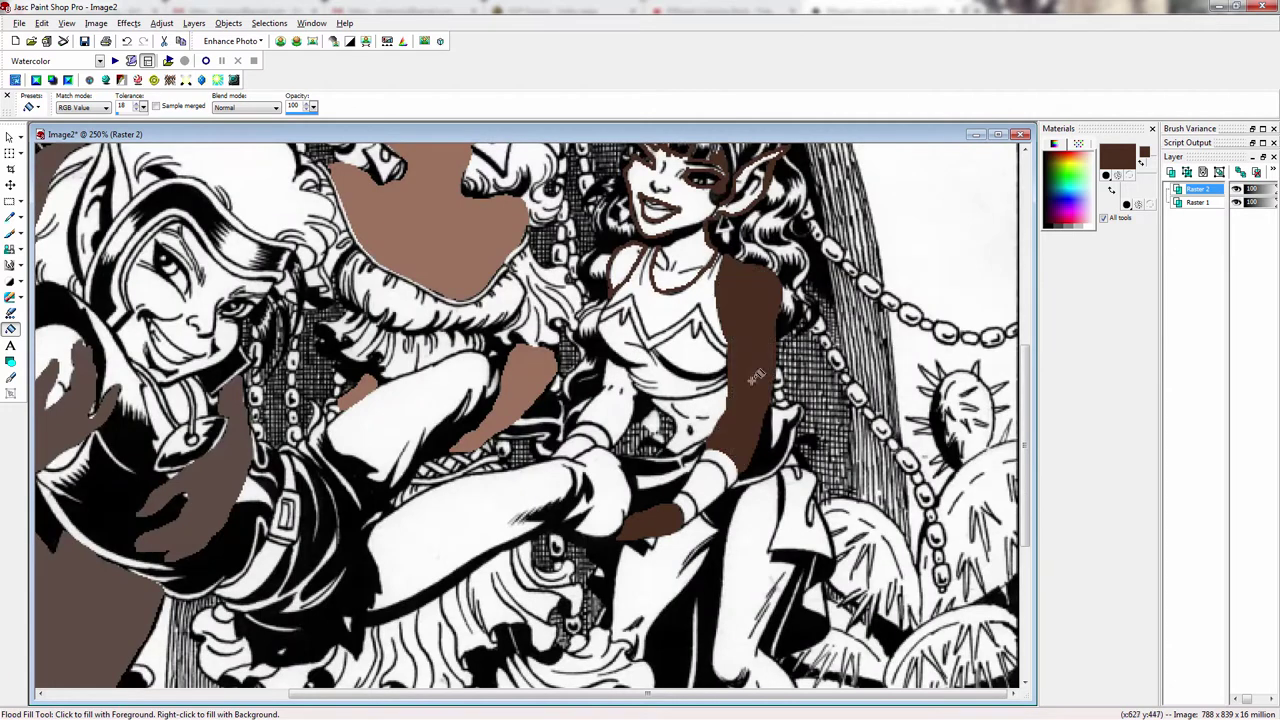
Step: Fill the headband woman's other shoulder, neck, face and ear with dark brown, undoing a stray fill and closing outline gaps
click(681, 268)
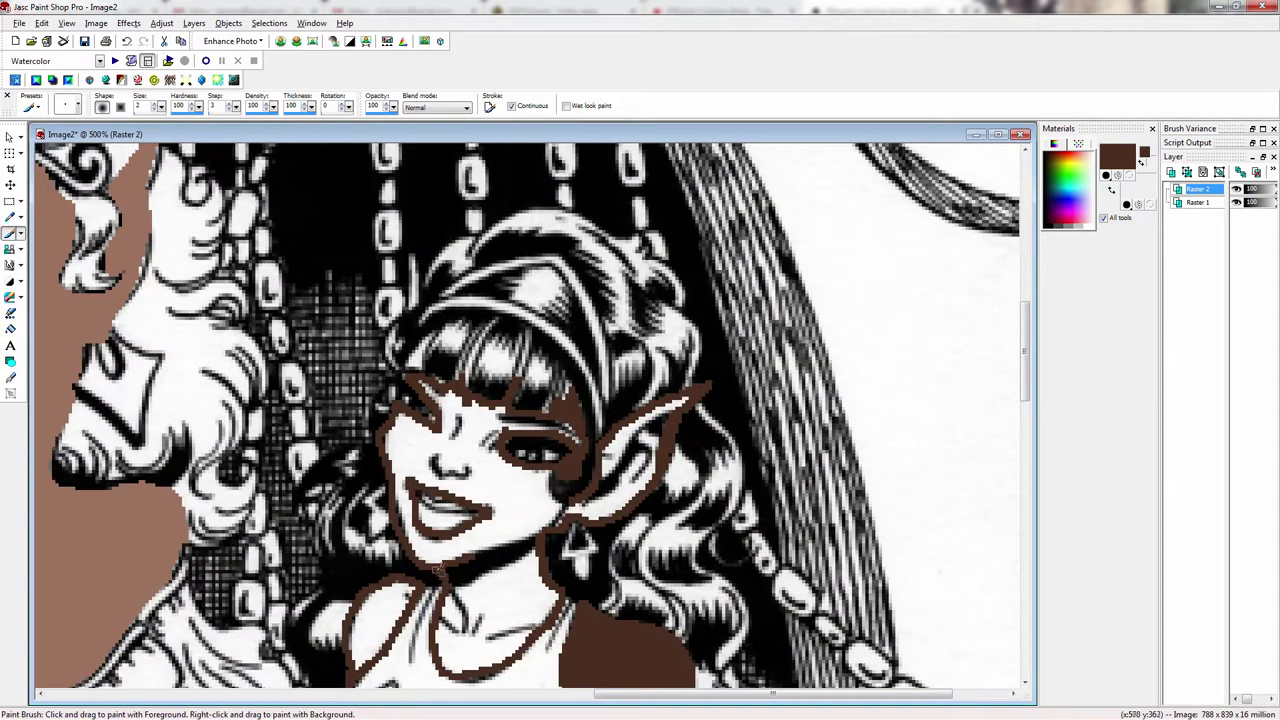
click(10, 329)
click(380, 622)
click(506, 597)
key(ctrl+z)
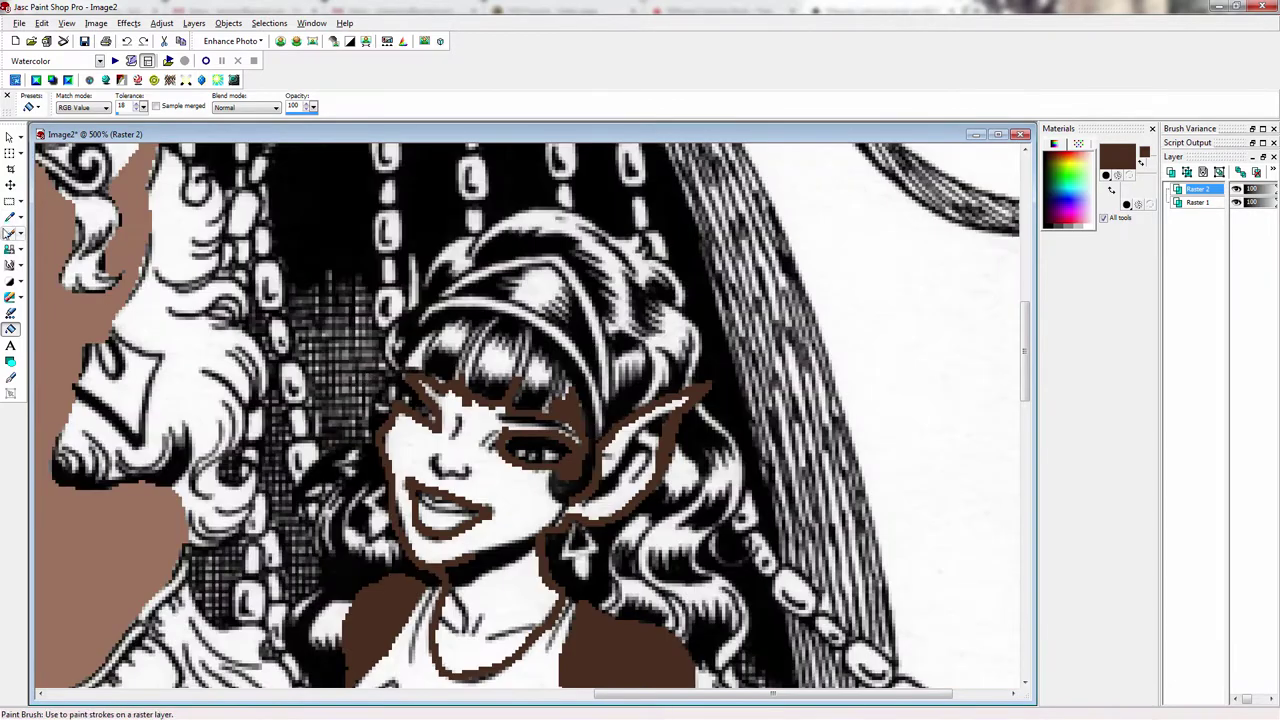
click(10, 233)
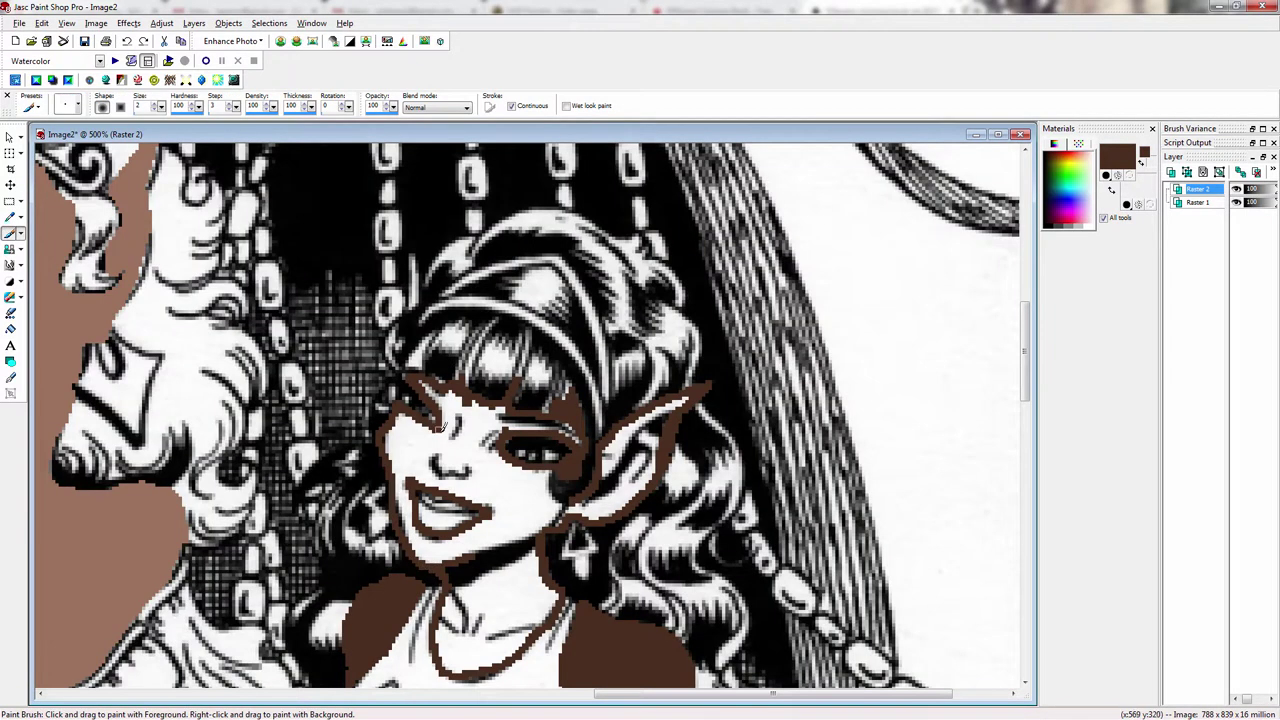
key(f)
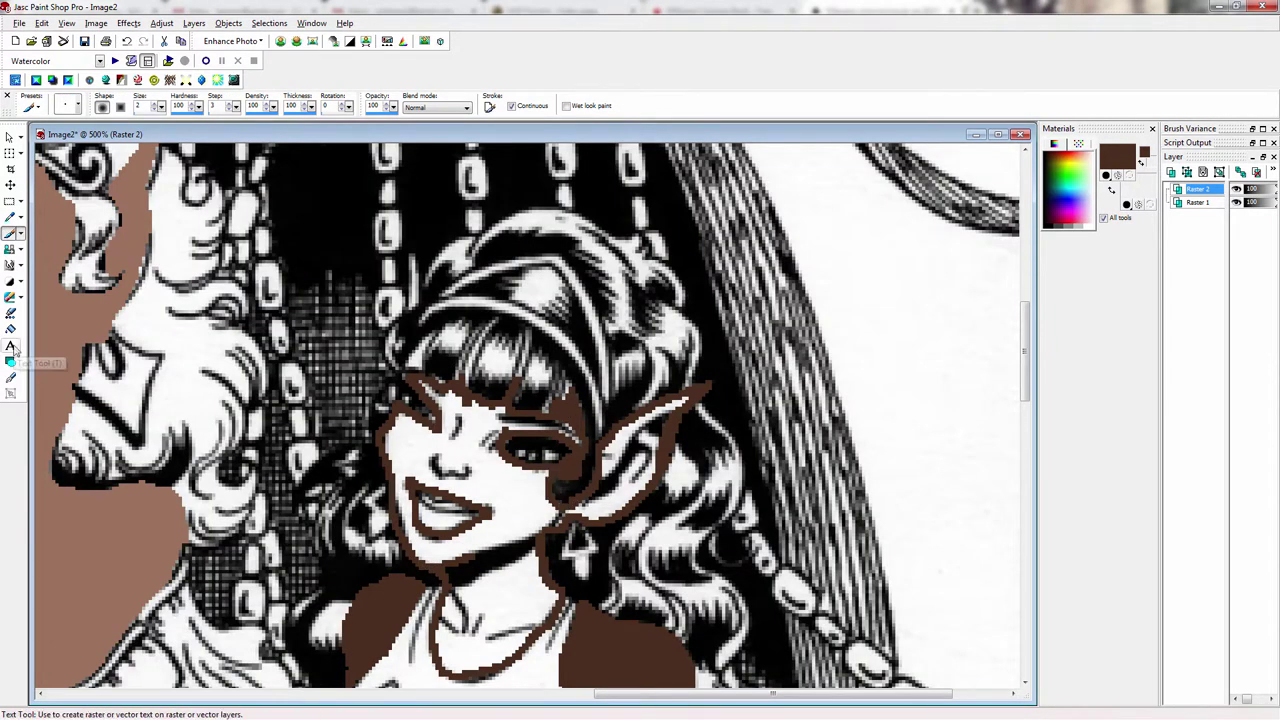
click(521, 492)
scroll(507, 494, down, 4)
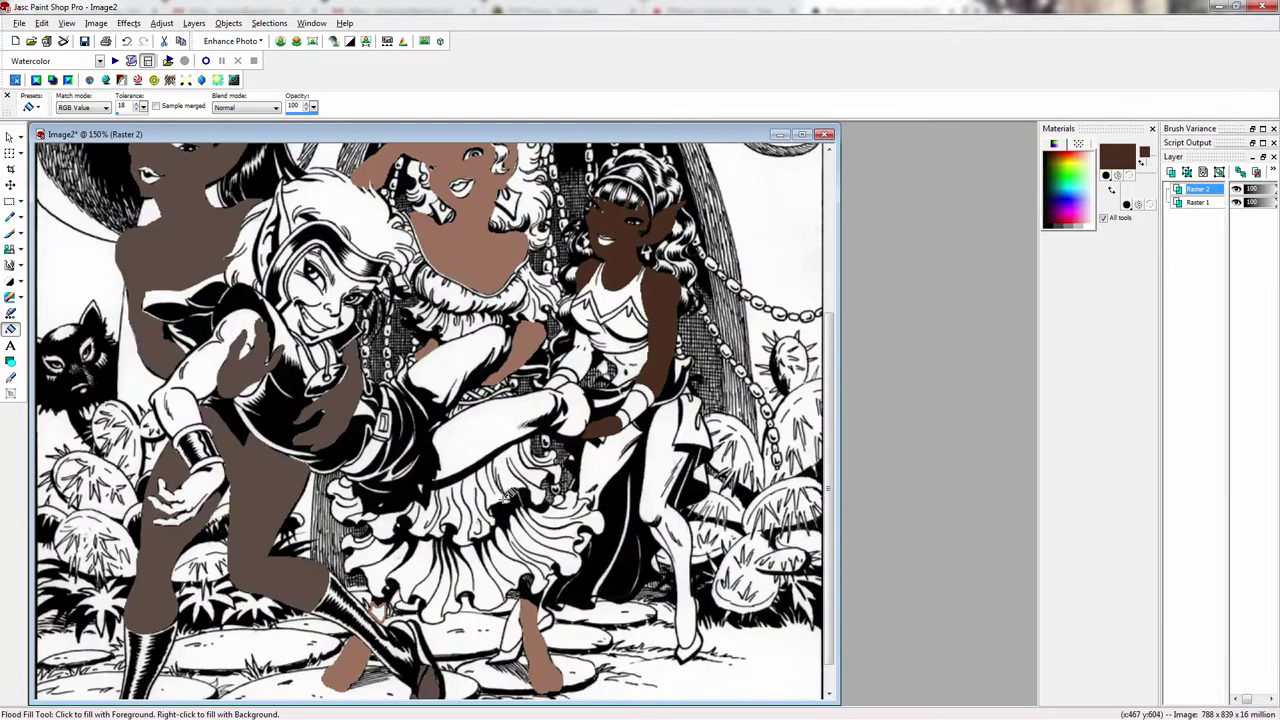
Step: Set the paint color to black and outline the ponytailed woman's hair from the crown down to the ponytail's end
key(b)
scroll(507, 494, up, 3)
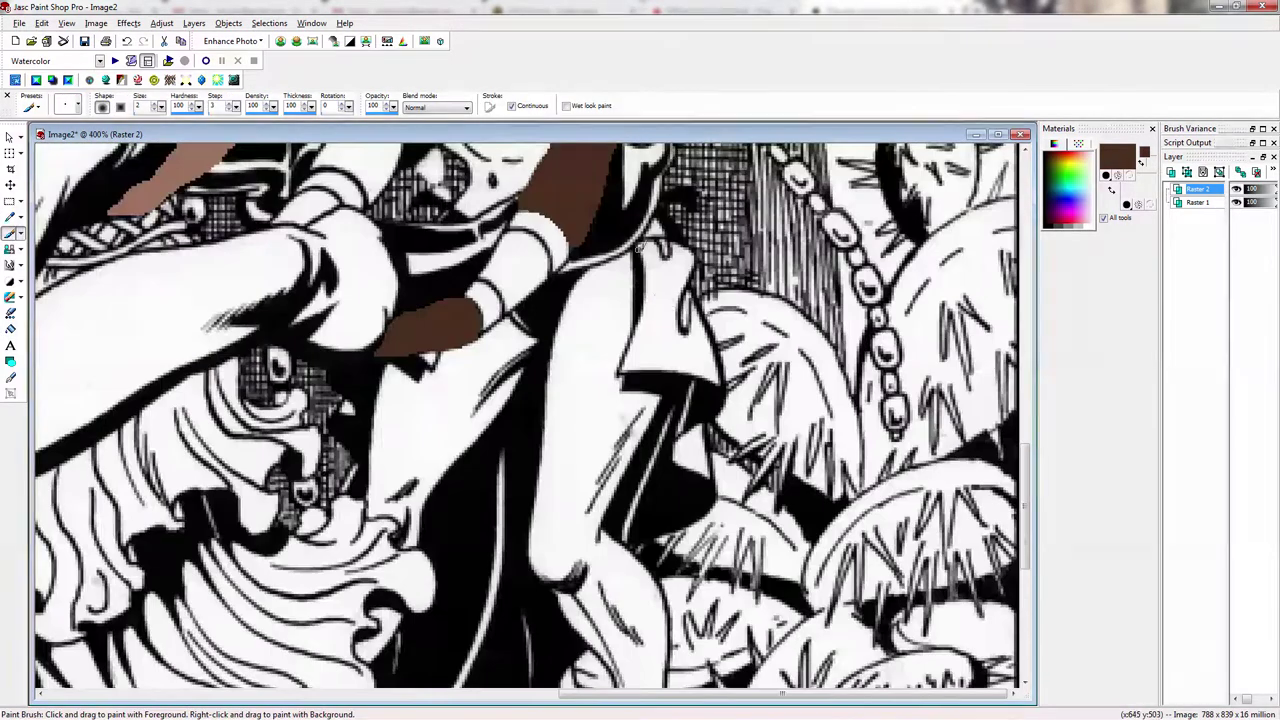
scroll(604, 462, down, 4)
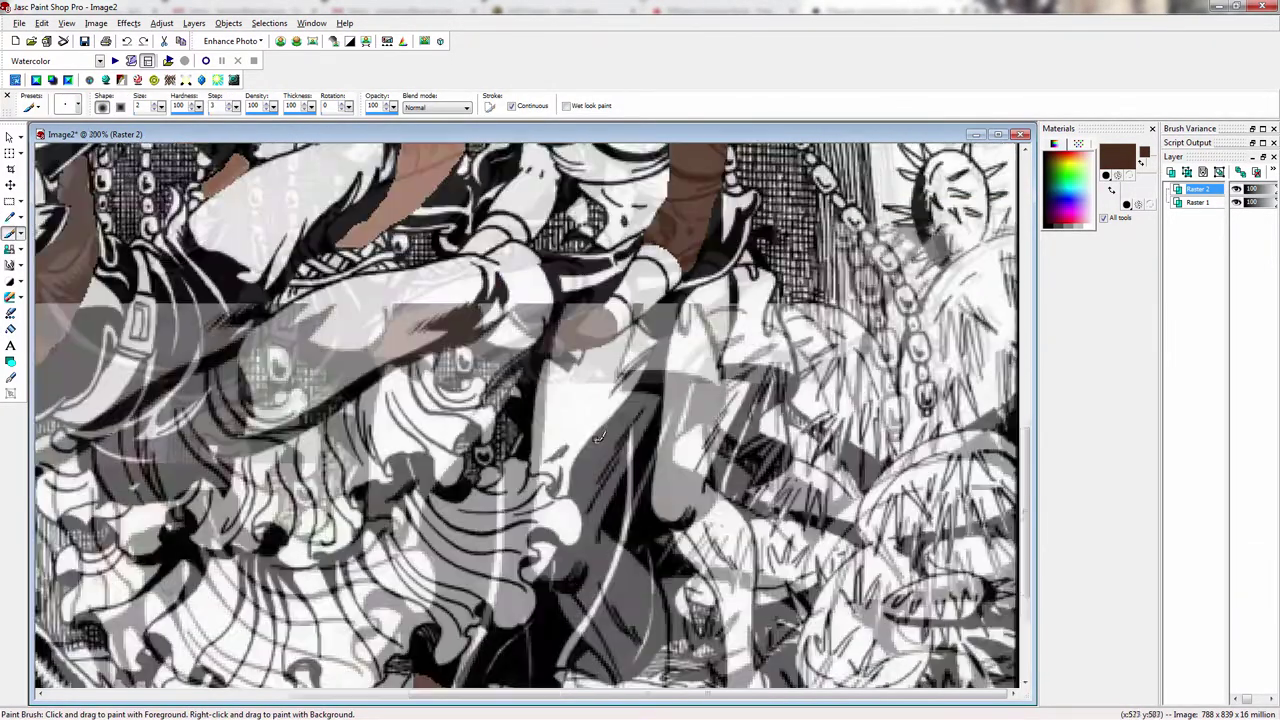
click(1125, 153)
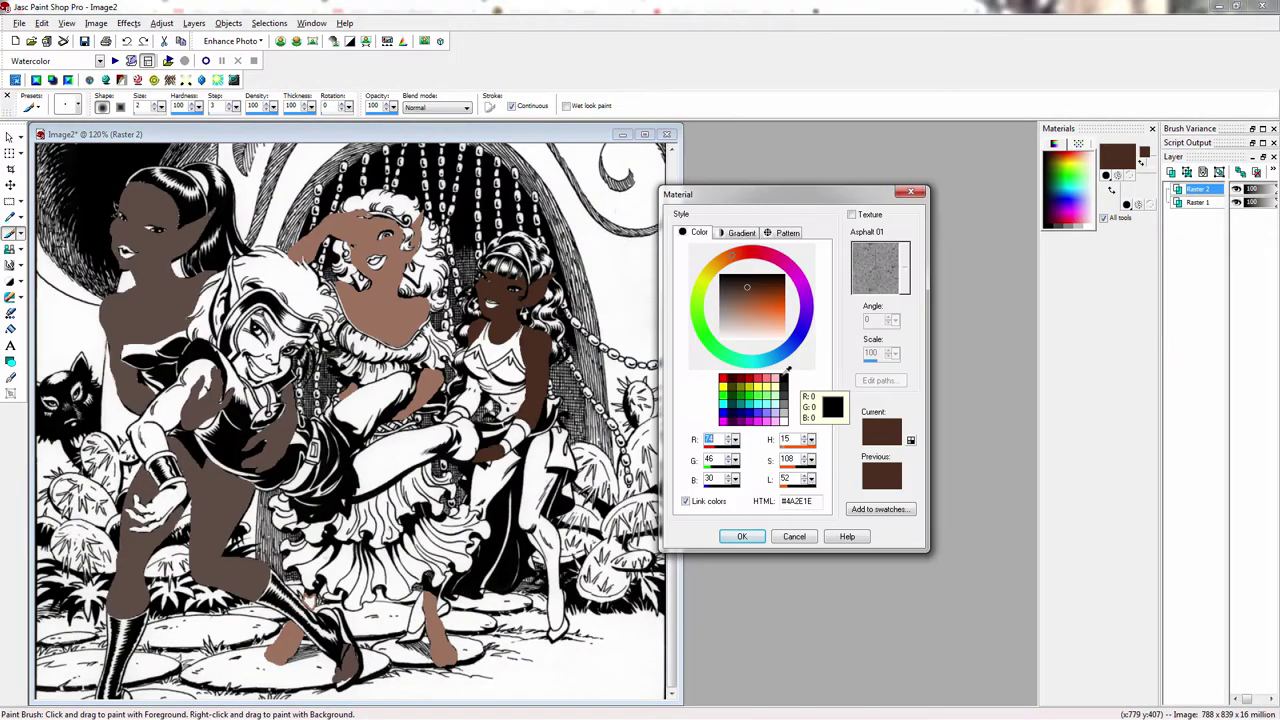
click(786, 372)
click(742, 537)
scroll(735, 537, up, 3)
scroll(45, 546, up, 2)
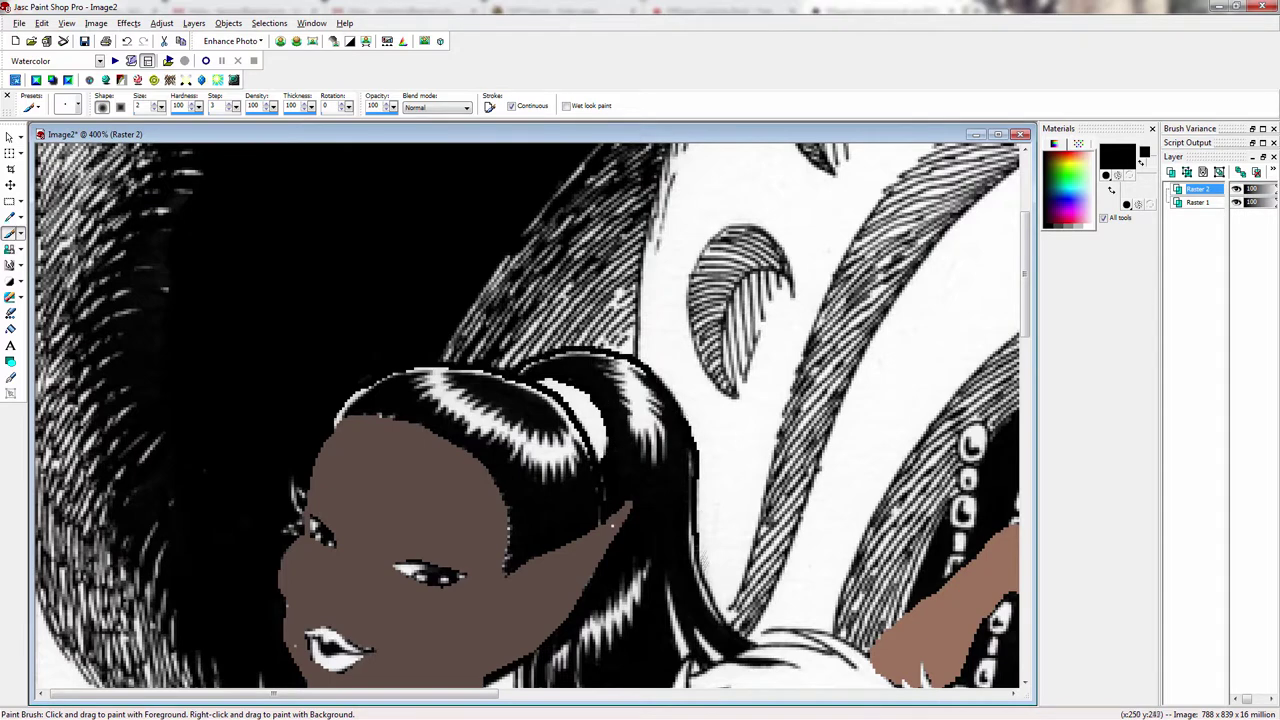
scroll(612, 522, down, 3)
scroll(416, 282, up, 4)
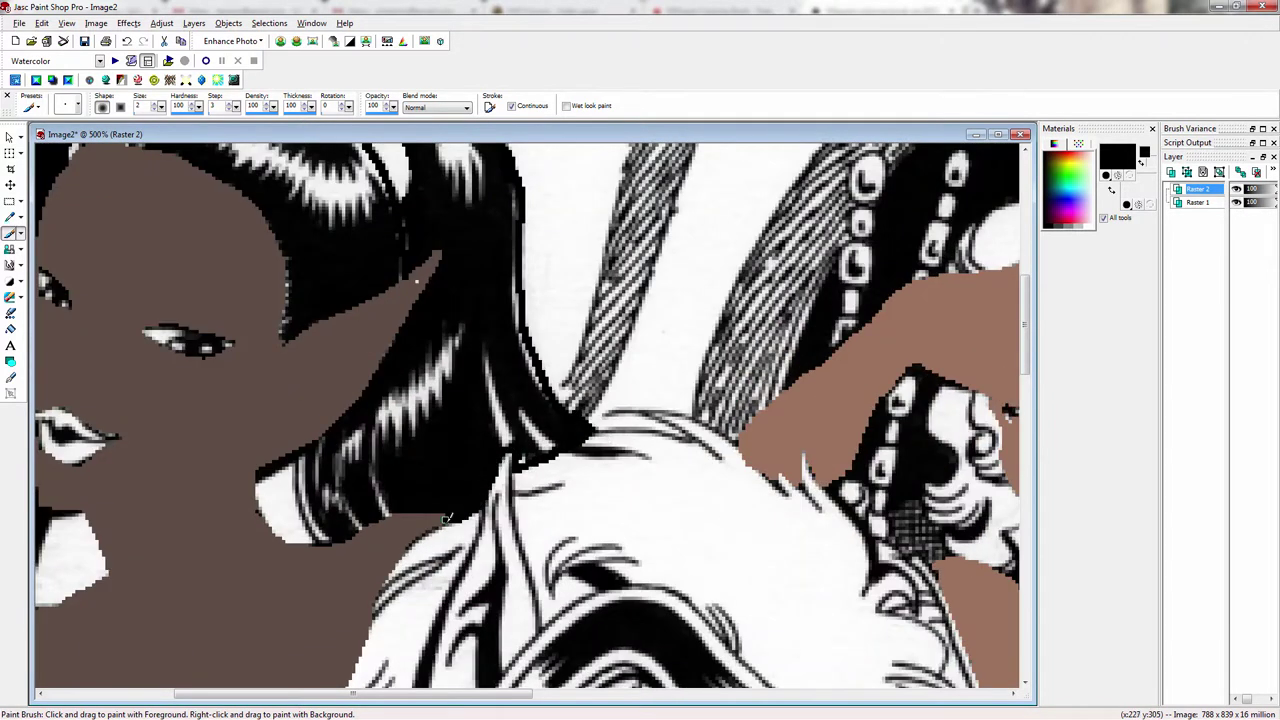
scroll(437, 426, down, 1)
scroll(438, 427, down, 2)
Step: Flood-fill the ponytailed woman's crown hair and ponytail with black
click(10, 329)
click(400, 290)
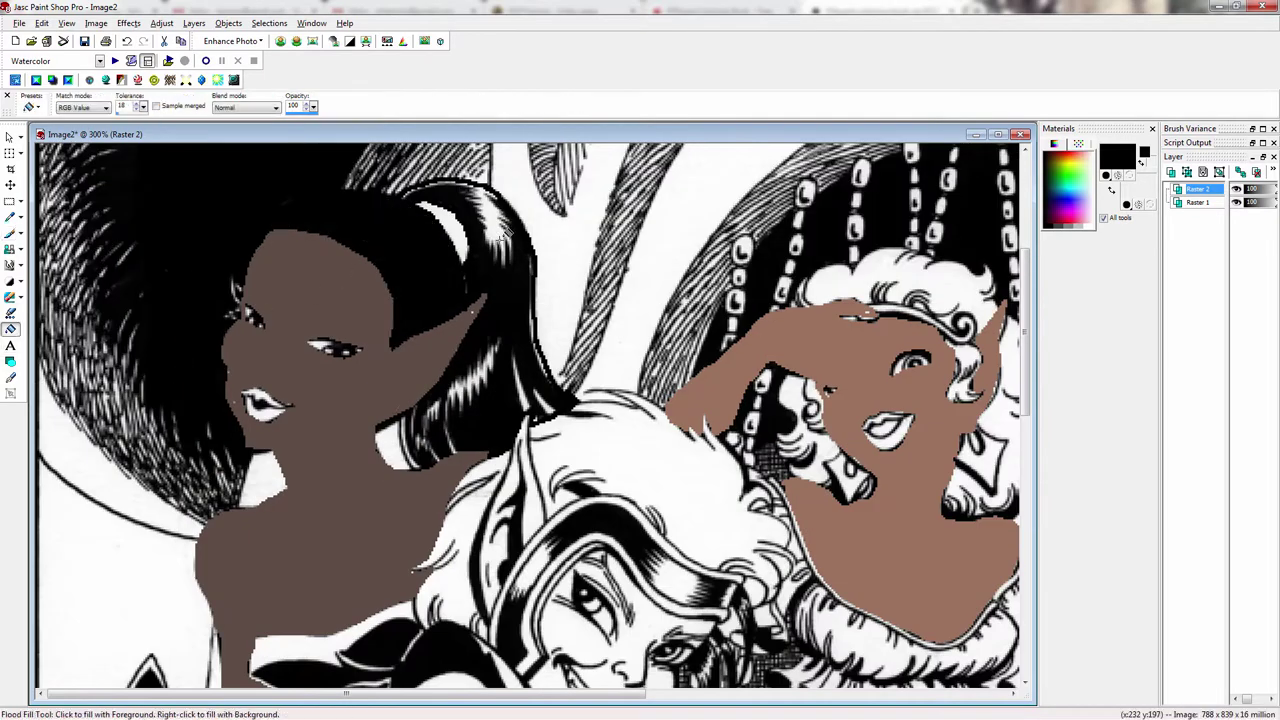
click(476, 326)
scroll(552, 325, down, 2)
Step: Choose a rust-orange color and outline the top of the curly-haired woman's hair above the forehead and ear
click(1114, 156)
click(735, 256)
click(775, 296)
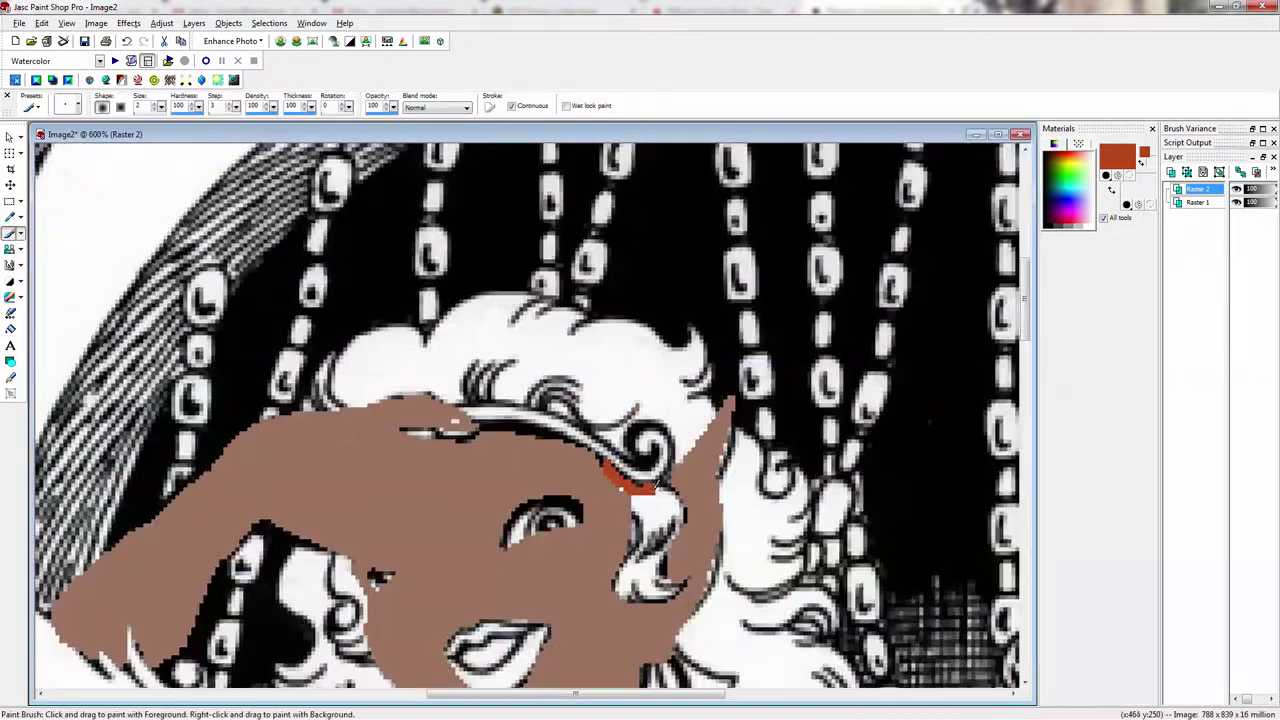
mouse_move(711, 343)
mouse_down()
mouse_move(582, 317)
mouse_move(413, 335)
mouse_move(297, 409)
mouse_up()
scroll(567, 509, down, 1)
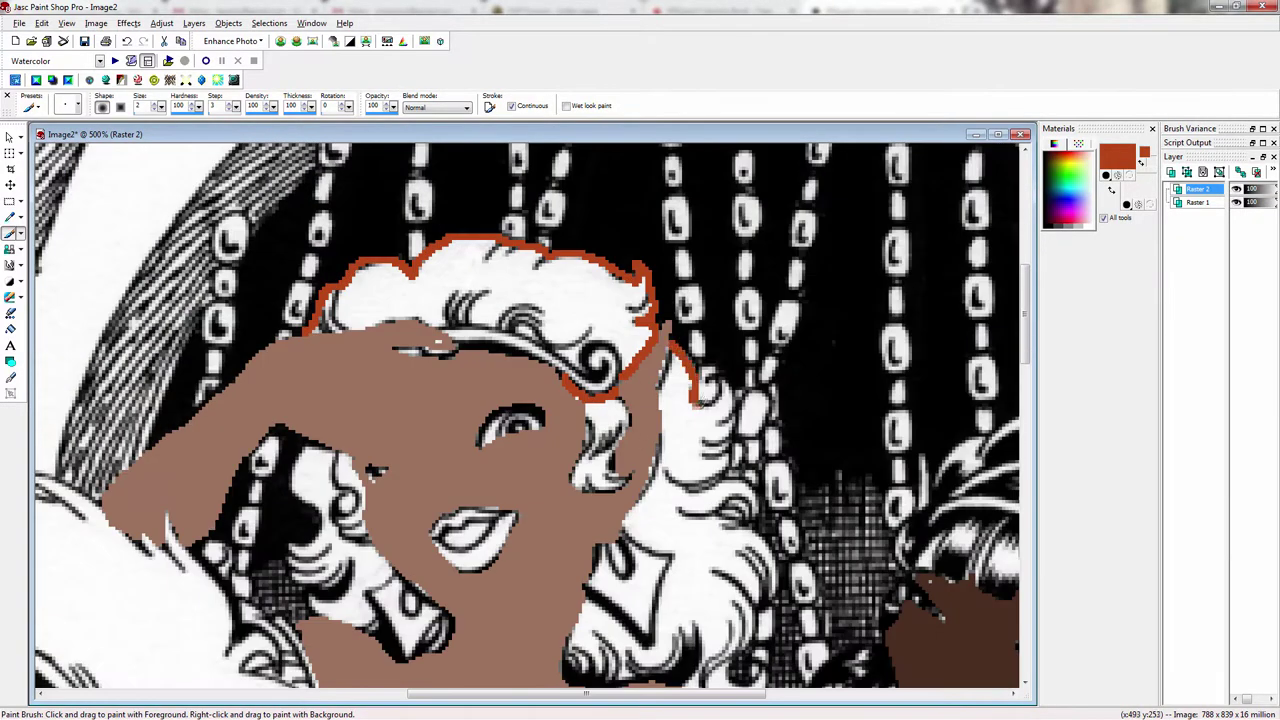
Step: Outline the curly-haired woman's remaining side curls in rust orange, tracing around both earrings
drag(772, 602, 747, 636)
scroll(744, 632, down, 1)
scroll(545, 445, up, 2)
drag(496, 396, 446, 535)
scroll(167, 255, up, 3)
mouse_move(456, 258)
mouse_down()
mouse_move(521, 478)
mouse_move(382, 397)
mouse_up()
scroll(455, 348, down, 2)
scroll(280, 381, up, 2)
mouse_move(712, 341)
mouse_down()
mouse_move(731, 489)
mouse_move(712, 650)
mouse_up()
drag(656, 570, 684, 606)
scroll(688, 569, down, 1)
mouse_move(680, 456)
mouse_down()
mouse_move(668, 552)
mouse_move(768, 508)
mouse_up()
scroll(707, 491, down, 5)
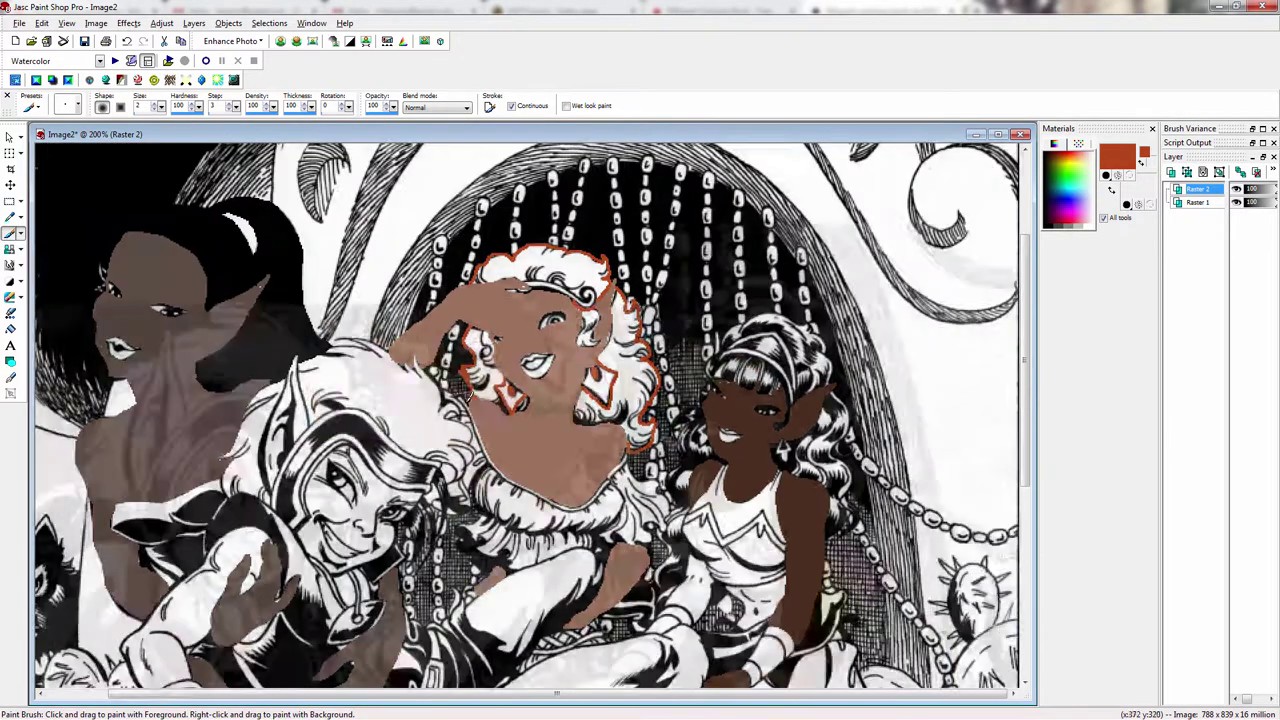
Step: Trace the upper edge of the curly-haired woman's headband and flood-fill all her hair sections with rust orange
key(f)
click(478, 376)
scroll(478, 376, up, 4)
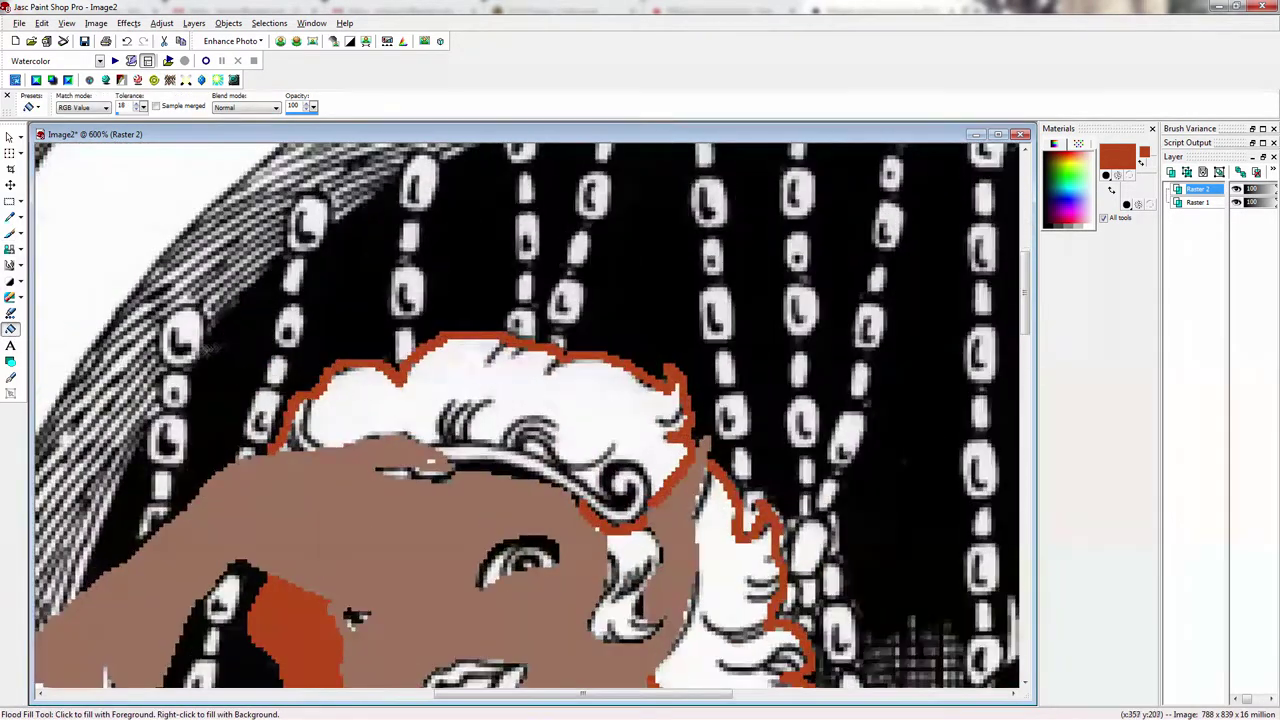
key(b)
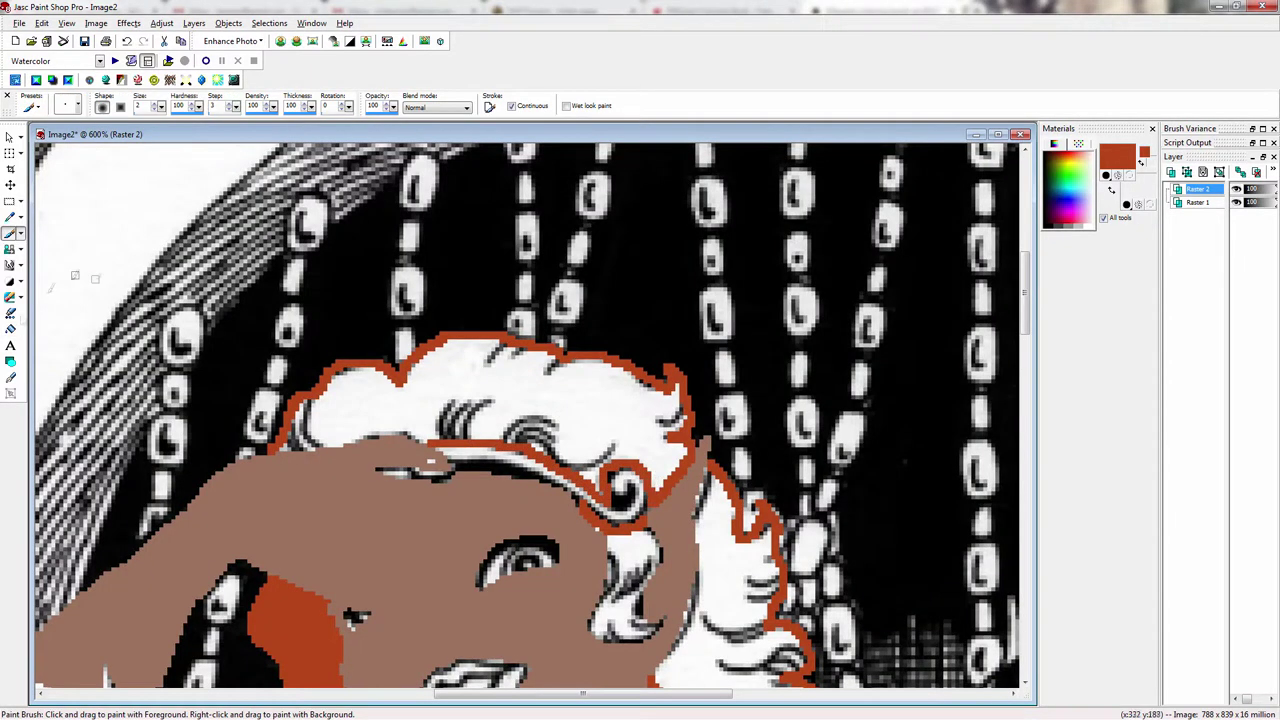
click(10, 329)
click(580, 420)
click(632, 564)
click(731, 567)
scroll(731, 567, down, 4)
Step: Choose a dark reddish-brown and outline the headband of the woman in the zigzag-trimmed top
scroll(787, 357, up, 2)
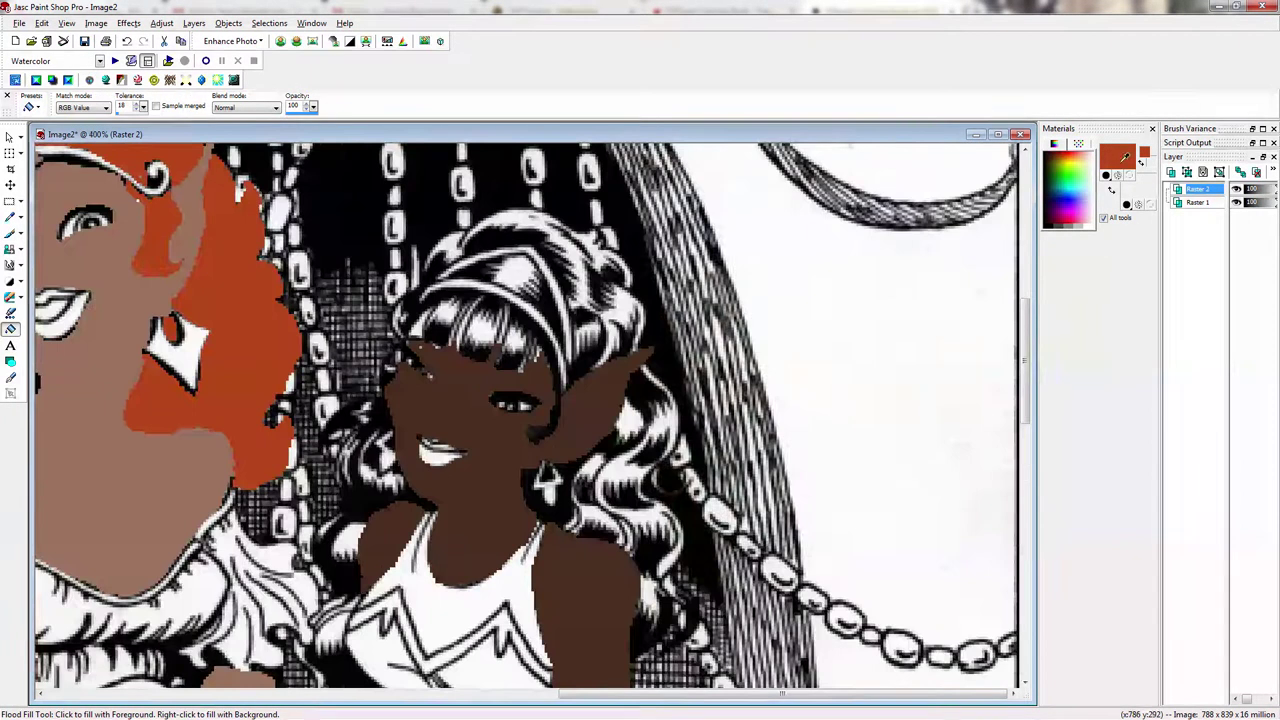
click(1121, 159)
click(752, 319)
drag(756, 316, 777, 288)
click(748, 536)
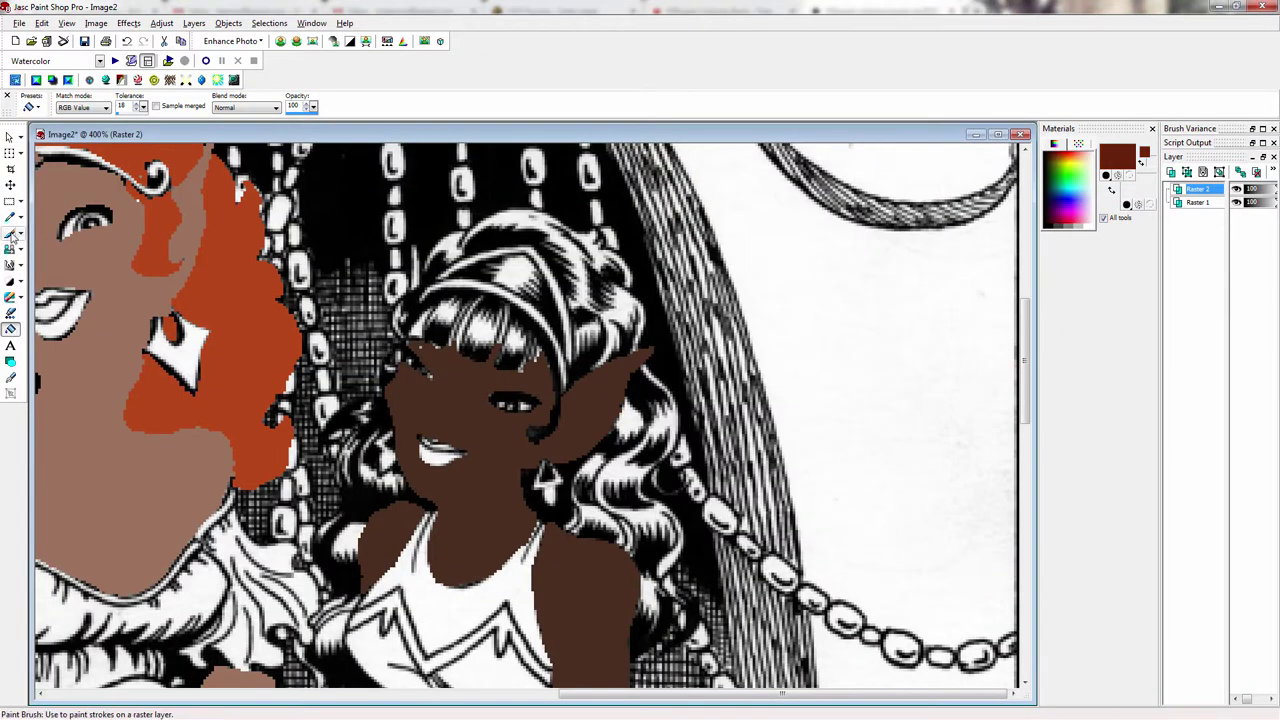
click(10, 233)
scroll(450, 311, up, 3)
mouse_move(388, 302)
mouse_down()
mouse_move(597, 311)
mouse_move(670, 472)
mouse_move(640, 205)
mouse_move(375, 300)
mouse_up()
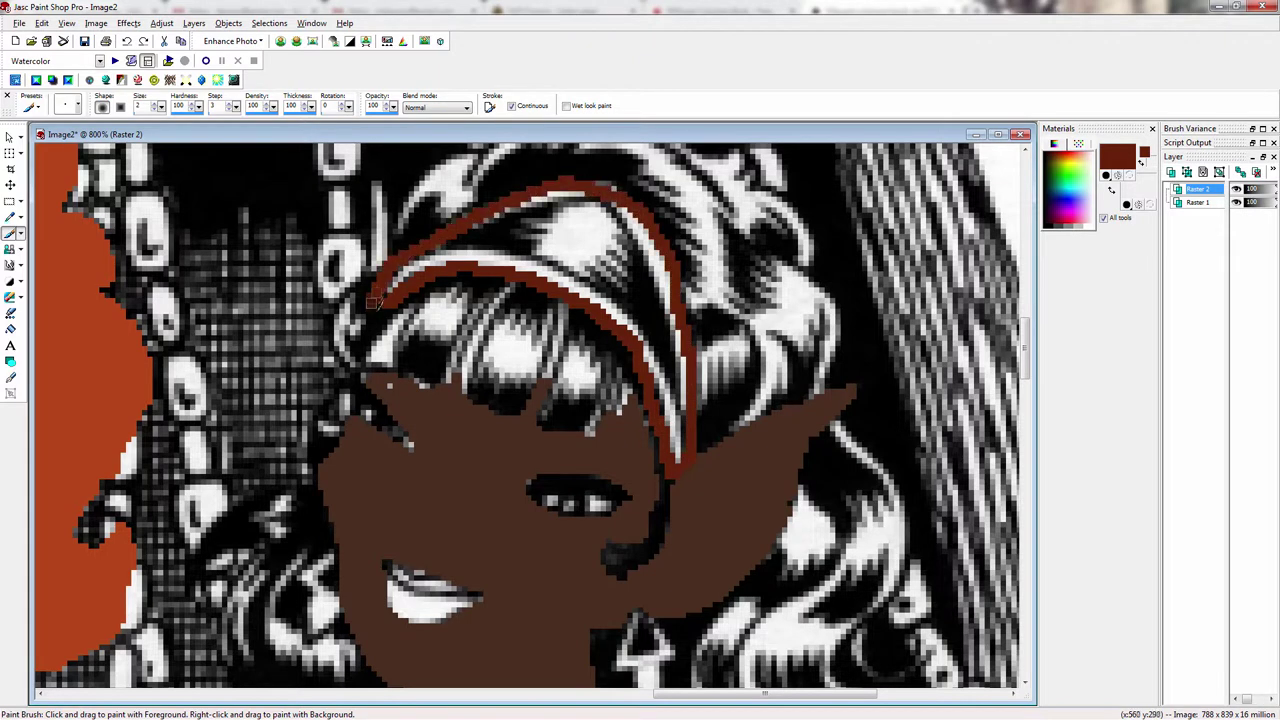
Step: Outline the same woman's hair beside the forehead, over the crown, and down the long curls behind her pointed ear in dark reddish-brown
drag(335, 400, 317, 357)
scroll(450, 375, down, 1)
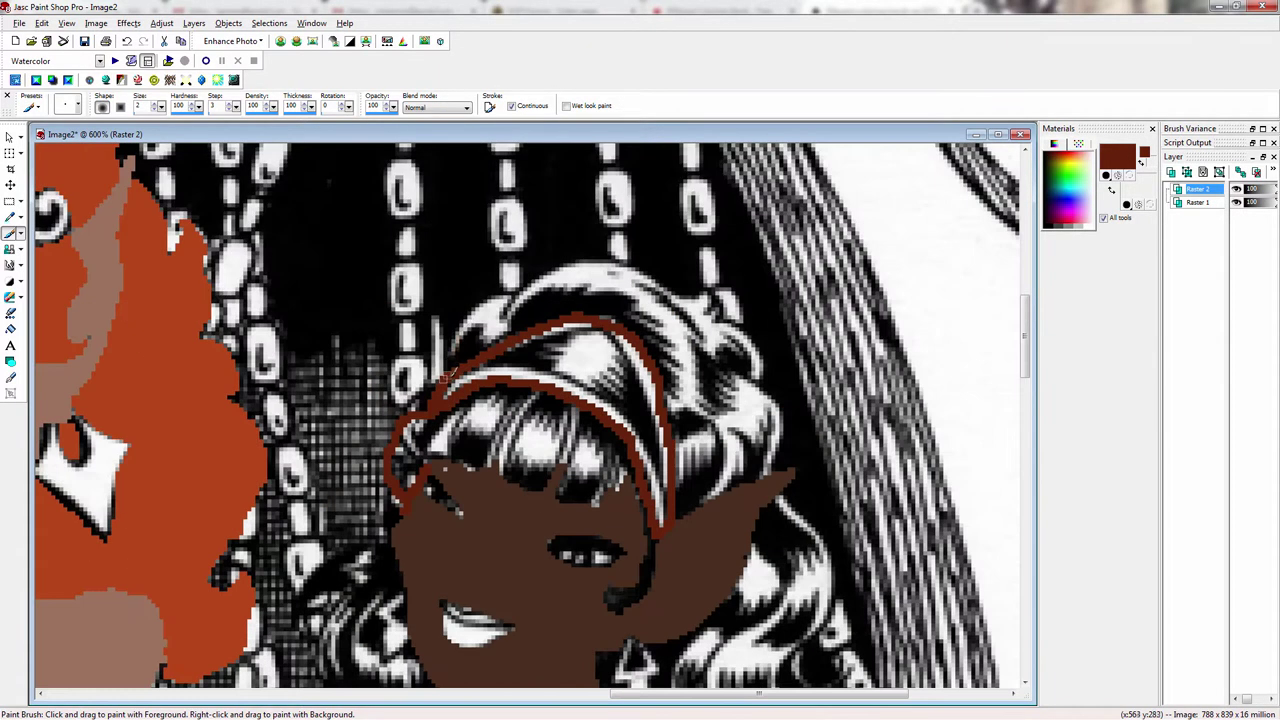
mouse_move(565, 262)
mouse_down()
mouse_move(722, 306)
mouse_move(772, 459)
mouse_move(795, 650)
mouse_up()
scroll(795, 650, up, 1)
mouse_move(478, 421)
mouse_down()
mouse_move(554, 526)
mouse_move(514, 632)
mouse_up()
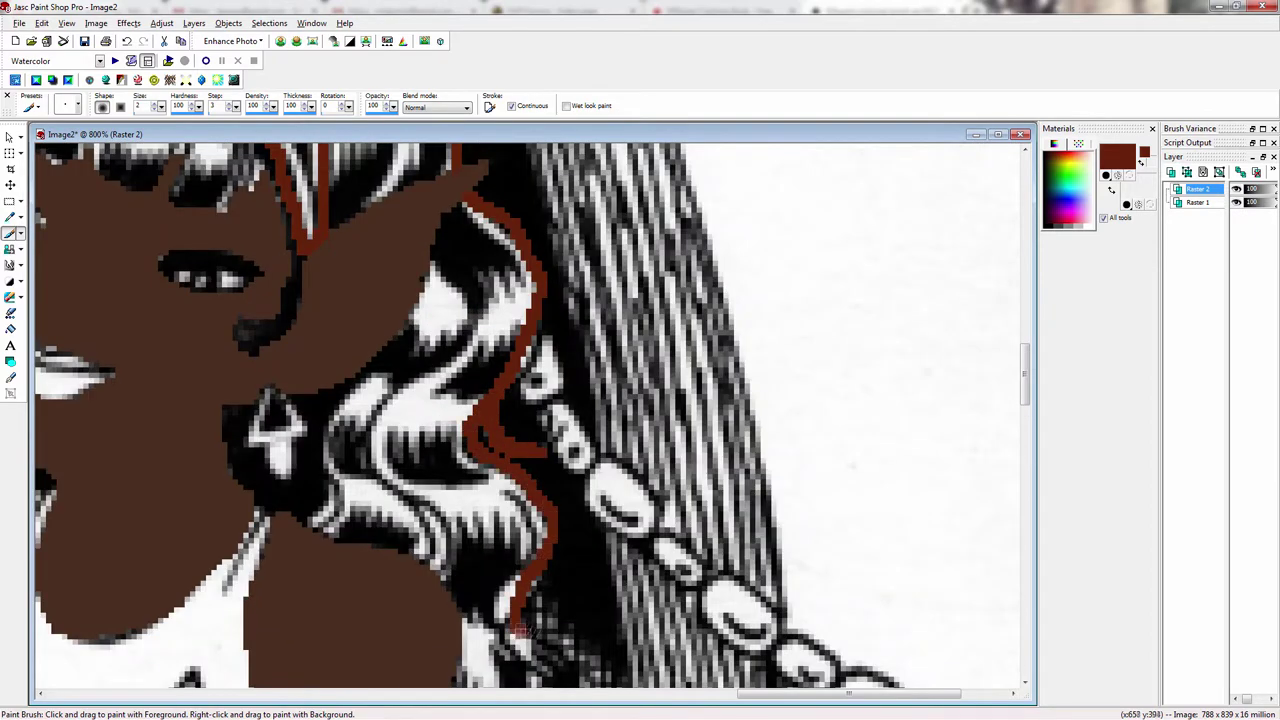
scroll(550, 612, down, 1)
mouse_move(507, 432)
mouse_down()
mouse_move(510, 529)
mouse_move(443, 556)
mouse_up()
Step: Outline the hair beside her near earring and the curls on the other side, down to the long lower strand
scroll(350, 406, down, 1)
scroll(375, 392, up, 2)
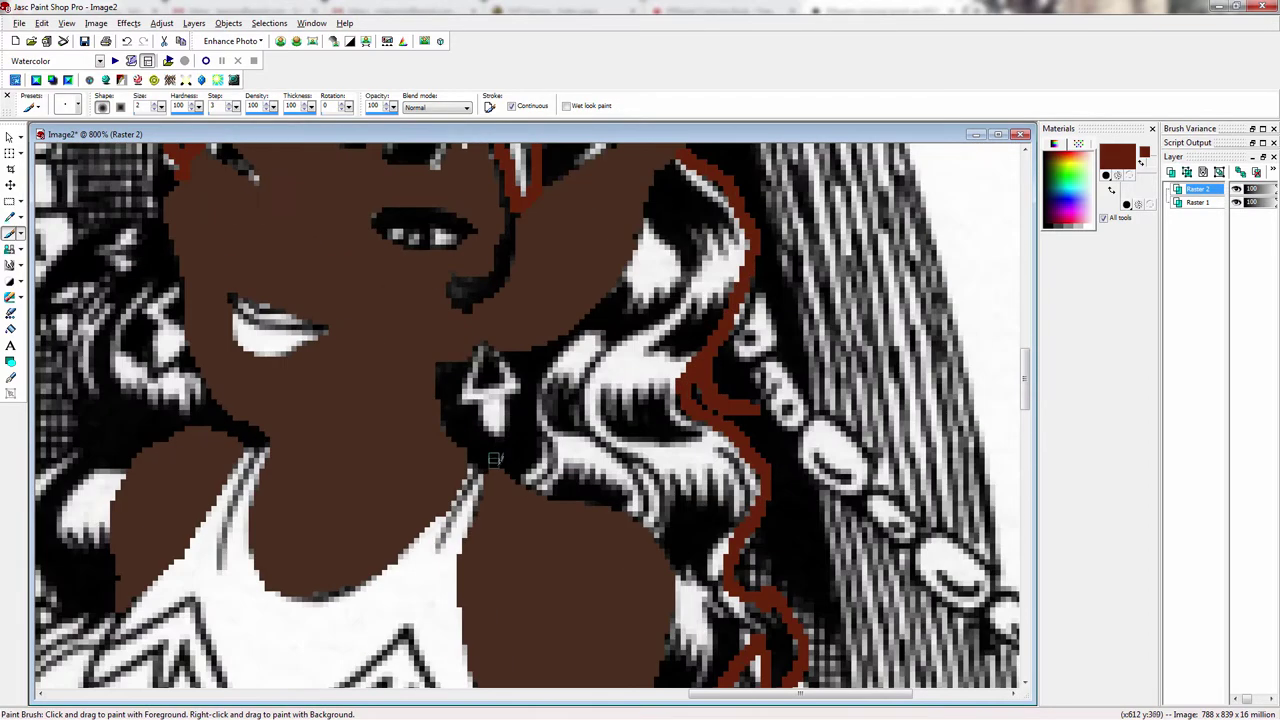
scroll(157, 218, down, 2)
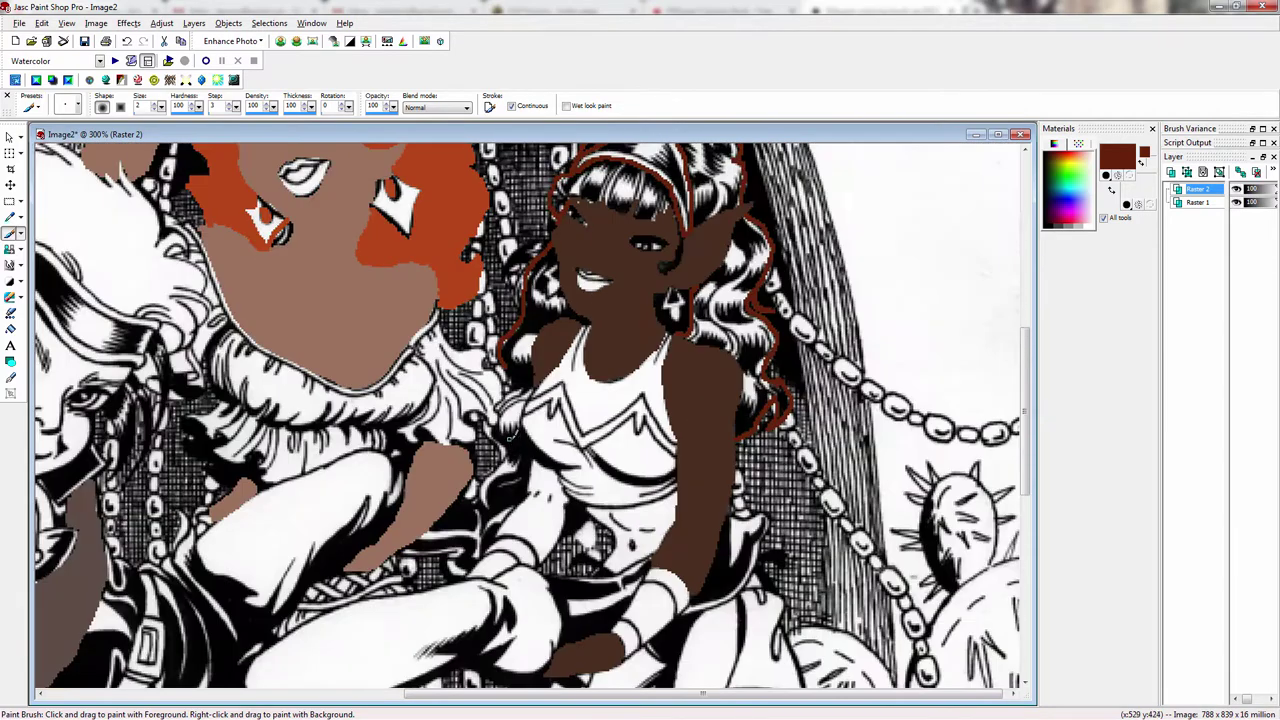
scroll(508, 436, up, 2)
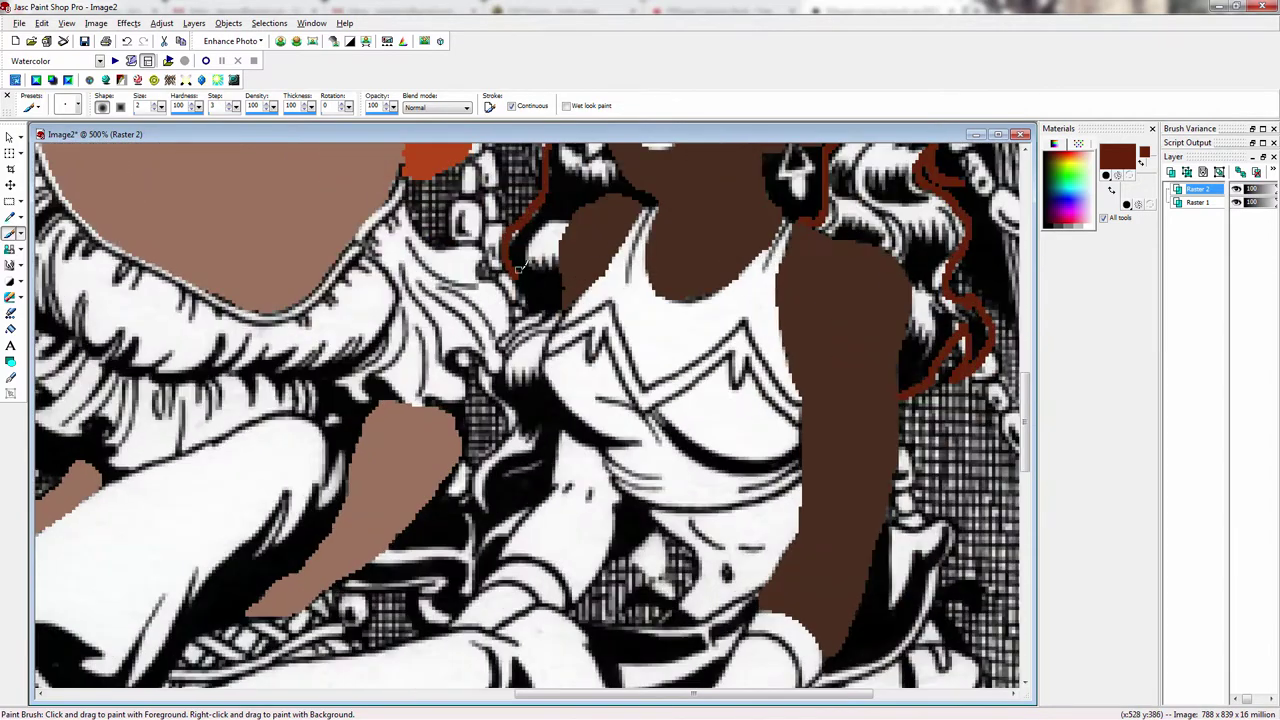
drag(528, 300, 524, 416)
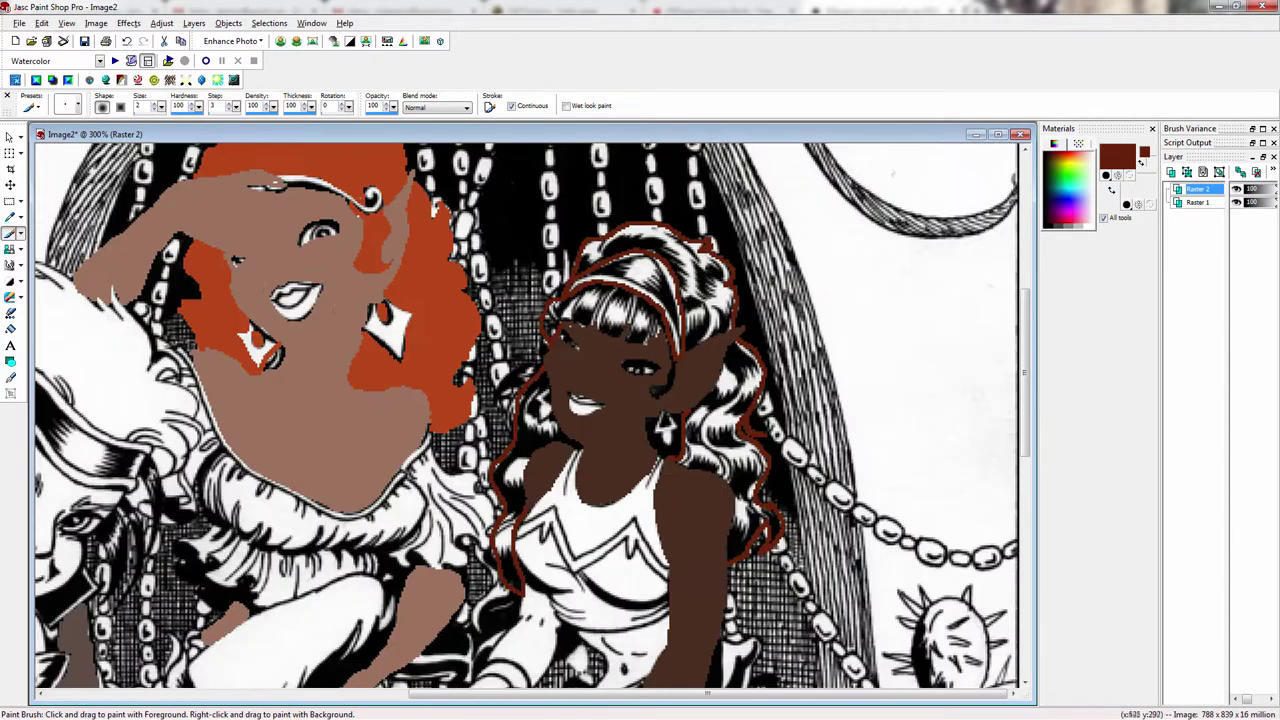
Step: Undo the lower strand's outline, close the curls' outline at the shoulder, and trace around the far earring
key(f)
scroll(700, 330, up, 2)
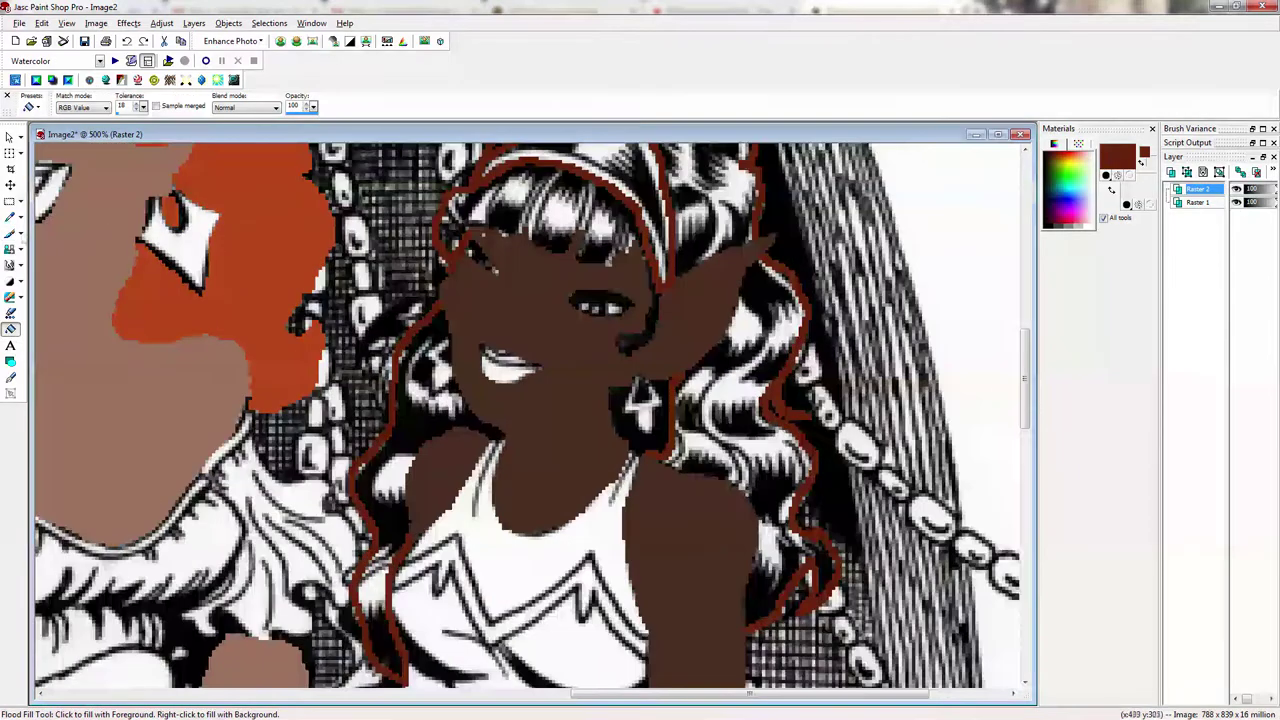
key(b)
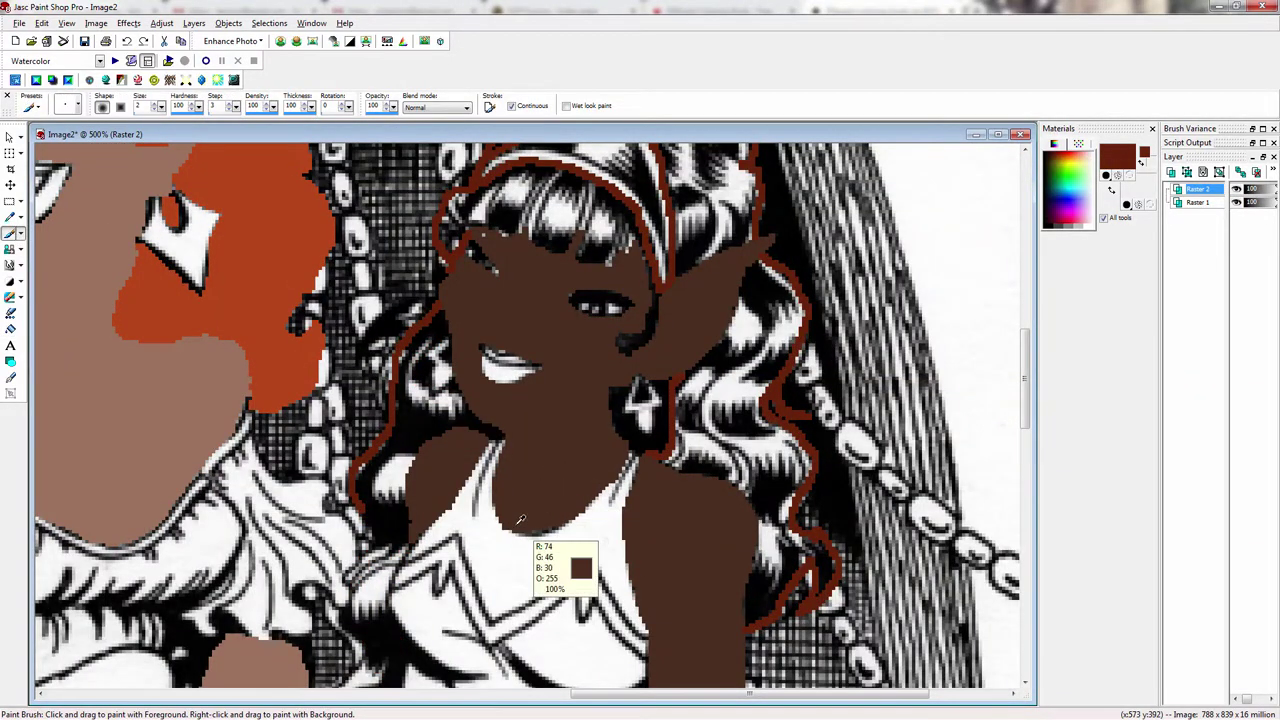
scroll(470, 450, up, 3)
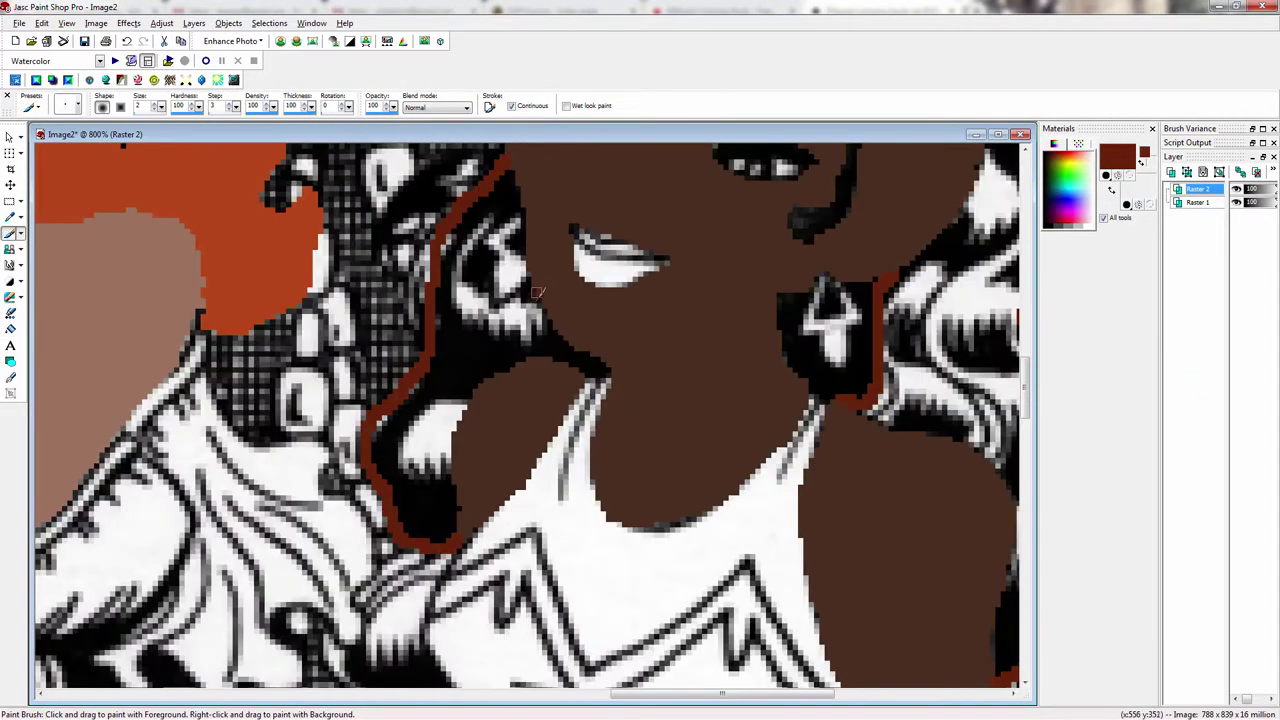
mouse_move(537, 292)
mouse_down()
mouse_move(463, 255)
mouse_move(528, 205)
mouse_up()
Step: Flood-fill the outlined hair sections around the headband, face and earrings with dark reddish-brown
key(f)
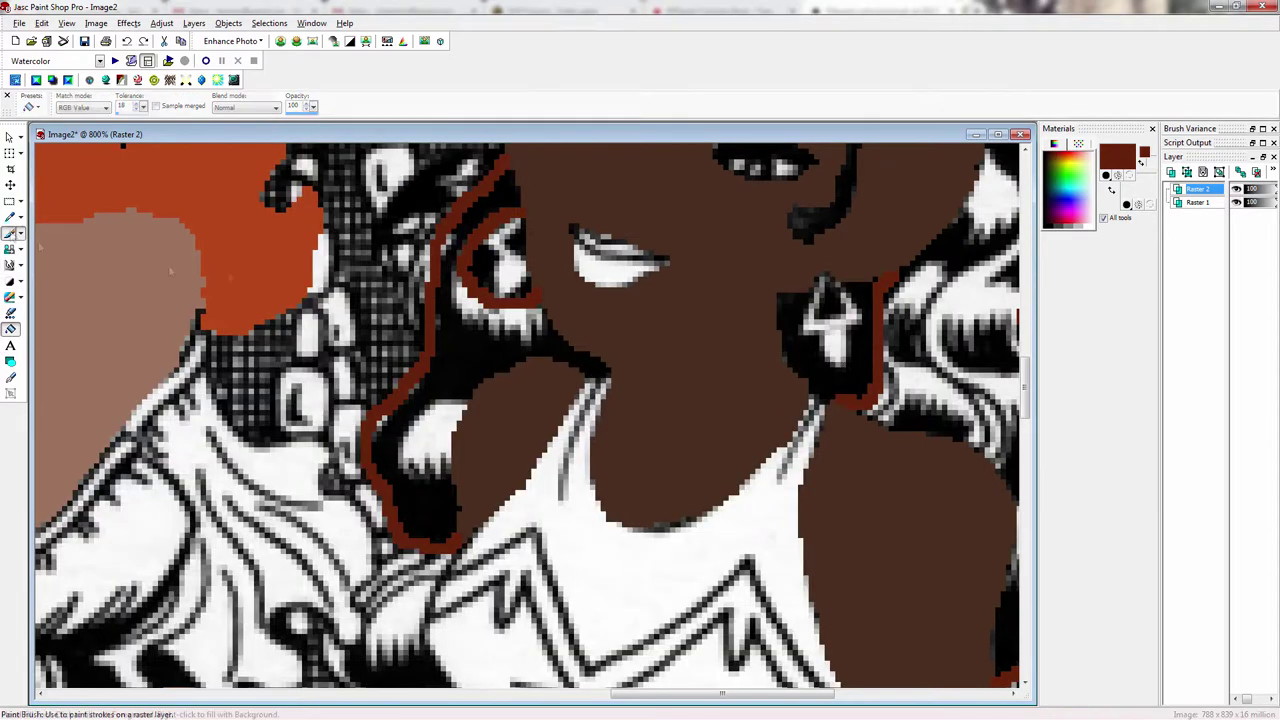
key(b)
click(10, 329)
click(470, 355)
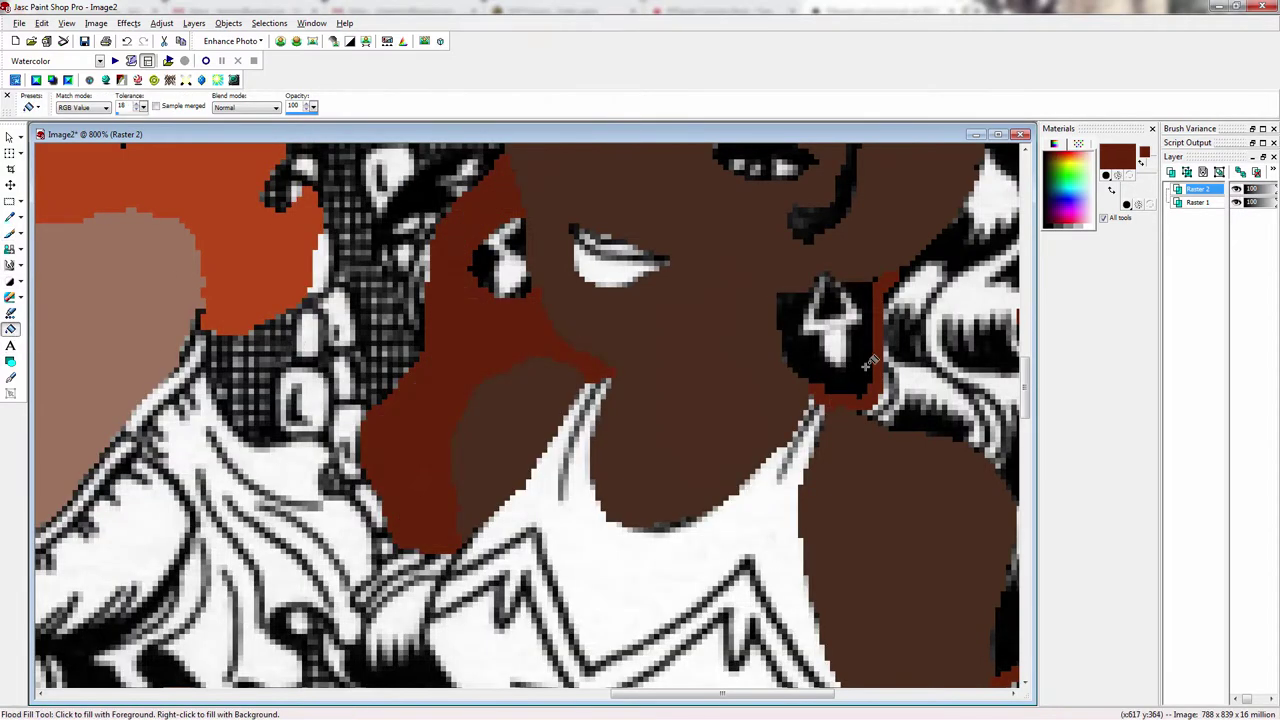
scroll(850, 346, down, 1)
click(604, 428)
scroll(900, 620, down, 4)
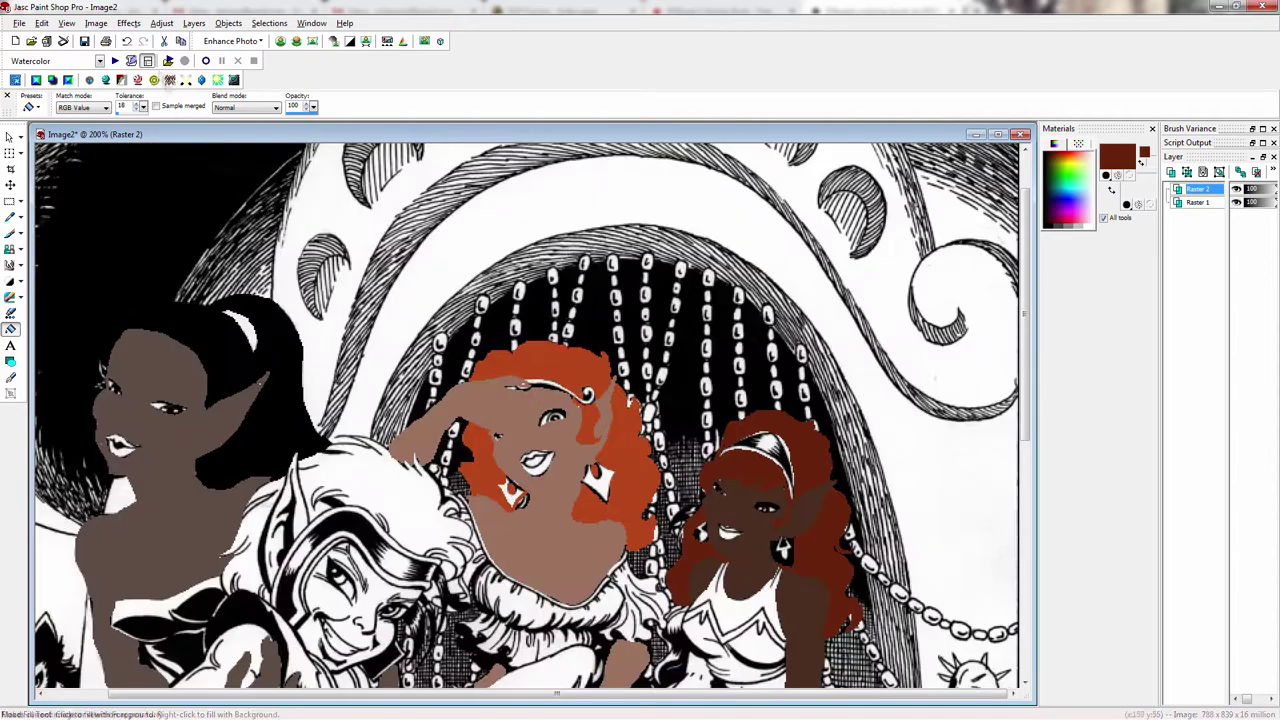
Step: Preview the color layer at 77 opacity over the line art and discard the change
click(194, 23)
click(214, 160)
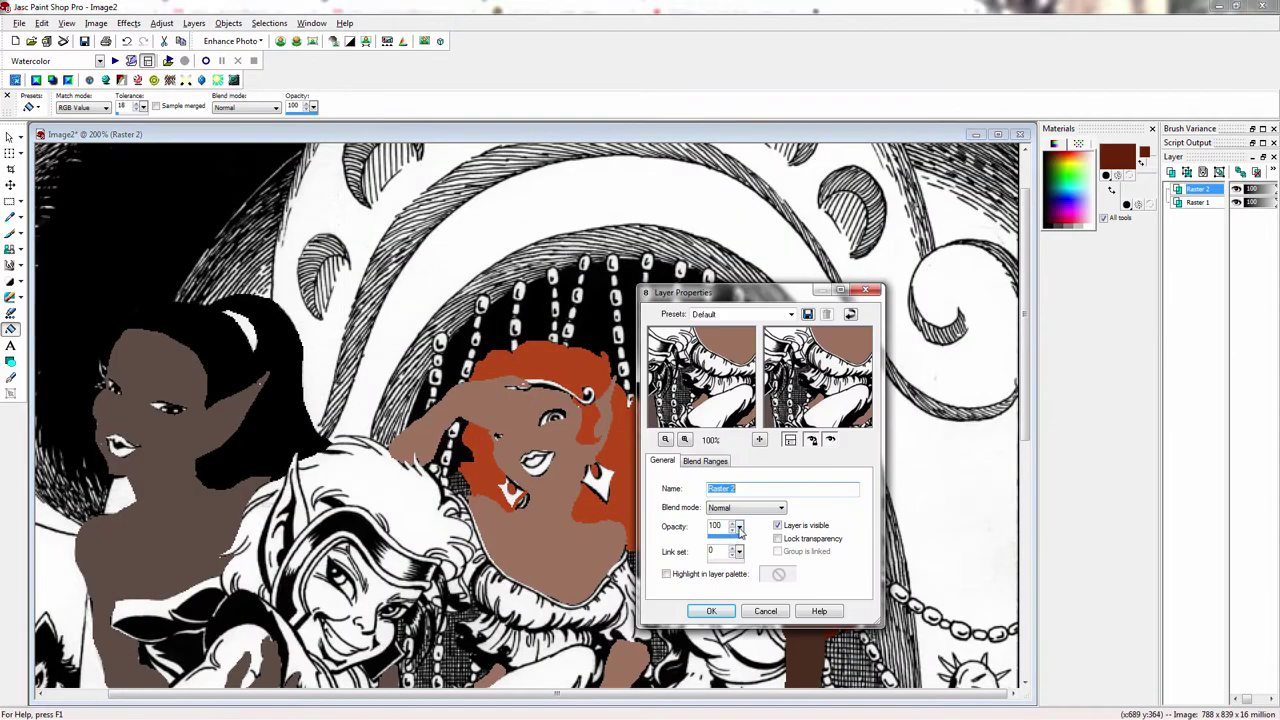
mouse_move(738, 527)
mouse_down()
mouse_move(712, 540)
mouse_move(729, 537)
mouse_up()
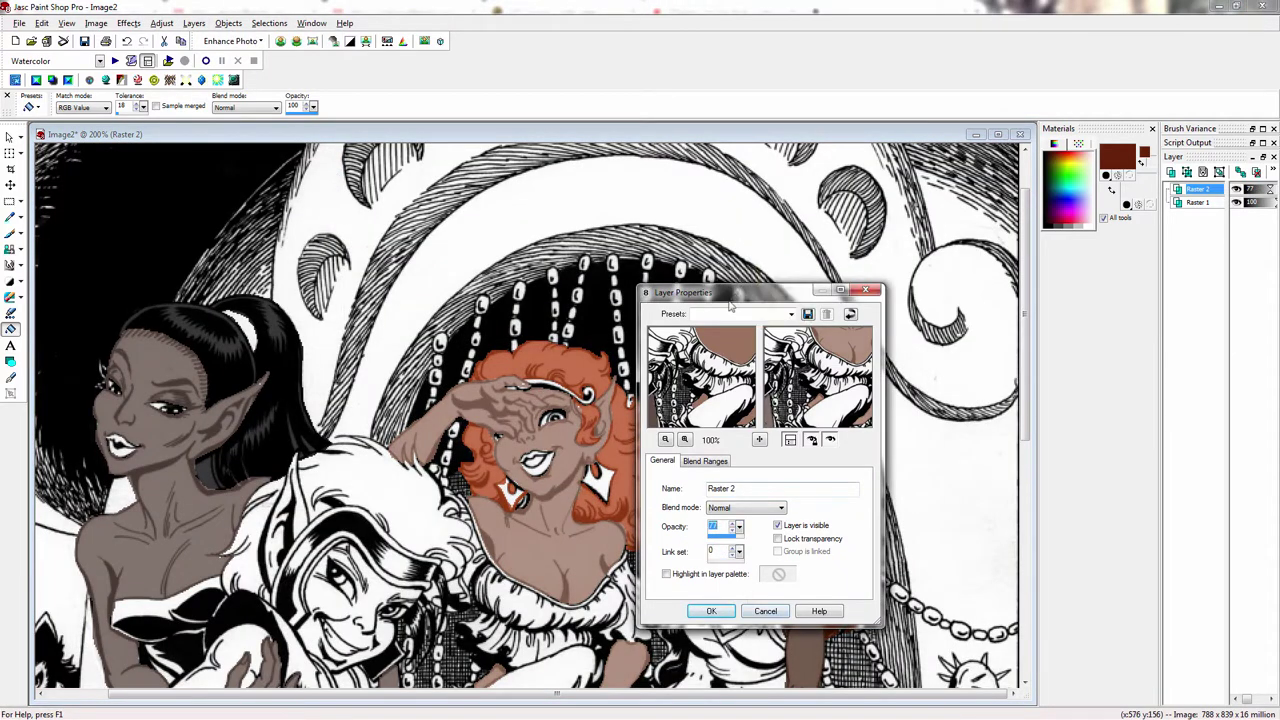
drag(730, 301, 748, 242)
click(785, 552)
Step: Choose the blue #2E6792, outline the grinning elf's wide headband with the brush, and flood-fill it
scroll(735, 500, down, 2)
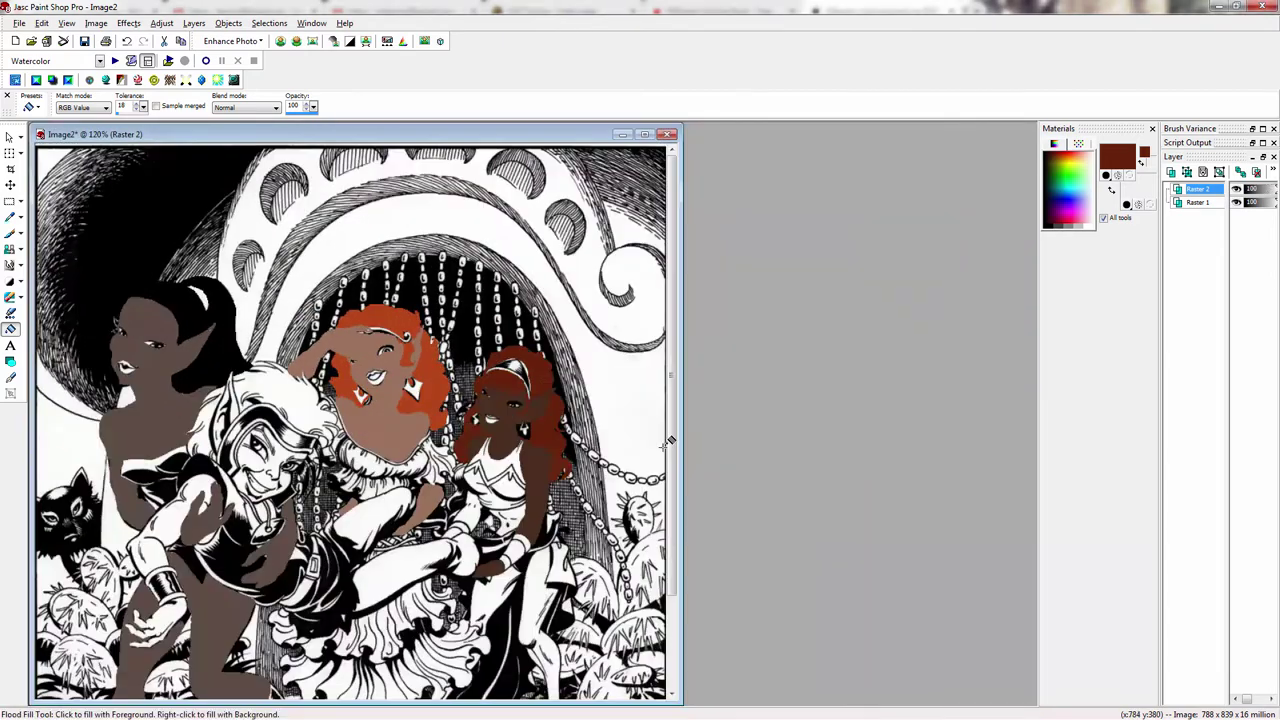
click(1117, 158)
click(777, 355)
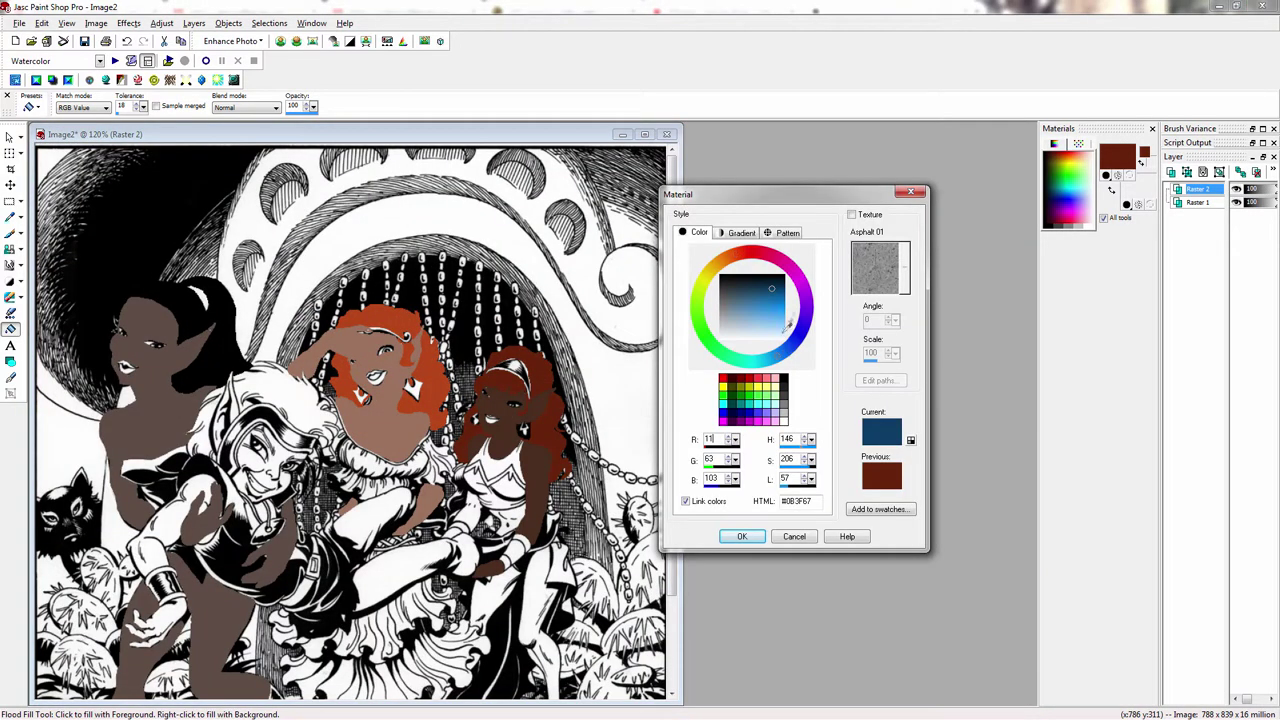
click(763, 291)
click(742, 536)
key(b)
scroll(218, 394, up, 5)
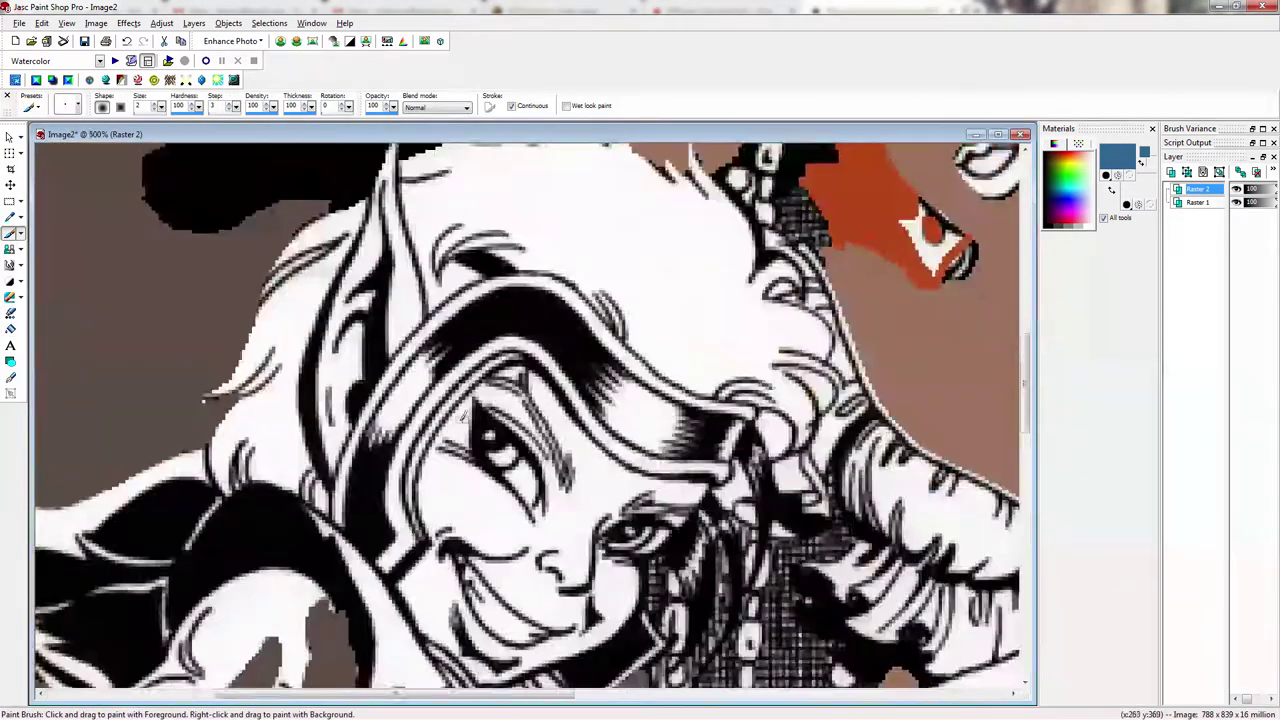
mouse_move(400, 565)
mouse_down()
mouse_move(385, 512)
mouse_move(424, 404)
mouse_move(548, 268)
mouse_up()
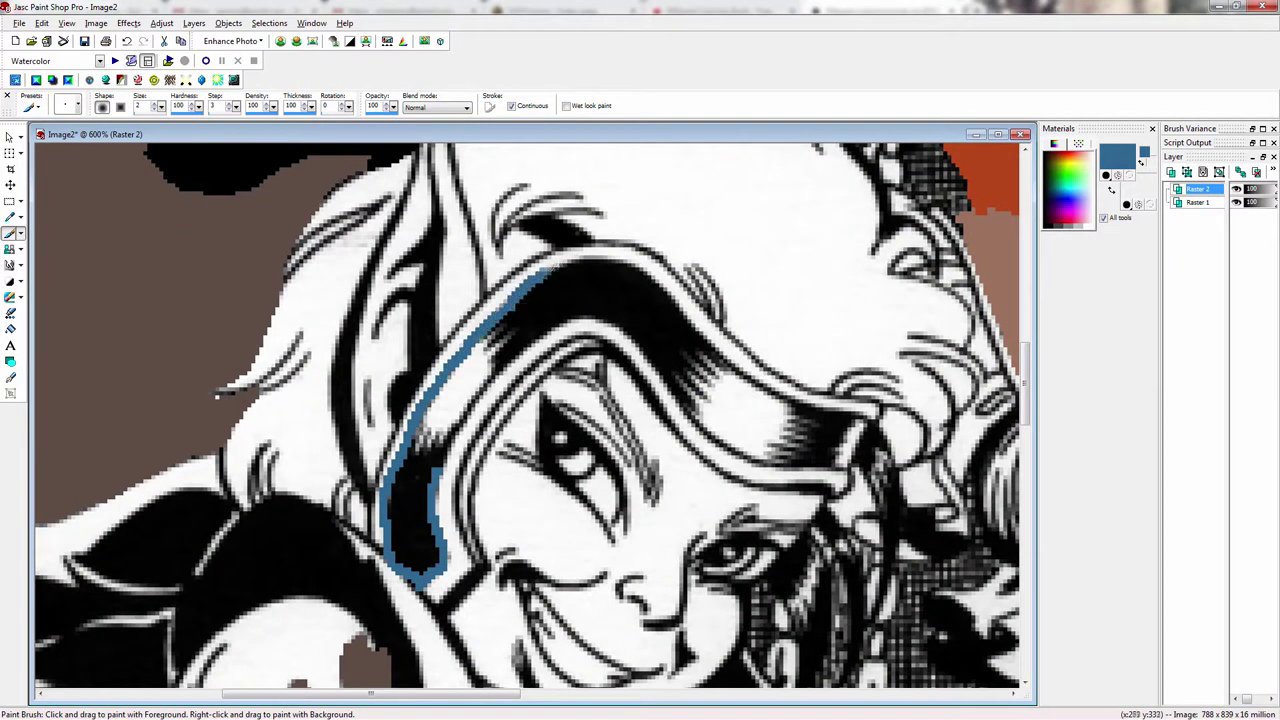
drag(652, 272, 784, 389)
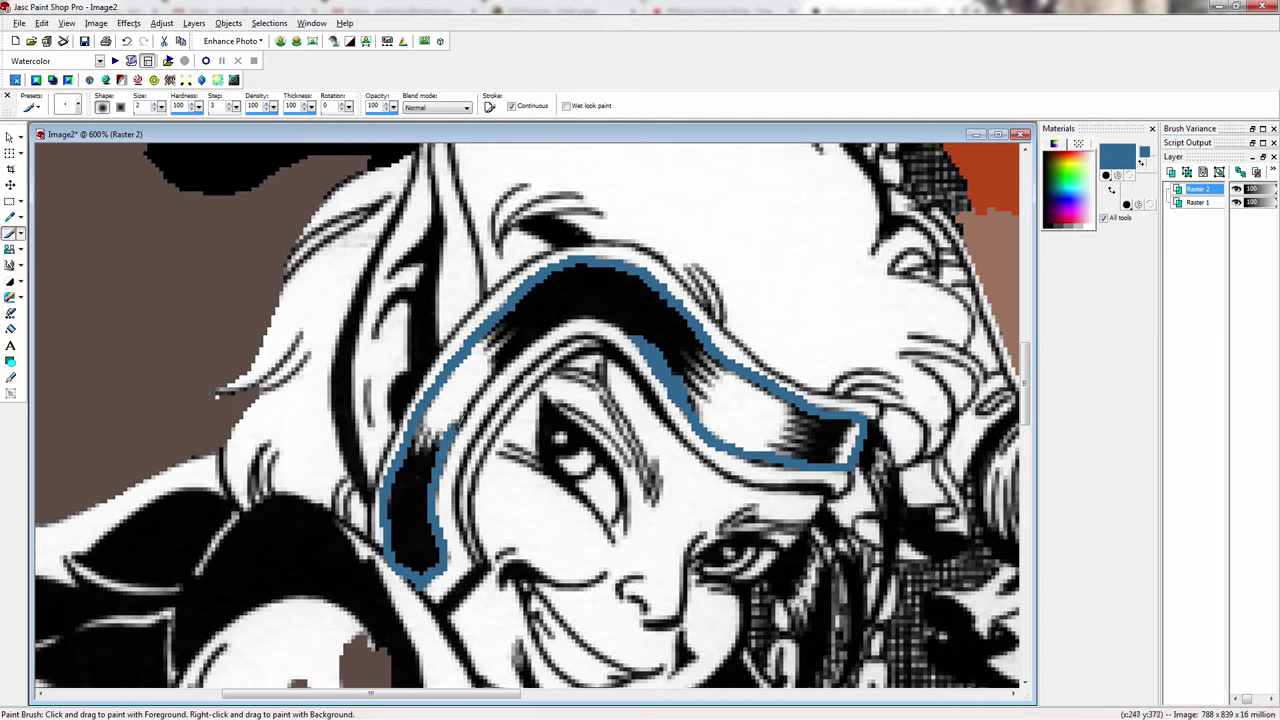
key(f)
click(615, 325)
scroll(615, 325, down, 4)
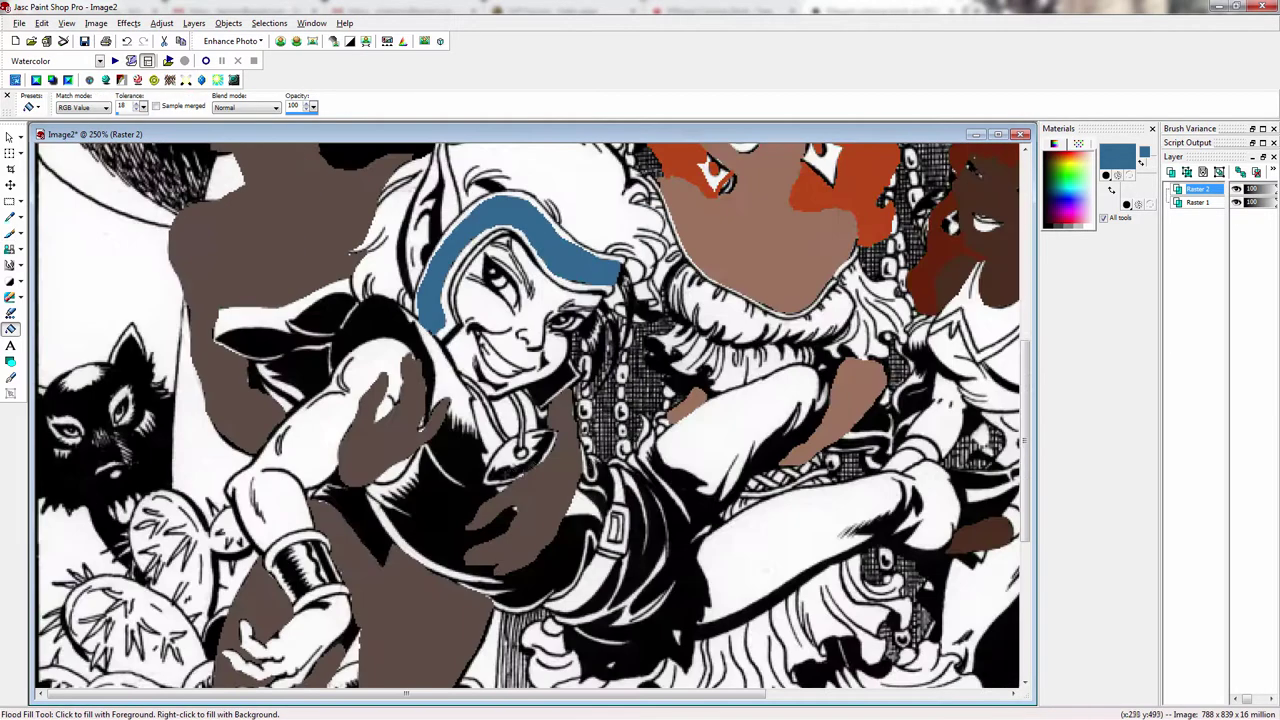
Step: Choose a darker blue and outline the grinning elf's tunic around the shoulder and down the neckline to the leaf-shaped pendant
click(1117, 157)
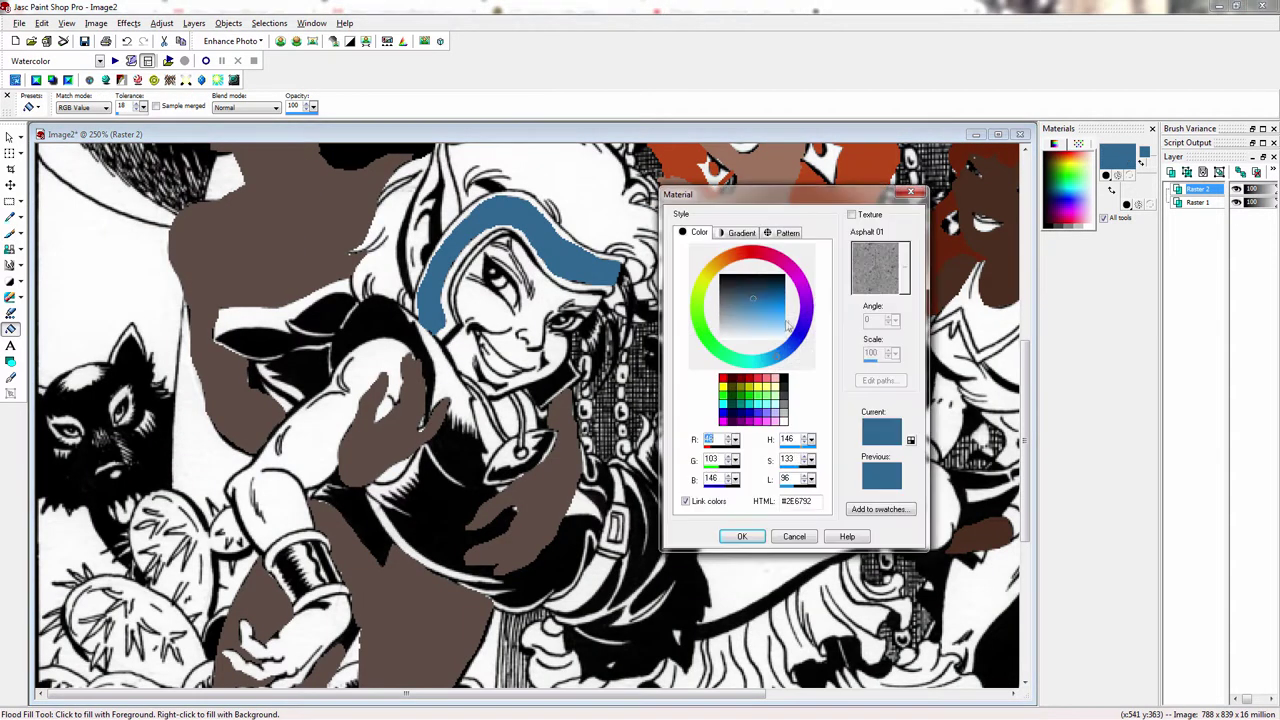
click(751, 285)
click(742, 537)
click(10, 233)
scroll(312, 301, up, 4)
mouse_move(370, 480)
mouse_down()
mouse_move(425, 425)
mouse_move(485, 400)
mouse_move(566, 424)
mouse_up()
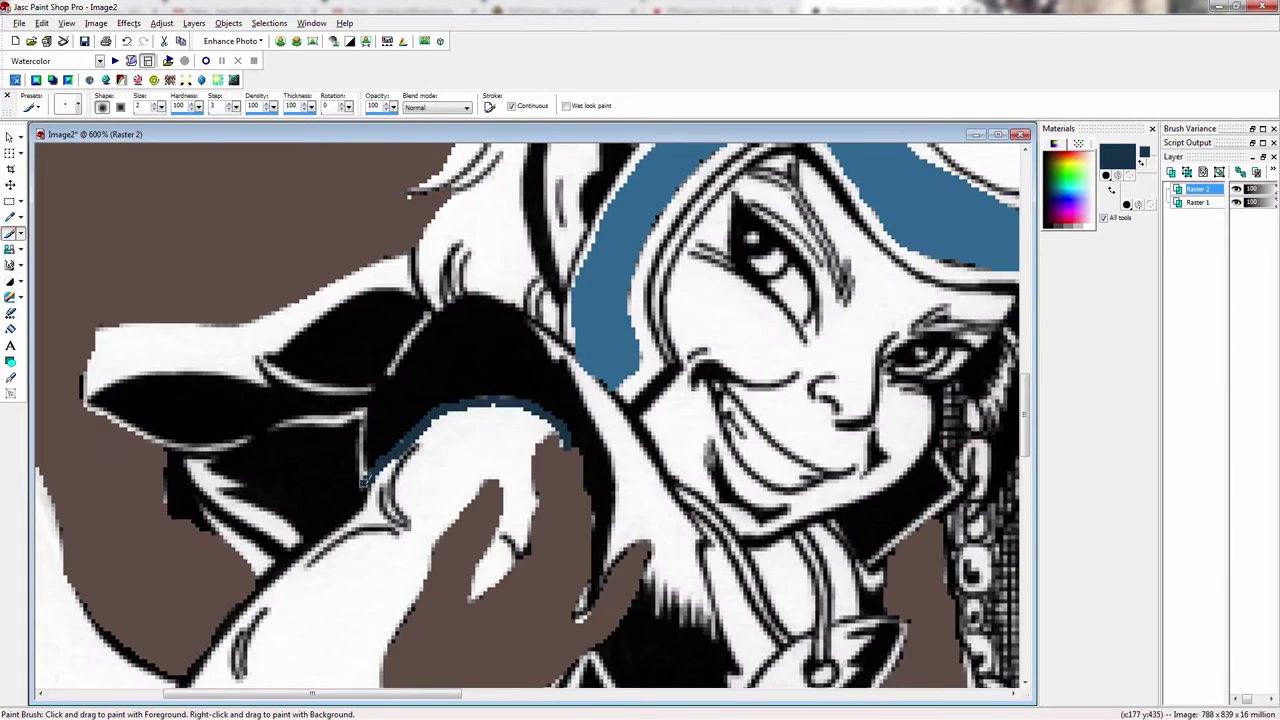
mouse_move(366, 482)
mouse_down()
mouse_move(366, 418)
mouse_move(425, 318)
mouse_up()
mouse_move(582, 357)
mouse_down()
mouse_move(710, 557)
mouse_move(737, 662)
mouse_up()
mouse_move(737, 662)
mouse_down()
mouse_move(723, 606)
mouse_move(608, 491)
mouse_move(438, 388)
mouse_up()
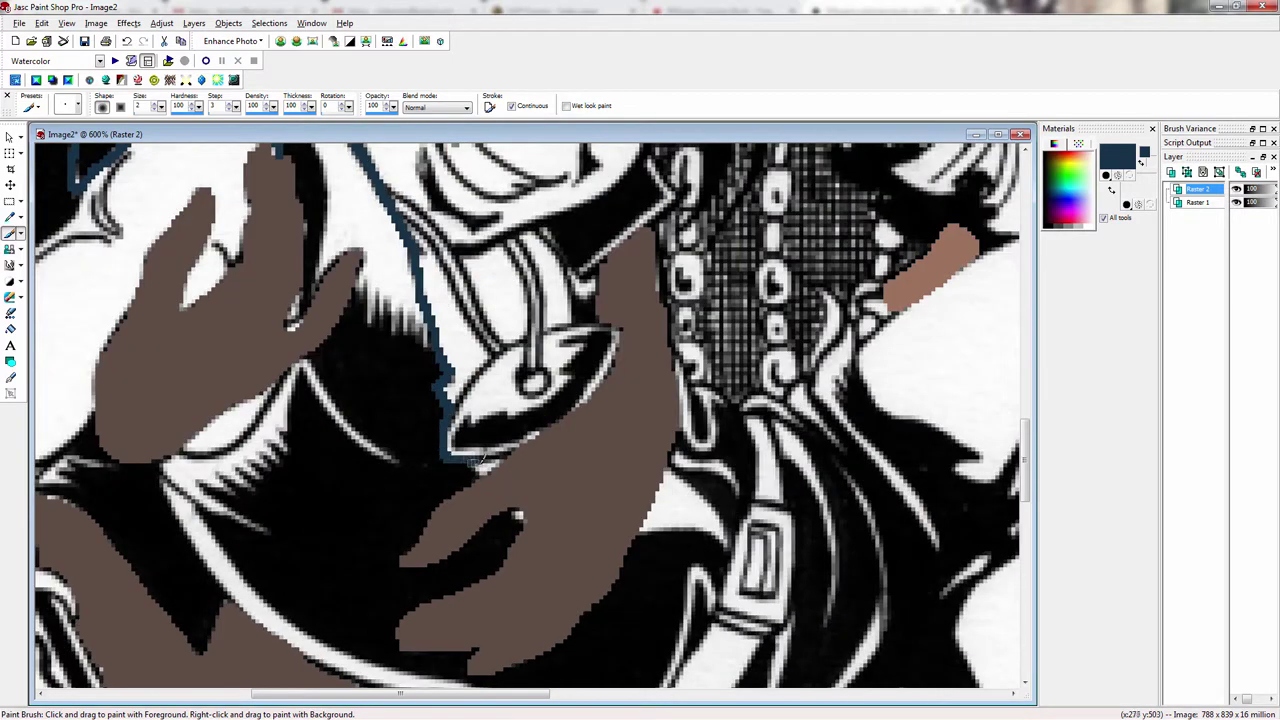
Step: Outline the tunic's underarm, lower torso edge and waist around the brown hand in dark blue
drag(284, 376, 694, 572)
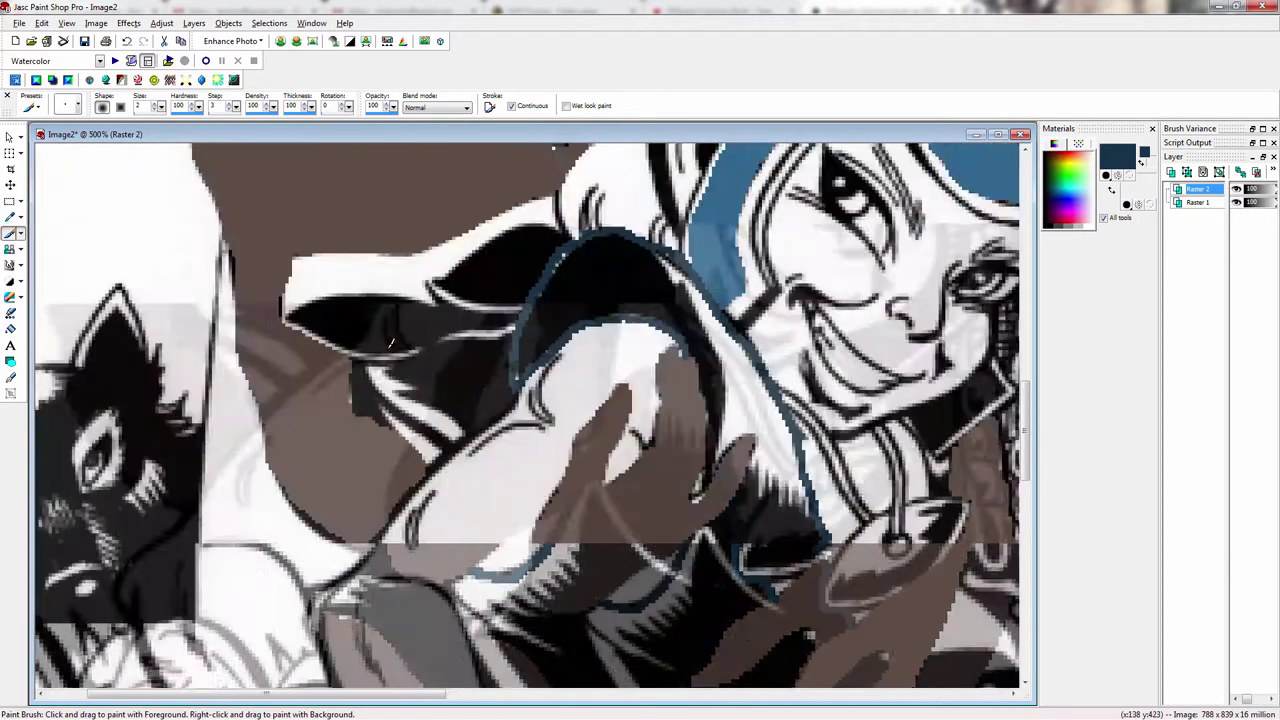
drag(608, 678, 597, 530)
mouse_move(446, 334)
mouse_down()
mouse_move(492, 432)
mouse_move(589, 521)
mouse_up()
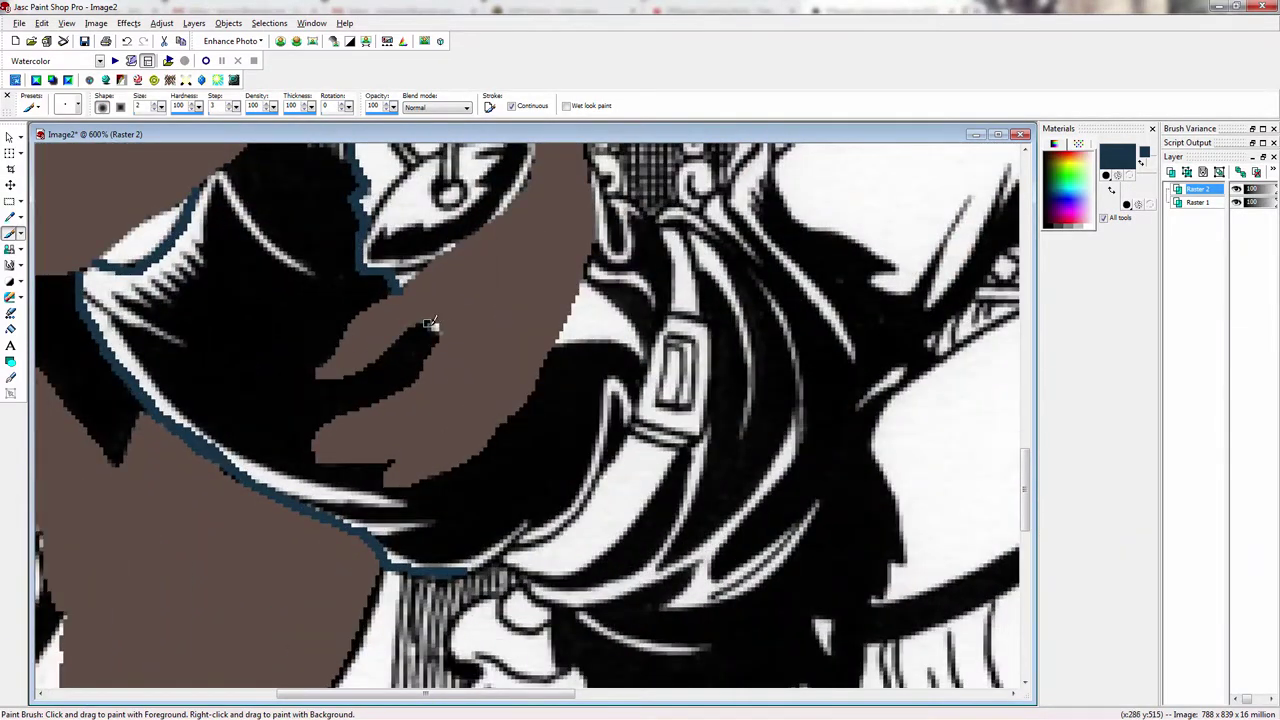
mouse_move(596, 343)
mouse_down()
mouse_move(641, 374)
mouse_move(613, 462)
mouse_up()
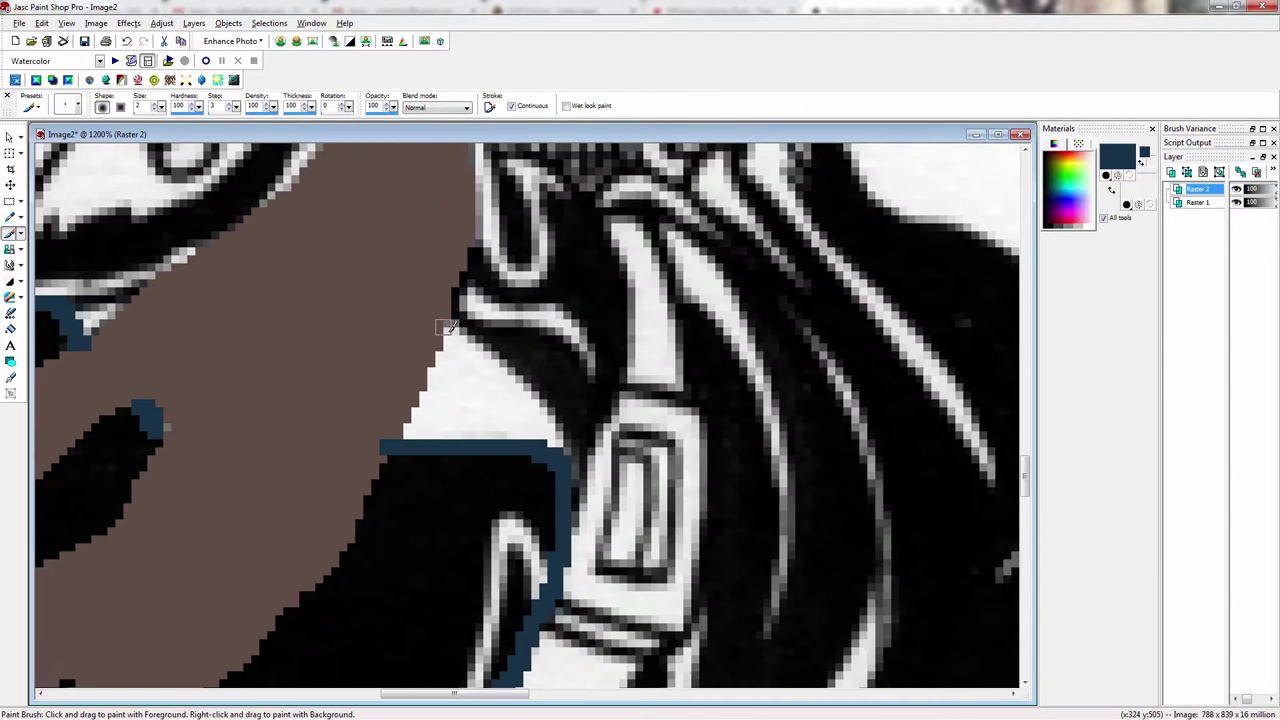
mouse_move(440, 330)
mouse_down()
mouse_move(615, 450)
mouse_move(490, 140)
mouse_up()
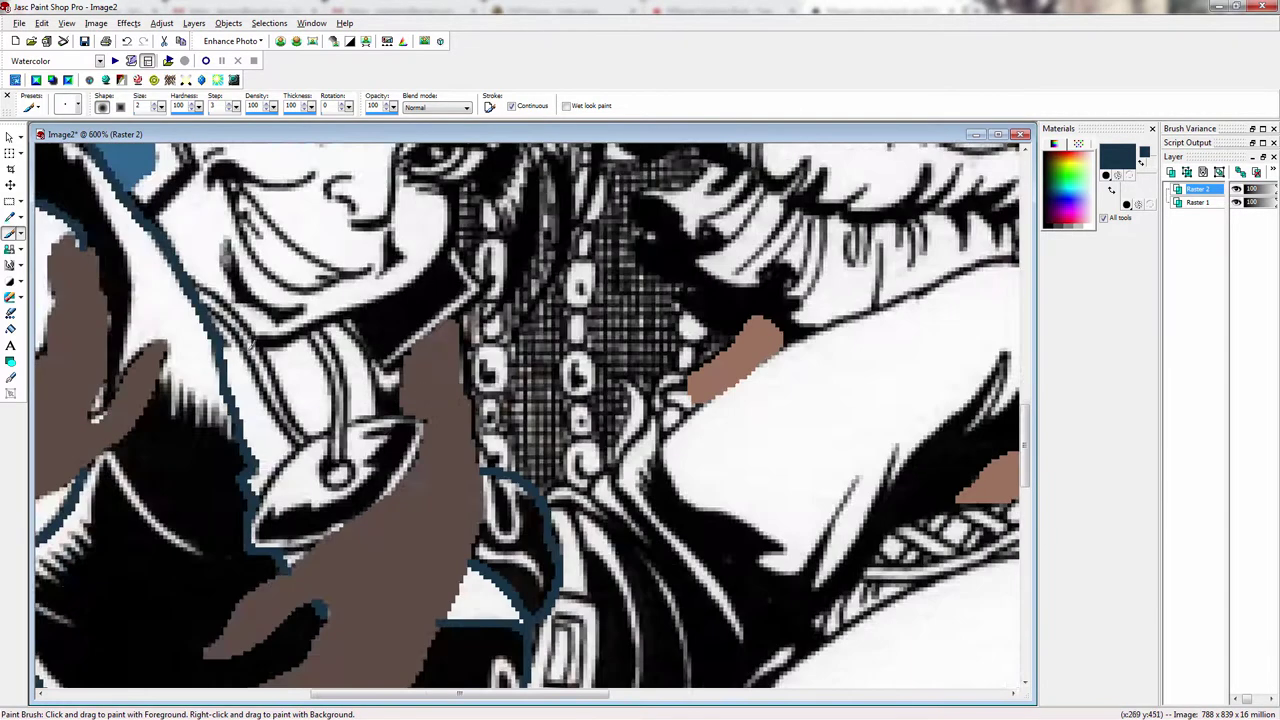
Step: Complete the dark blue outline of the tunic section beside the belt and trace around the belt buckle
scroll(419, 370, up, 4)
mouse_move(576, 441)
mouse_down()
mouse_move(612, 537)
mouse_move(590, 450)
mouse_up()
drag(528, 381, 609, 465)
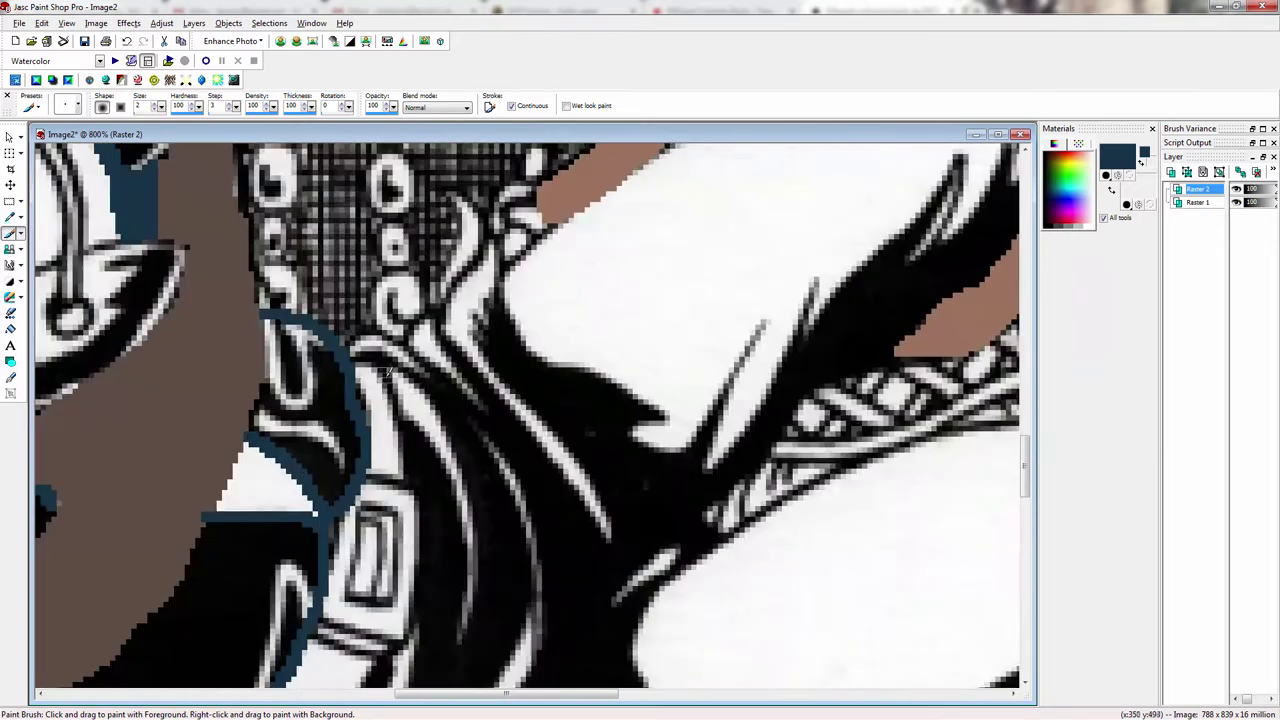
mouse_move(385, 370)
mouse_down()
mouse_move(422, 562)
mouse_move(395, 645)
mouse_up()
Step: Trace the dark blue outline down the tunic skirt's edge, along its jagged hem, and along the belt's lower edge
mouse_move(397, 338)
mouse_down()
mouse_move(454, 299)
mouse_move(492, 220)
mouse_move(577, 375)
mouse_move(727, 525)
mouse_move(625, 640)
mouse_up()
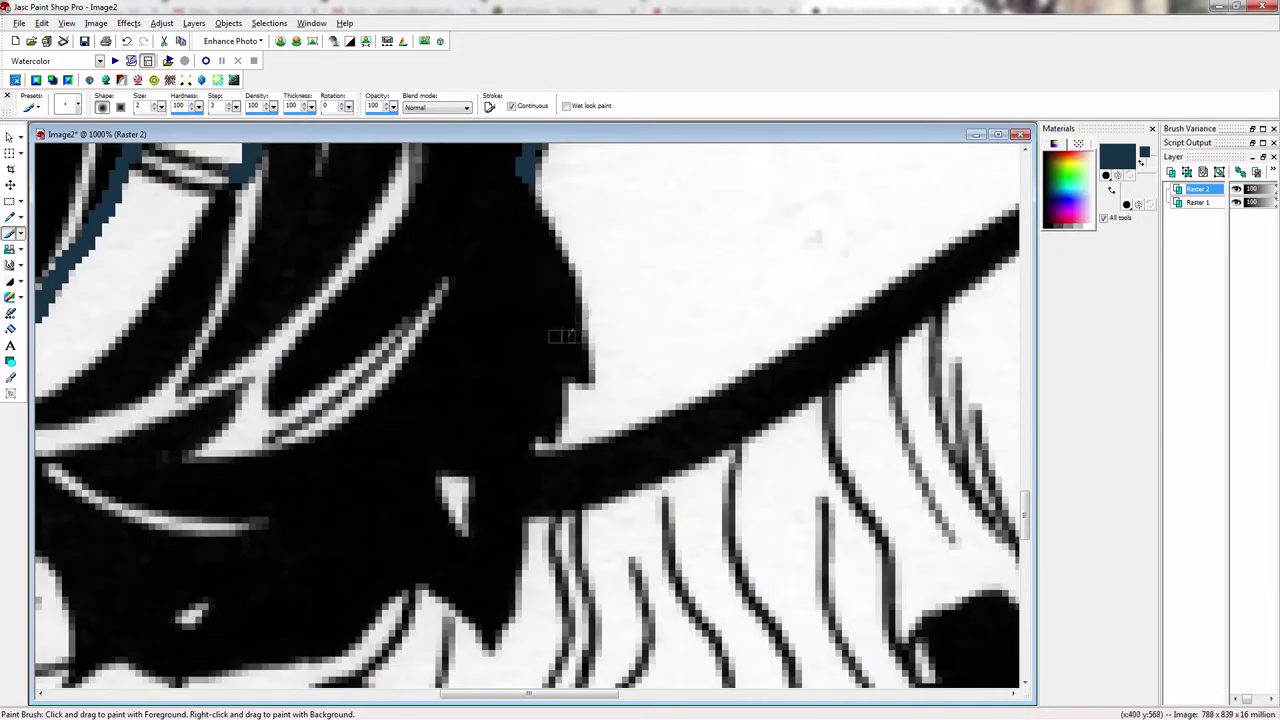
mouse_move(560, 336)
mouse_down()
mouse_move(565, 420)
mouse_move(425, 640)
mouse_up()
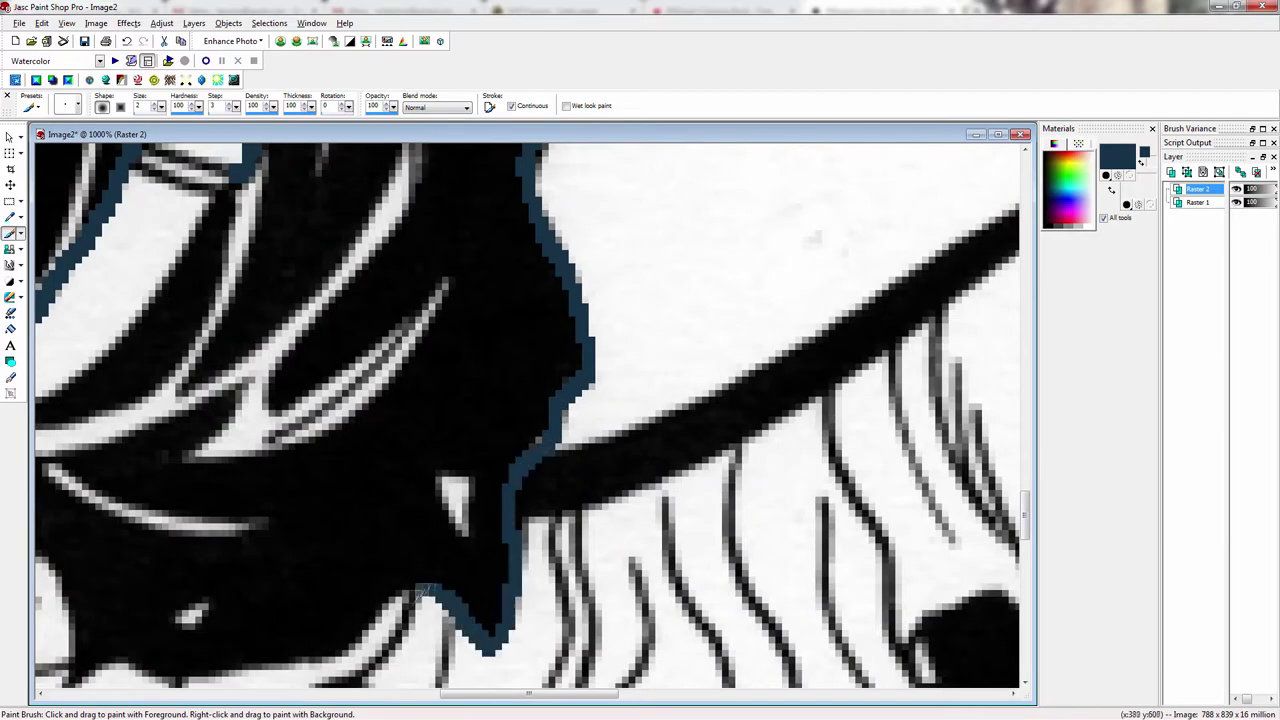
drag(425, 640, 255, 670)
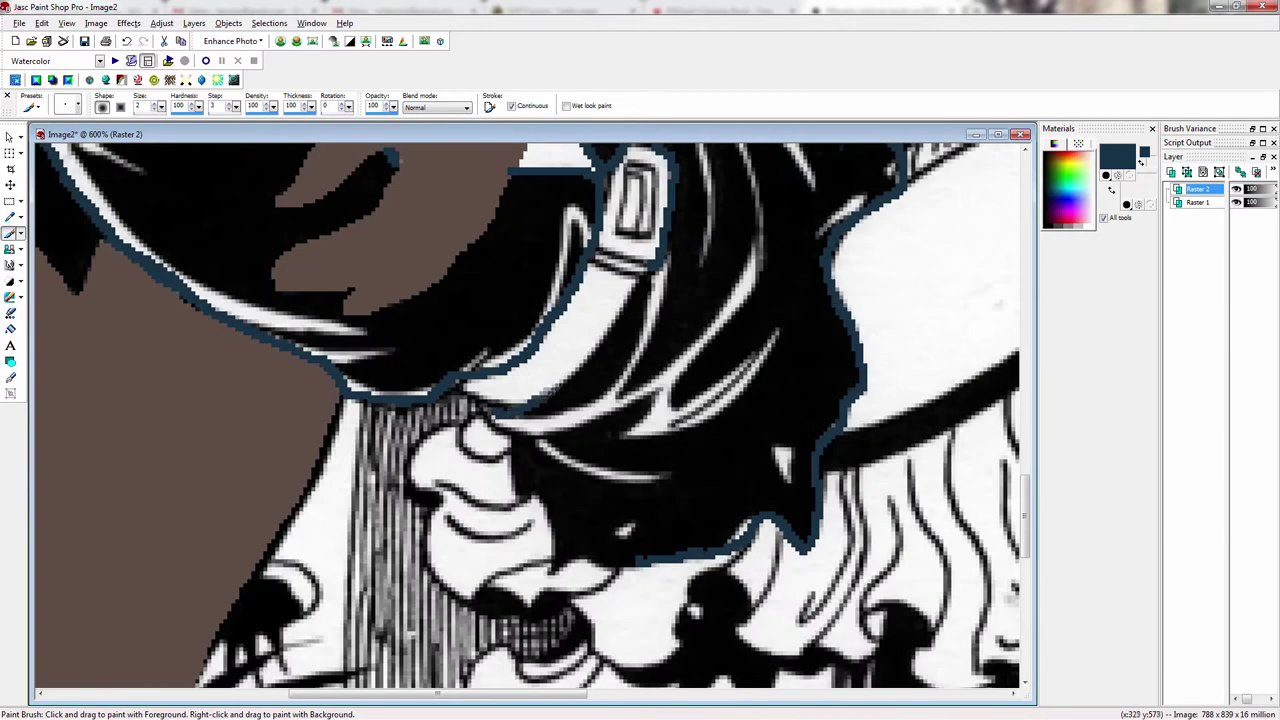
drag(535, 400, 652, 272)
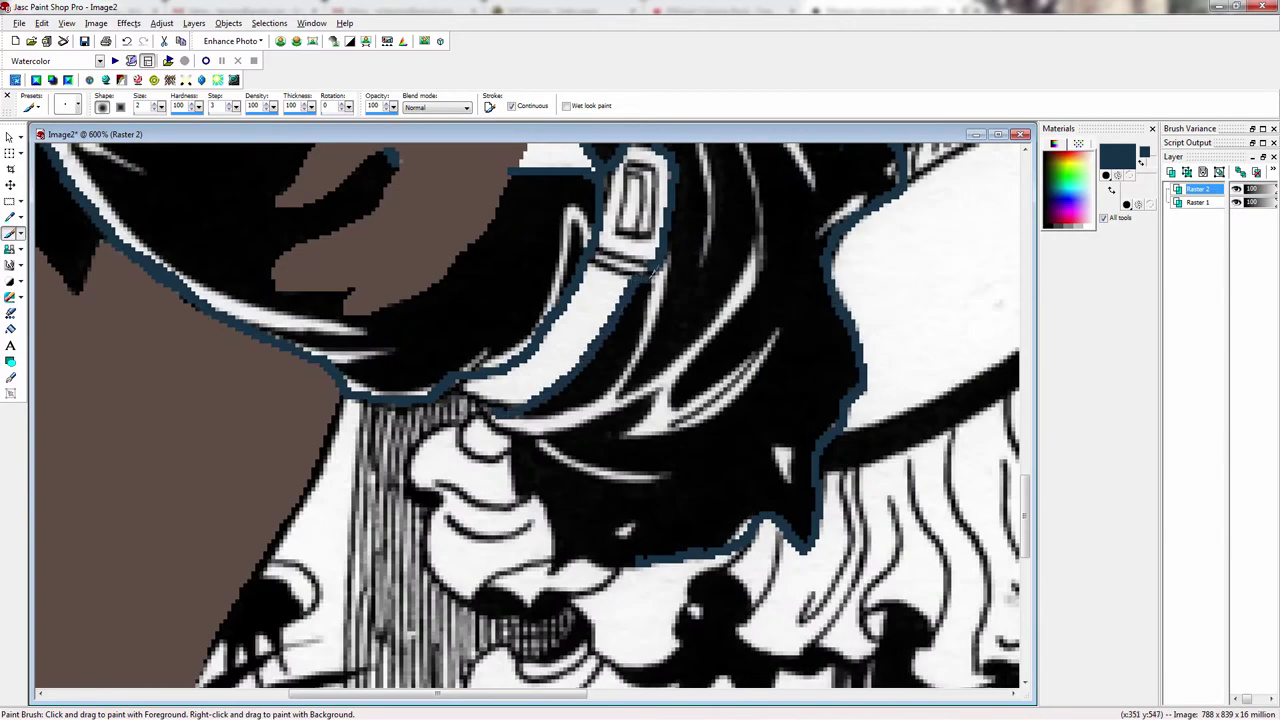
drag(553, 577, 642, 564)
Step: Flood-fill the outlined upper and skirt sections of the grinning elf's tunic with dark blue
scroll(666, 556, down, 4)
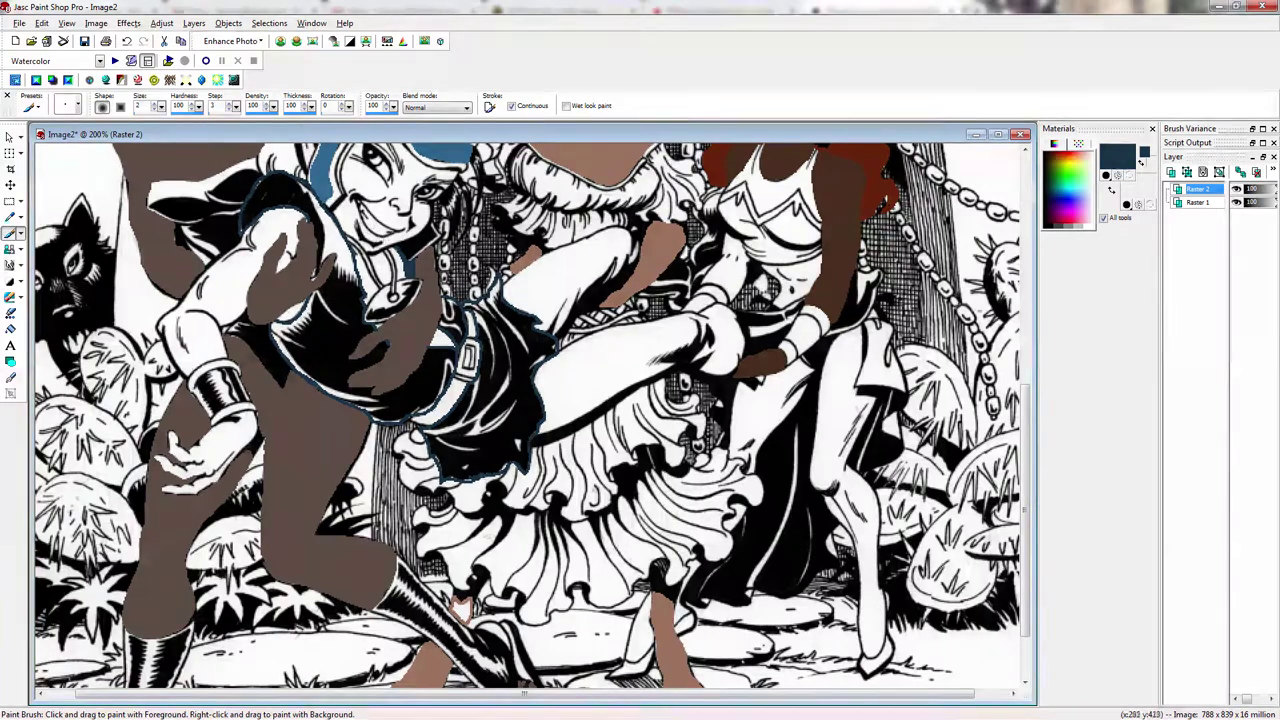
click(10, 329)
click(335, 345)
click(533, 352)
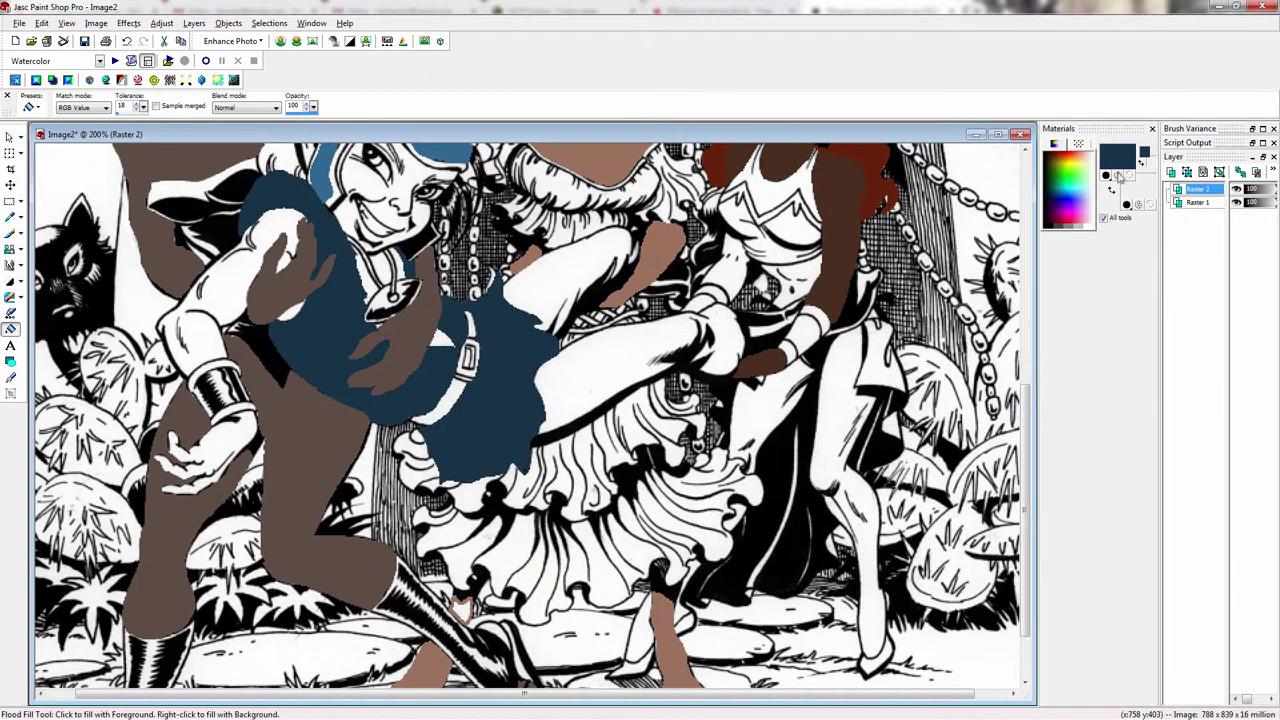
Step: Choose a lighter greyish blue and outline the top of the grinning elf's bent leg up to the knee
click(1118, 160)
click(756, 297)
click(748, 536)
click(10, 233)
scroll(588, 318, up, 2)
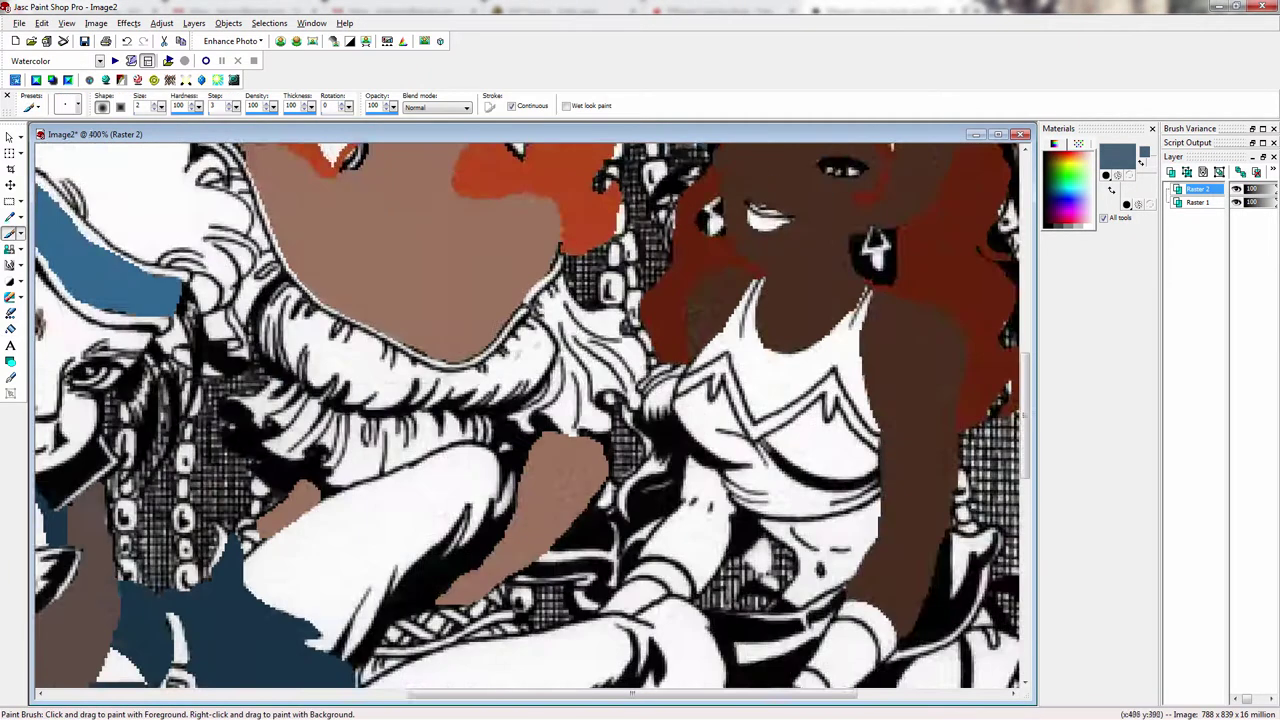
scroll(298, 543, up, 1)
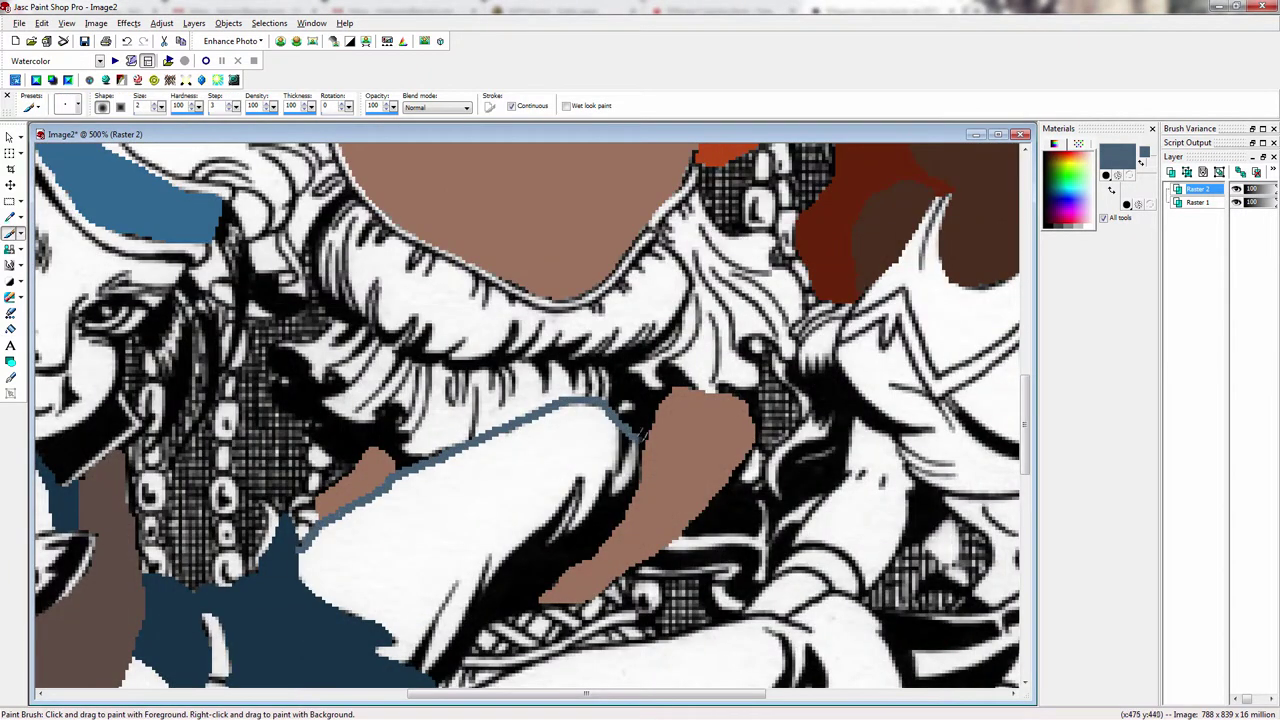
Step: Outline the rest of the grinning elf's legs in greyish blue, around the front knee and along the lower edge to the tunic
scroll(597, 540, down, 3)
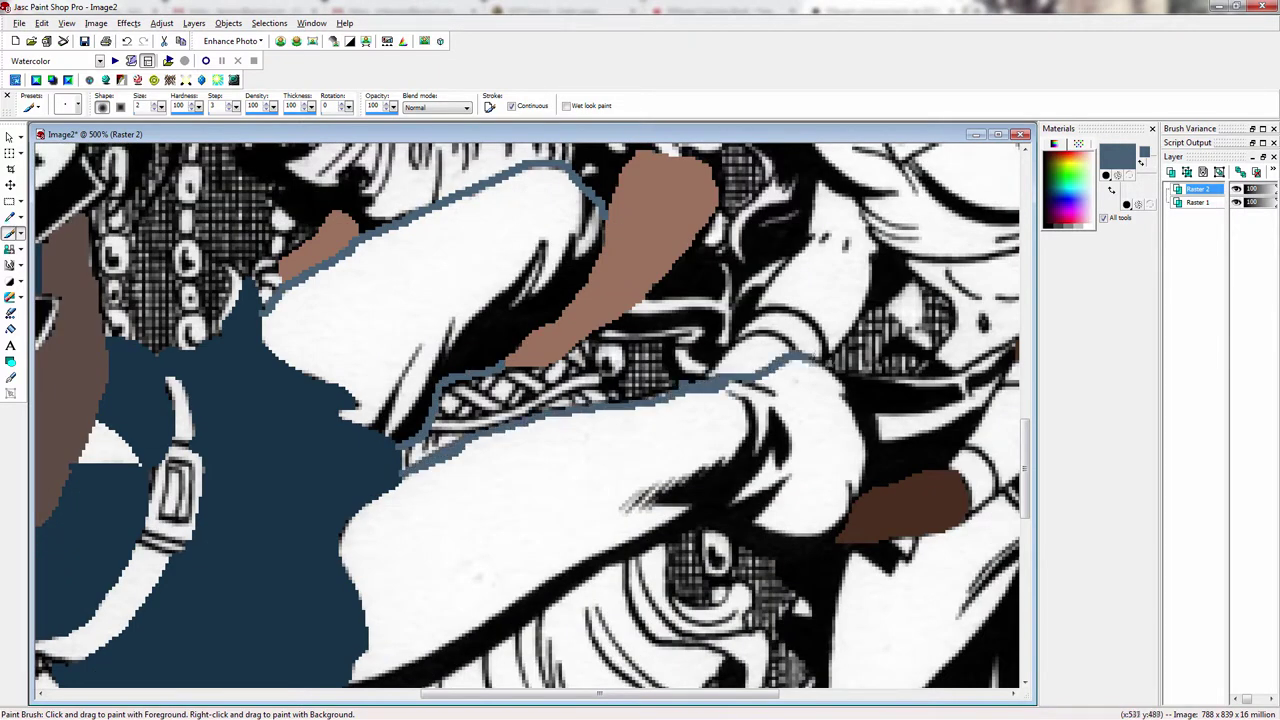
mouse_move(822, 361)
mouse_down()
mouse_move(863, 431)
mouse_move(823, 546)
mouse_move(688, 523)
mouse_move(508, 630)
mouse_up()
drag(508, 630, 630, 343)
scroll(630, 343, up, 3)
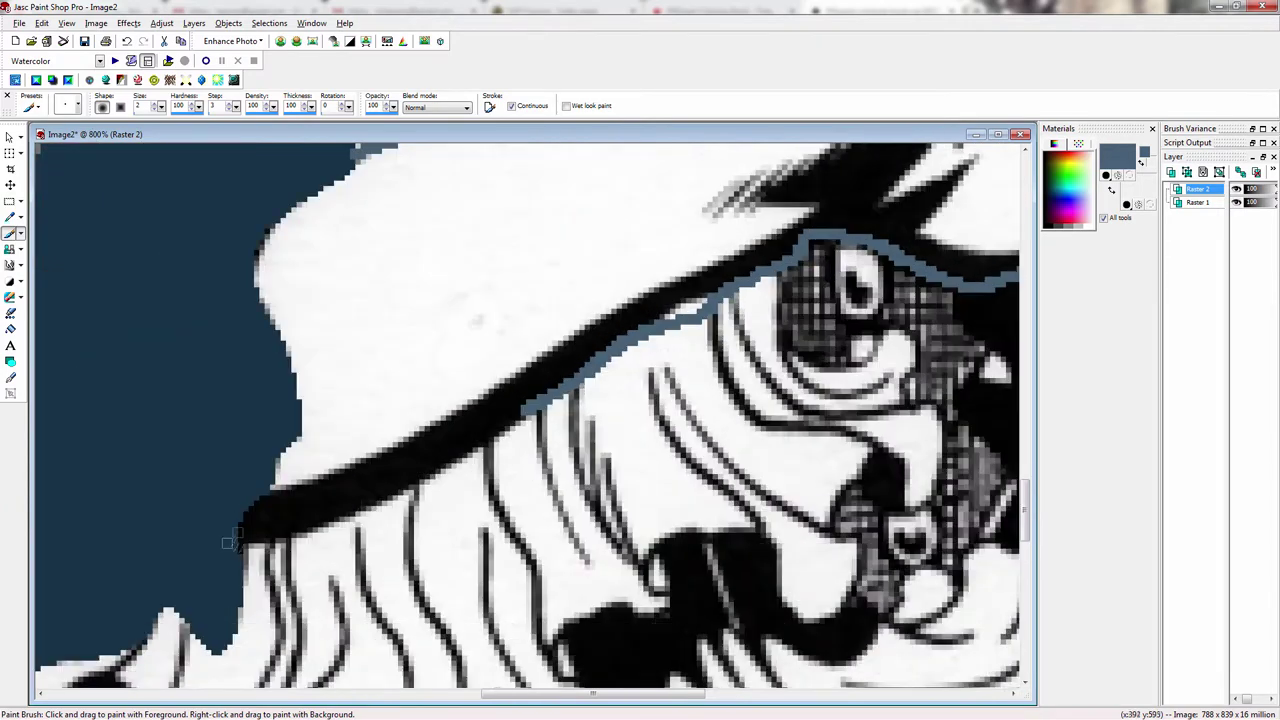
mouse_move(233, 538)
mouse_down()
mouse_move(320, 533)
mouse_move(552, 392)
mouse_up()
Step: Flood-fill both trouser legs of the grinning elf with the greyish blue
scroll(440, 360, down, 4)
click(11, 329)
click(700, 305)
click(754, 508)
scroll(740, 500, down, 2)
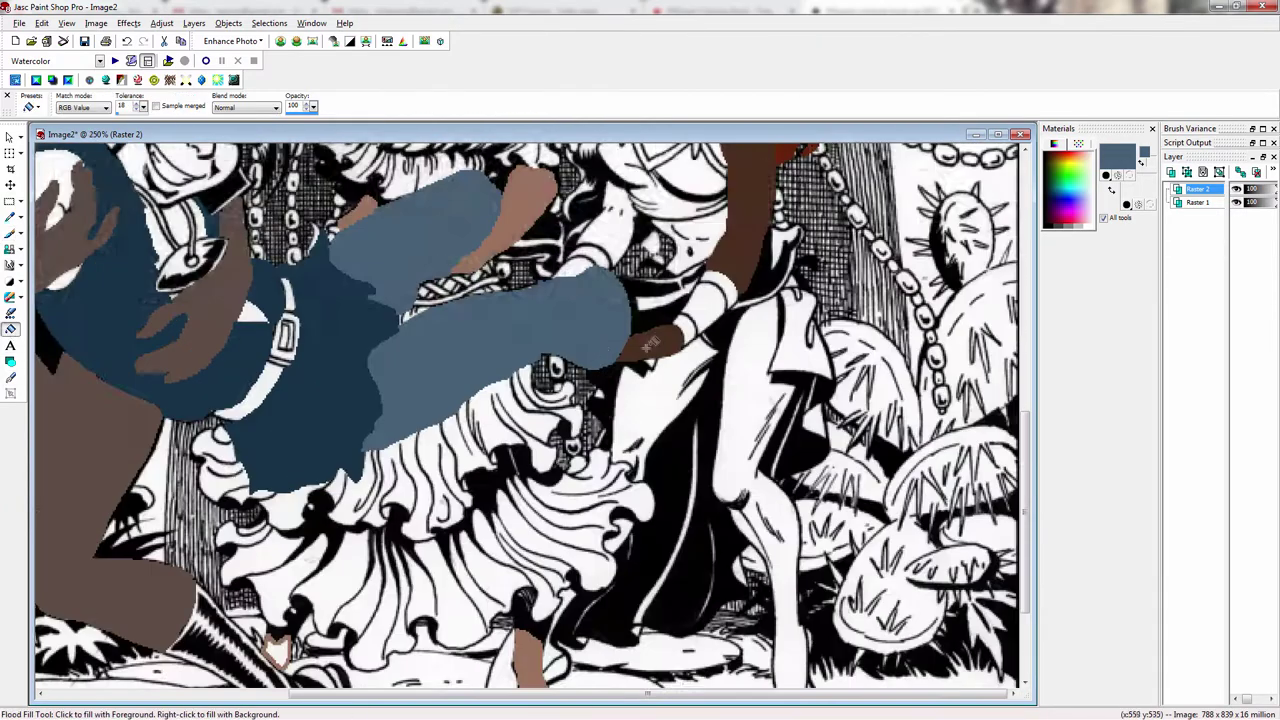
Step: Sample the dark brown from the seated woman's hand and outline her other arm with the brush
scroll(648, 343, up, 2)
click(11, 218)
click(676, 345)
click(11, 233)
scroll(480, 405, up, 4)
mouse_move(557, 376)
mouse_down()
mouse_move(517, 395)
mouse_move(607, 370)
mouse_move(650, 405)
mouse_up()
scroll(650, 405, down, 1)
mouse_move(432, 186)
mouse_down()
mouse_move(513, 238)
mouse_move(521, 360)
mouse_move(464, 462)
mouse_move(427, 408)
mouse_move(346, 393)
mouse_move(414, 304)
mouse_move(431, 240)
mouse_move(448, 198)
mouse_up()
scroll(448, 198, down, 2)
Step: Touch up the arm's dark brown outline near the wrist and flood-fill the seated woman's arm
key(f)
click(585, 635)
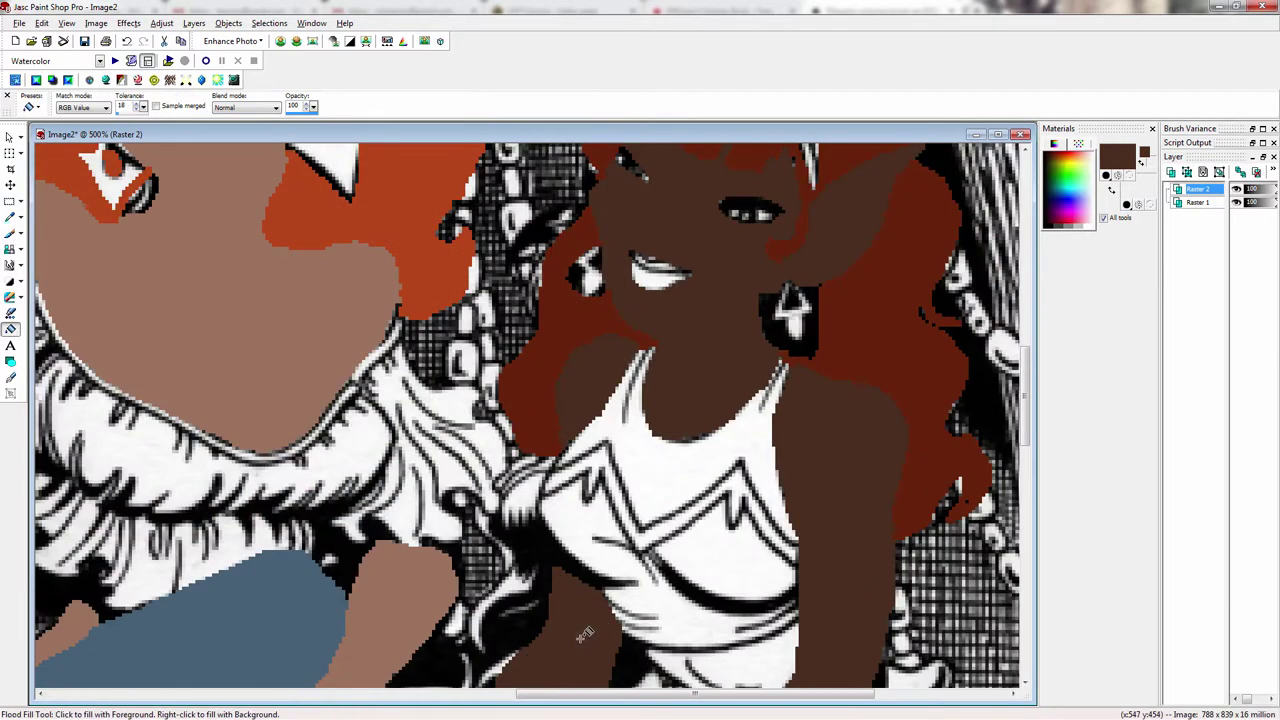
scroll(585, 635, down, 2)
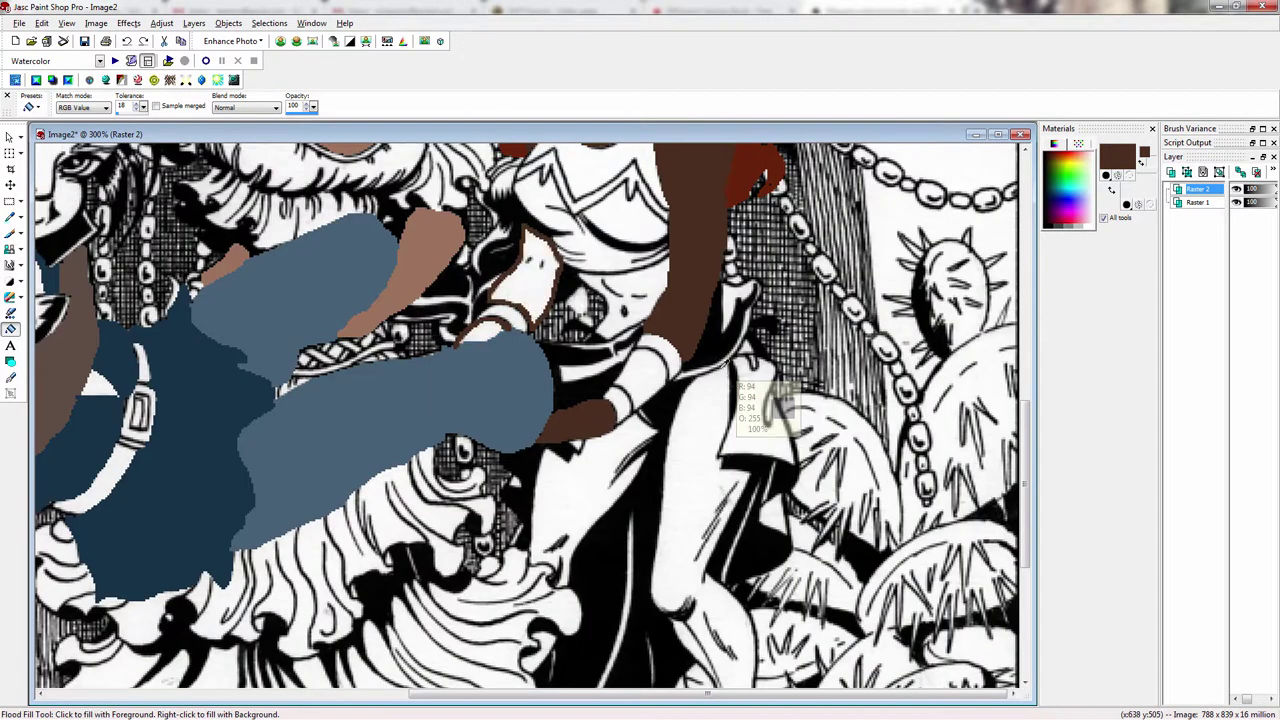
scroll(570, 155, up, 3)
click(14, 233)
mouse_move(392, 445)
mouse_down()
mouse_move(498, 487)
mouse_move(538, 402)
mouse_move(516, 317)
mouse_move(461, 357)
mouse_move(392, 445)
mouse_up()
click(11, 329)
scroll(468, 400, down, 5)
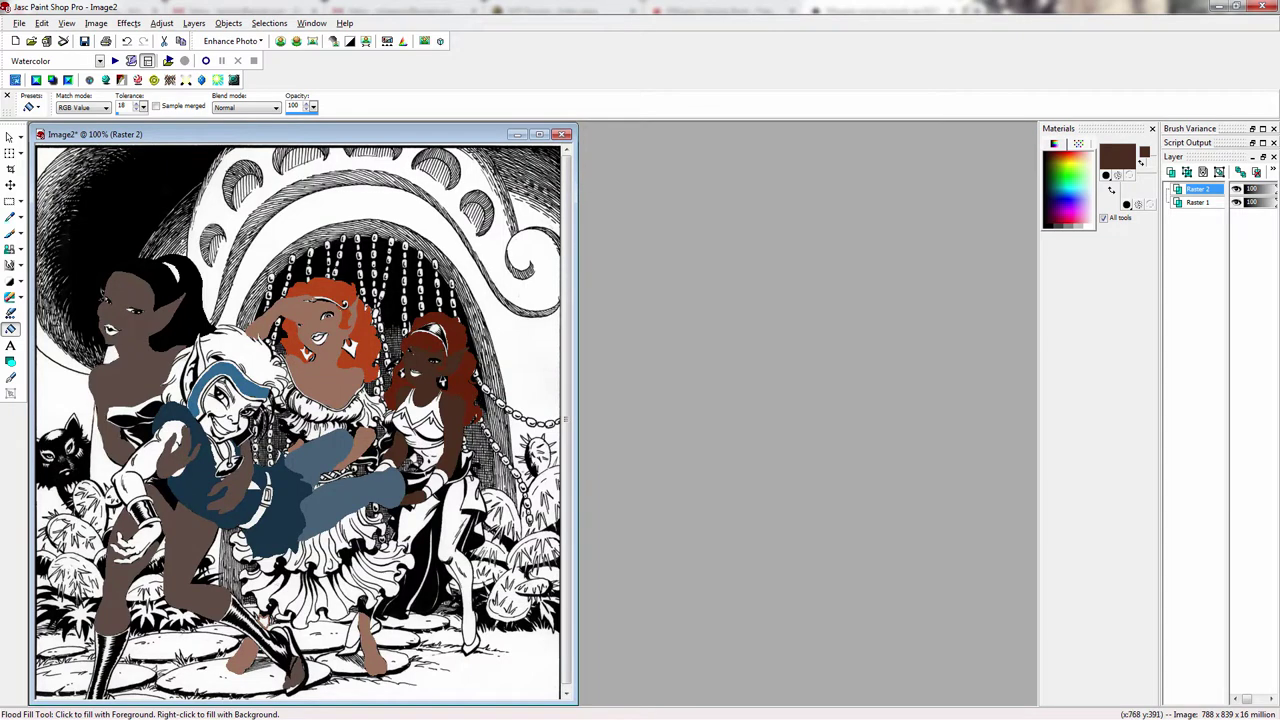
Step: Save the drawing under the file name Image2.pspimage
click(19, 23)
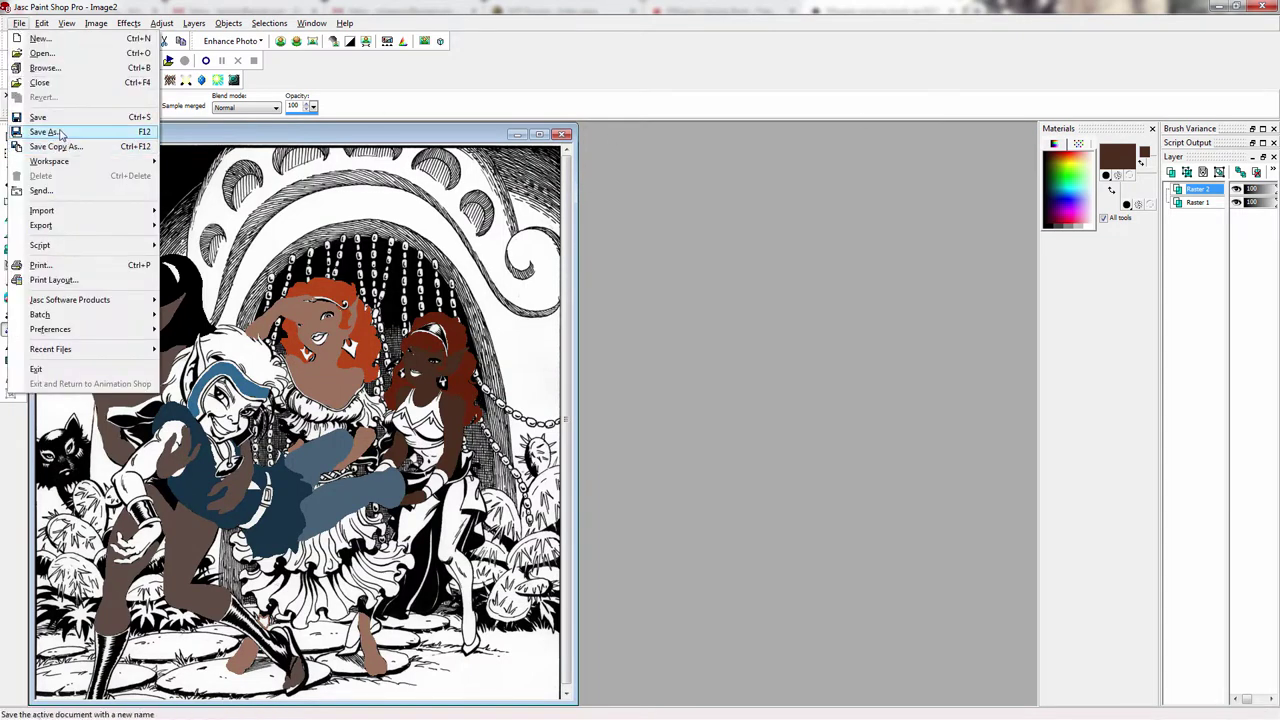
click(45, 131)
click(1017, 598)
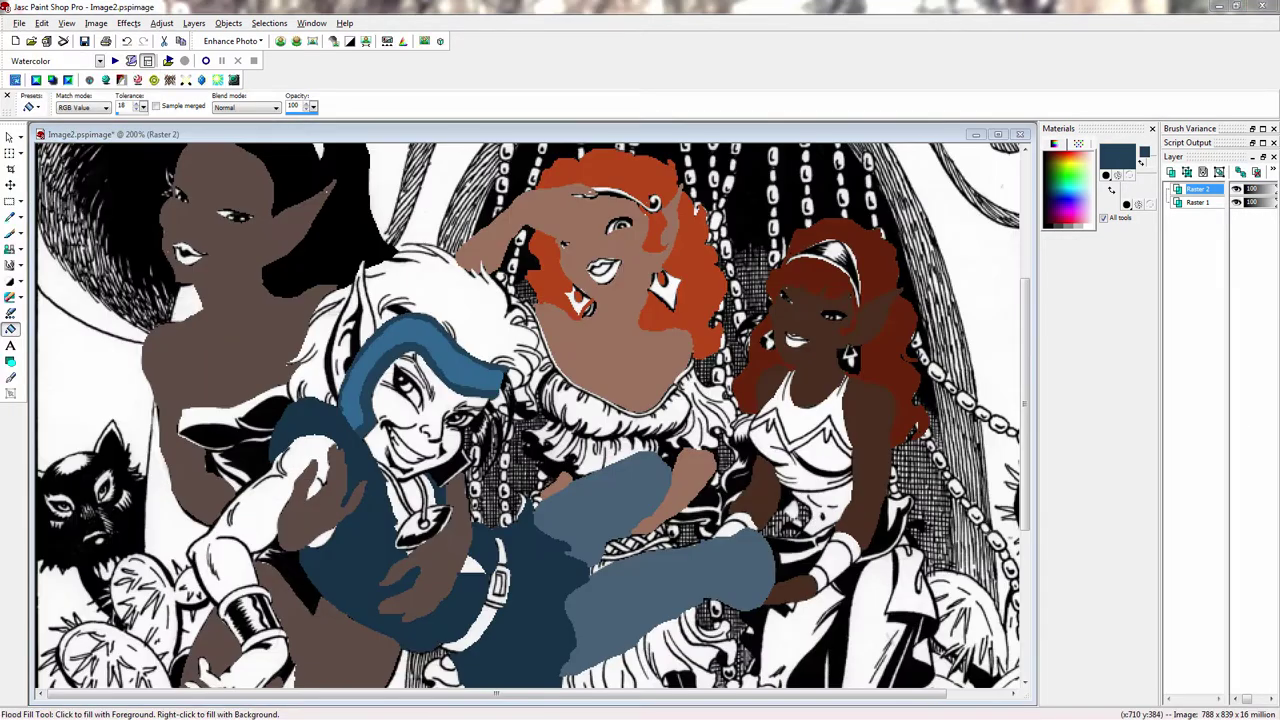
Step: Outline both edges of the grinning elf's wristband in dark blue and flood-fill it
scroll(368, 405, up, 4)
key(b)
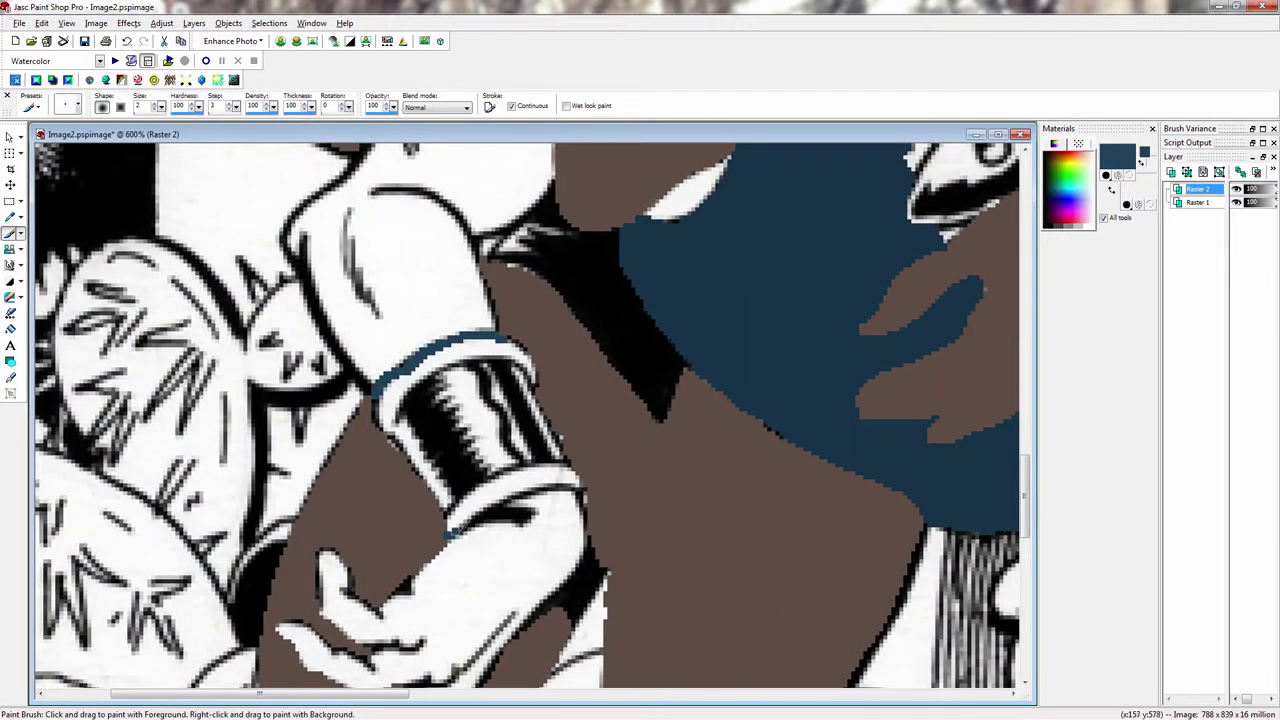
key(f)
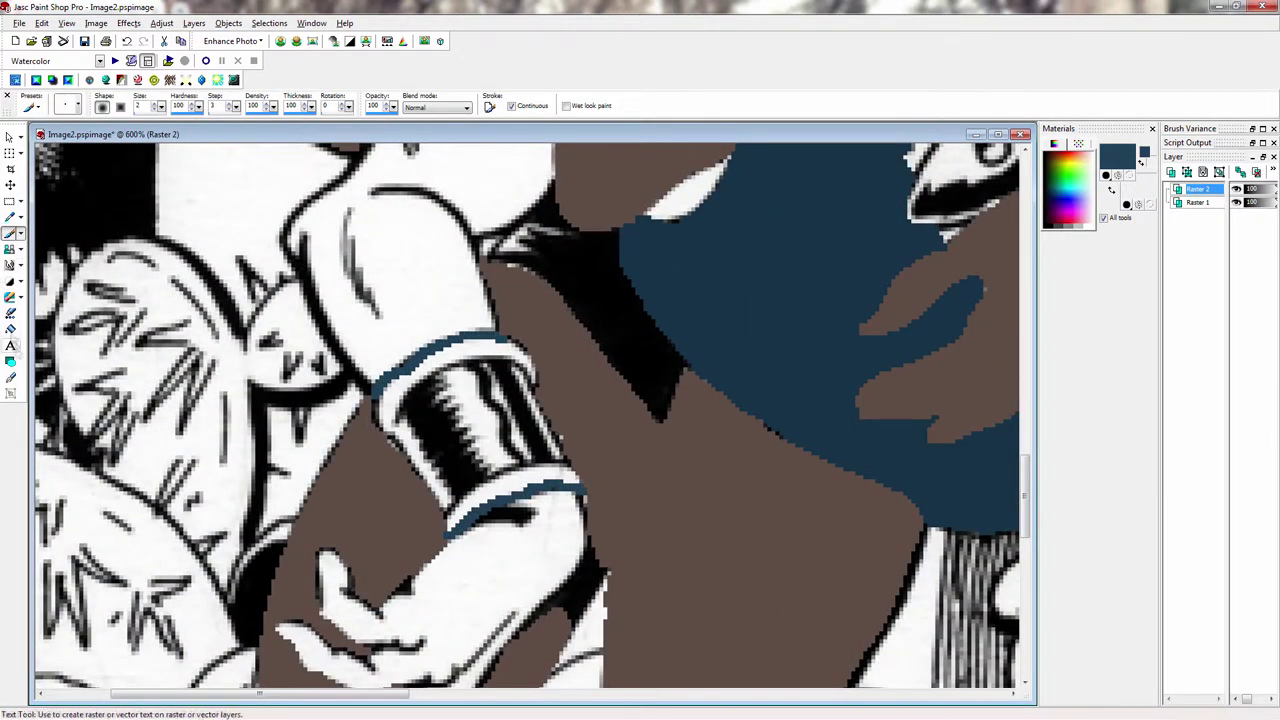
scroll(190, 313, down, 4)
Step: Choose a light pink skin tone and outline the grinning elf's elbow, forearm and upper arm with the brush
click(1108, 148)
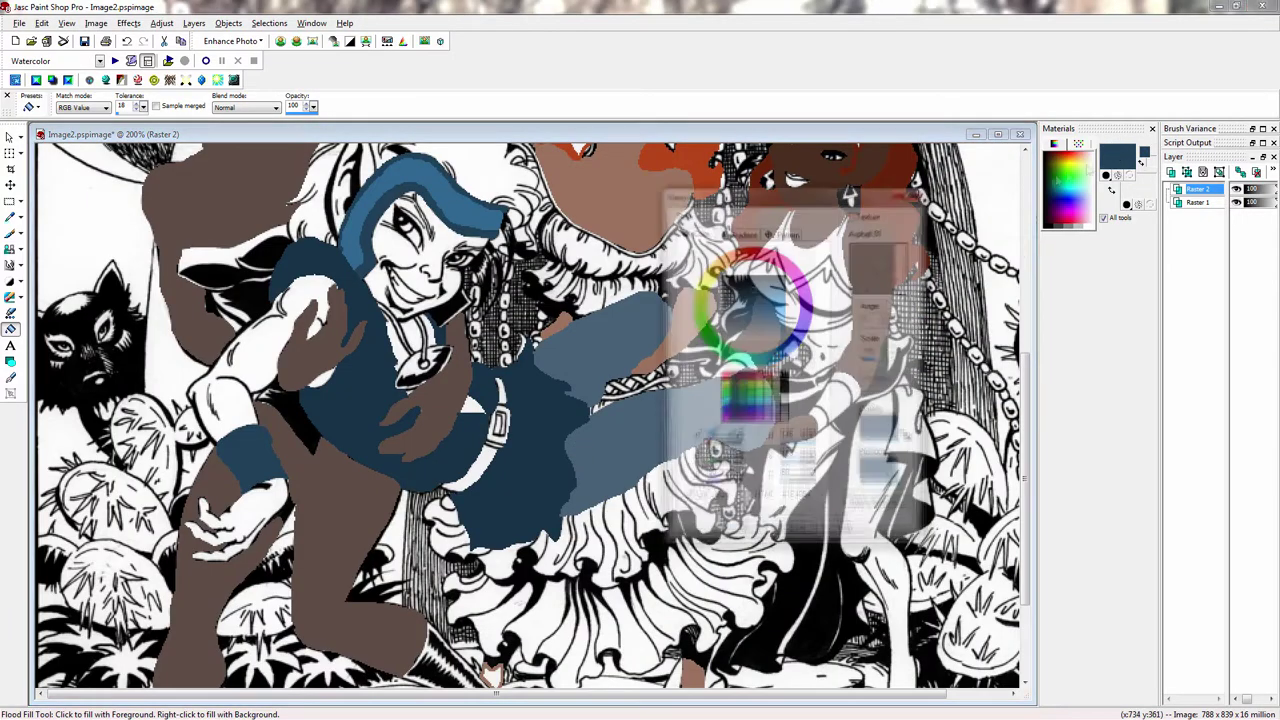
click(783, 380)
click(741, 537)
click(10, 236)
scroll(40, 335, up, 4)
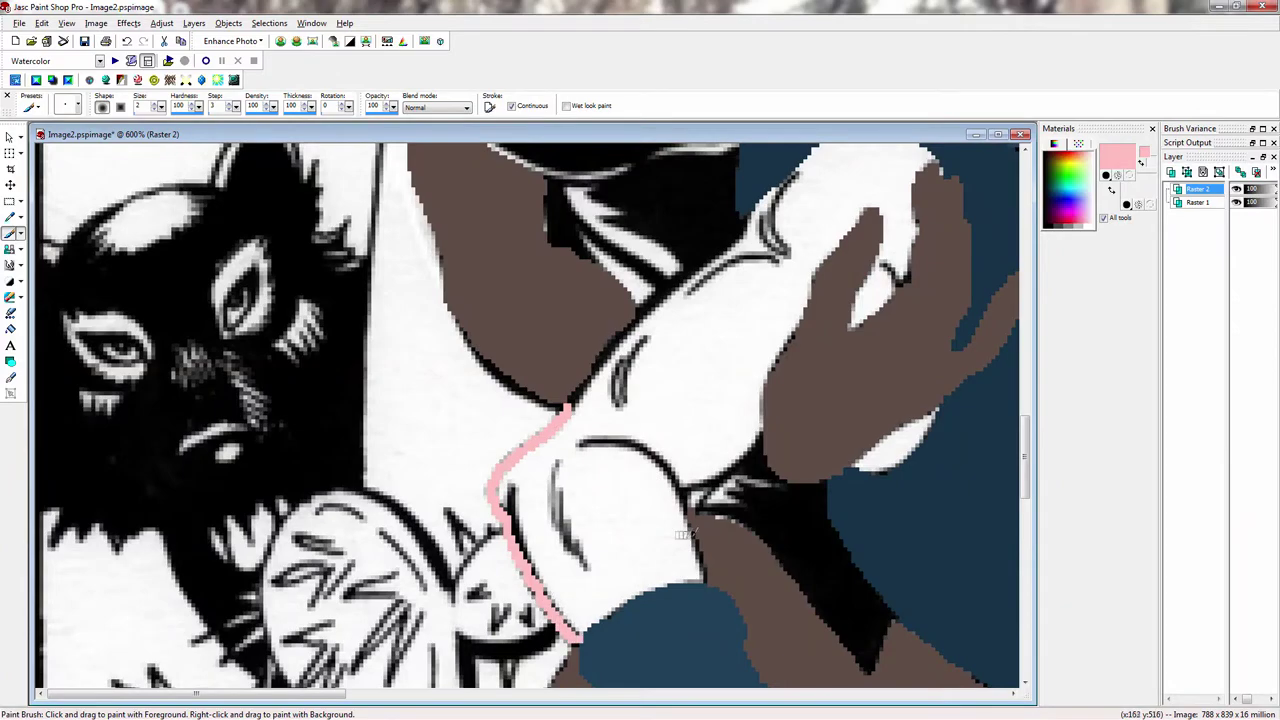
scroll(708, 354, up, 1)
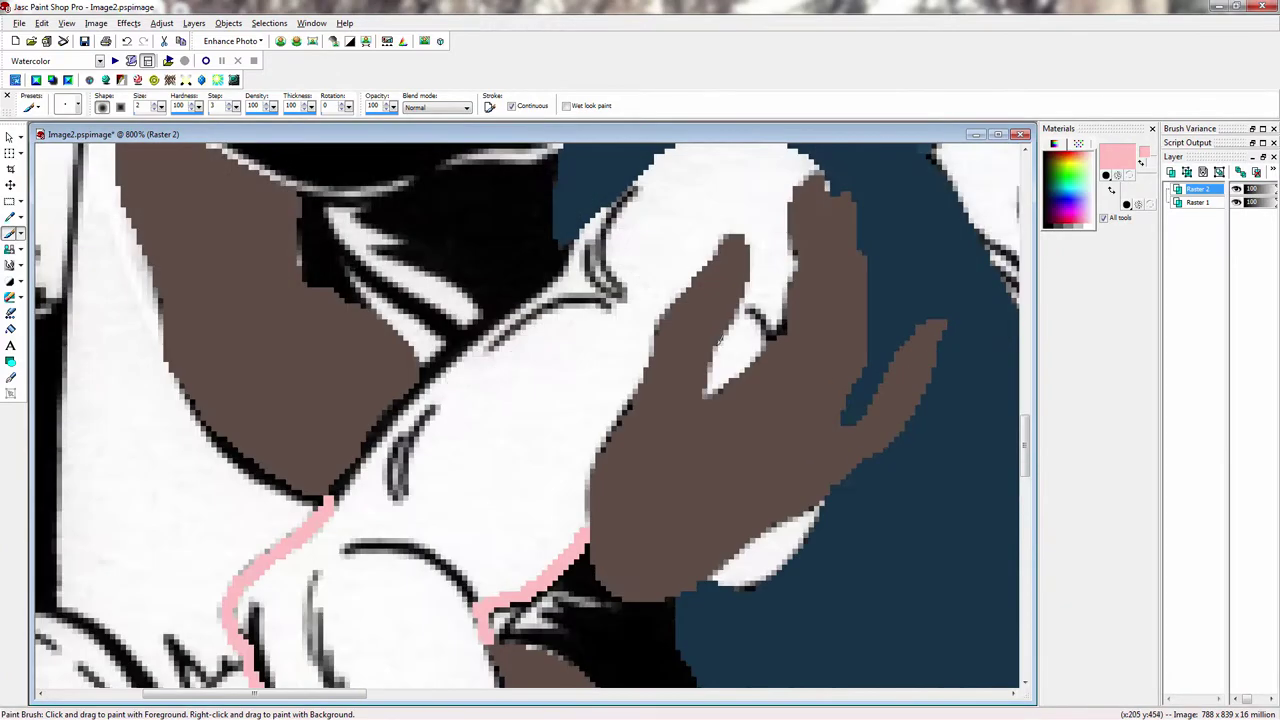
drag(420, 383, 555, 270)
drag(555, 270, 575, 245)
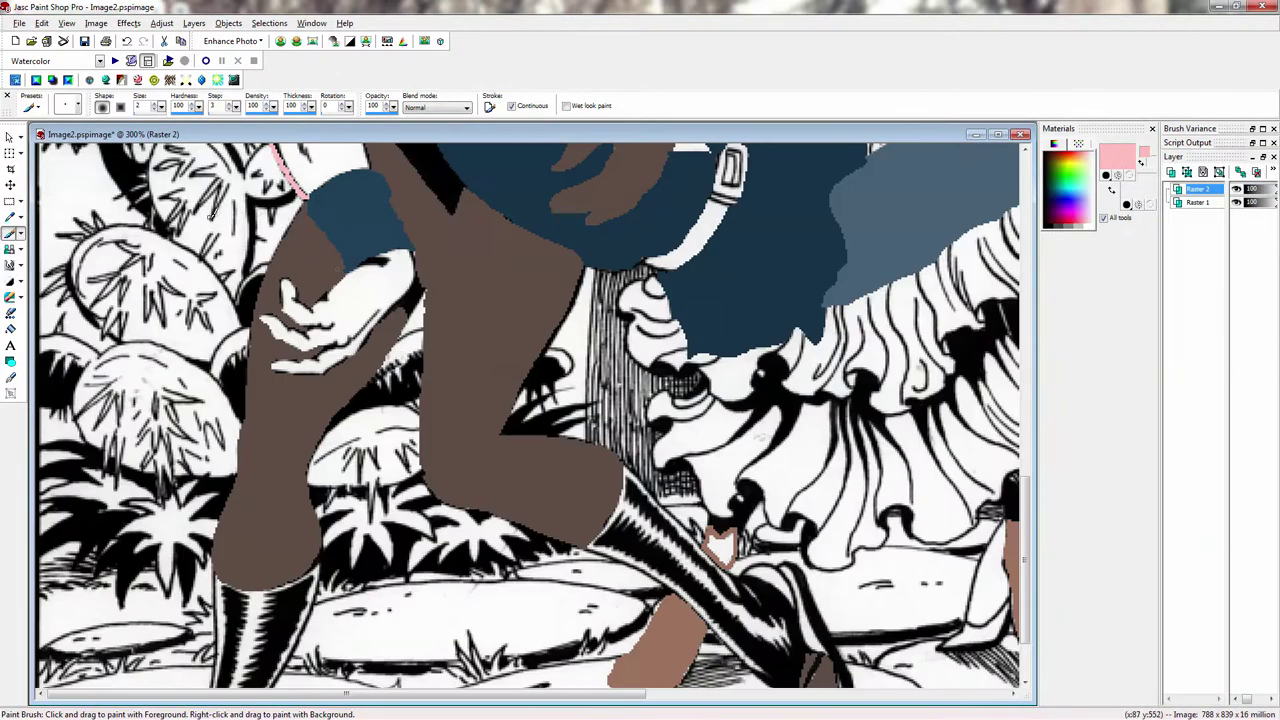
Step: Outline the lower edge of the grinning elf's hand in pink, and flood-fill the arm and hand
scroll(565, 440, up, 4)
drag(491, 281, 426, 376)
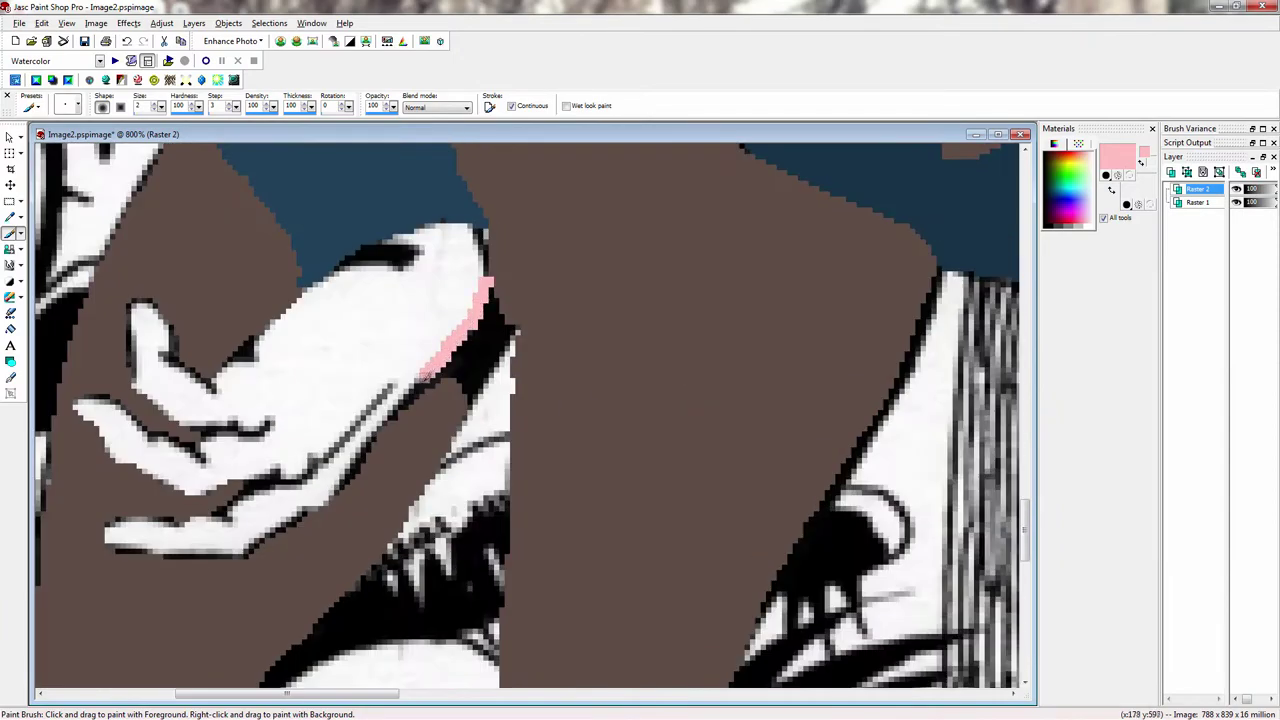
key(f)
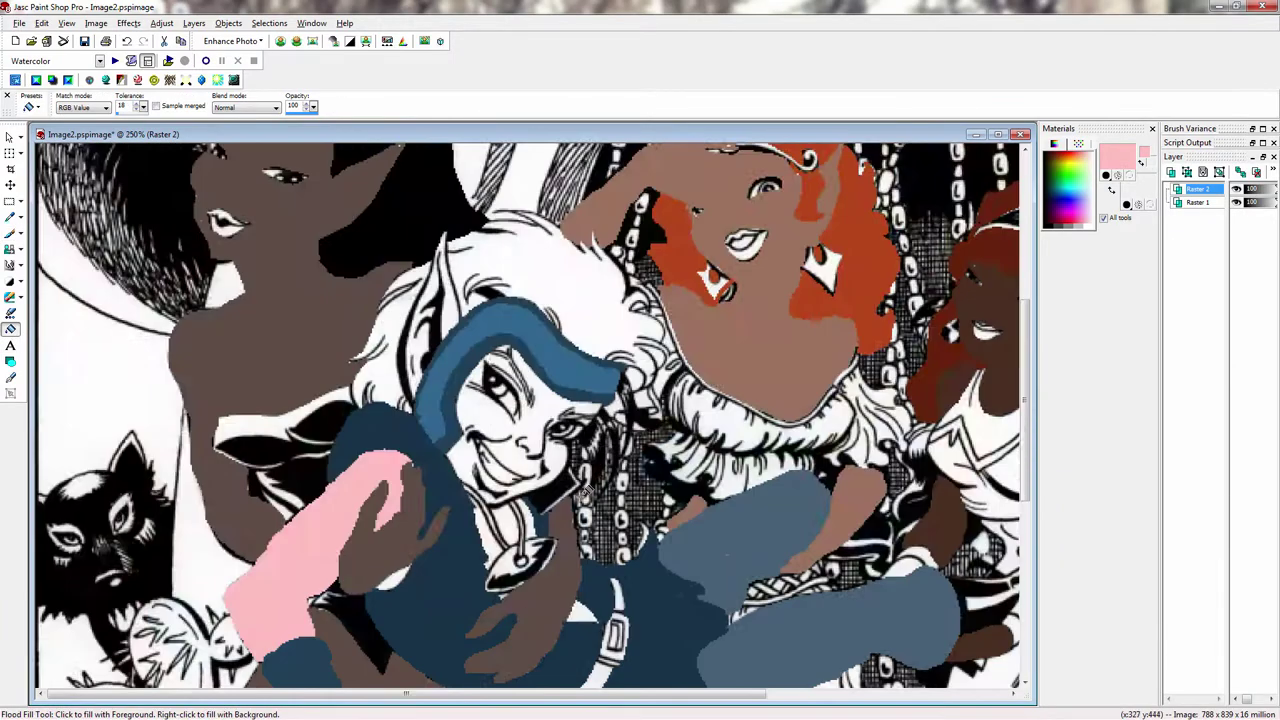
Step: Paint the small skin gap below the leaf-shaped pendant and the inside of its ring in pink
scroll(530, 550, up, 6)
key(b)
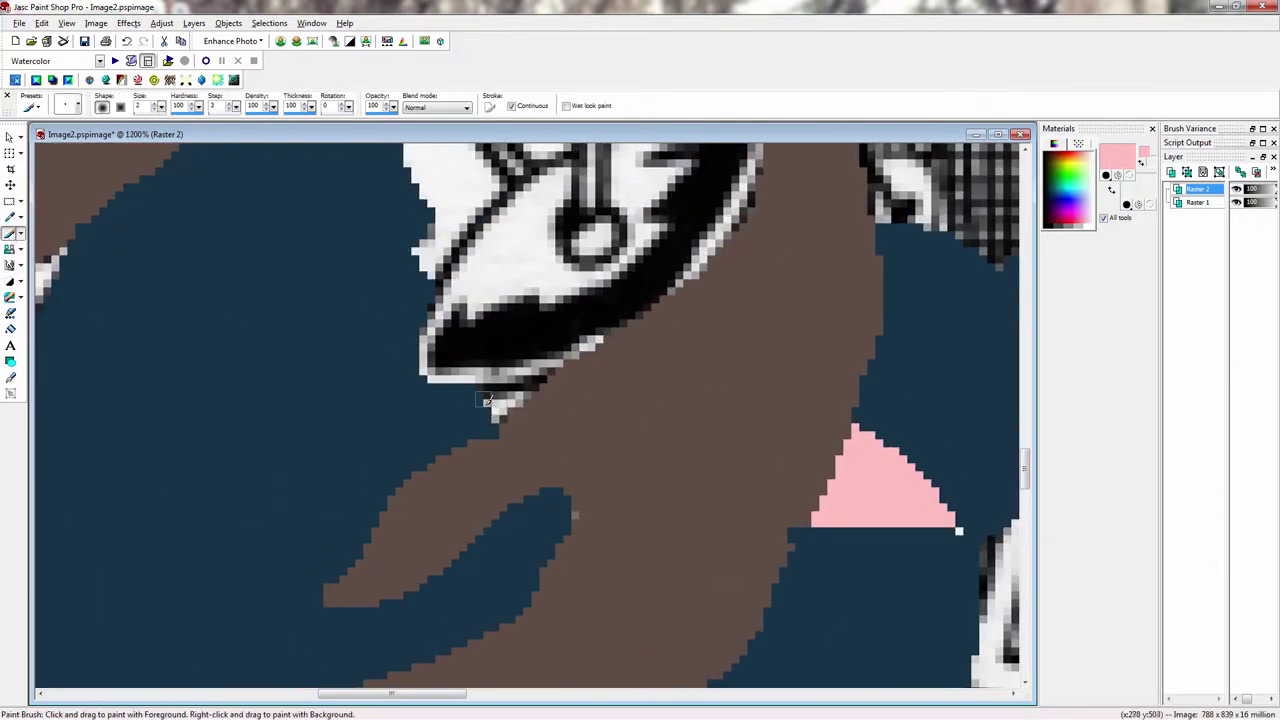
scroll(503, 412, down, 3)
scroll(694, 430, up, 4)
drag(686, 433, 706, 433)
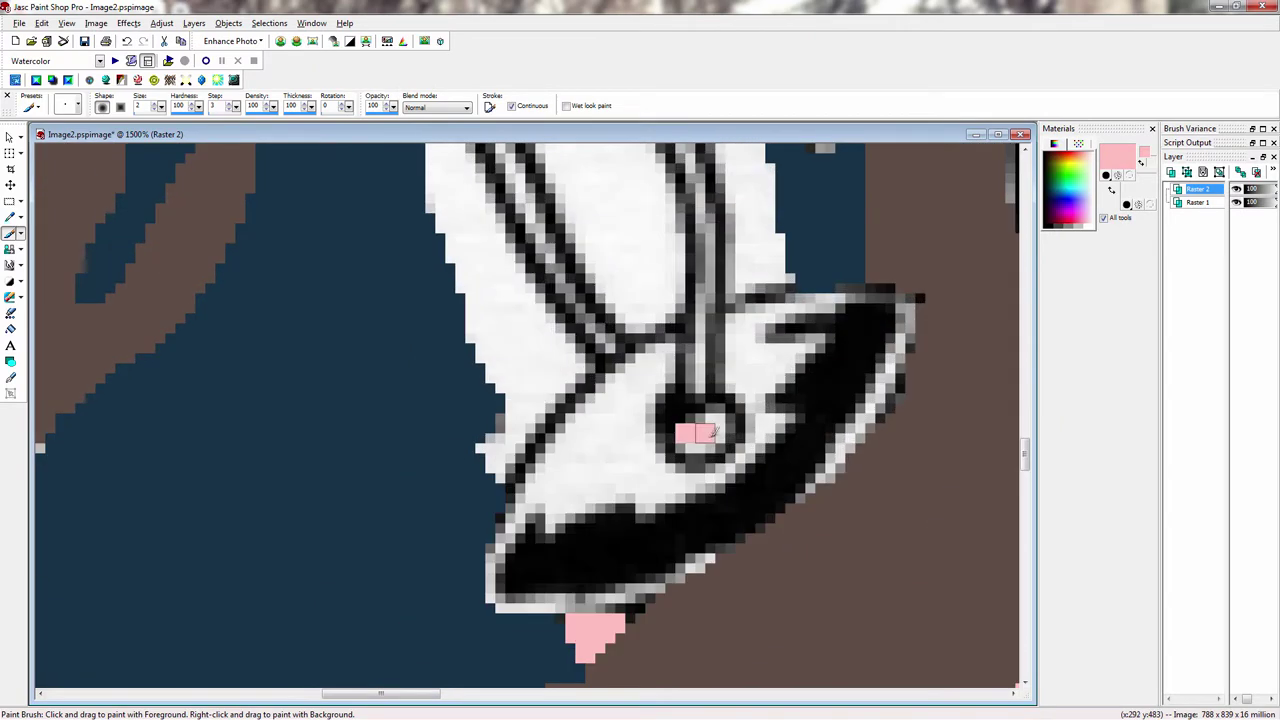
Step: Outline the chest skin along the pendant's upper edge and on both sides of its cords in pink
mouse_move(585, 358)
mouse_down()
mouse_move(524, 433)
mouse_move(495, 443)
mouse_move(482, 474)
mouse_up()
scroll(482, 474, down, 1)
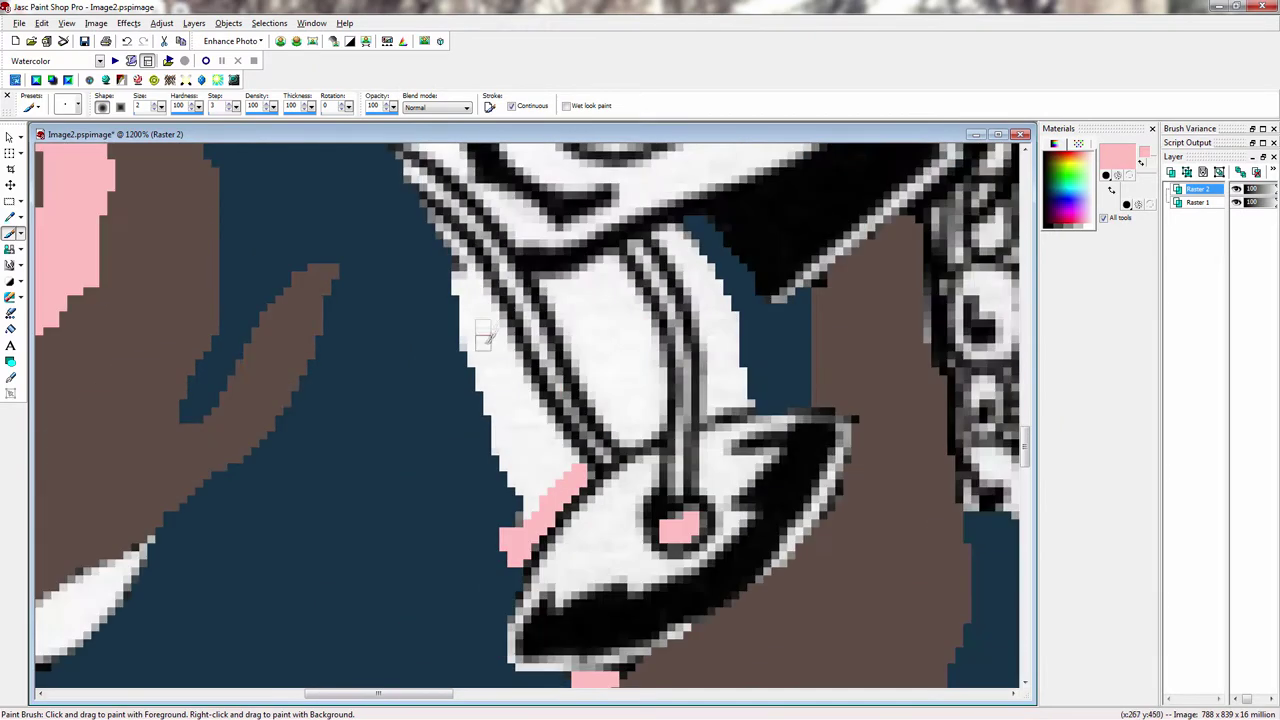
mouse_move(458, 268)
mouse_down()
mouse_move(492, 306)
mouse_move(540, 423)
mouse_move(576, 466)
mouse_up()
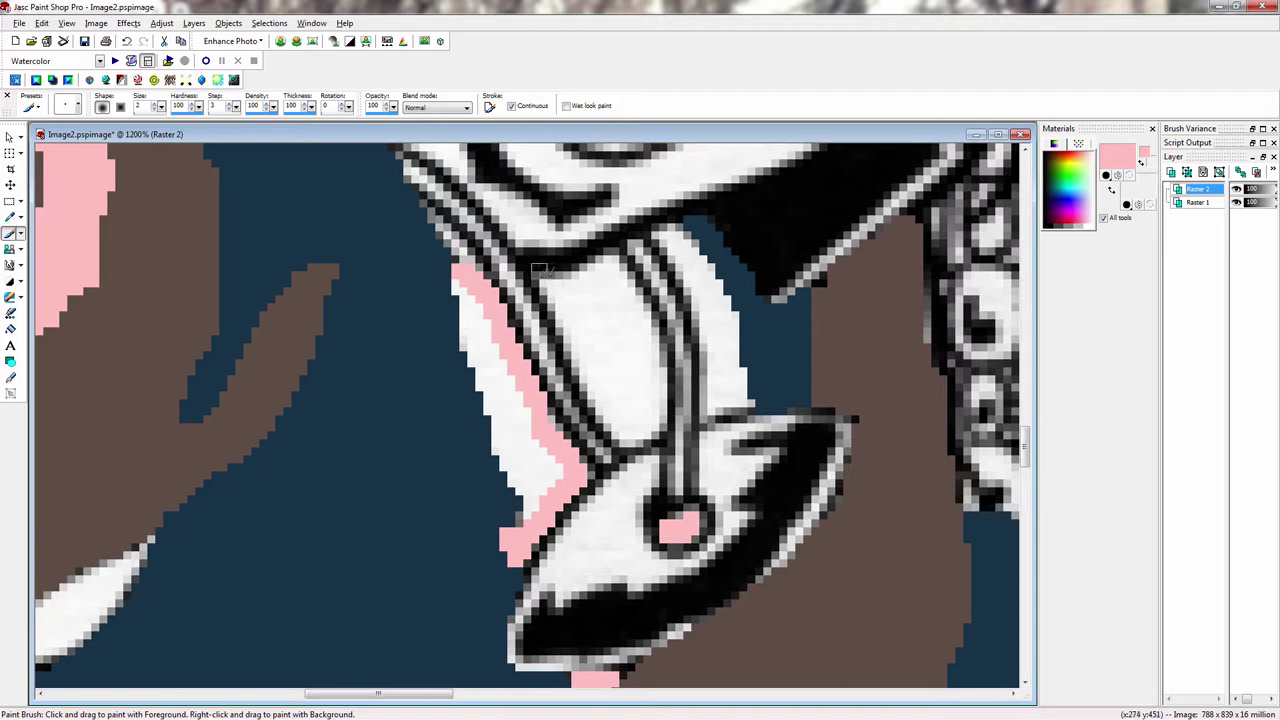
mouse_move(540, 268)
mouse_down()
mouse_move(619, 438)
mouse_move(650, 422)
mouse_move(659, 395)
mouse_move(615, 247)
mouse_move(649, 238)
mouse_move(675, 253)
mouse_move(716, 398)
mouse_up()
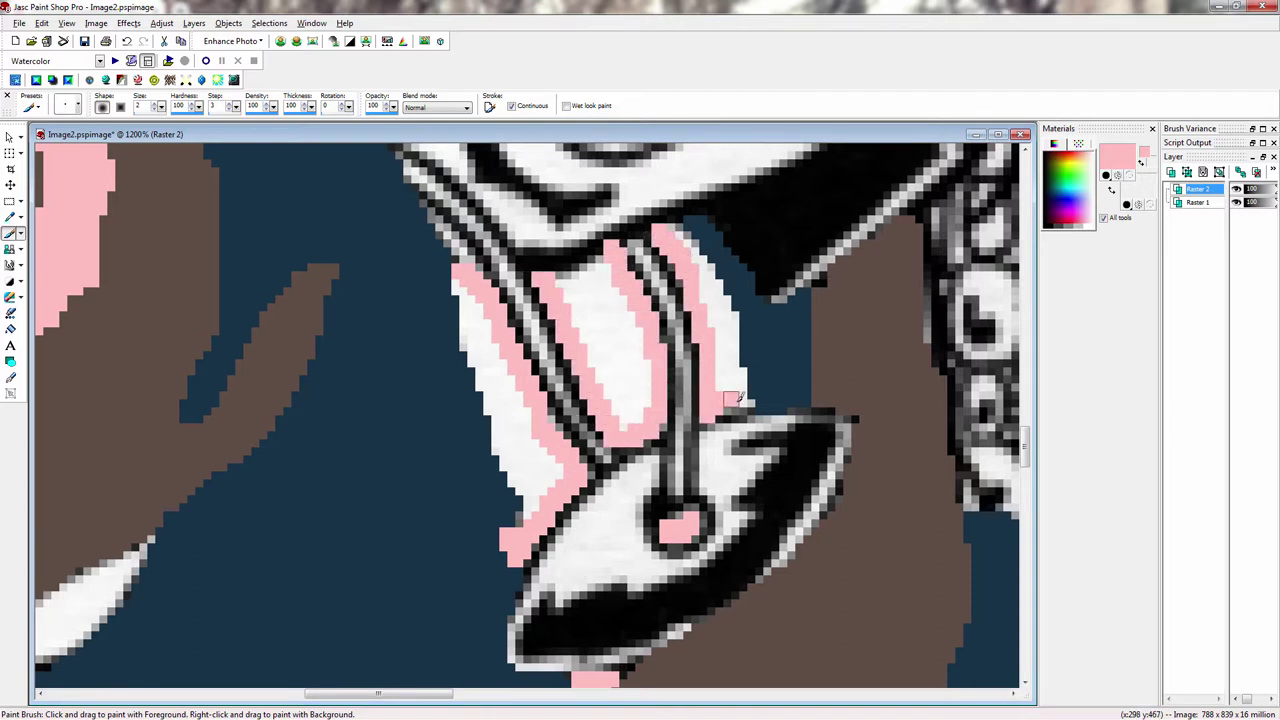
Step: Outline the grinning elf's mouth and the larger eye in pink
scroll(580, 335, down, 1)
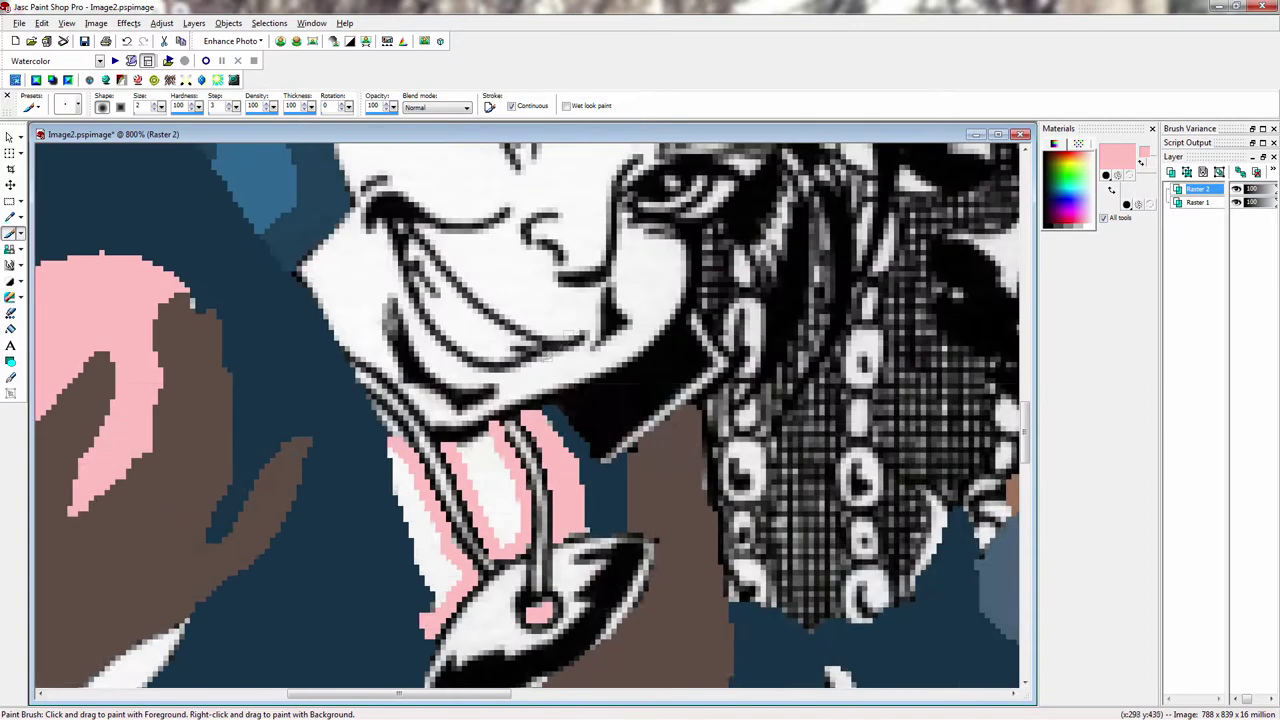
scroll(578, 338, up, 1)
mouse_move(352, 258)
mouse_down()
mouse_move(368, 310)
mouse_move(452, 461)
mouse_move(542, 484)
mouse_move(624, 442)
mouse_move(522, 383)
mouse_move(370, 258)
mouse_up()
scroll(402, 350, down, 3)
scroll(412, 235, up, 4)
mouse_move(354, 373)
mouse_down()
mouse_move(547, 552)
mouse_move(606, 445)
mouse_move(551, 327)
mouse_move(424, 220)
mouse_move(357, 252)
mouse_move(360, 380)
mouse_up()
scroll(706, 366, down, 1)
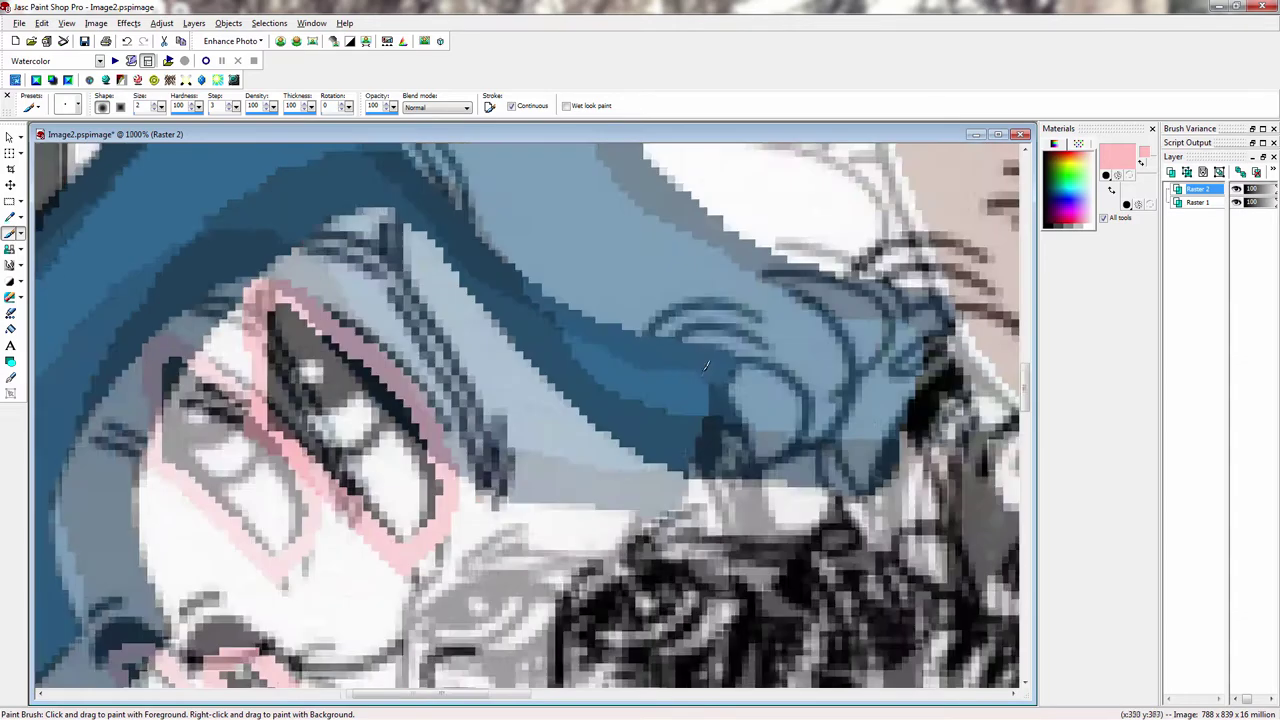
Step: Outline the grinning elf's other eye, cheek and jawline in pink
scroll(706, 366, up, 1)
mouse_move(445, 578)
mouse_down()
mouse_move(397, 432)
mouse_move(385, 330)
mouse_move(527, 322)
mouse_move(597, 352)
mouse_move(676, 236)
mouse_up()
scroll(420, 463, down, 1)
scroll(496, 537, up, 1)
mouse_move(315, 583)
mouse_down()
mouse_move(530, 475)
mouse_move(605, 375)
mouse_up()
scroll(618, 385, down, 5)
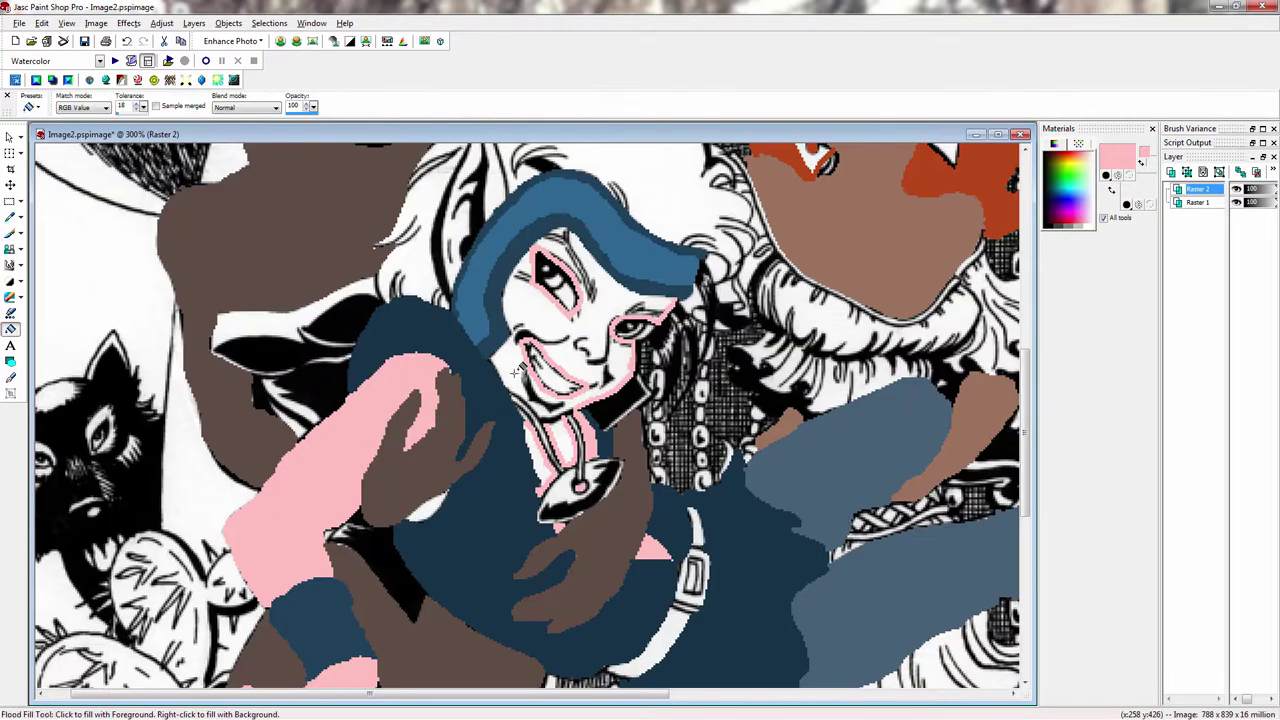
Step: Trace a pink line along the skin below the jaw, beside the pendant's cord
scroll(562, 428, up, 4)
drag(428, 322, 517, 420)
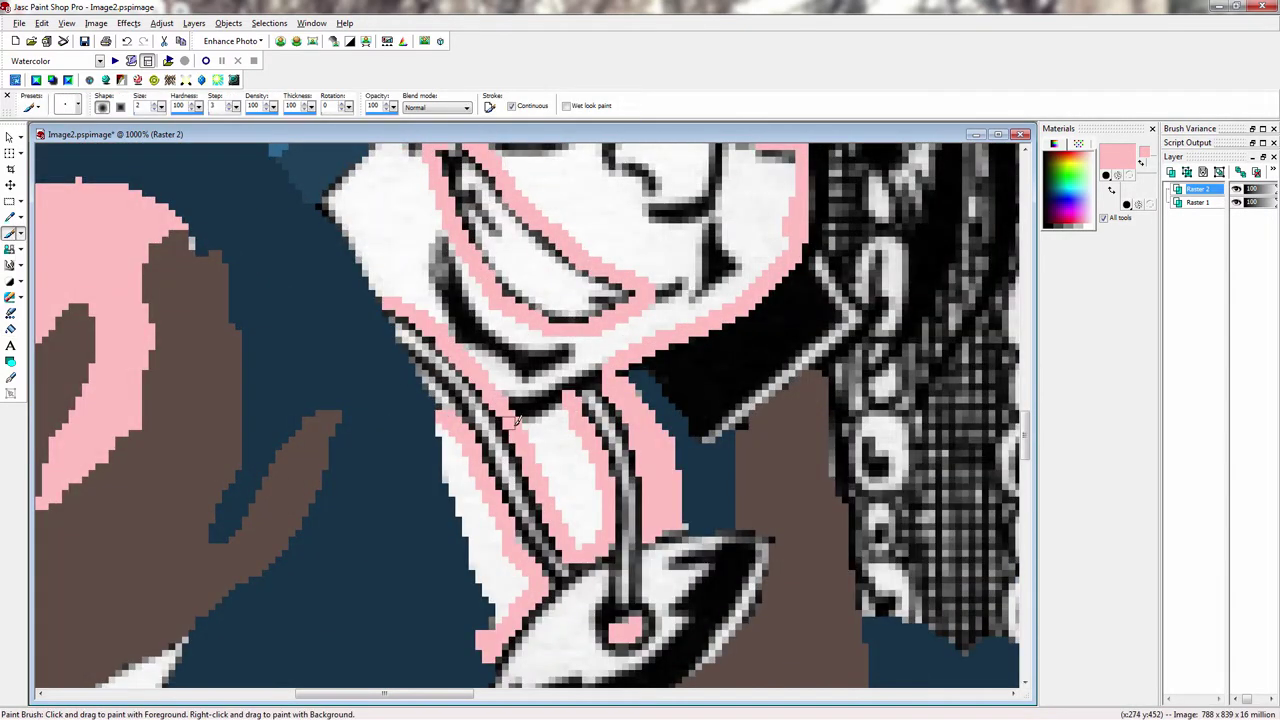
scroll(422, 370, down, 3)
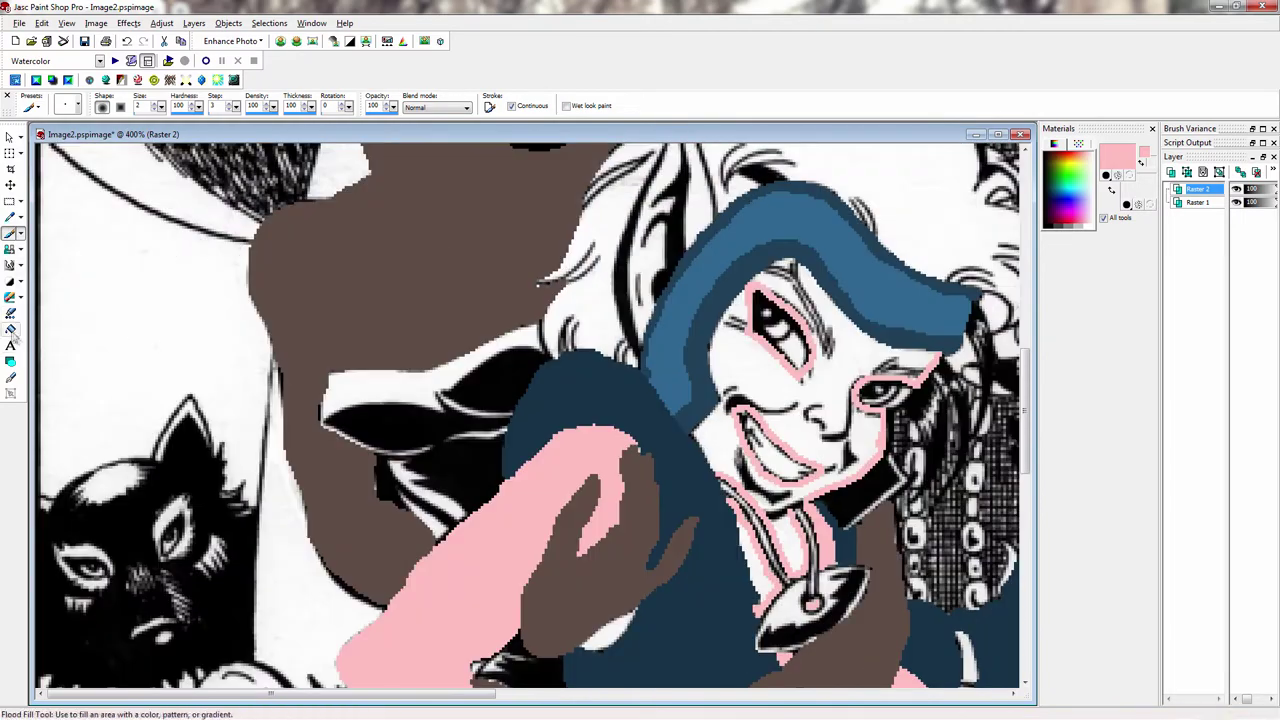
Step: Try flood-filling the grinning elf's face with pink, and undo the fill
click(11, 329)
click(713, 443)
key(ctrl+z)
scroll(676, 410, up, 2)
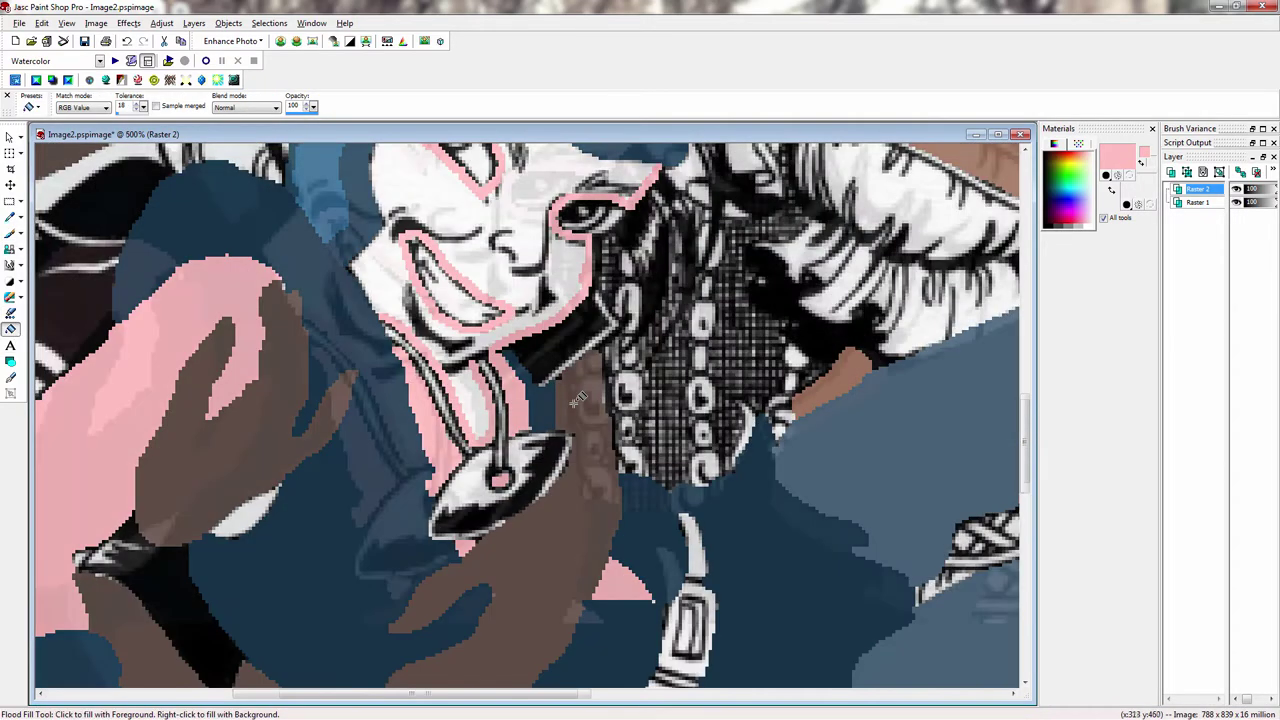
Step: Close the gap in the pink outline beside the pendant's cord and flood-fill the grinning elf's face with pink
key(b)
drag(418, 359, 411, 364)
click(11, 329)
click(430, 240)
scroll(430, 300, down, 2)
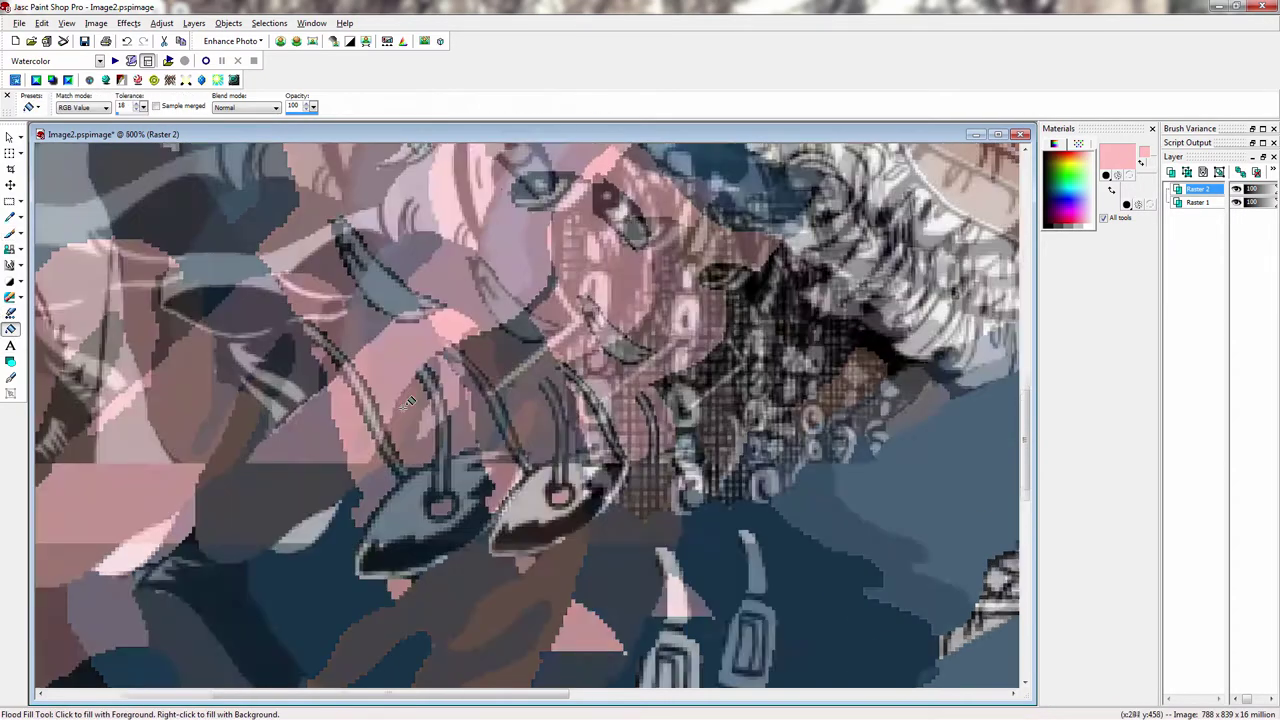
Step: Outline the grinning elf's long pointed ear in pink and flood-fill it
scroll(430, 300, up, 3)
key(b)
drag(512, 200, 568, 471)
drag(516, 203, 372, 554)
scroll(372, 554, up, 2)
mouse_move(443, 342)
mouse_down()
mouse_move(436, 432)
mouse_move(466, 564)
mouse_move(505, 628)
mouse_up()
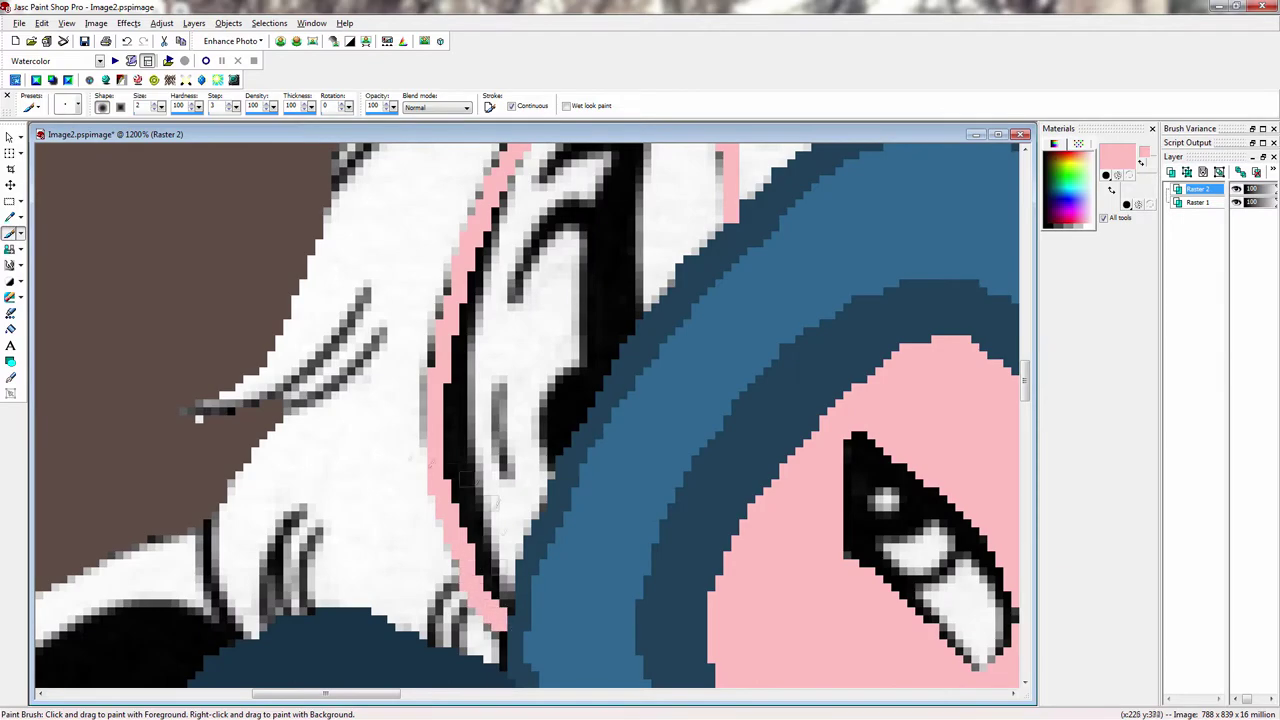
key(f)
scroll(549, 415, down, 8)
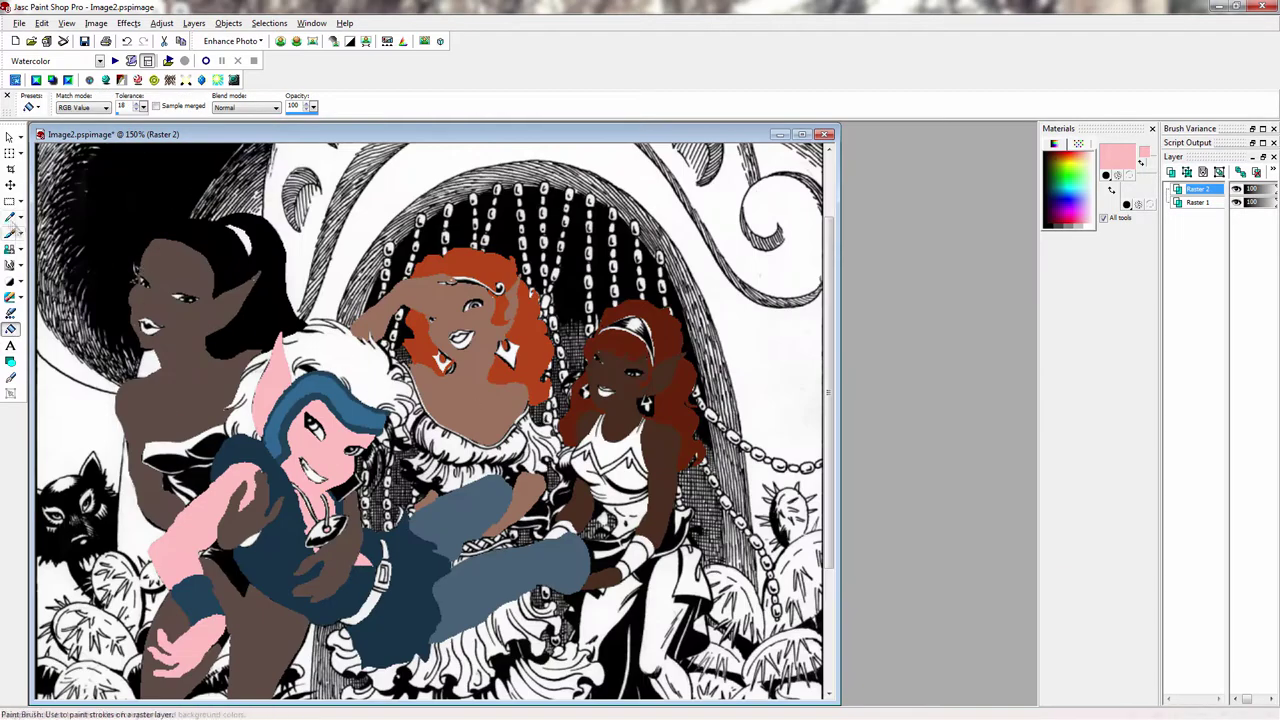
Step: Sample the tunic's dark blue and outline the cloth between the redhead's forearm and the dark-skinned elf's arms and waist
click(10, 217)
click(237, 449)
click(10, 233)
scroll(470, 472, up, 3)
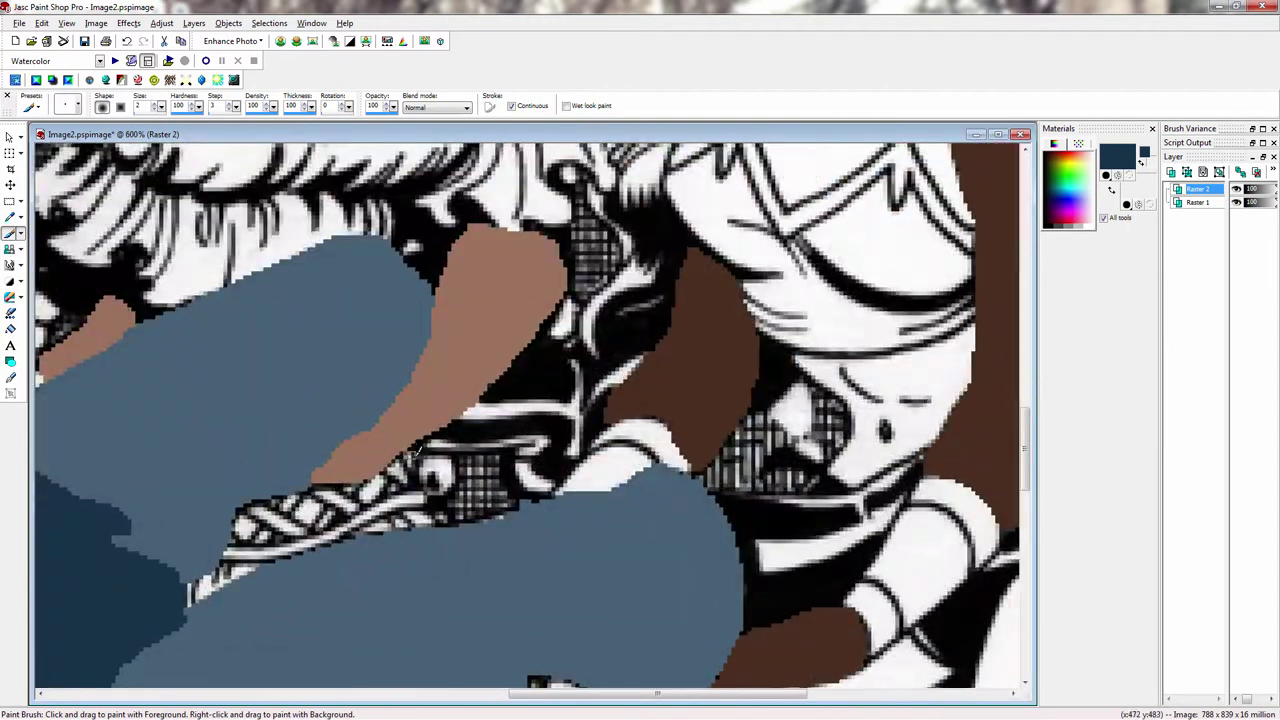
drag(404, 453, 517, 450)
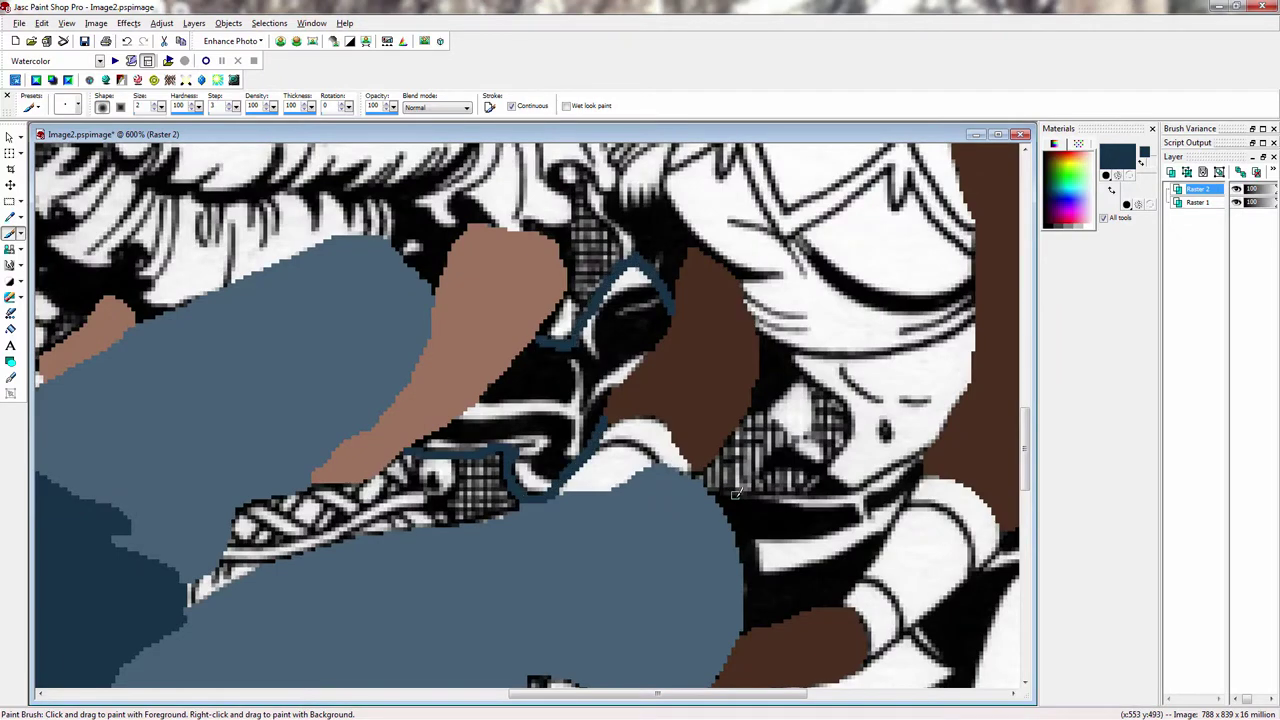
scroll(735, 493, up, 2)
drag(456, 344, 636, 350)
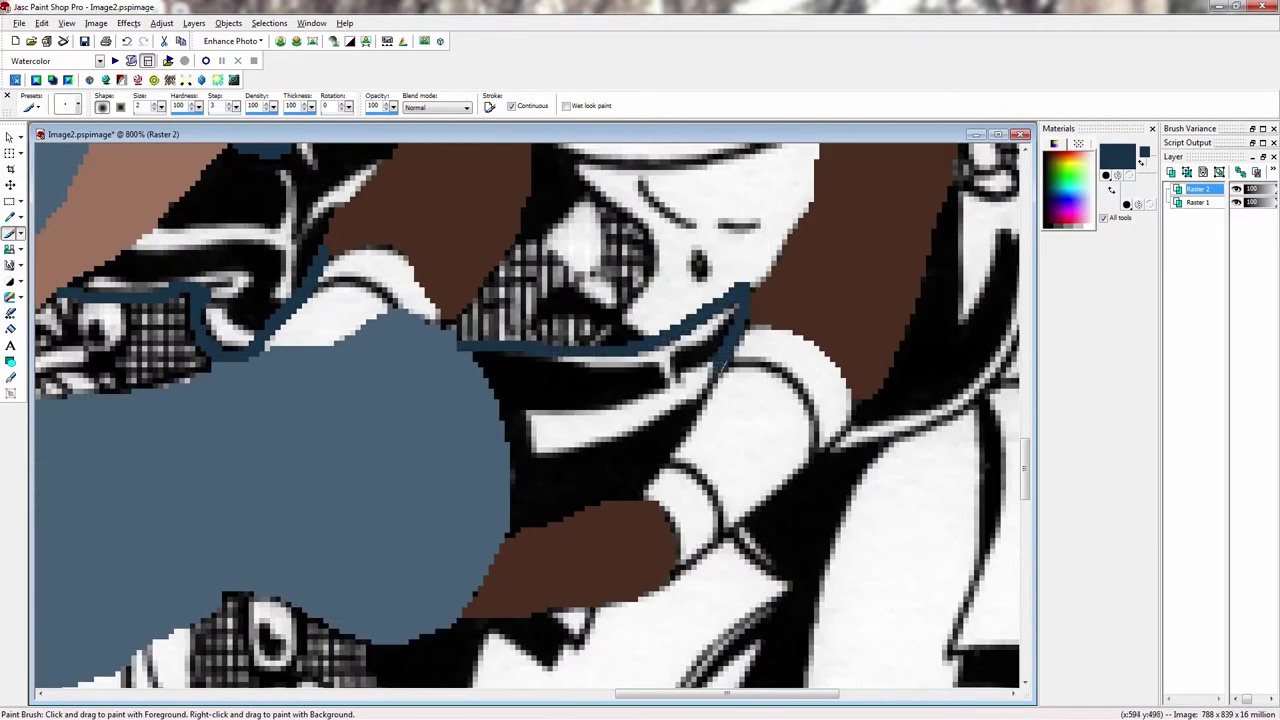
drag(718, 368, 640, 498)
Step: Finish the dark blue outline around the dark-skinned elf's wrists and hip, and flood-fill the cloth sections with it
scroll(660, 480, down, 3)
scroll(840, 450, up, 3)
mouse_move(376, 409)
mouse_down()
mouse_move(568, 248)
mouse_move(596, 196)
mouse_up()
scroll(596, 196, up, 1)
mouse_move(391, 324)
mouse_down()
mouse_move(460, 337)
mouse_move(510, 384)
mouse_up()
key(f)
click(380, 480)
scroll(200, 465, down, 2)
click(665, 453)
scroll(667, 450, down, 5)
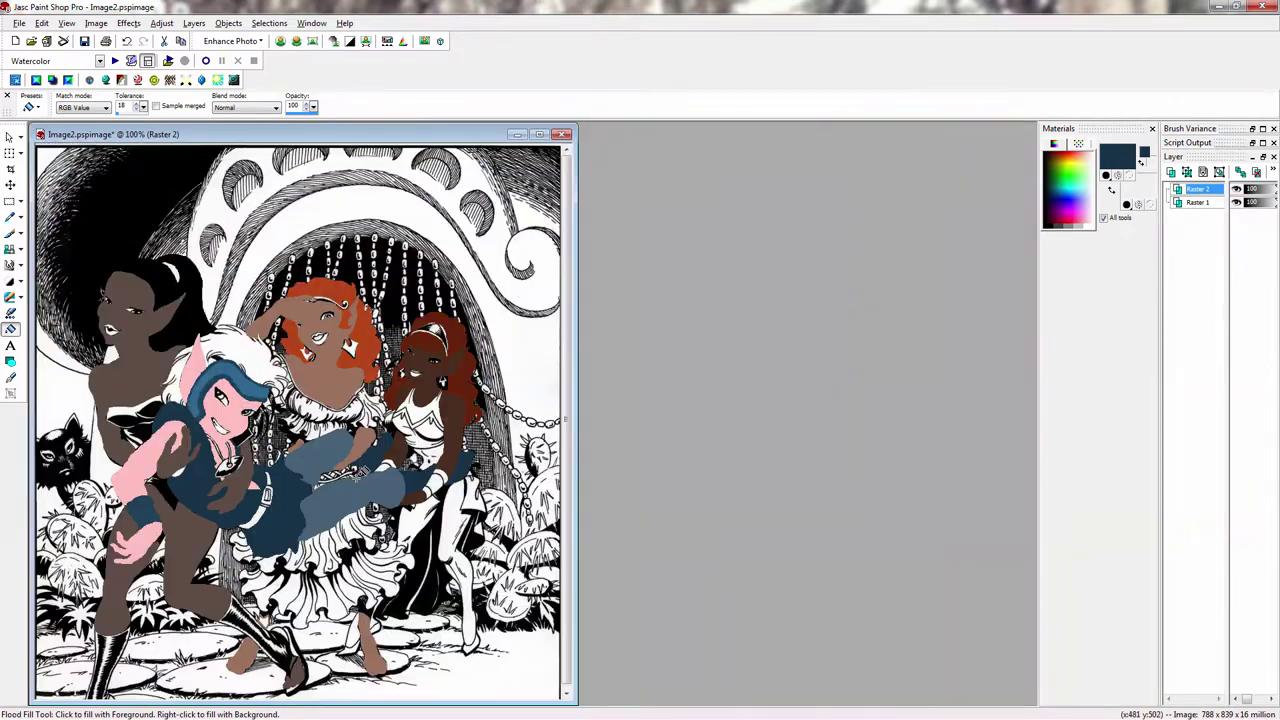
Step: Sample the redhead's skin tone and flood-fill a remaining patch with it
click(11, 217)
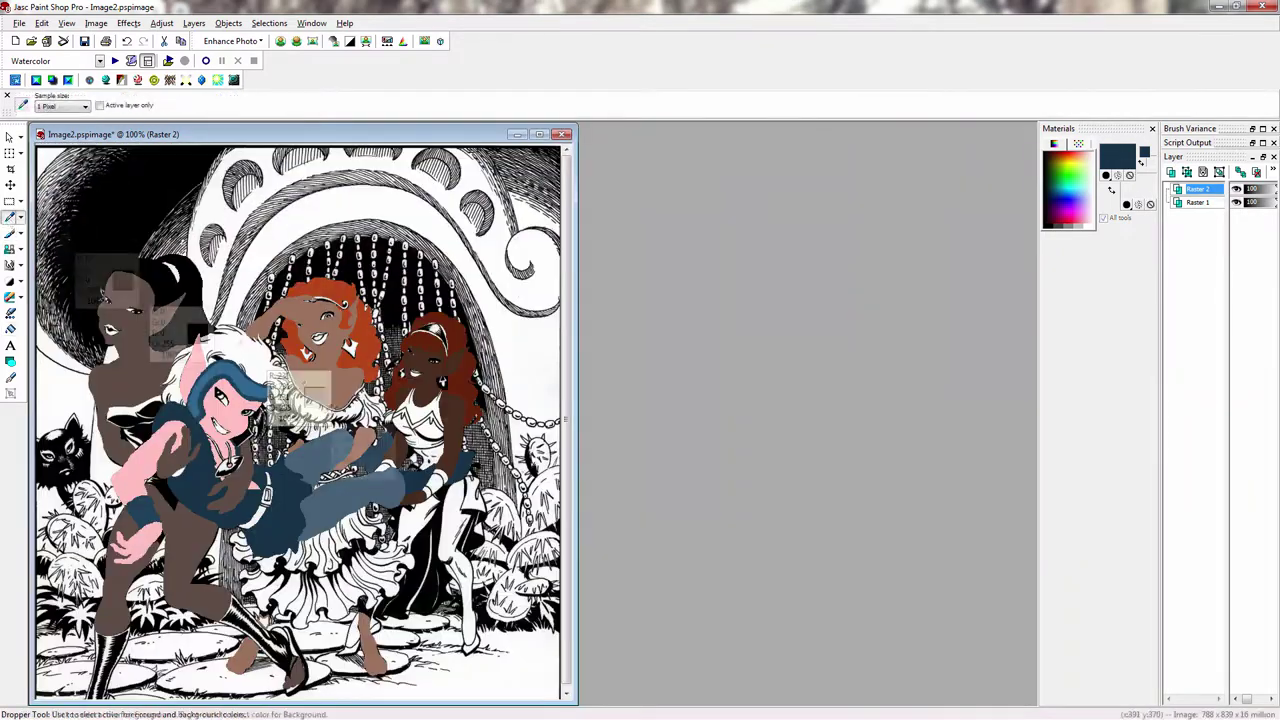
click(340, 389)
click(11, 329)
scroll(275, 615, up, 3)
click(450, 486)
scroll(470, 480, down, 2)
scroll(689, 390, down, 1)
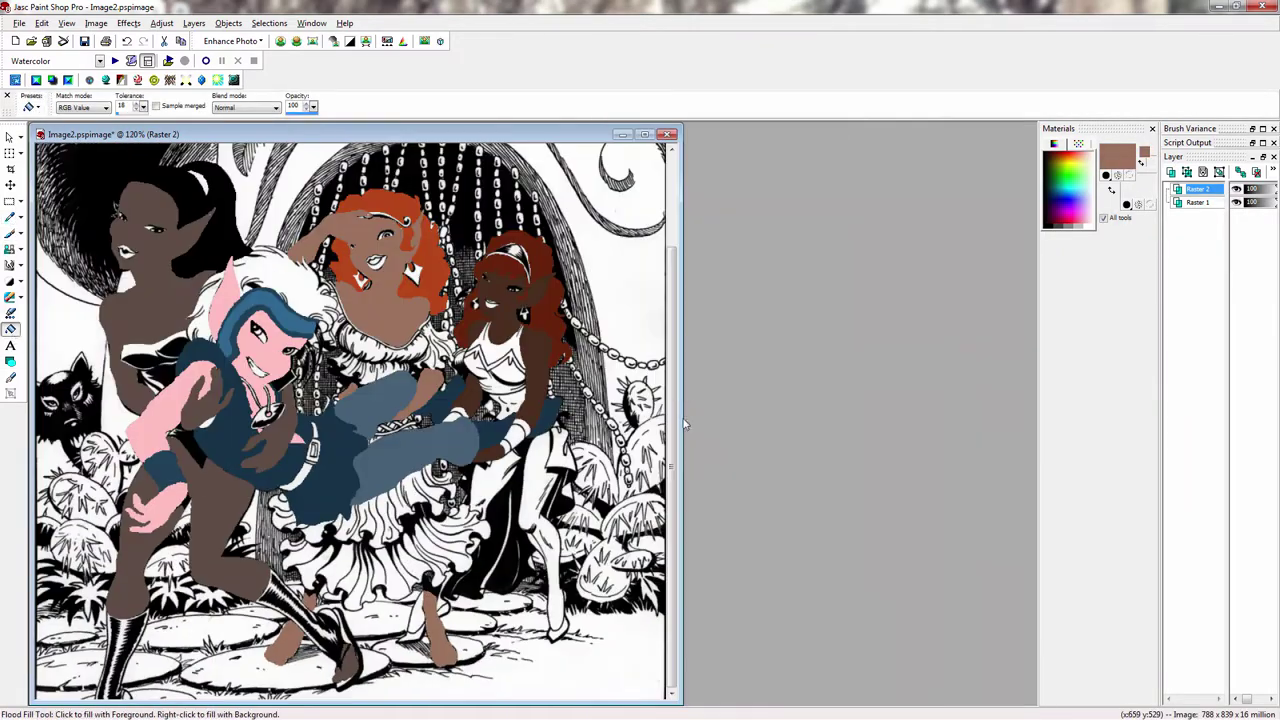
Step: Choose a muted green and outline the redhead's ruffled neckline and sleeve on the side beside the white hair
click(1117, 157)
click(721, 352)
click(741, 537)
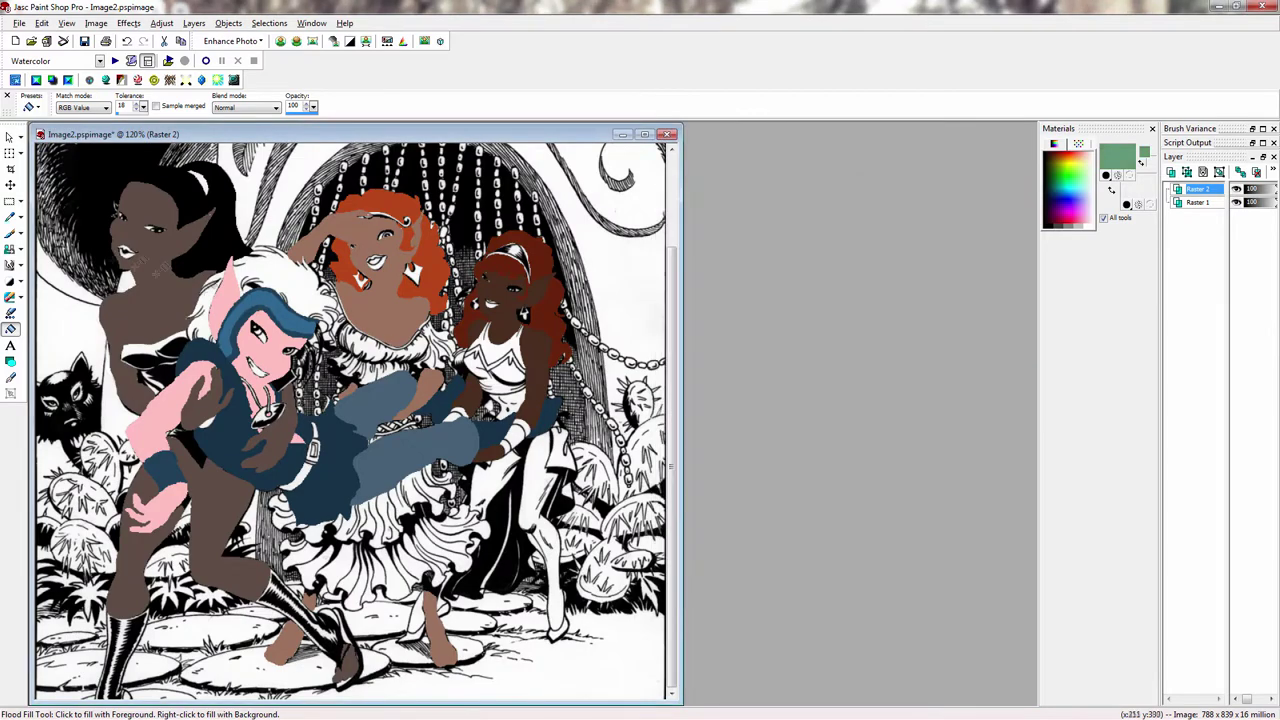
key(b)
scroll(580, 438, up, 5)
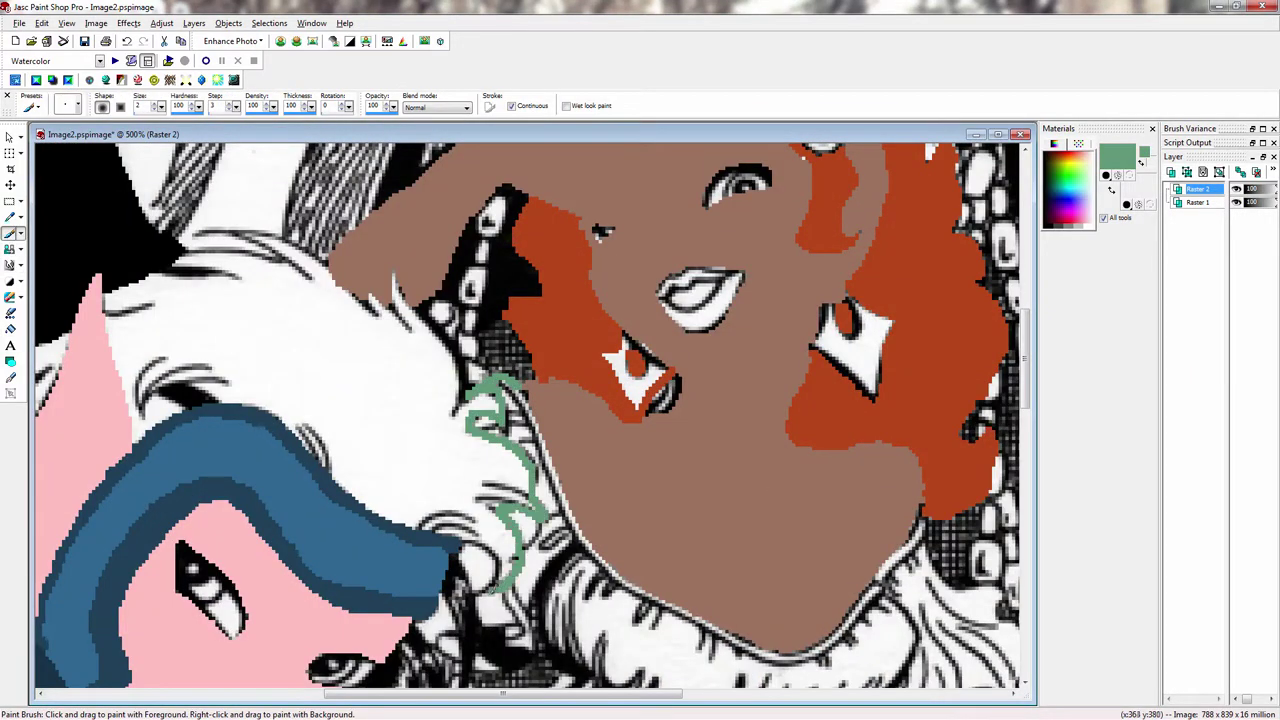
scroll(495, 350, down, 3)
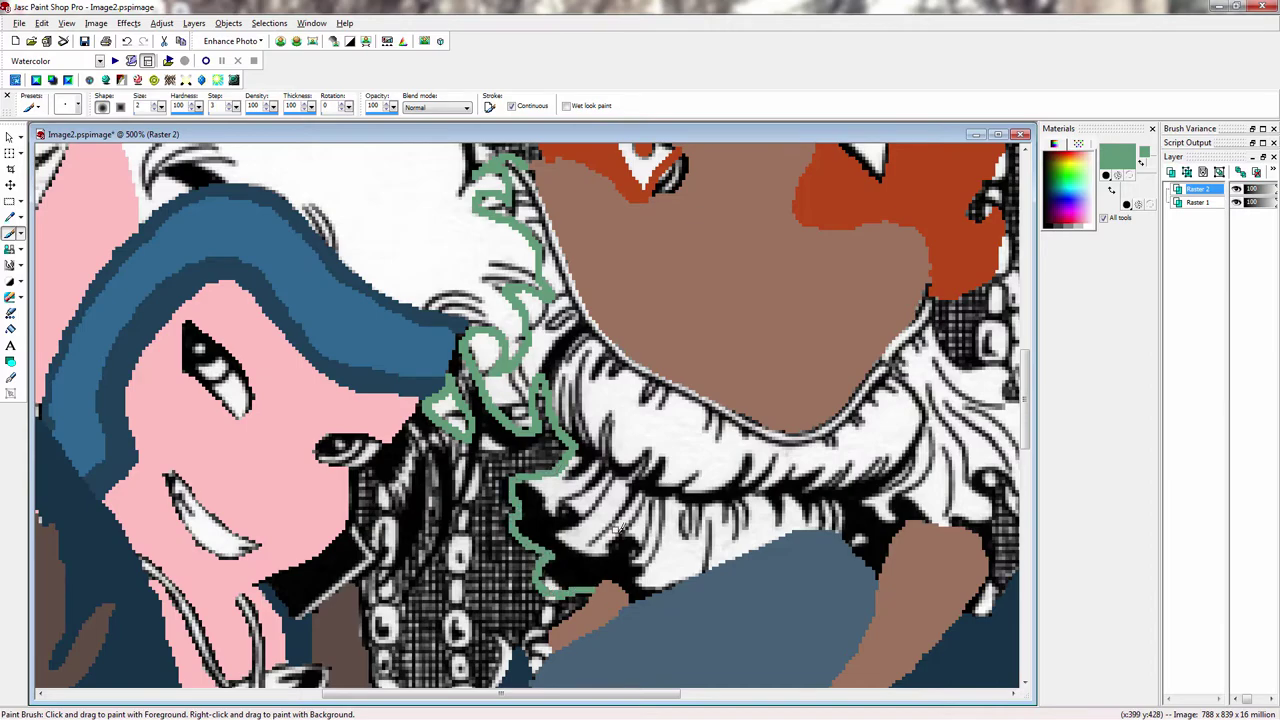
scroll(622, 528, down, 3)
Step: Outline the redhead's other ruffled sleeve in muted green, on the side facing the dark-skinned elf
scroll(530, 412, up, 5)
mouse_move(498, 416)
mouse_down()
mouse_move(493, 518)
mouse_move(526, 409)
mouse_move(535, 254)
mouse_move(424, 192)
mouse_up()
scroll(430, 192, up, 1)
mouse_move(488, 281)
mouse_down()
mouse_move(476, 308)
mouse_move(519, 407)
mouse_up()
scroll(506, 379, down, 4)
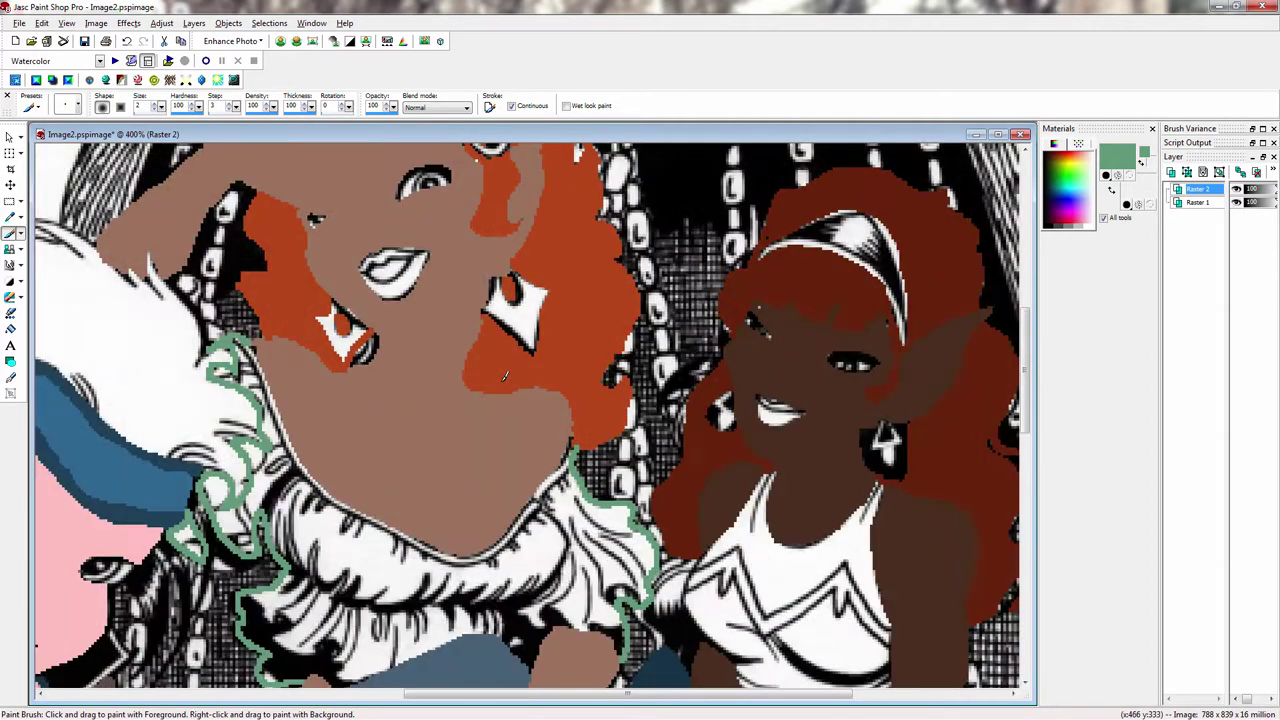
Step: Paint muted green over the dress scraps below the patterned band between the grinning elf's blue legs
scroll(505, 378, down, 1)
scroll(455, 535, up, 3)
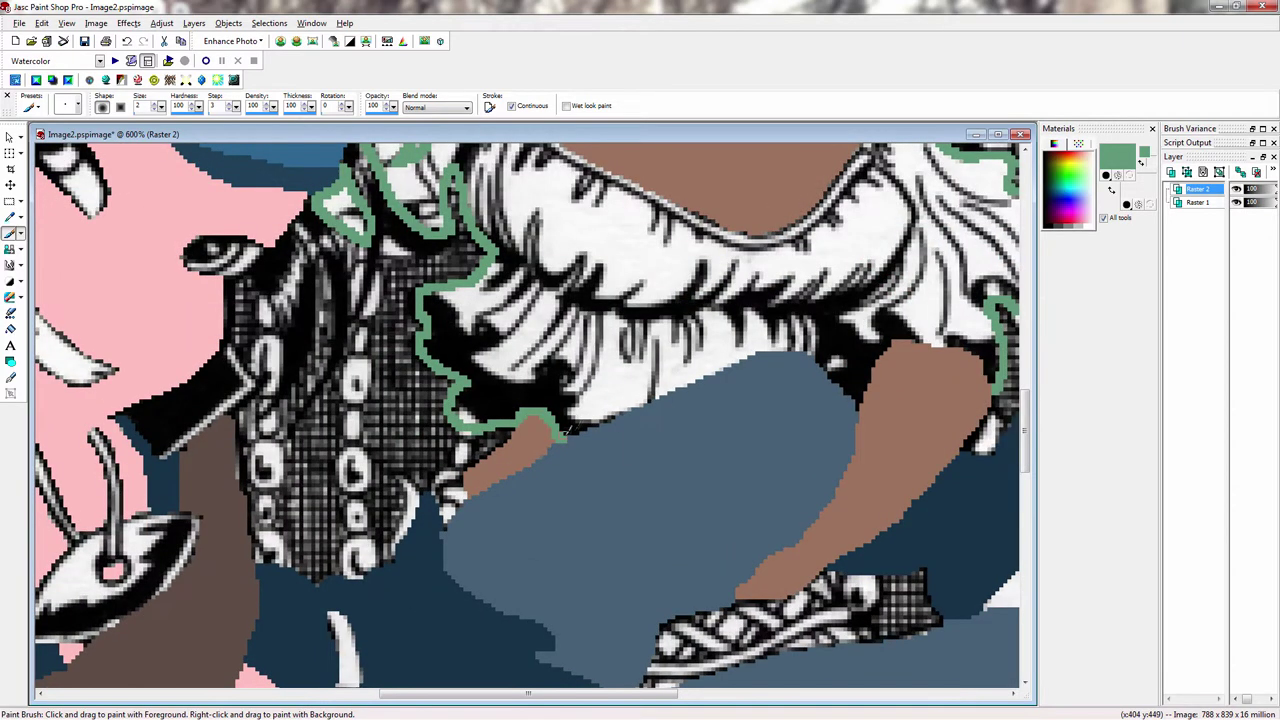
scroll(576, 427, down, 3)
scroll(548, 432, up, 5)
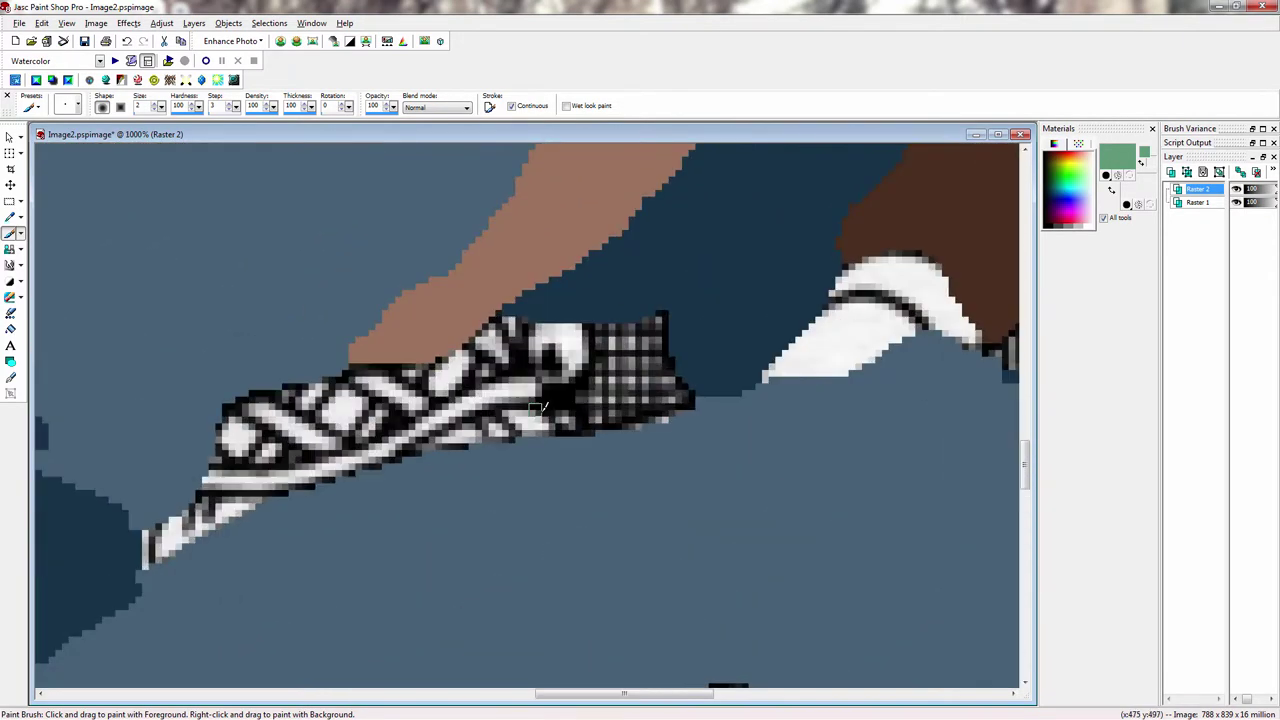
mouse_move(549, 437)
mouse_down()
mouse_move(484, 427)
mouse_move(520, 429)
mouse_up()
mouse_move(262, 500)
mouse_down()
mouse_move(170, 528)
mouse_move(150, 559)
mouse_move(203, 514)
mouse_up()
Step: Outline the skirt's ruffled edge in muted green from beneath the blue tunic down to the redhead's nearer ankle
scroll(332, 502, down, 4)
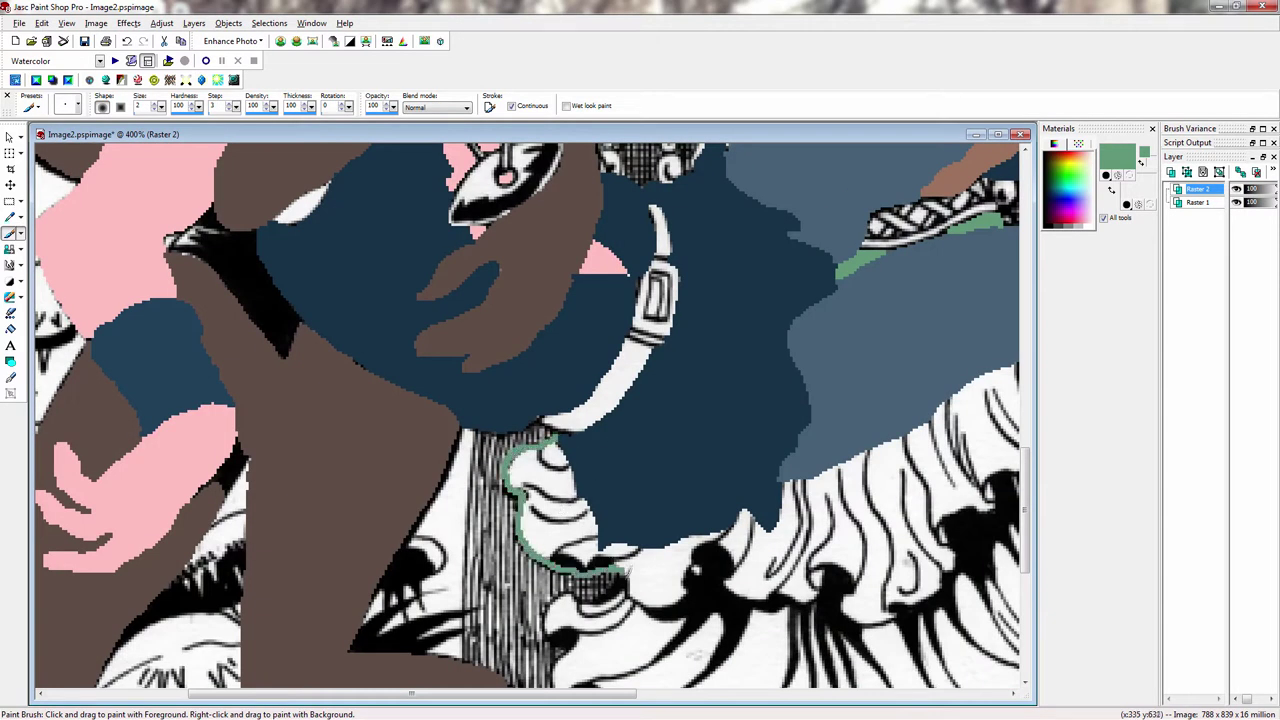
scroll(580, 605, up, 2)
mouse_move(437, 352)
mouse_down()
mouse_move(416, 387)
mouse_move(441, 430)
mouse_move(495, 427)
mouse_move(551, 518)
mouse_move(583, 484)
mouse_move(603, 443)
mouse_up()
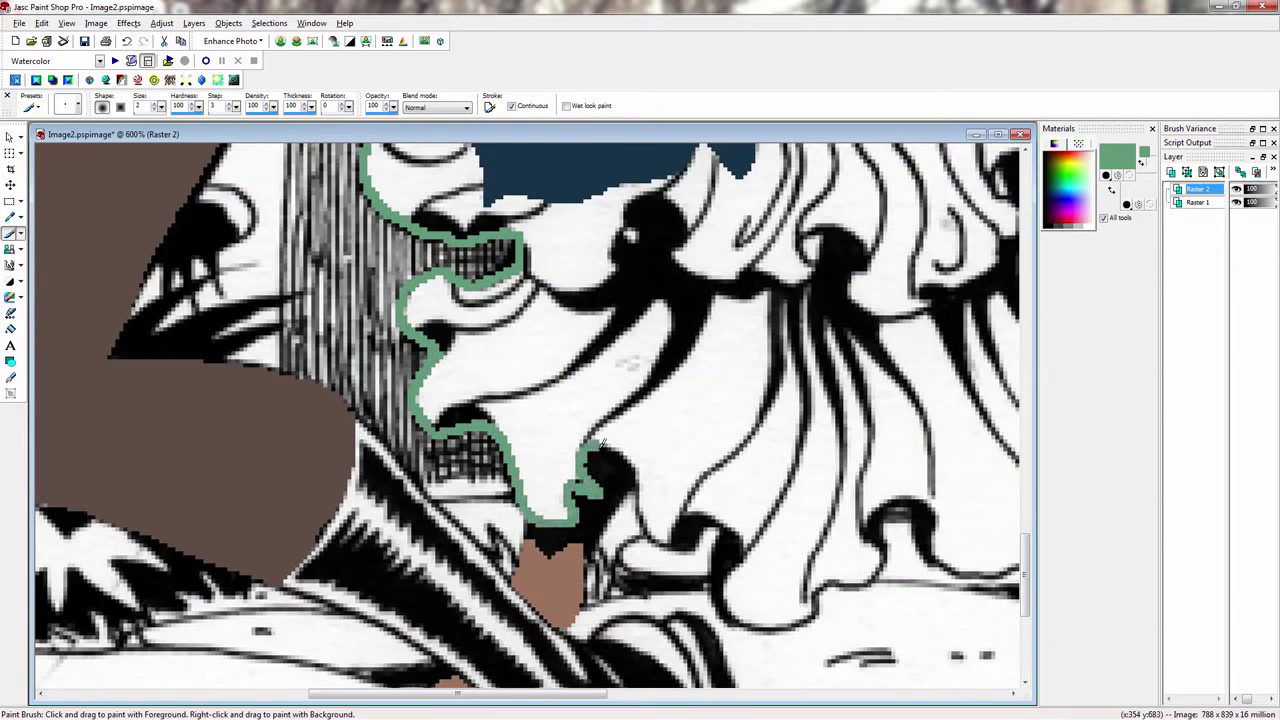
drag(588, 508, 614, 556)
Step: Trace the skirt's scalloped bottom hem in muted green between and past the redhead's ankles
scroll(598, 452, down, 1)
mouse_move(517, 428)
mouse_down()
mouse_move(605, 442)
mouse_move(649, 481)
mouse_move(737, 446)
mouse_move(764, 381)
mouse_move(822, 443)
mouse_move(878, 425)
mouse_up()
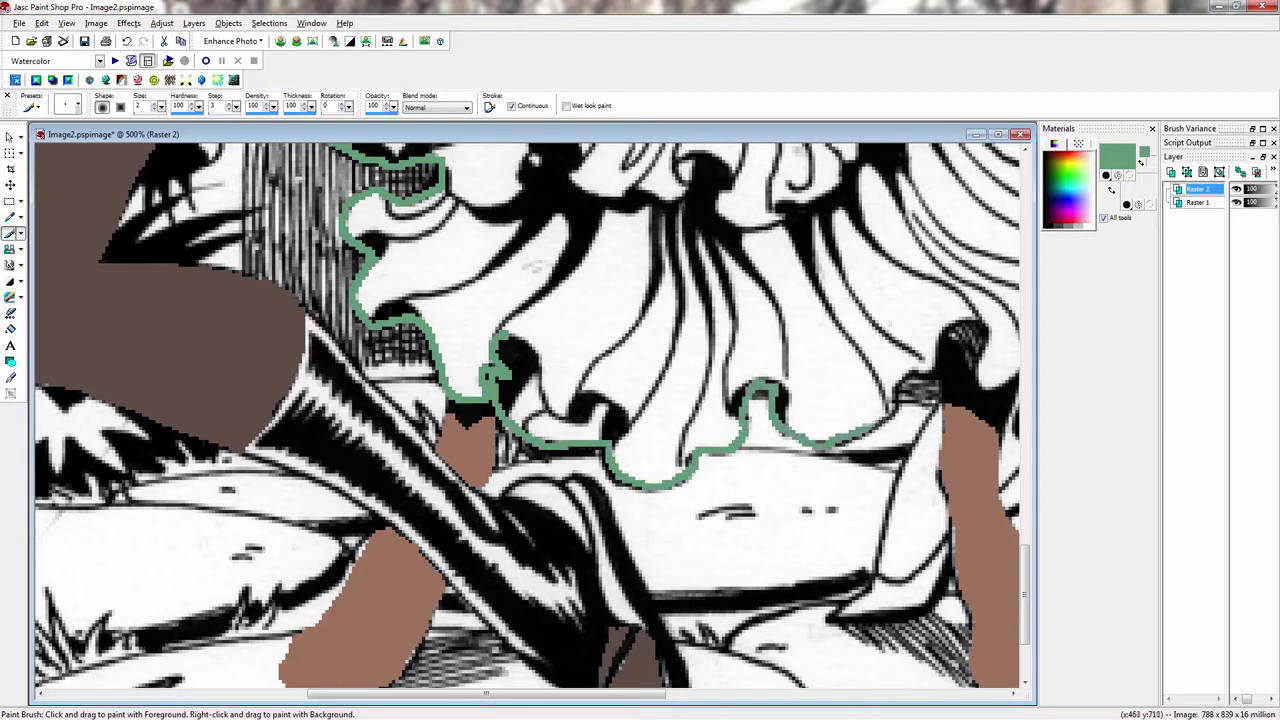
scroll(935, 370, up, 1)
mouse_move(540, 412)
mouse_down()
mouse_move(630, 425)
mouse_move(683, 343)
mouse_move(762, 355)
mouse_move(792, 290)
mouse_up()
Step: Outline the skirt's ruffles in muted green along the dark-skinned elf's side, up to the grinning elf's blue leg
scroll(790, 288, up, 2)
mouse_move(522, 462)
mouse_down()
mouse_move(521, 313)
mouse_move(636, 350)
mouse_move(645, 258)
mouse_move(574, 218)
mouse_up()
scroll(574, 218, down, 1)
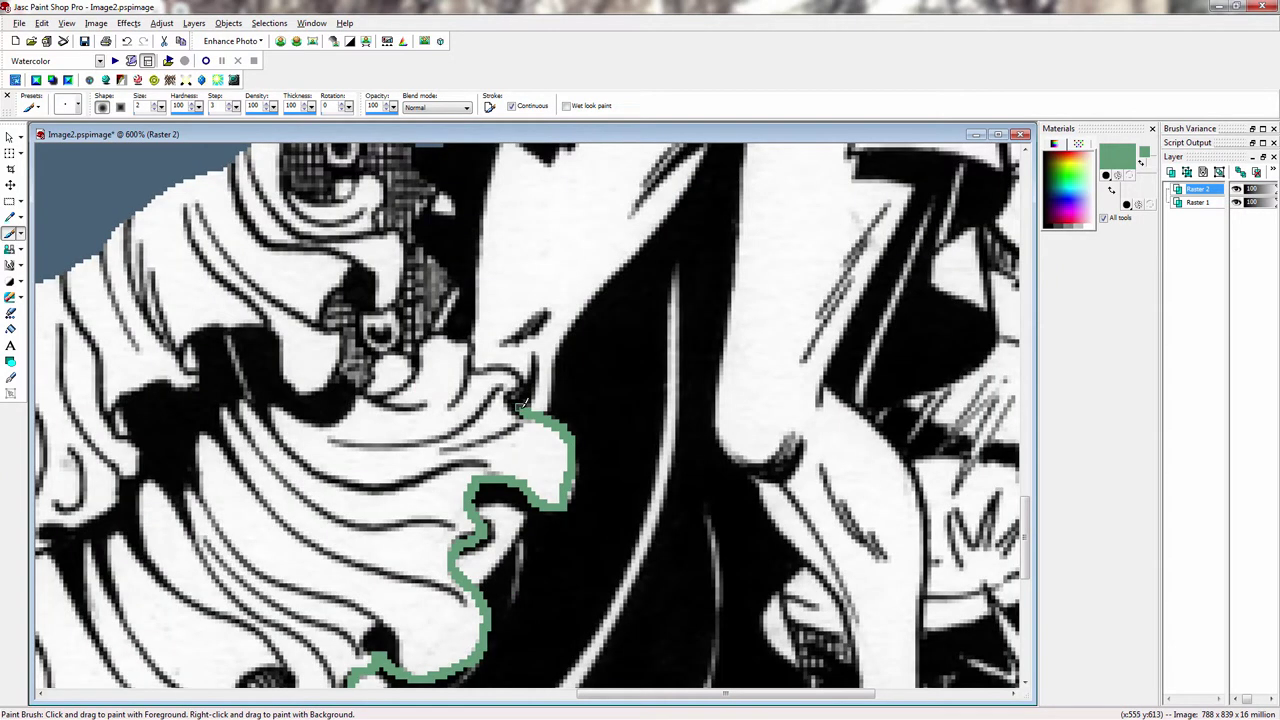
mouse_move(522, 403)
mouse_down()
mouse_move(460, 338)
mouse_move(369, 376)
mouse_move(337, 346)
mouse_move(323, 296)
mouse_move(356, 304)
mouse_move(397, 231)
mouse_move(373, 174)
mouse_up()
scroll(376, 180, down, 1)
scroll(430, 335, up, 1)
mouse_move(399, 342)
mouse_down()
mouse_move(417, 409)
mouse_move(480, 392)
mouse_up()
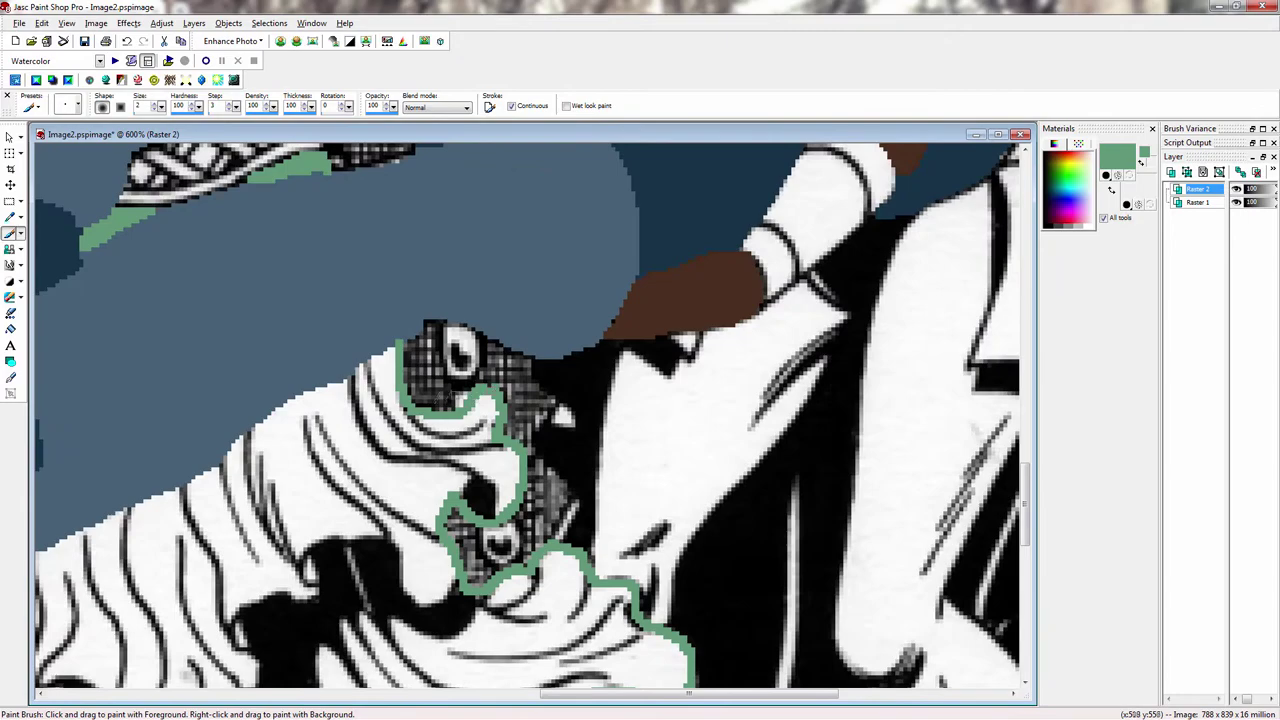
Step: Flood-fill the redhead's dress top and ruffled skirt with muted green
scroll(500, 430, down, 6)
click(10, 329)
click(368, 351)
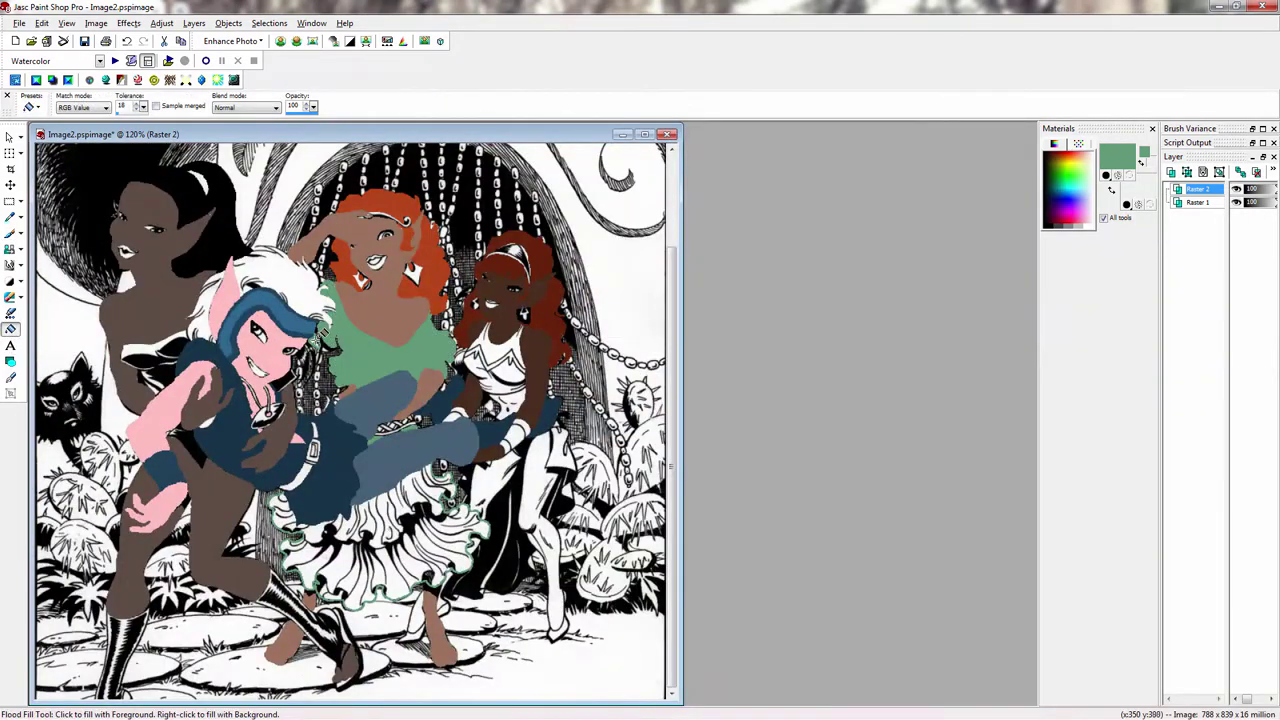
click(383, 562)
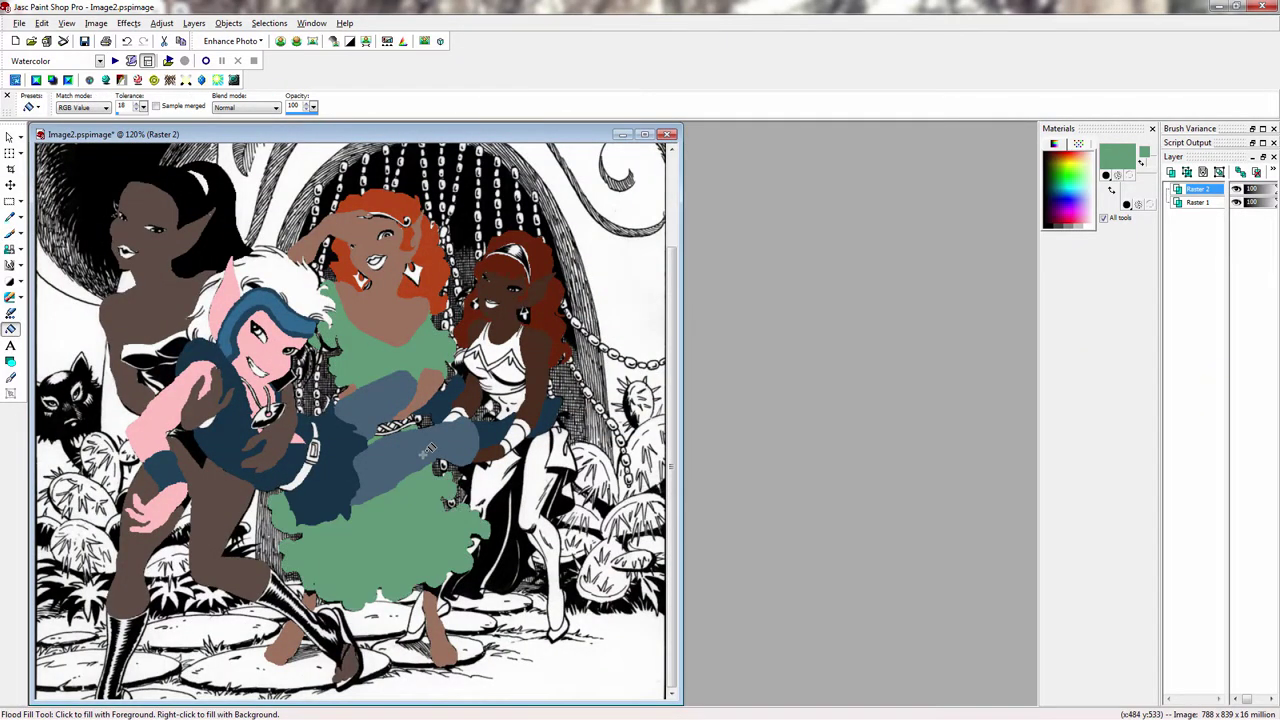
Step: Set the paint color to yellow #D8DE2C and flood-fill the redhead's two earrings
click(1125, 151)
click(711, 284)
click(768, 306)
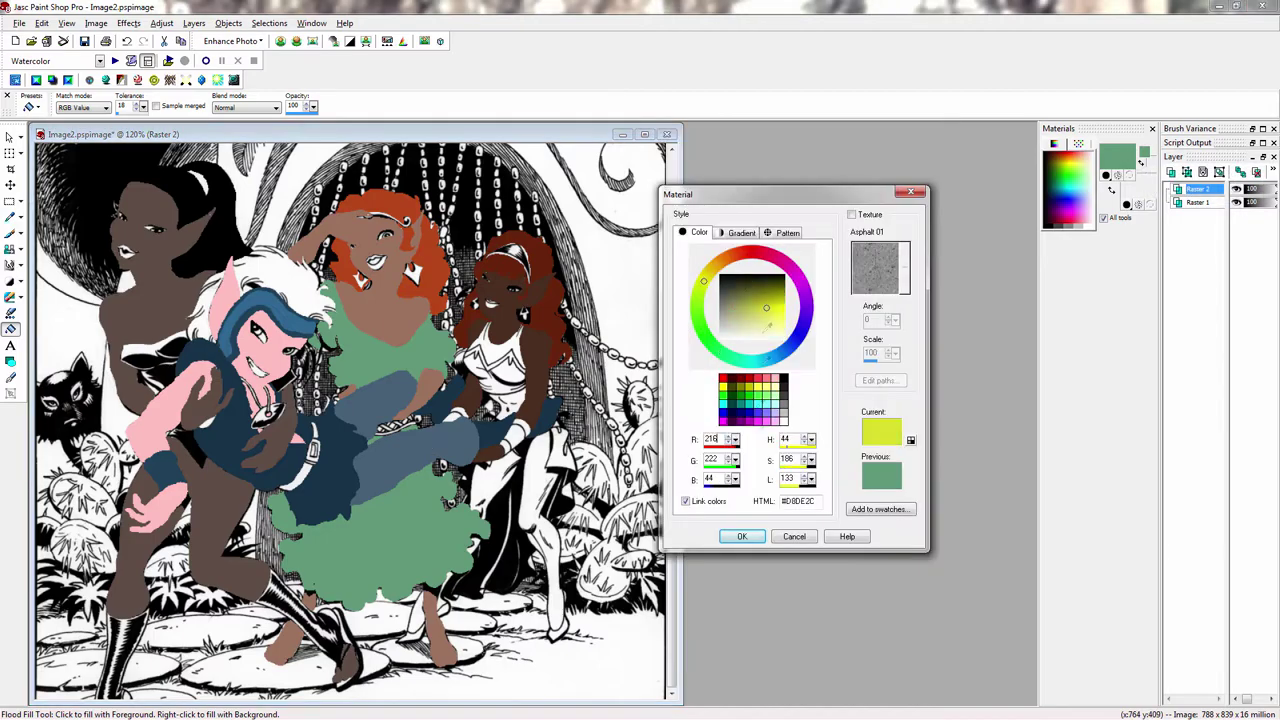
click(743, 537)
scroll(490, 420, up, 6)
click(493, 431)
click(706, 389)
Step: Flood-fill the redhead's circlet and the black-haired elf's hair band with yellow
scroll(595, 205, down, 1)
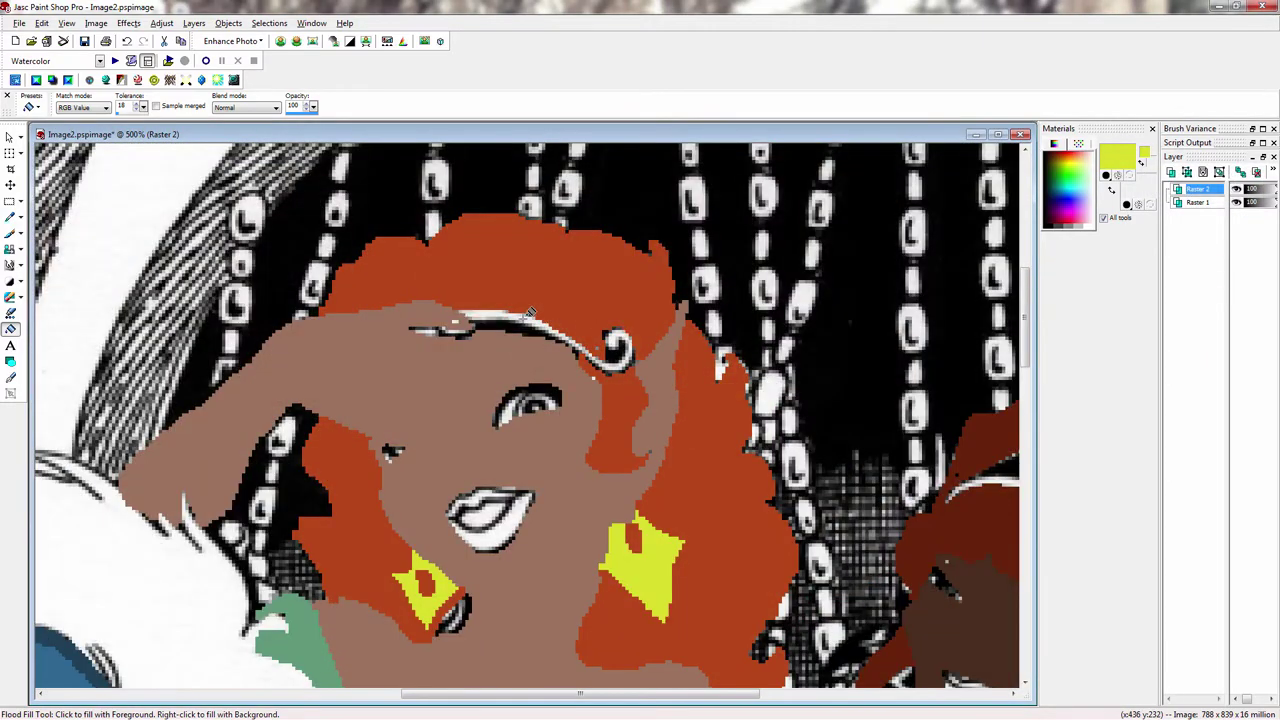
click(524, 316)
scroll(529, 355, down, 4)
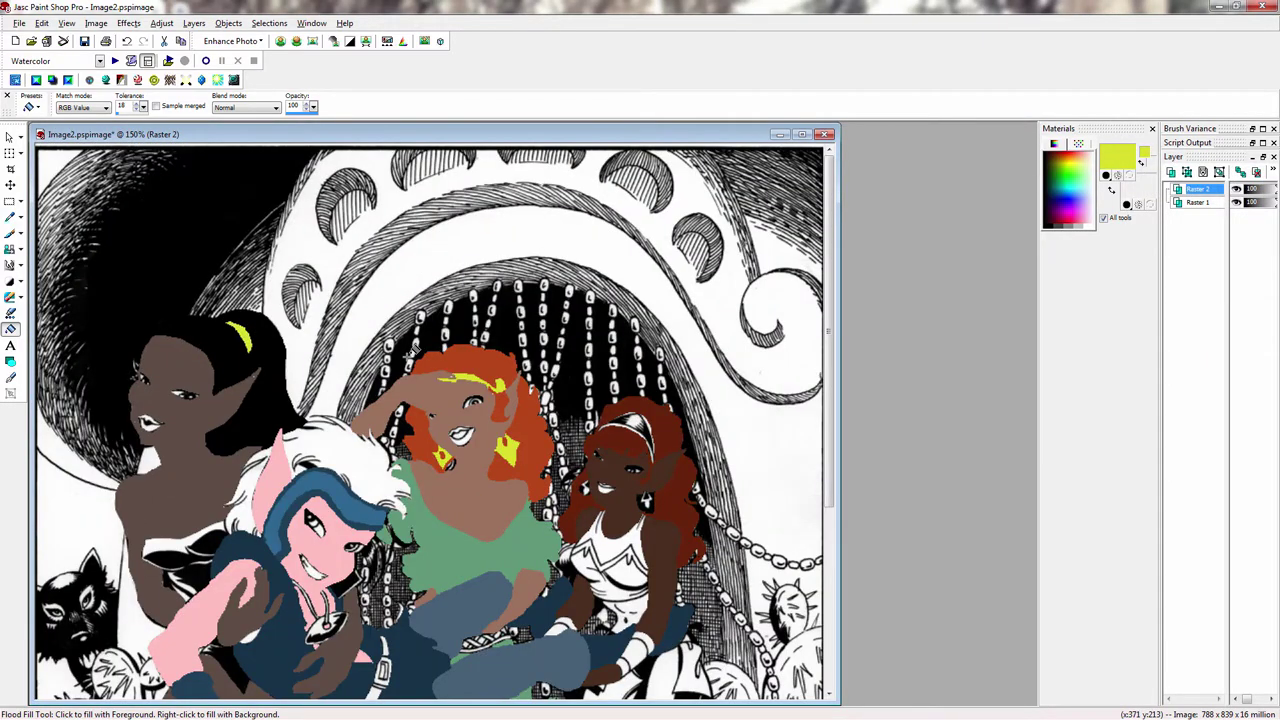
scroll(412, 347, down, 2)
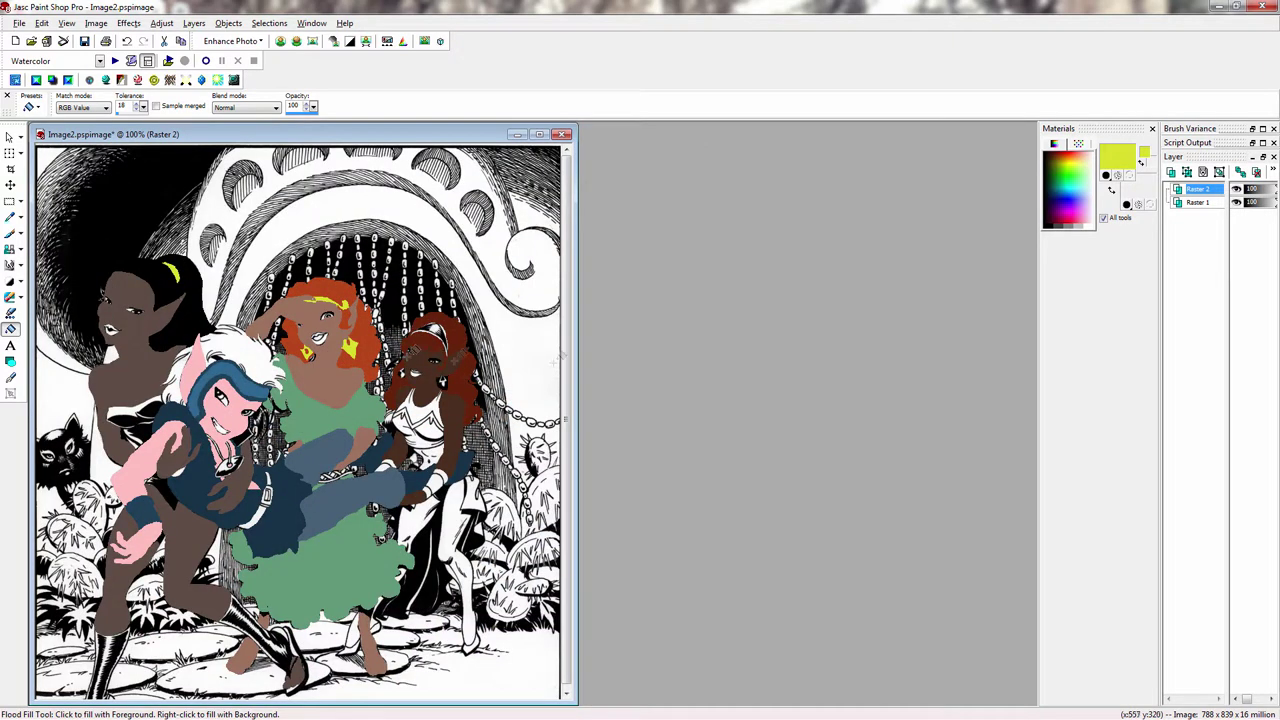
Step: Choose a dark green and outline the rounded cactus pad beside the dark-skinned elf and around the hanging chain's end
click(1070, 171)
click(1121, 155)
click(752, 303)
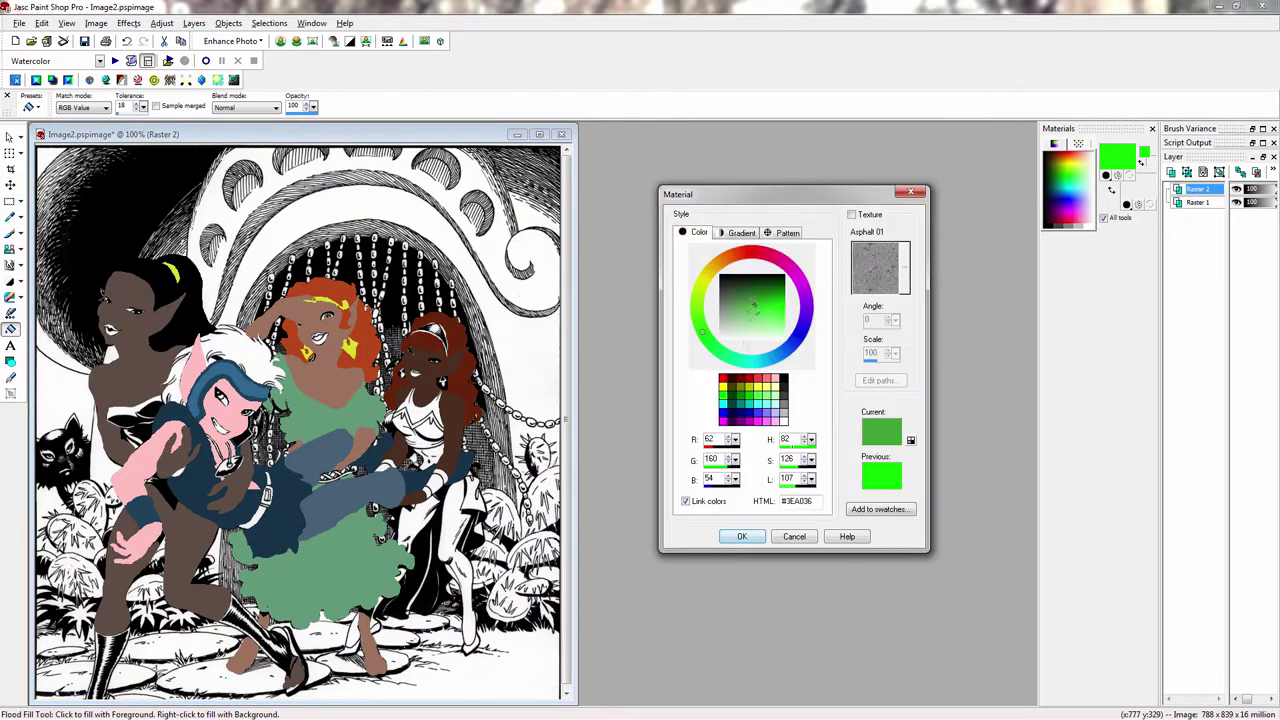
click(743, 296)
click(741, 538)
key(b)
scroll(700, 472, up, 5)
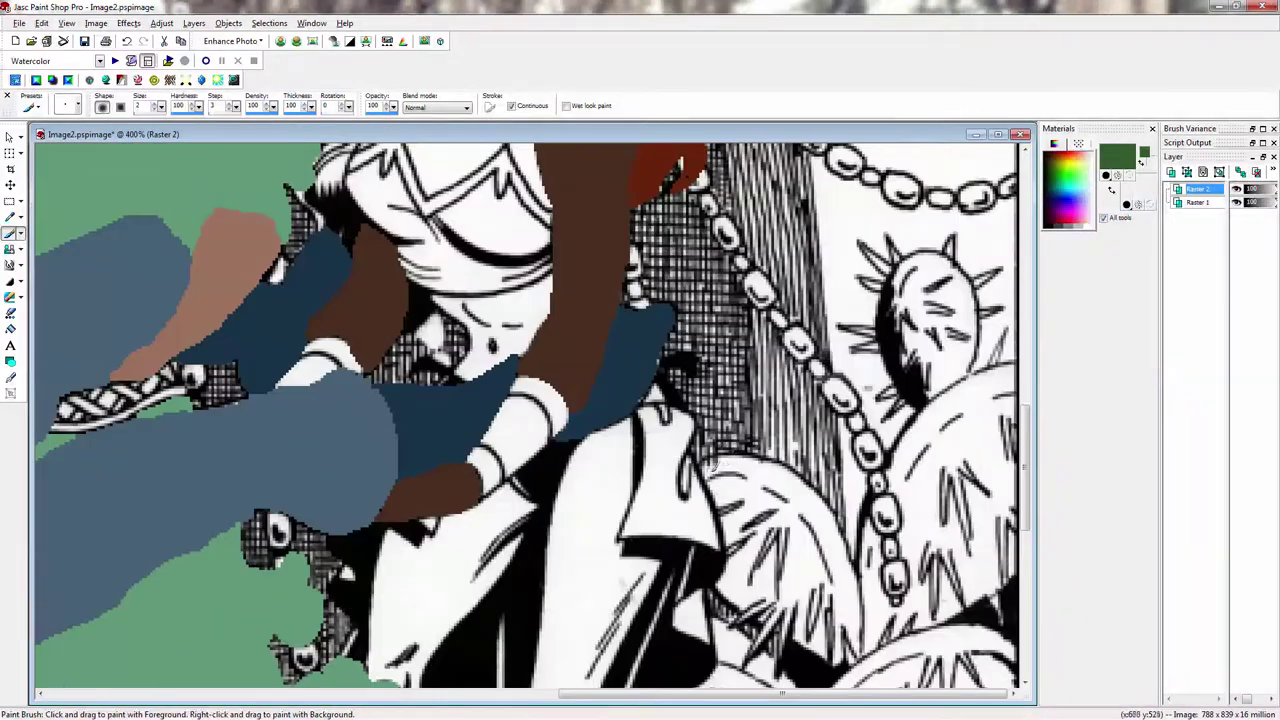
drag(697, 462, 721, 553)
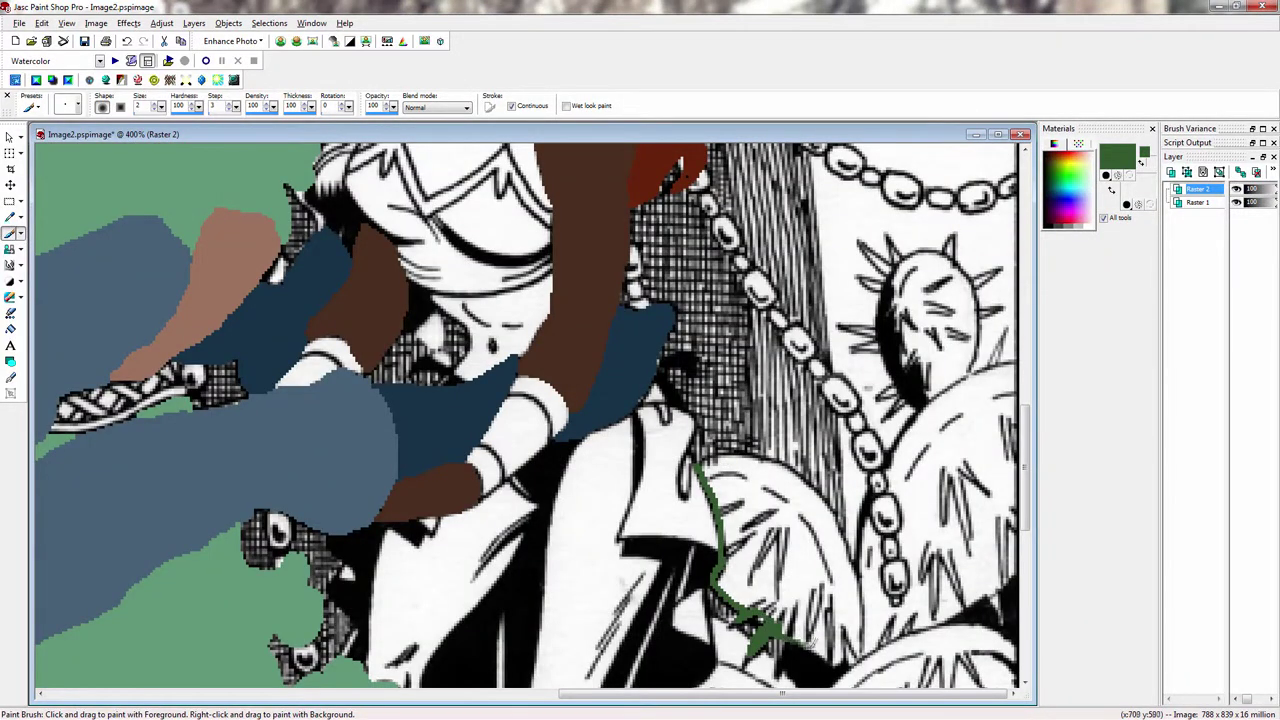
mouse_move(700, 460)
mouse_down()
mouse_move(788, 479)
mouse_move(850, 557)
mouse_move(862, 512)
mouse_up()
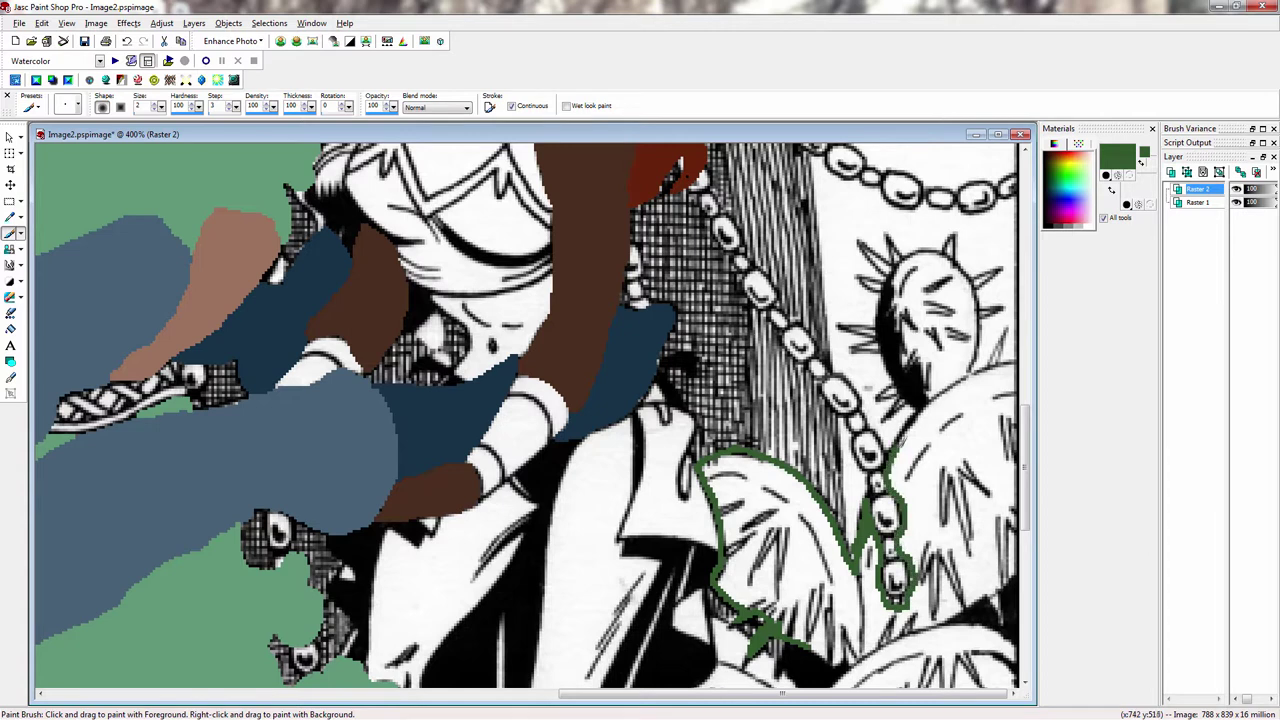
Step: Outline the upright oval cactus pad and its spines in dark green
drag(860, 346, 884, 322)
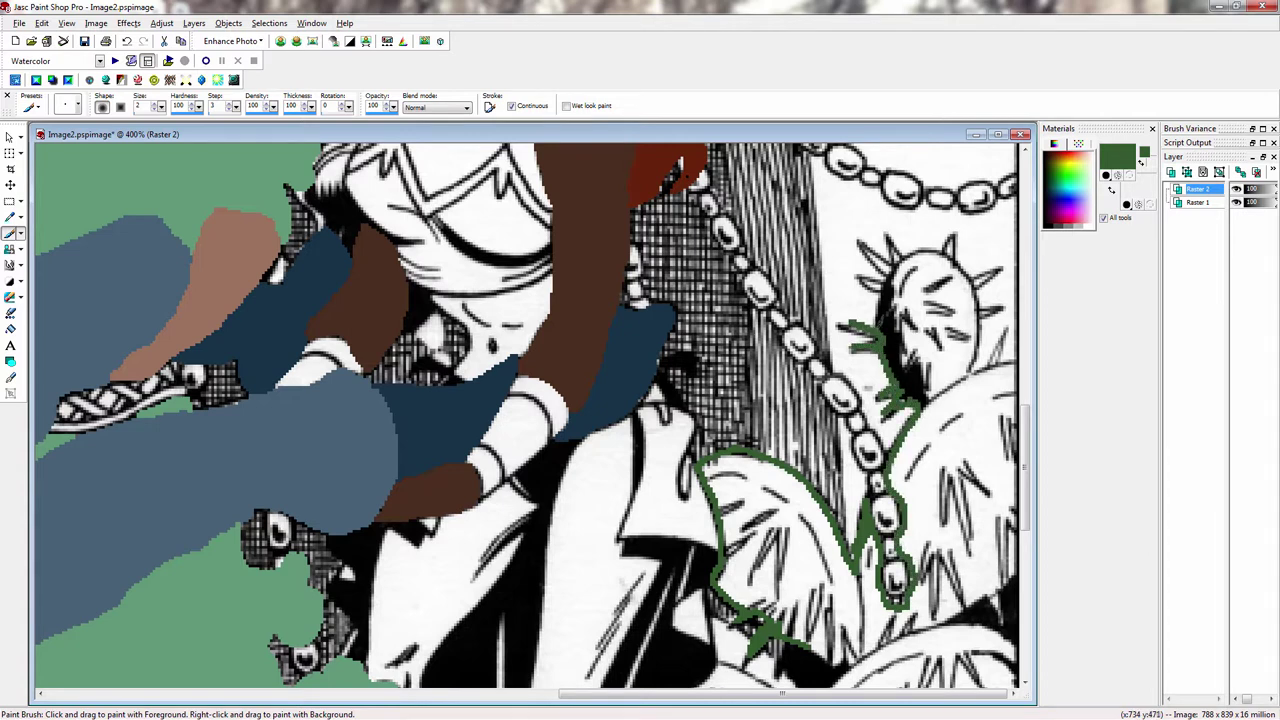
drag(890, 272, 866, 250)
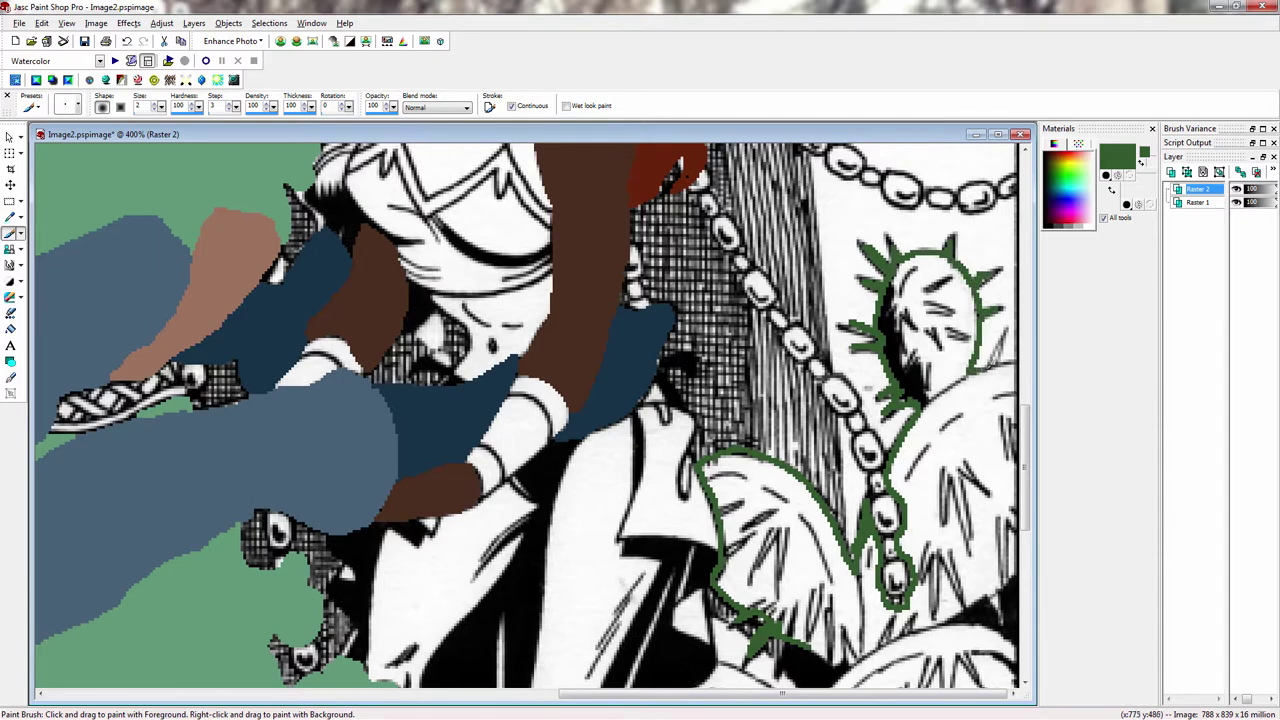
scroll(955, 366, down, 1)
scroll(930, 603, down, 1)
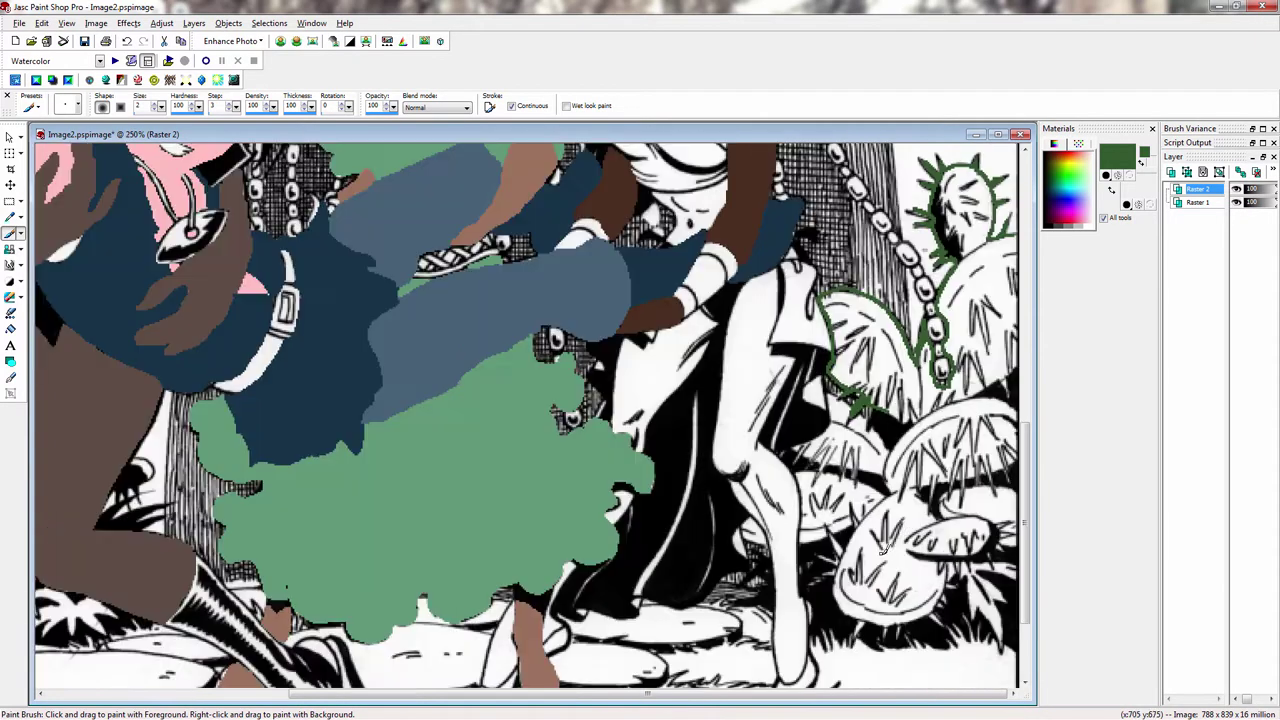
Step: Outline the remaining lower cactus pads and spiky leaves beside the dark-skinned elf's legs in dark green and flood-fill the whole cluster
scroll(820, 430, up, 2)
mouse_move(792, 356)
mouse_down()
mouse_move(841, 374)
mouse_move(806, 428)
mouse_up()
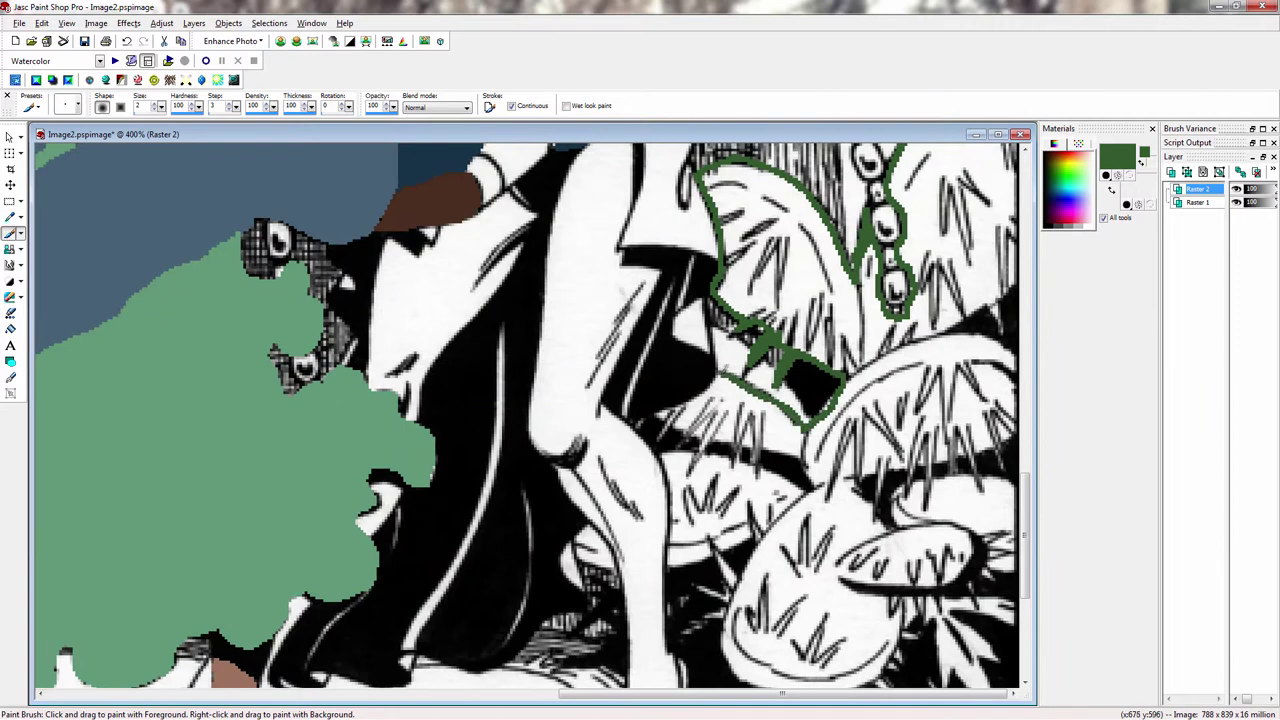
mouse_move(664, 482)
mouse_down()
mouse_move(668, 527)
mouse_move(712, 568)
mouse_up()
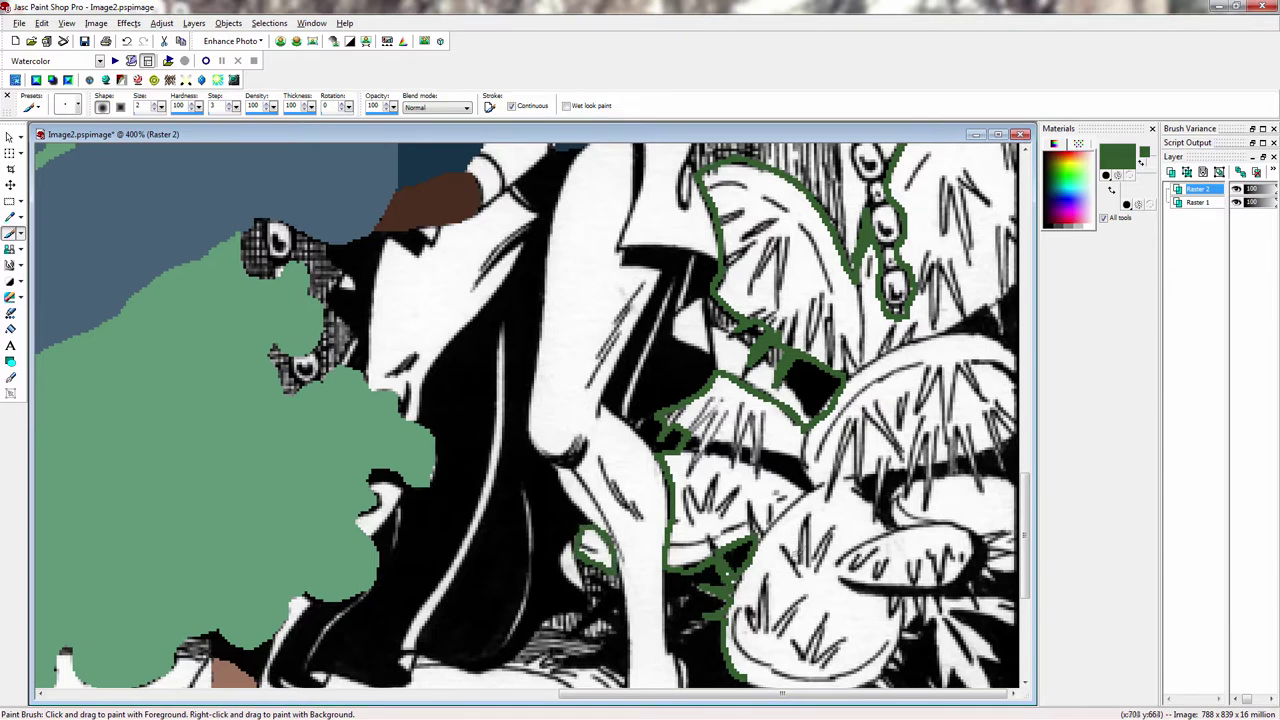
scroll(760, 519, up, 2)
drag(620, 452, 830, 412)
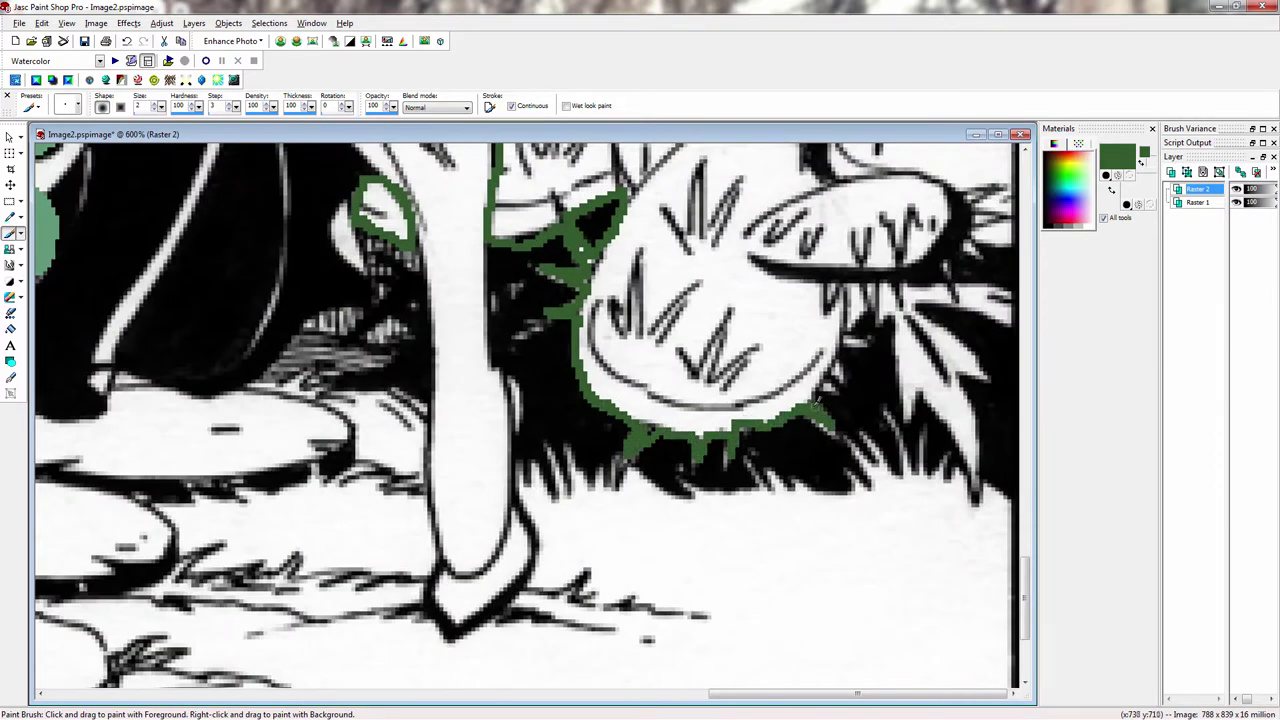
mouse_move(845, 340)
mouse_down()
mouse_move(905, 385)
mouse_move(975, 495)
mouse_move(912, 312)
mouse_up()
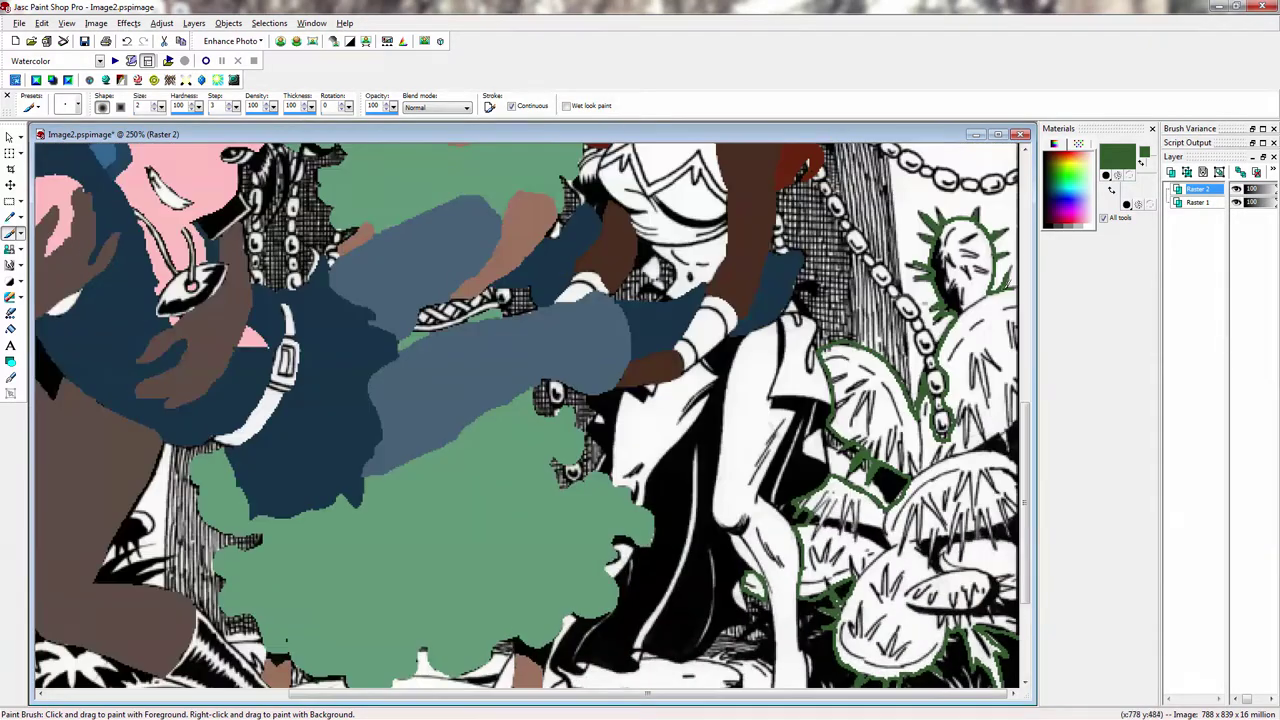
click(11, 328)
click(790, 578)
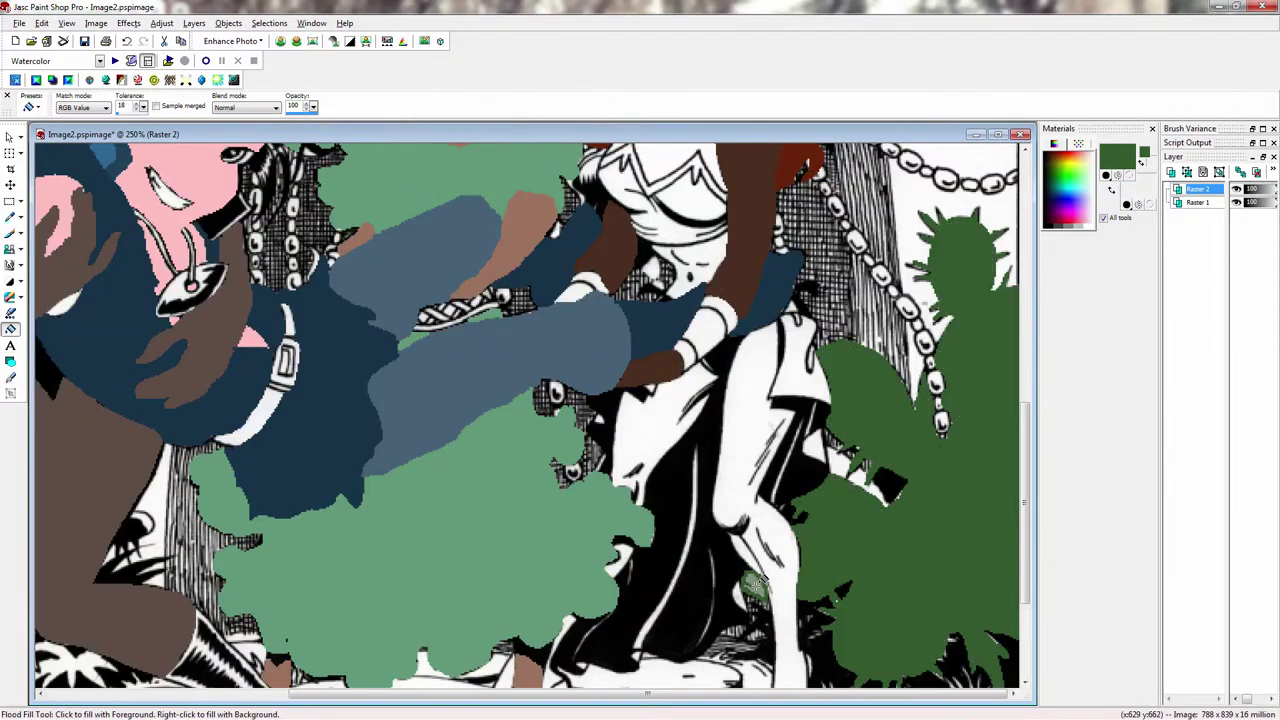
Step: Outline the cactus pads and spines below the black cat and beside the black-haired elf's leg in dark green
scroll(527, 550, down, 2)
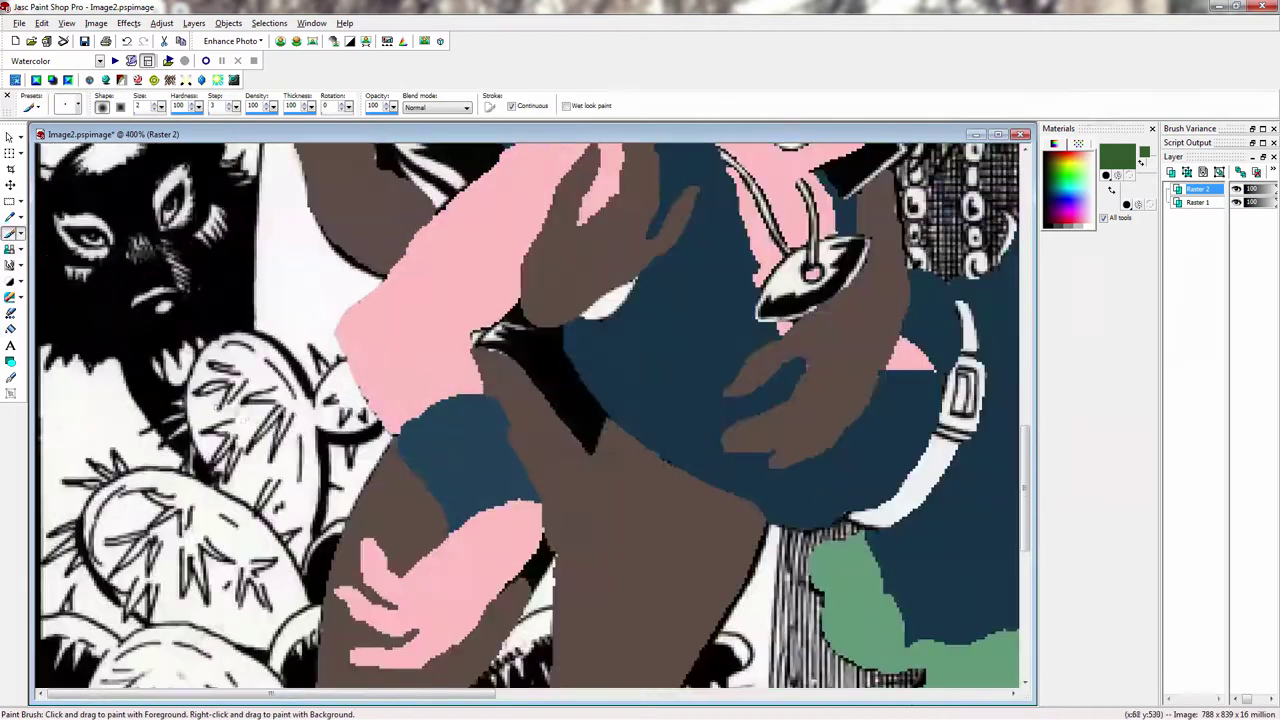
mouse_move(470, 400)
mouse_down()
mouse_move(428, 440)
mouse_move(400, 417)
mouse_move(410, 490)
mouse_up()
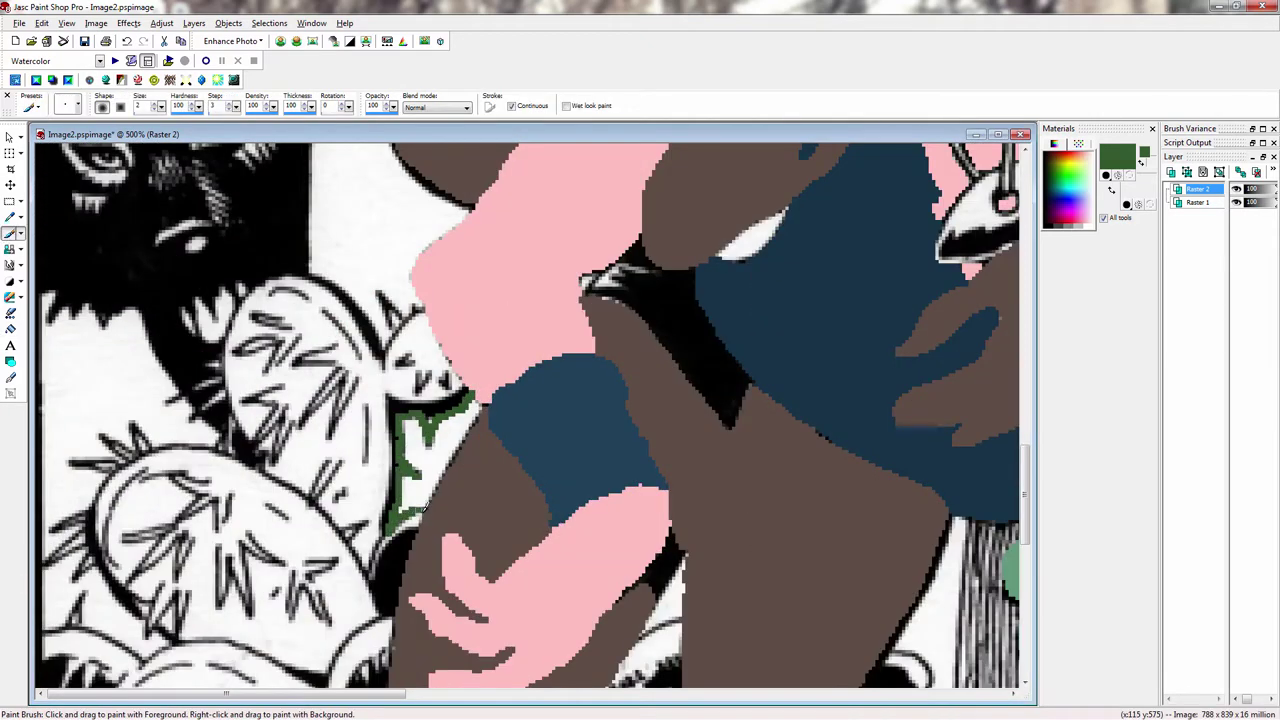
mouse_move(397, 330)
mouse_down()
mouse_move(300, 280)
mouse_move(258, 290)
mouse_move(222, 352)
mouse_up()
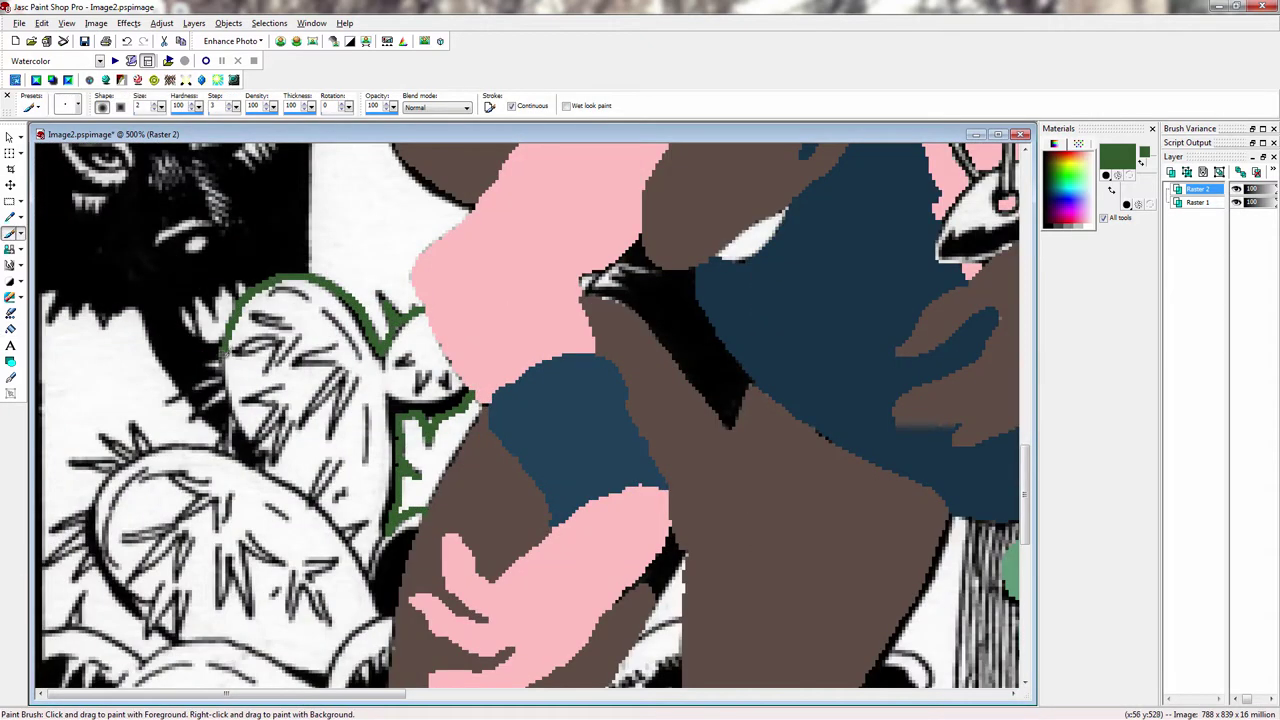
mouse_move(233, 410)
mouse_down()
mouse_move(258, 460)
mouse_move(138, 445)
mouse_up()
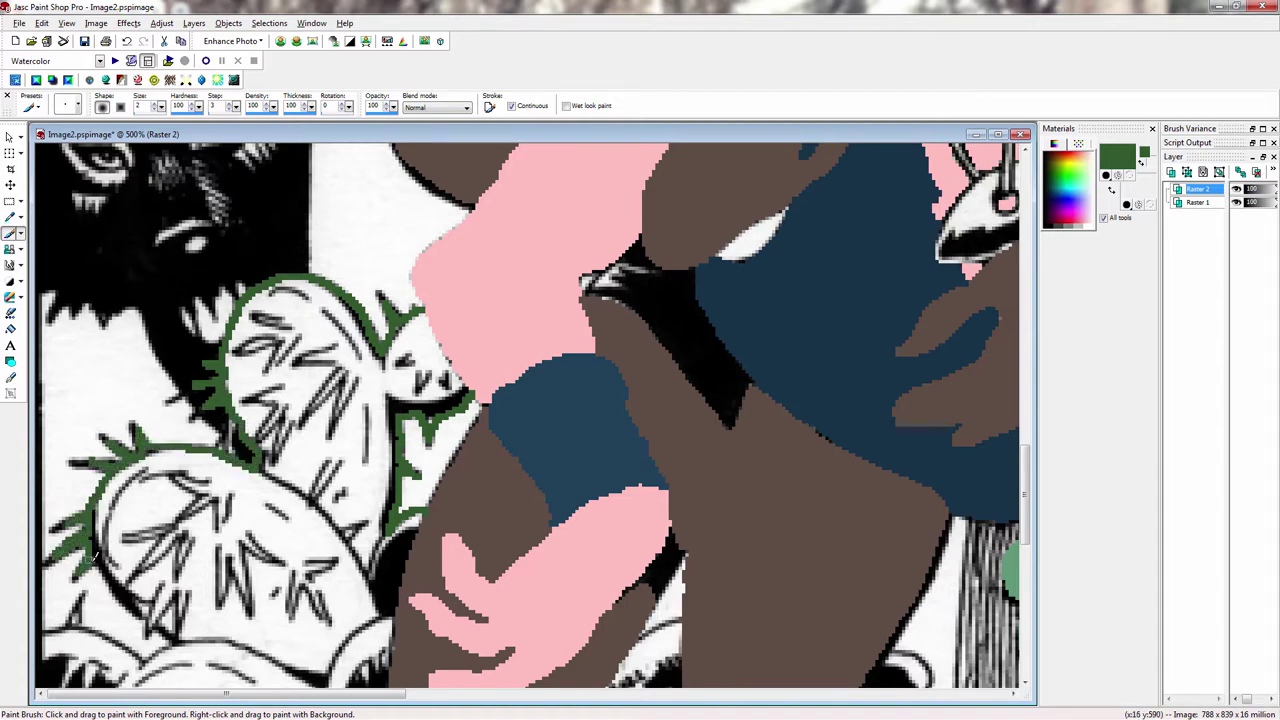
scroll(94, 558, down, 1)
drag(85, 405, 129, 464)
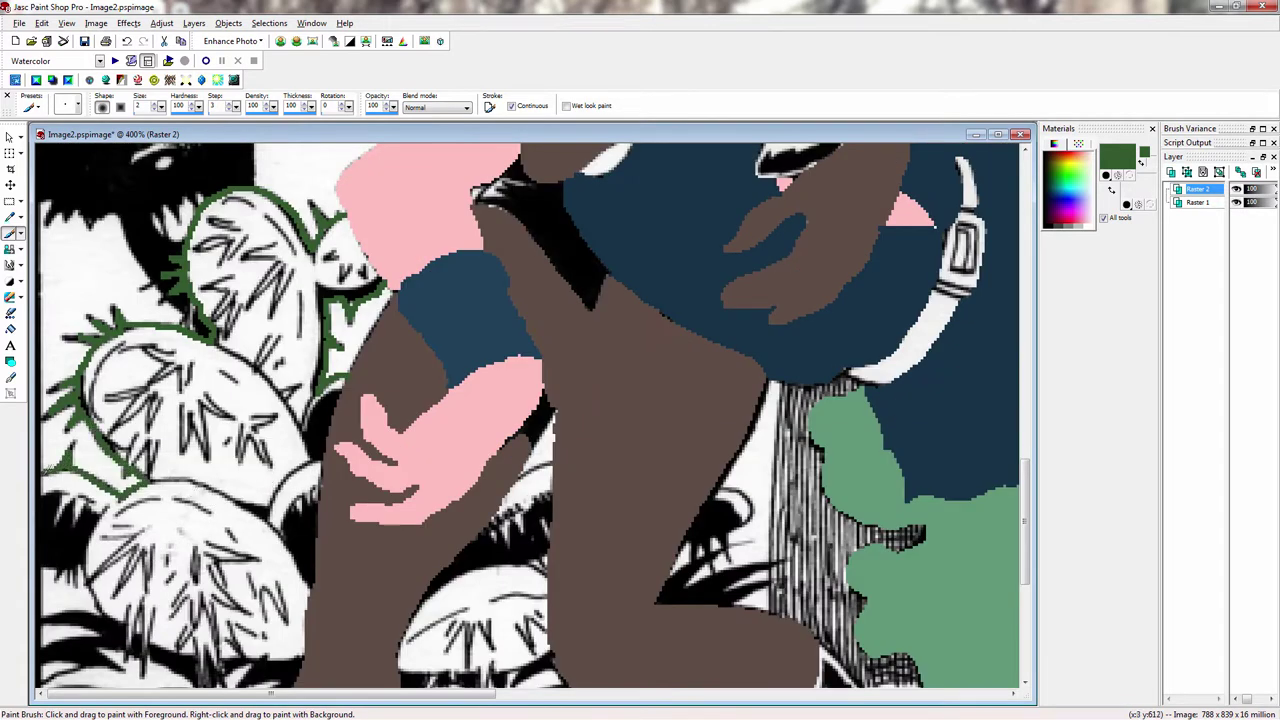
mouse_move(44, 466)
mouse_down()
mouse_move(40, 498)
mouse_move(42, 546)
mouse_move(85, 645)
mouse_up()
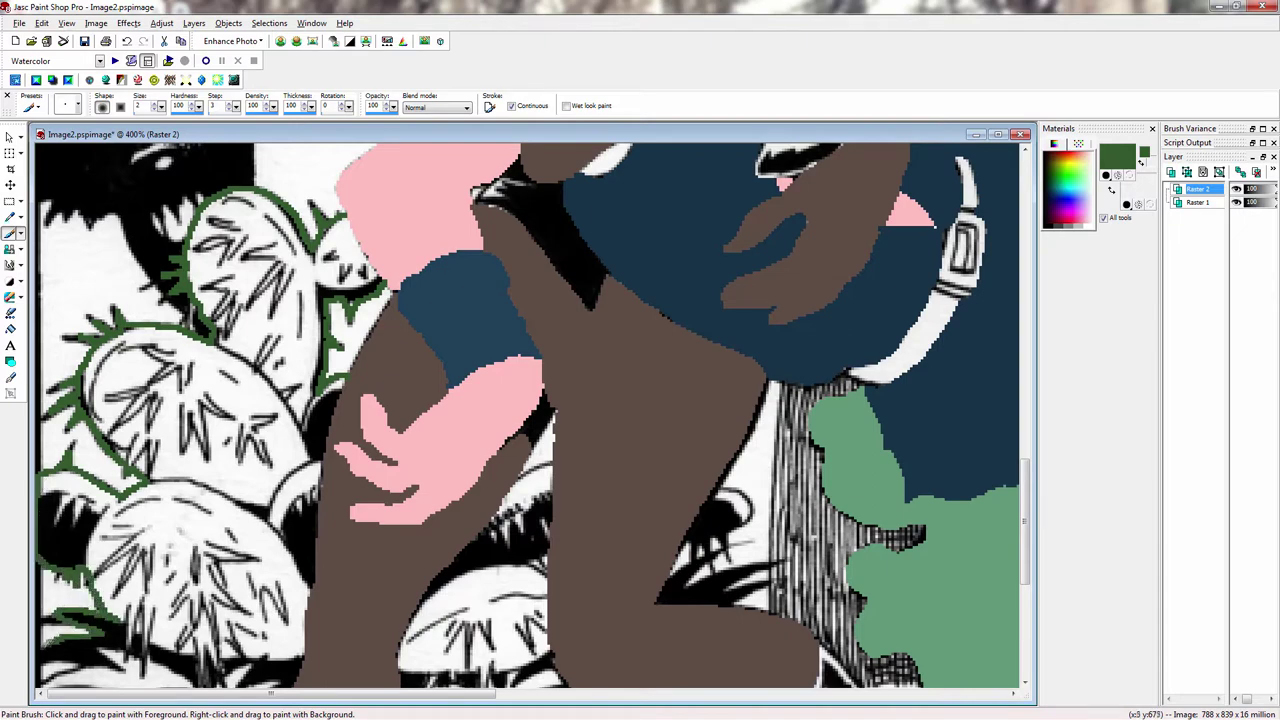
Step: Outline the spiky ground plants around the black-haired elf's legs in dark green and flood-fill that cactus and plant cluster
drag(85, 645, 45, 672)
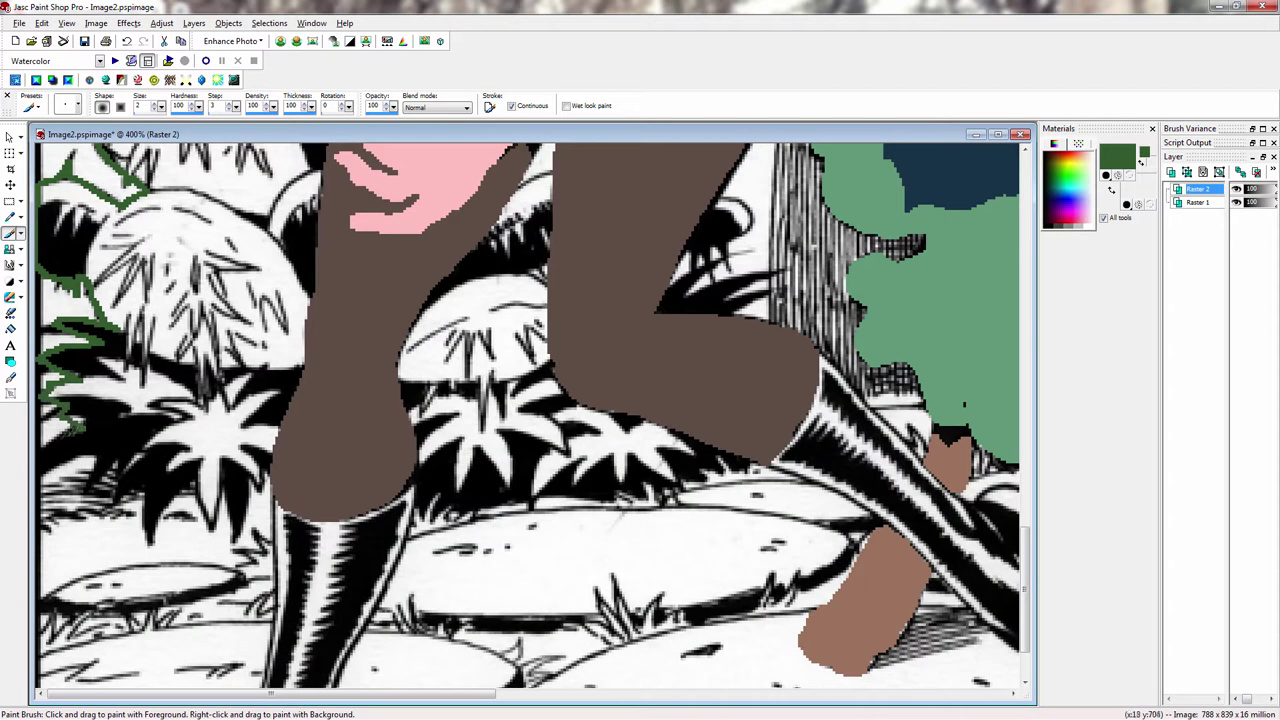
drag(78, 432, 100, 478)
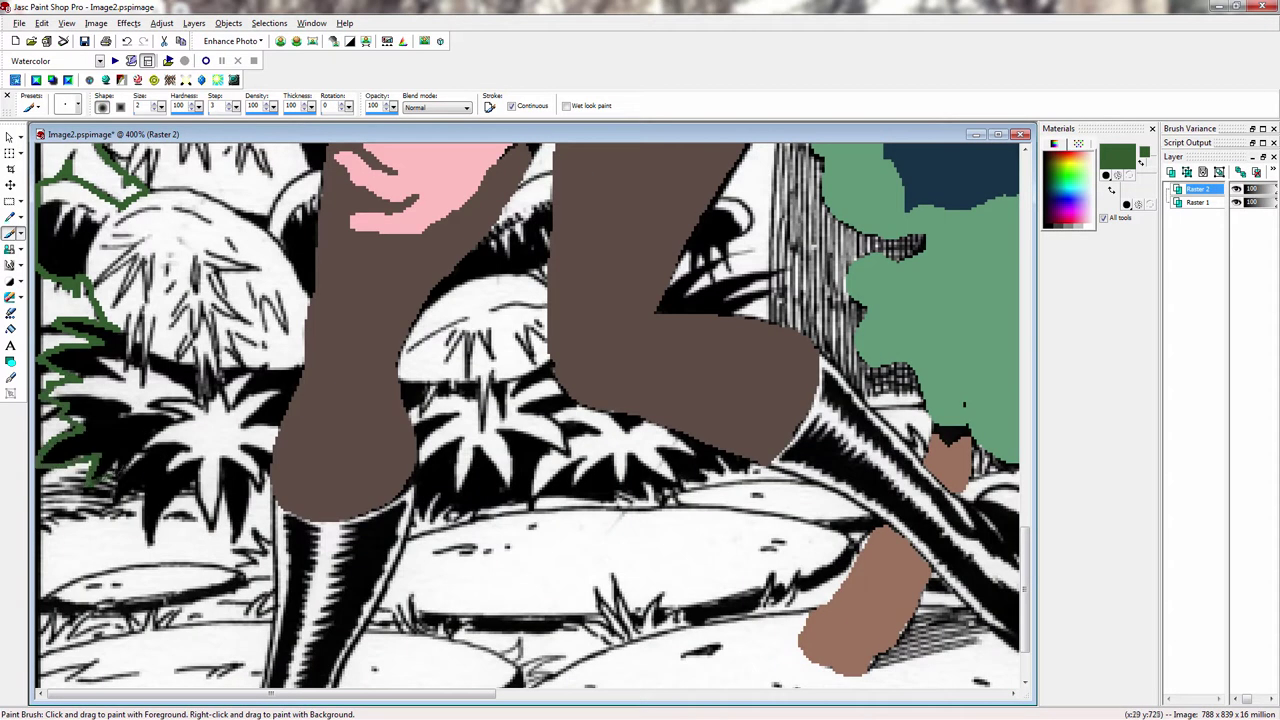
mouse_move(150, 538)
mouse_down()
mouse_move(190, 488)
mouse_move(235, 538)
mouse_move(262, 478)
mouse_up()
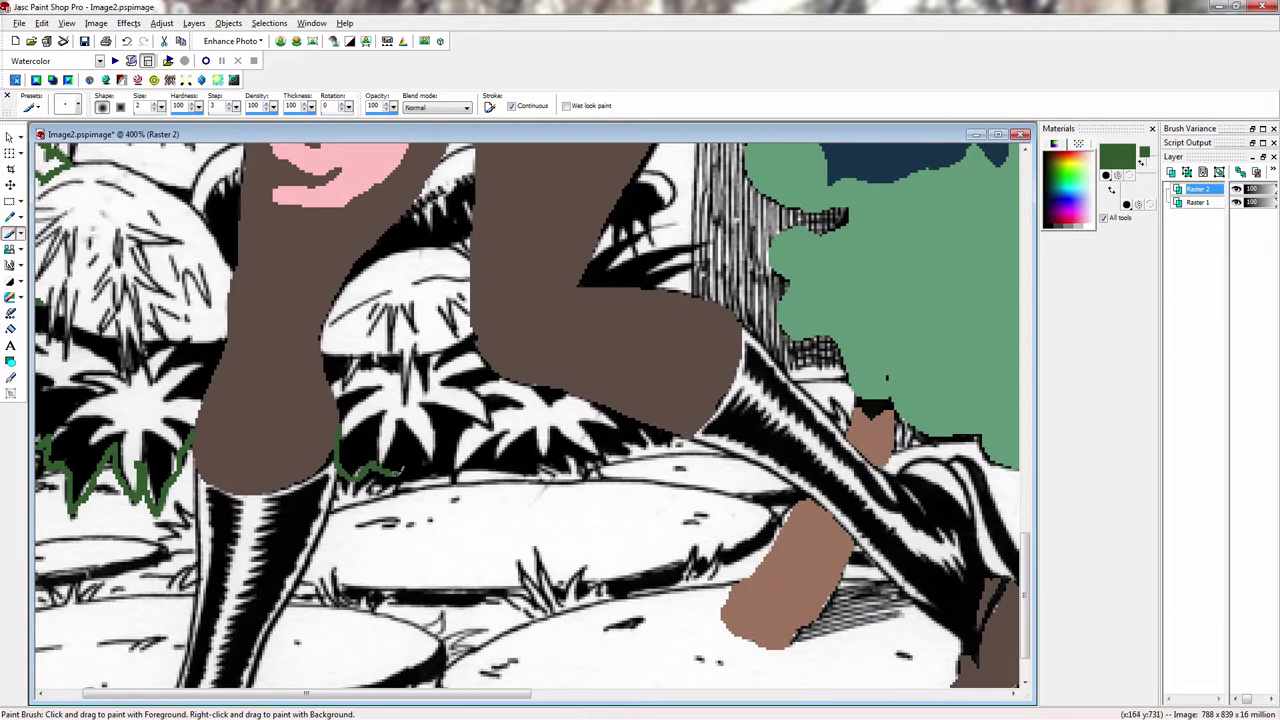
mouse_move(400, 466)
mouse_down()
mouse_move(457, 464)
mouse_move(515, 475)
mouse_move(676, 436)
mouse_up()
scroll(676, 436, up, 1)
mouse_move(550, 372)
mouse_down()
mouse_move(455, 365)
mouse_move(505, 300)
mouse_move(487, 252)
mouse_up()
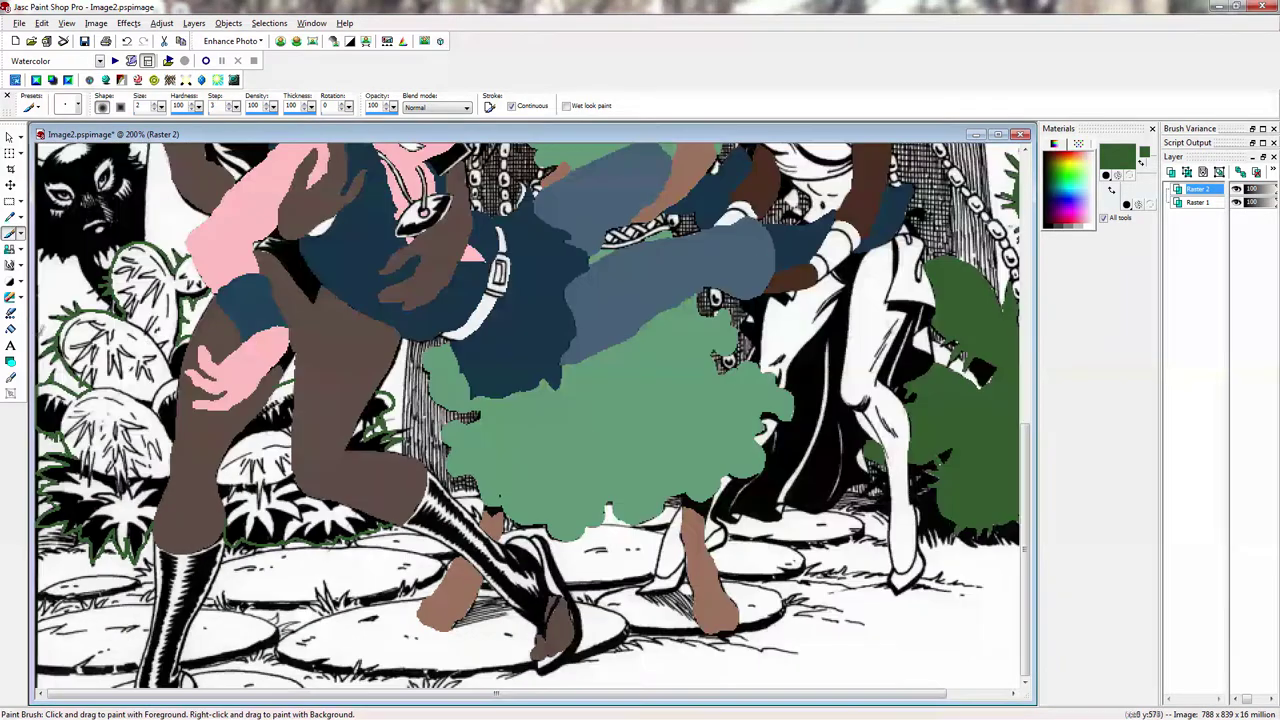
key(f)
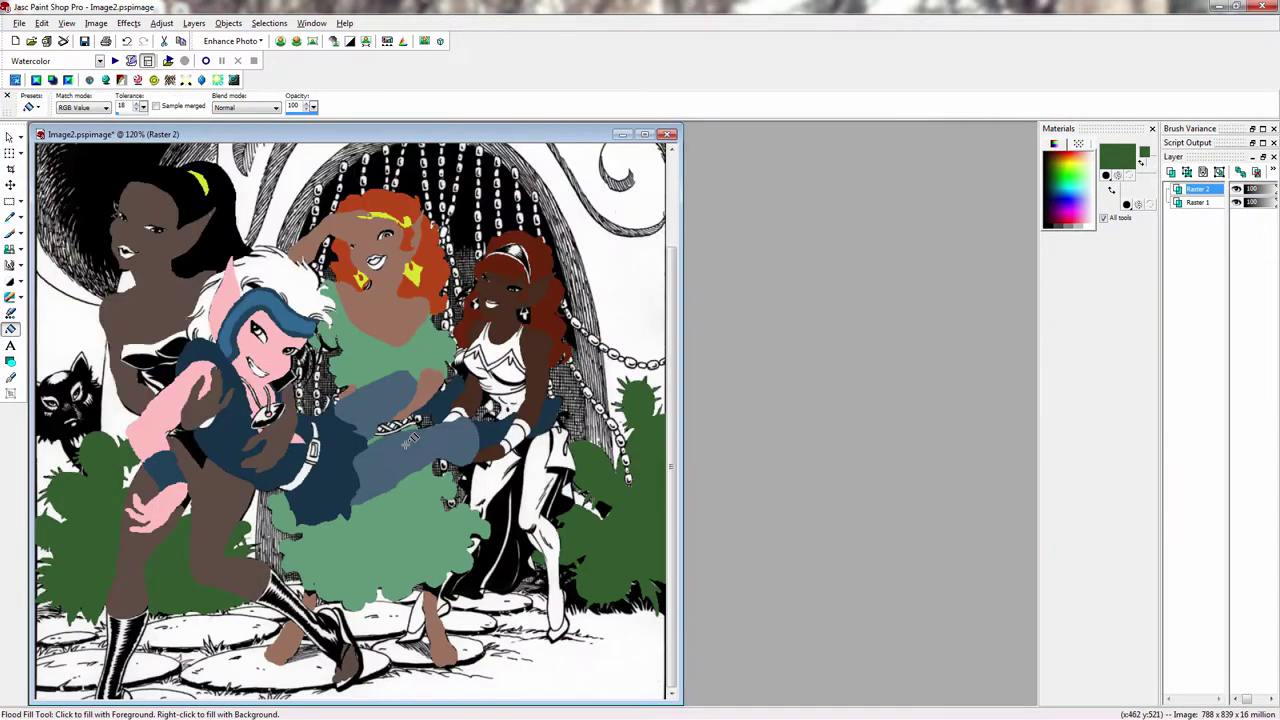
Step: Choose a light tan paint color and outline the hatched wall pillar along both sides of the hanging chain above the cactus
click(1125, 159)
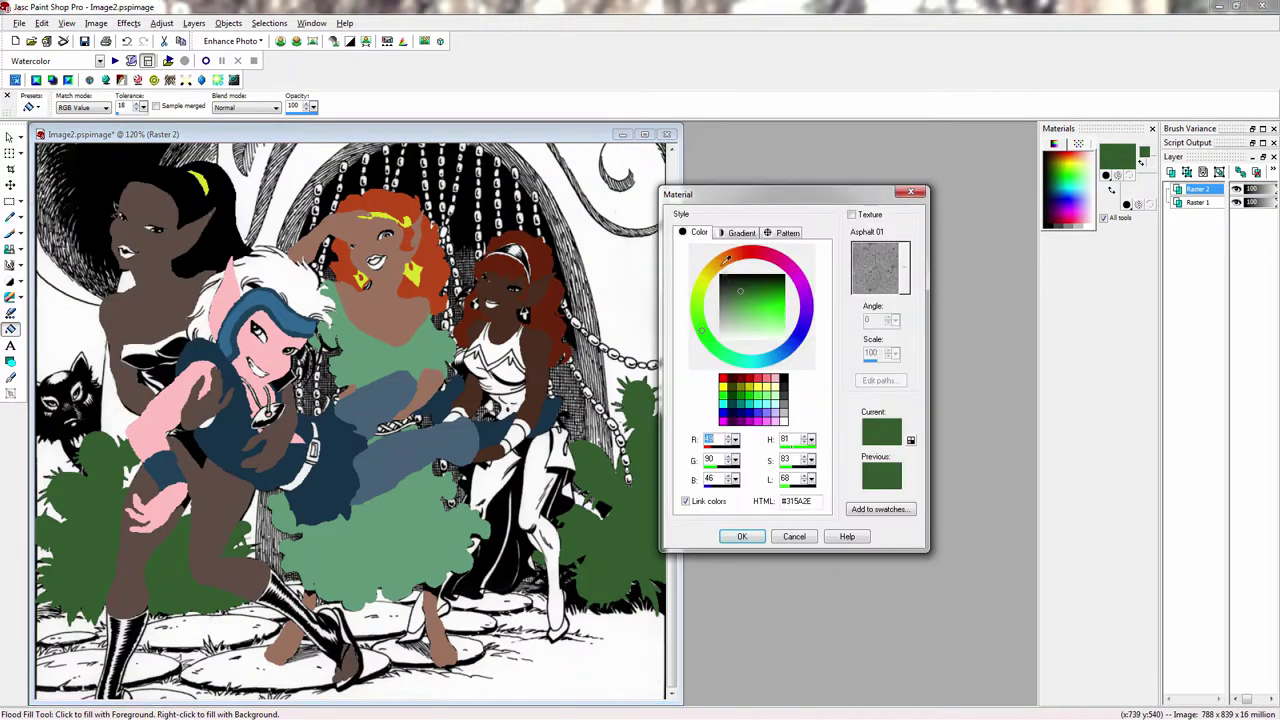
click(715, 264)
click(748, 309)
click(743, 537)
click(9, 234)
scroll(590, 400, up, 4)
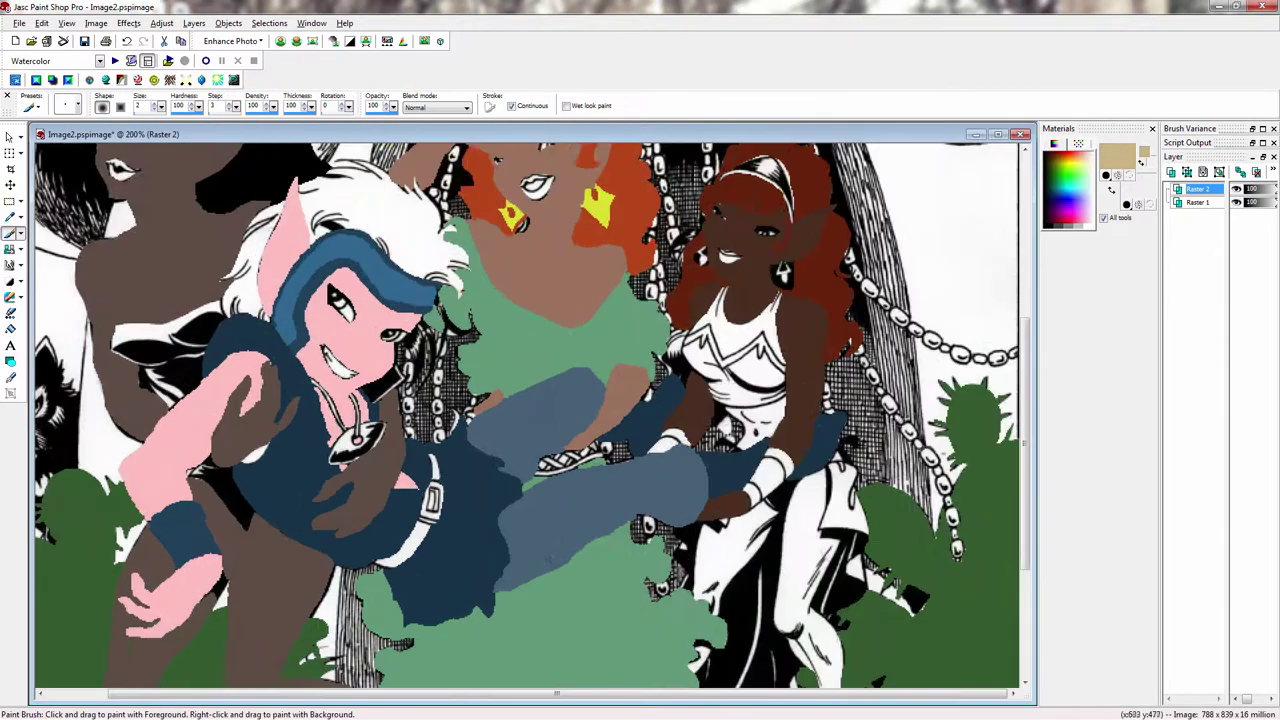
drag(753, 331, 753, 479)
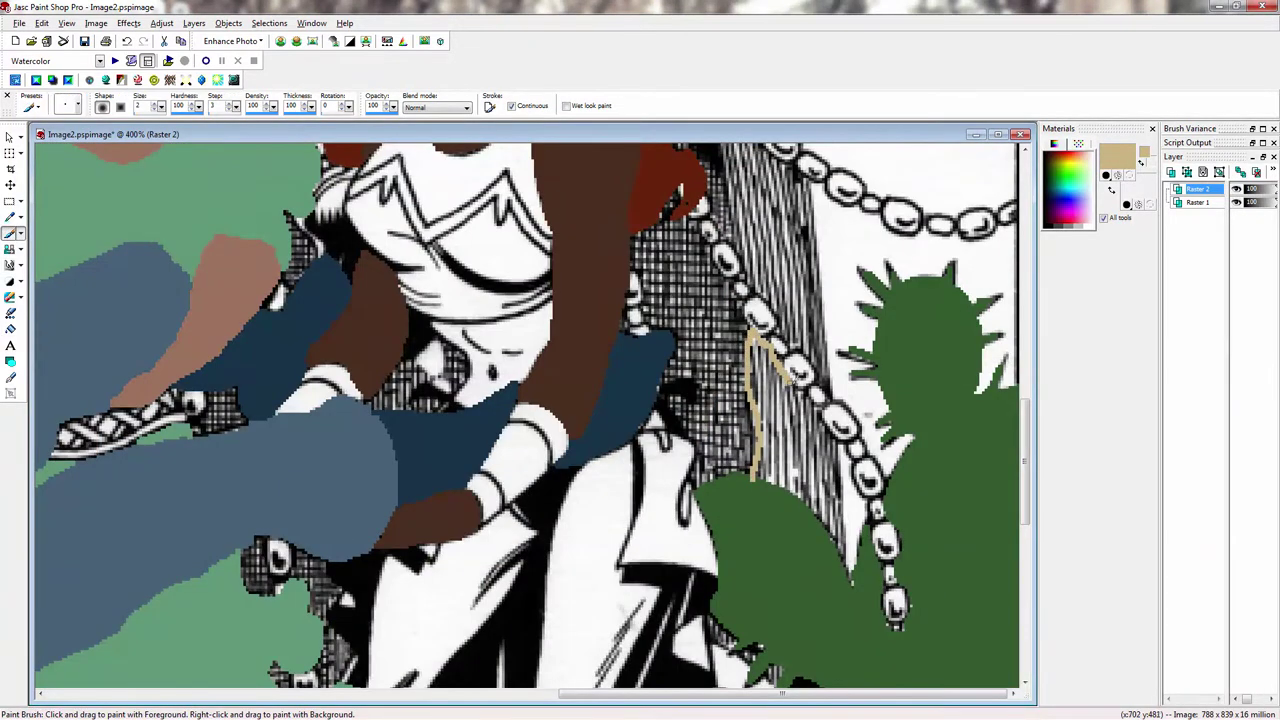
drag(886, 483, 838, 395)
mouse_move(795, 350)
mouse_down()
mouse_move(745, 262)
mouse_move(725, 168)
mouse_up()
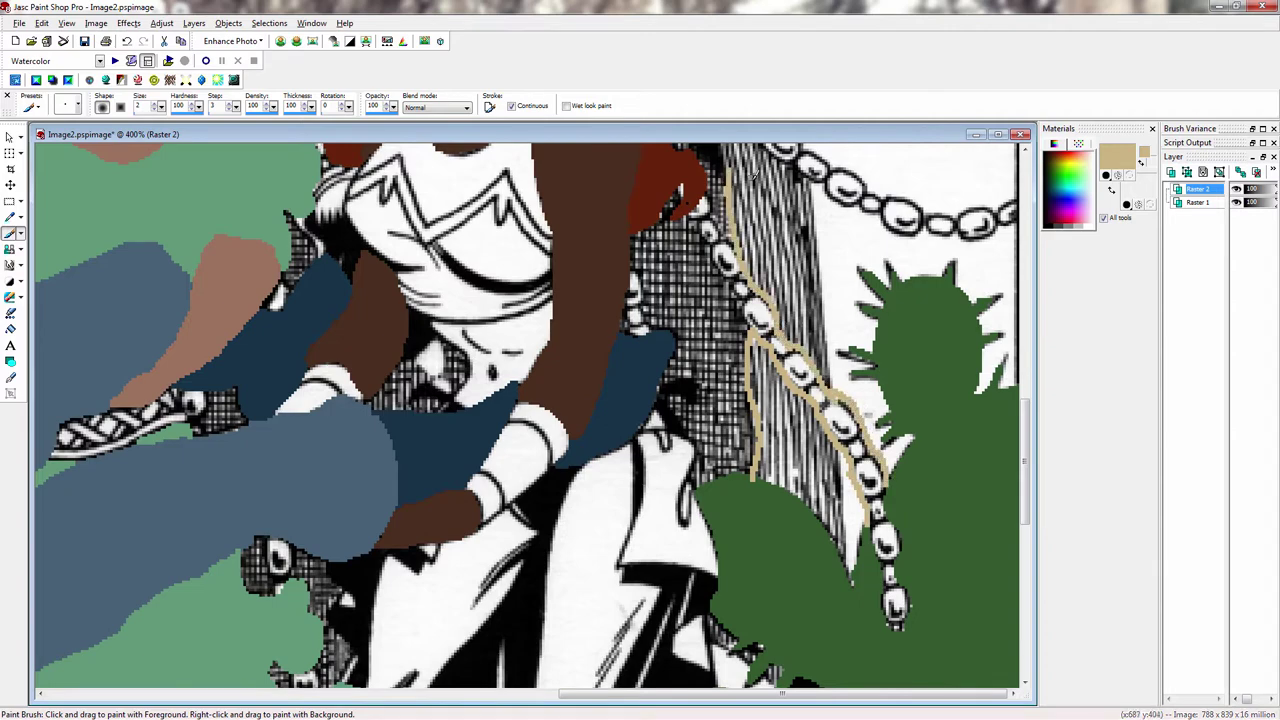
Step: Outline the wall in tan along the chain draped toward the picture edge and up the archway beside the dark-skinned elf's hair
scroll(725, 168, up, 2)
mouse_move(588, 456)
mouse_down()
mouse_move(568, 340)
mouse_move(689, 454)
mouse_move(836, 539)
mouse_move(924, 558)
mouse_move(1040, 532)
mouse_up()
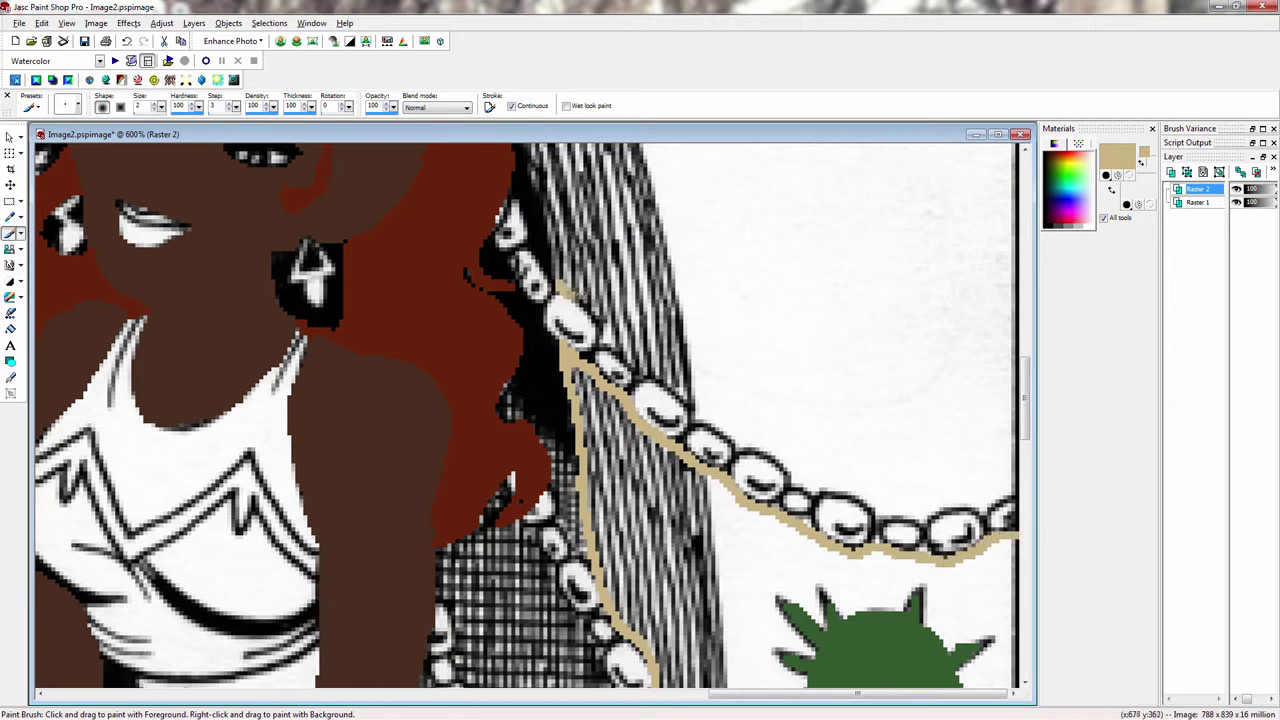
mouse_move(566, 290)
mouse_down()
mouse_move(683, 400)
mouse_move(821, 496)
mouse_move(910, 518)
mouse_move(1034, 478)
mouse_move(545, 240)
mouse_move(530, 160)
mouse_up()
scroll(530, 162, down, 3)
scroll(540, 260, up, 6)
mouse_move(434, 240)
mouse_down()
mouse_move(499, 452)
mouse_move(520, 575)
mouse_up()
scroll(524, 480, down, 5)
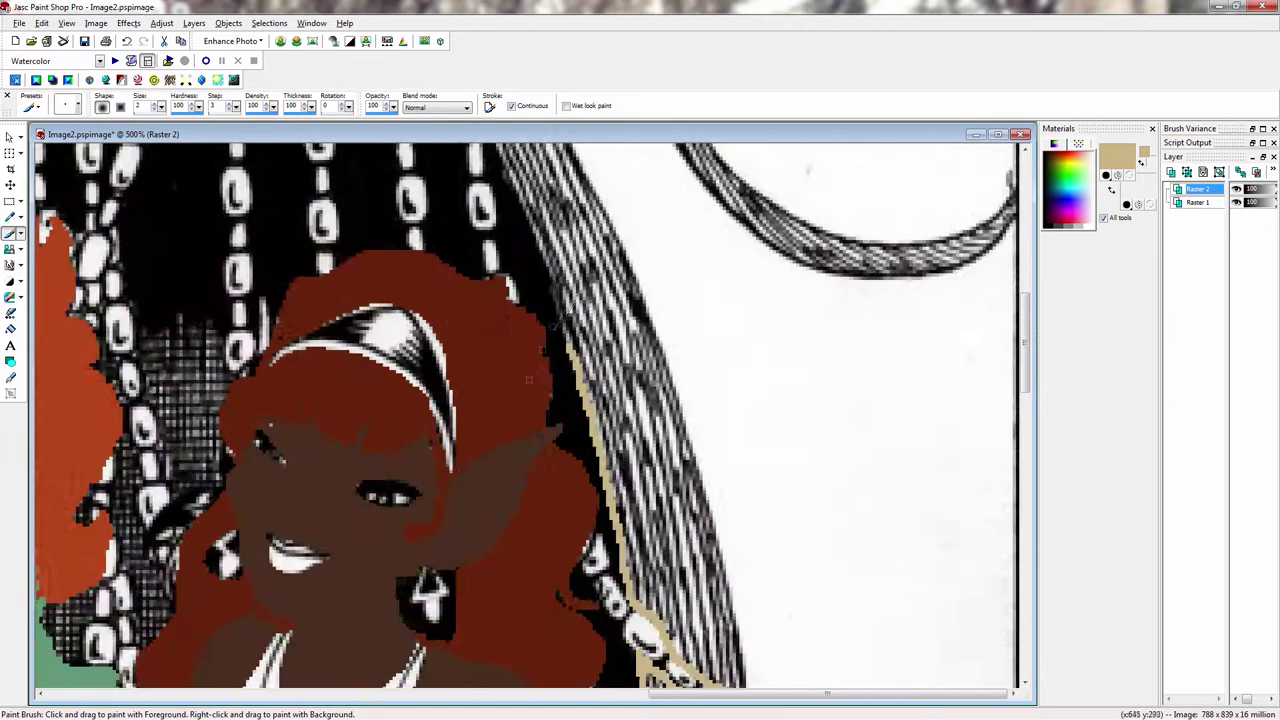
Step: Trace the archway's inner edge in tan around the tops of the hanging chains, down to the redhead's raised arm and the white hair
scroll(529, 379, down, 1)
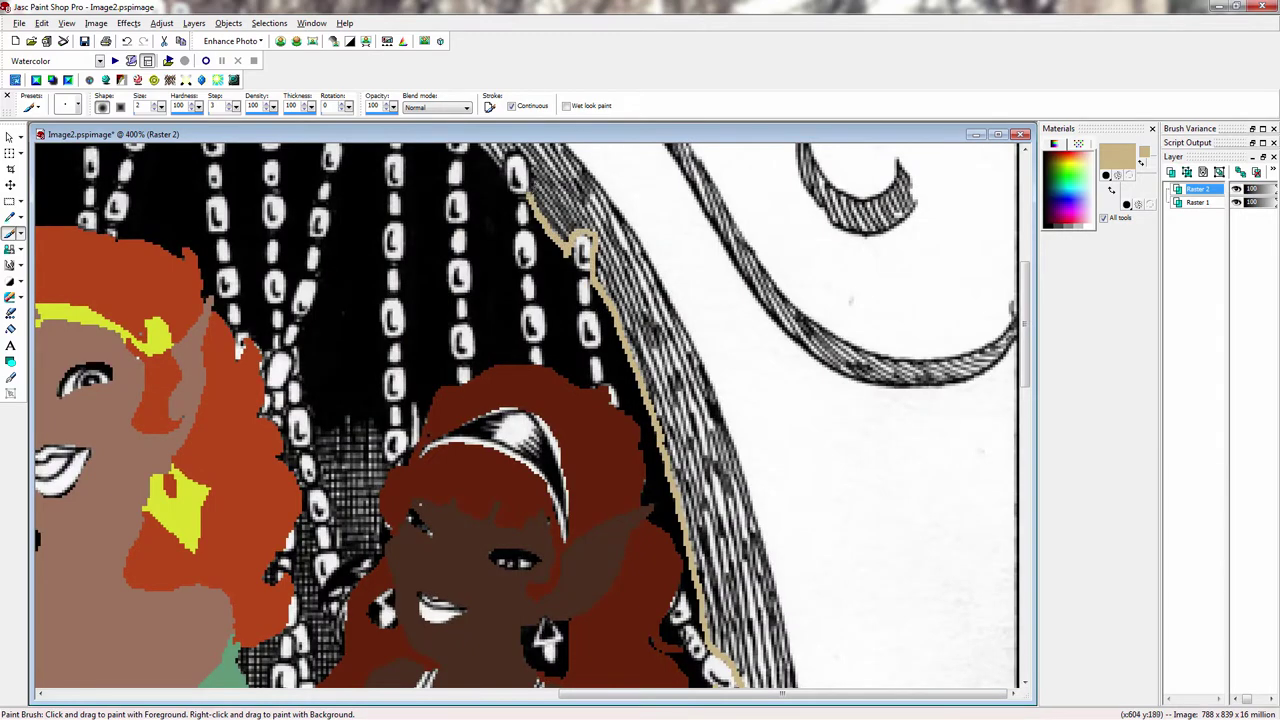
scroll(520, 293, up, 2)
mouse_move(536, 540)
mouse_down()
mouse_move(503, 495)
mouse_move(330, 420)
mouse_move(260, 422)
mouse_move(218, 400)
mouse_move(148, 412)
mouse_up()
scroll(125, 428, up, 2)
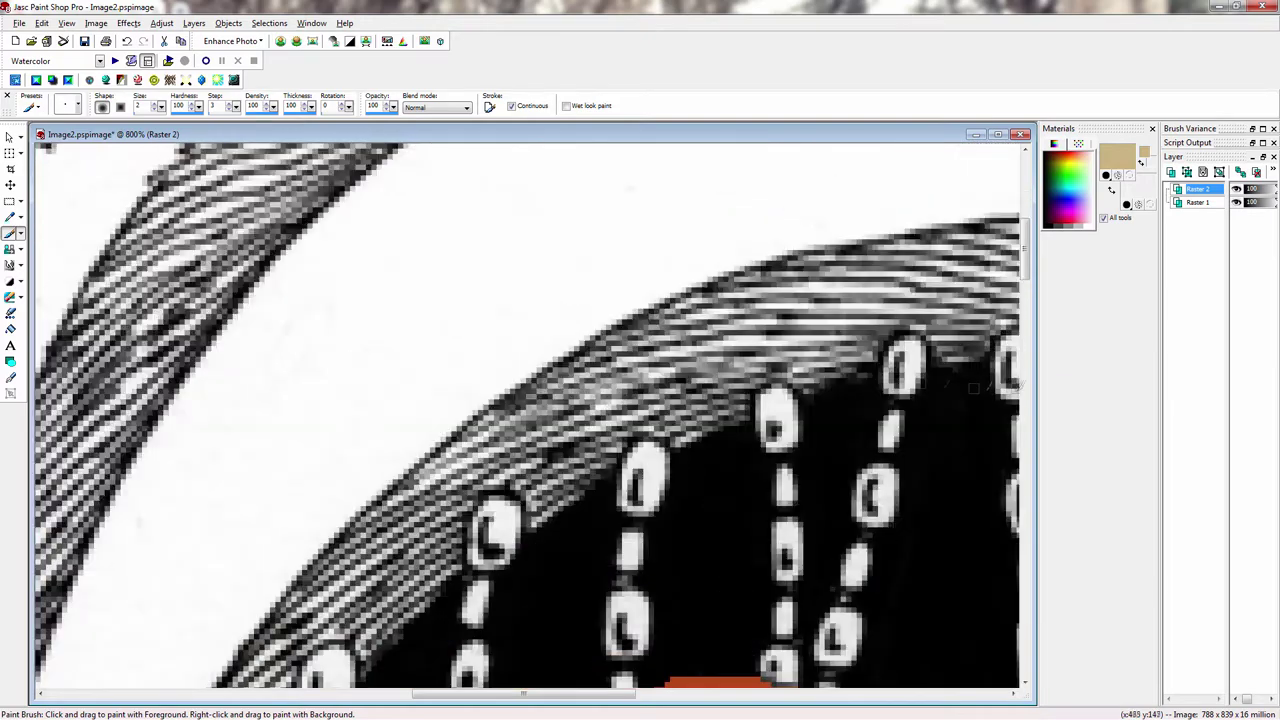
scroll(751, 399, down, 2)
mouse_move(557, 387)
mouse_down()
mouse_move(480, 397)
mouse_move(432, 387)
mouse_move(405, 411)
mouse_move(245, 465)
mouse_move(176, 515)
mouse_move(133, 497)
mouse_move(102, 569)
mouse_up()
scroll(101, 560, down, 1)
scroll(515, 430, up, 3)
mouse_move(577, 393)
mouse_down()
mouse_move(500, 477)
mouse_move(430, 475)
mouse_move(398, 632)
mouse_up()
scroll(398, 632, down, 1)
drag(545, 425, 483, 574)
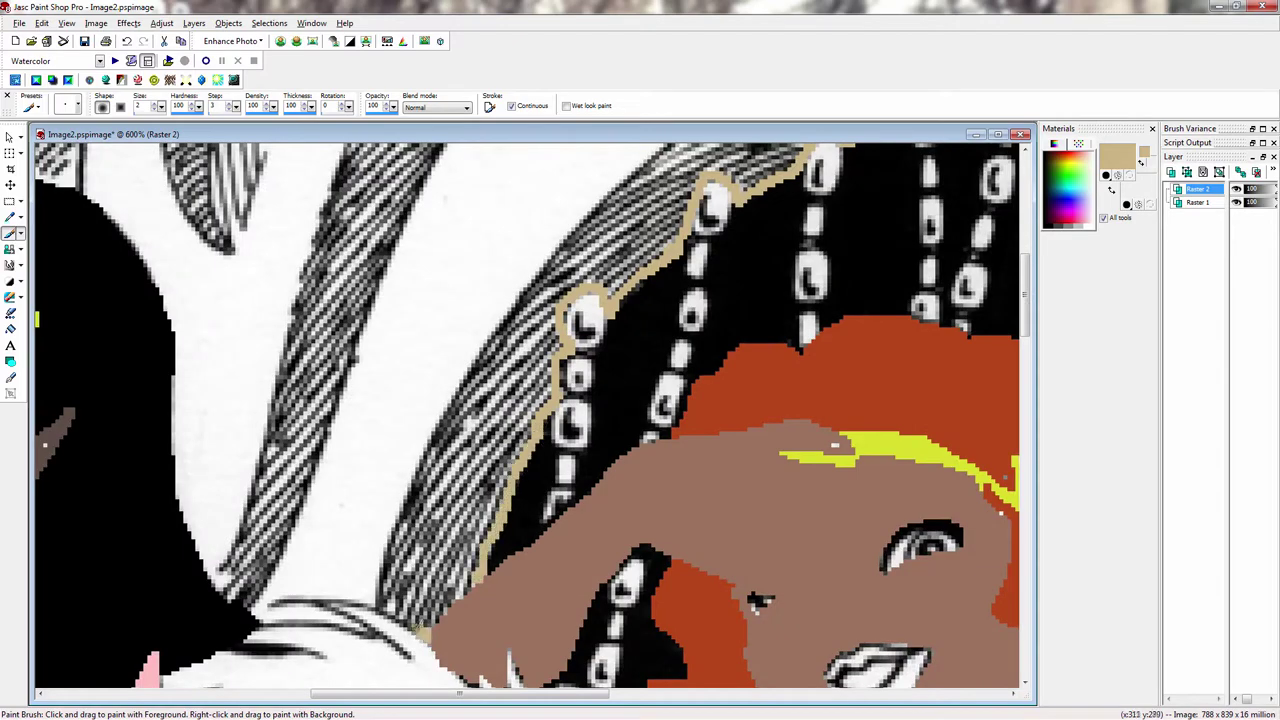
mouse_move(430, 634)
mouse_down()
mouse_move(319, 590)
mouse_move(282, 606)
mouse_up()
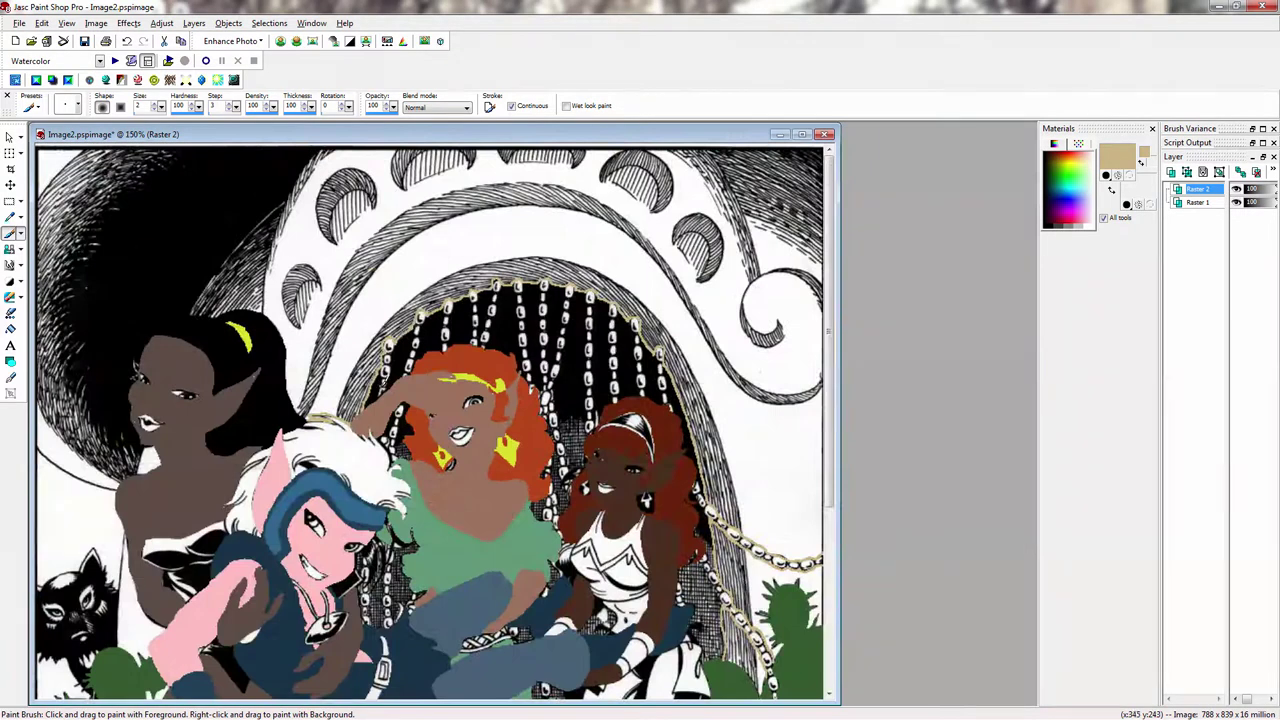
Step: Outline the wall edges beside the black-haired elf's body and behind her raised boot in tan, and flood-fill the wall background
scroll(352, 420, down, 1)
scroll(352, 420, up, 2)
scroll(240, 441, up, 1)
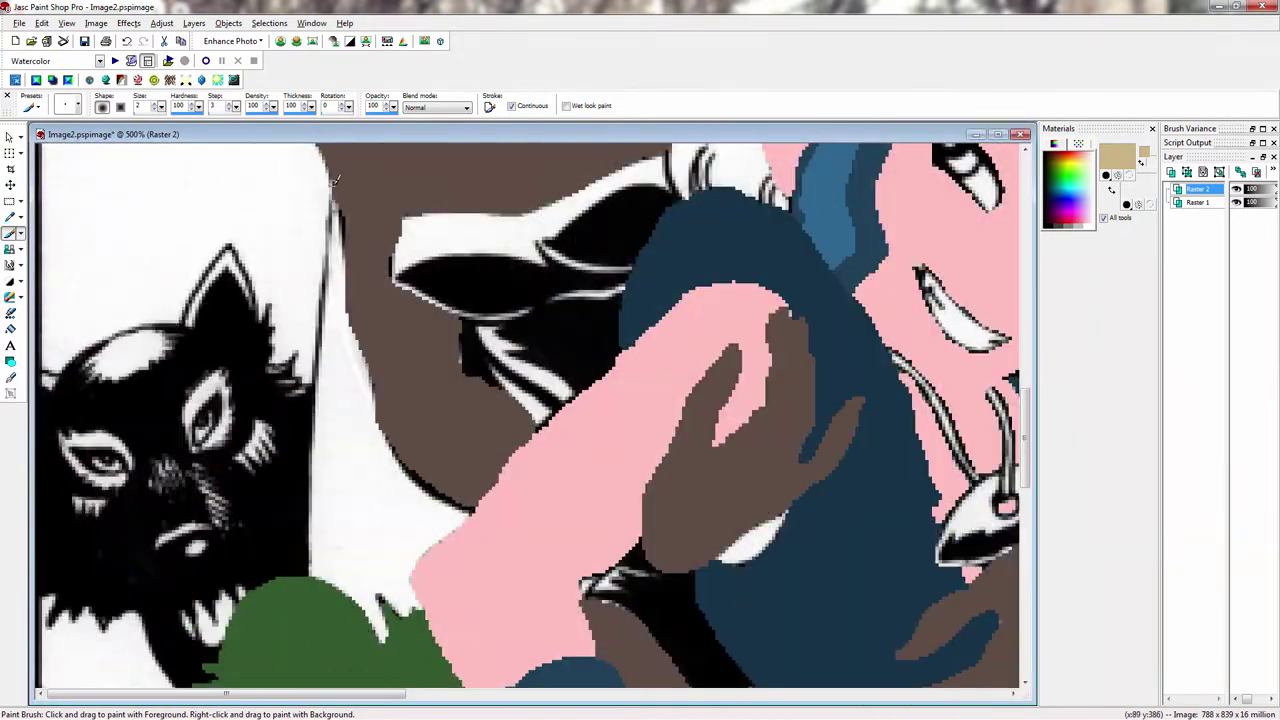
drag(331, 185, 306, 576)
scroll(308, 574, down, 2)
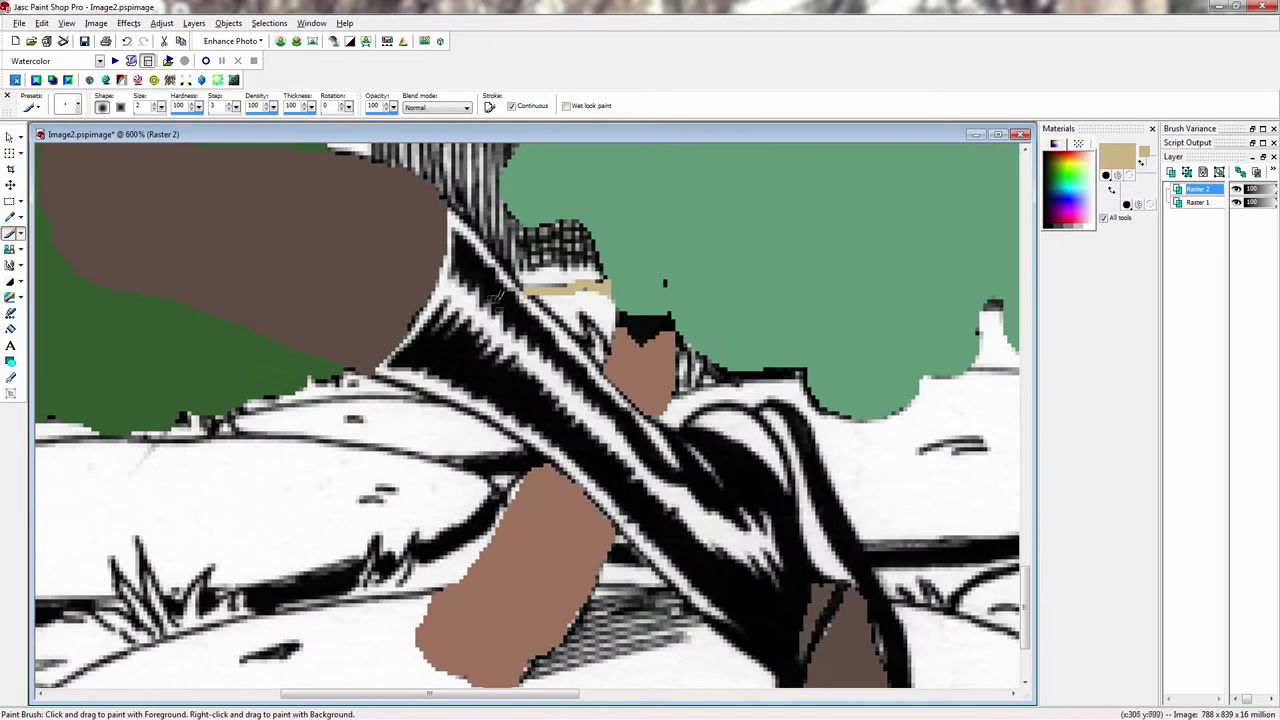
drag(440, 196, 520, 288)
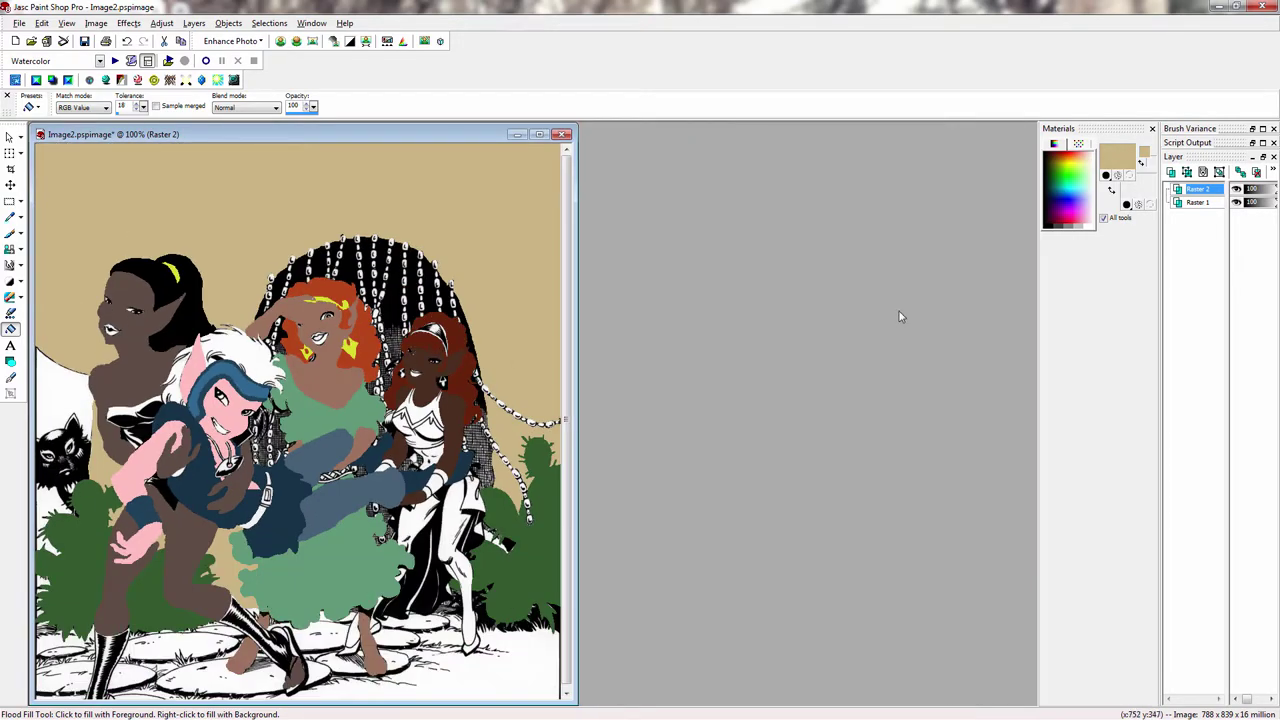
Step: Choose a gray-brown paint color and outline the small paving stone and the stone crossed by the black-haired elf's standing boot
click(1117, 157)
click(740, 534)
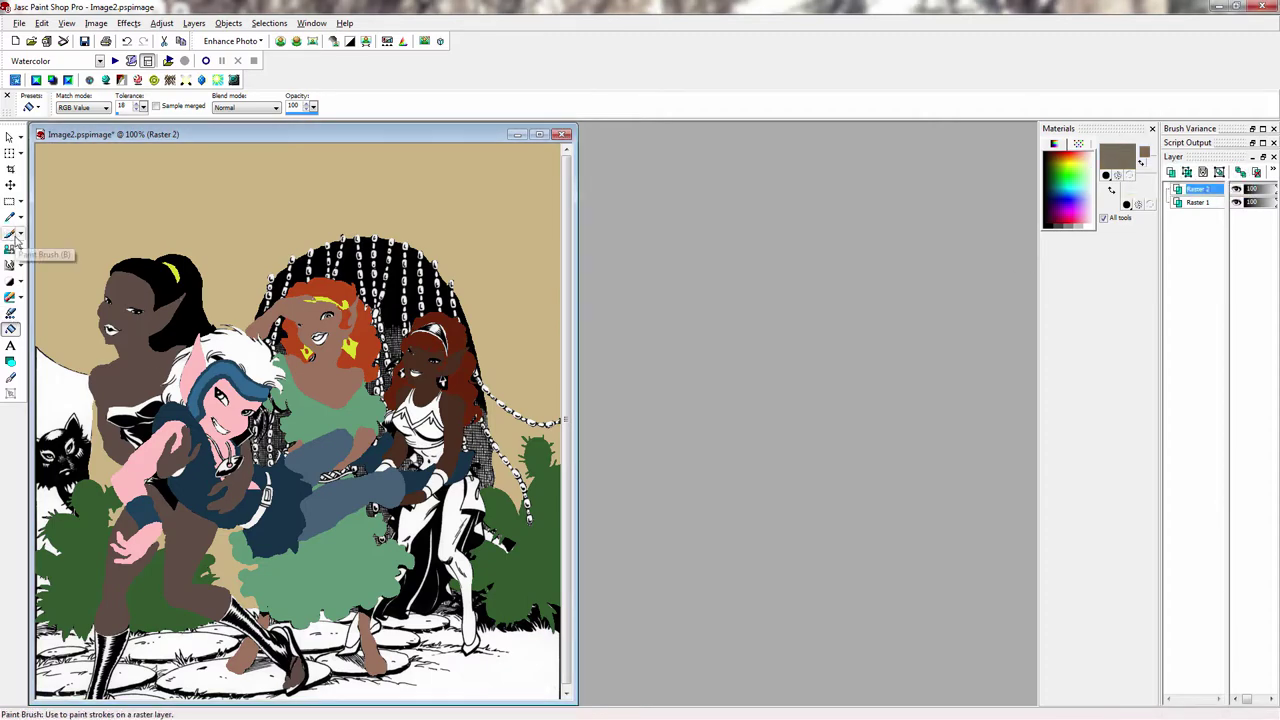
click(12, 234)
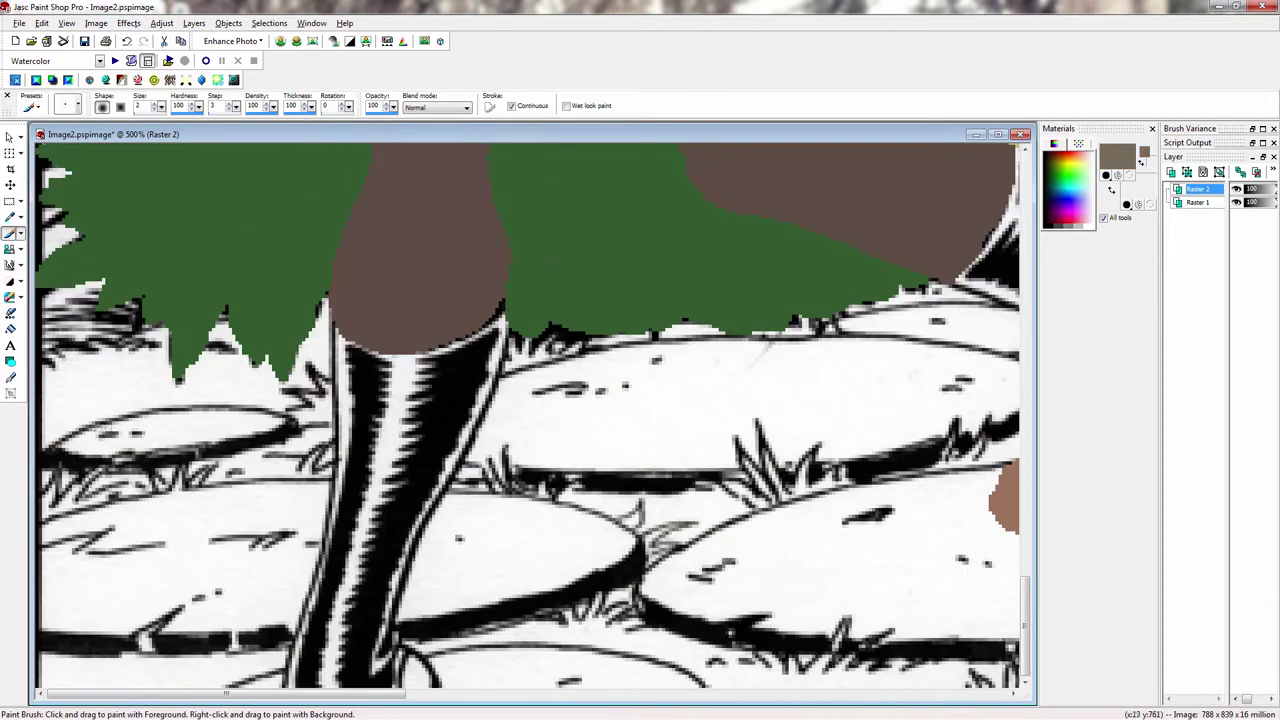
mouse_move(50, 440)
mouse_down()
mouse_move(200, 406)
mouse_move(235, 452)
mouse_move(48, 457)
mouse_up()
mouse_move(36, 518)
mouse_down()
mouse_move(268, 477)
mouse_move(305, 580)
mouse_move(175, 650)
mouse_move(36, 640)
mouse_up()
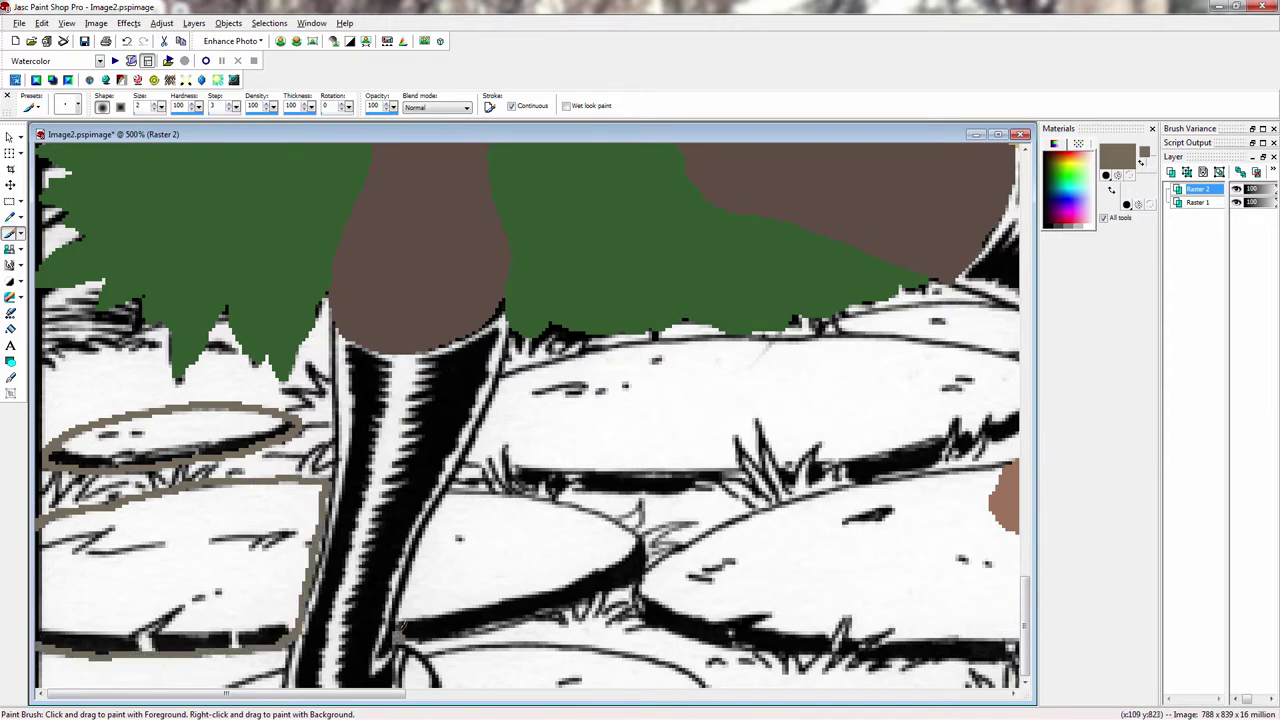
mouse_move(398, 632)
mouse_down()
mouse_move(440, 500)
mouse_move(612, 510)
mouse_move(560, 605)
mouse_move(405, 636)
mouse_up()
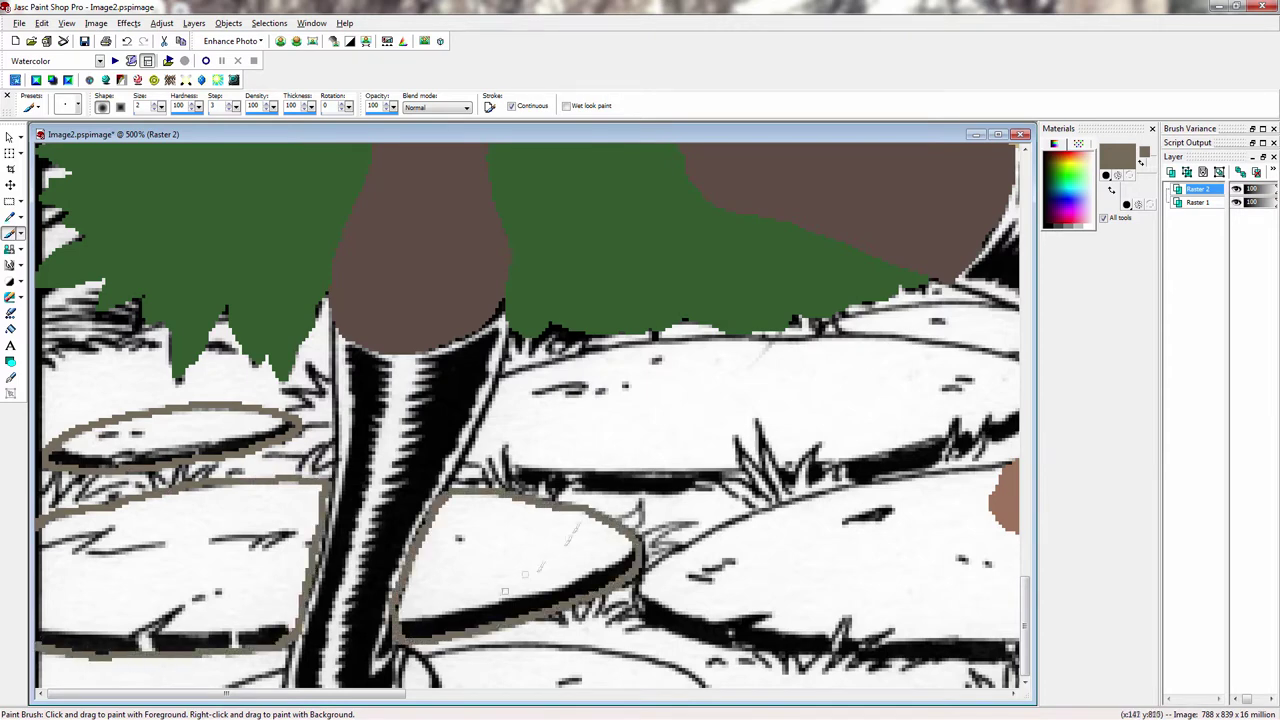
Step: Outline in gray-brown the large paving stones between the black-haired elf's boots and the small stone behind them
mouse_move(463, 468)
mouse_down()
mouse_move(491, 386)
mouse_move(543, 358)
mouse_move(693, 334)
mouse_move(970, 348)
mouse_up()
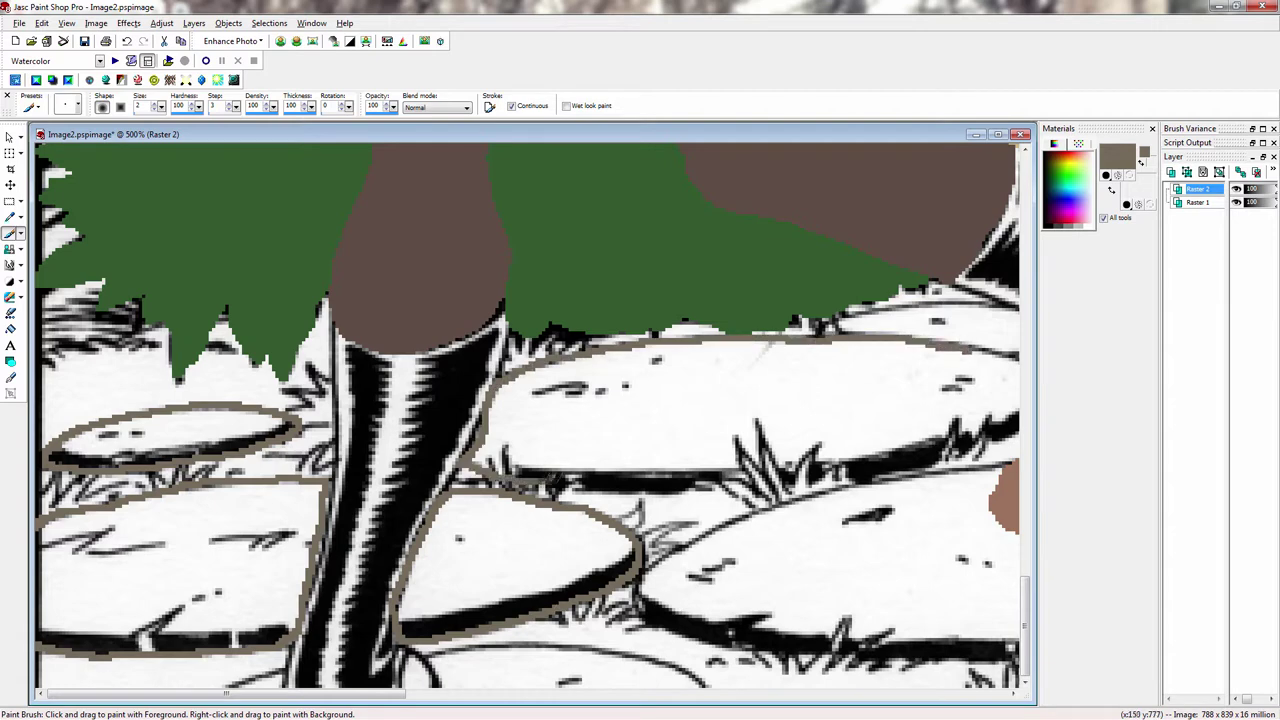
mouse_move(530, 488)
mouse_down()
mouse_move(836, 474)
mouse_move(1018, 440)
mouse_move(794, 500)
mouse_move(640, 595)
mouse_move(1006, 652)
mouse_up()
scroll(808, 600, down, 1)
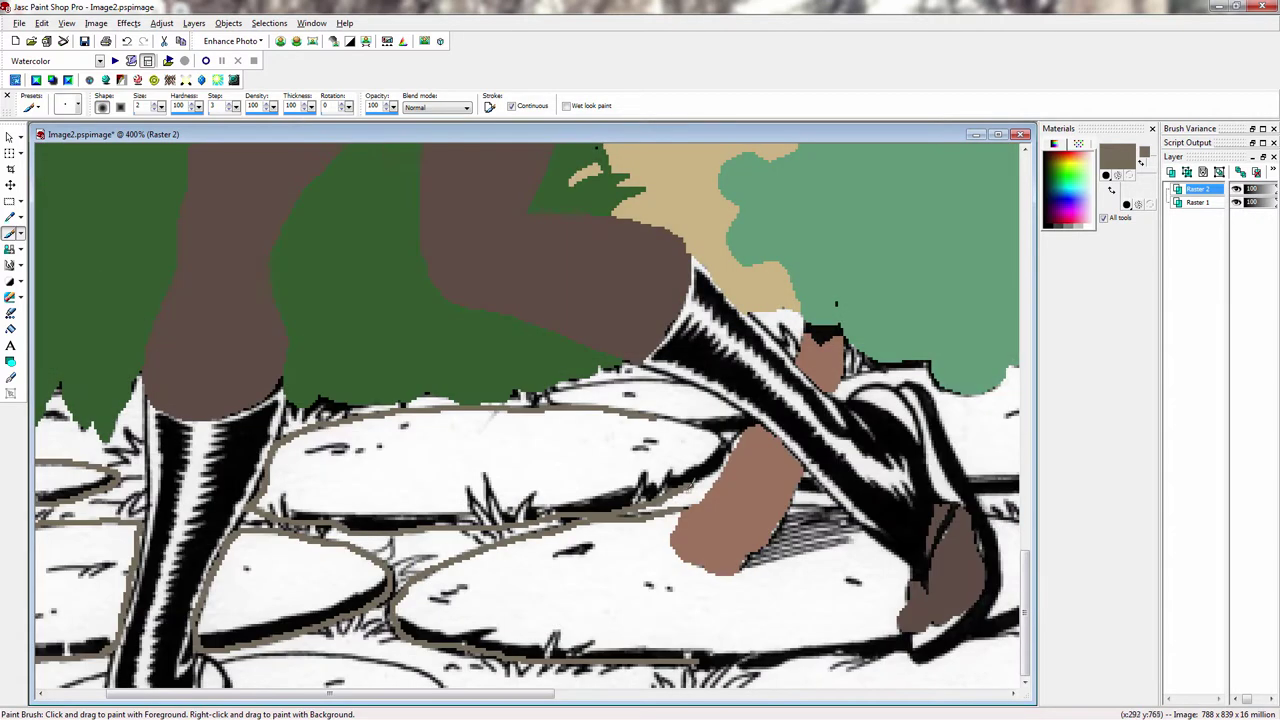
mouse_move(546, 400)
mouse_down()
mouse_move(640, 384)
mouse_move(752, 410)
mouse_up()
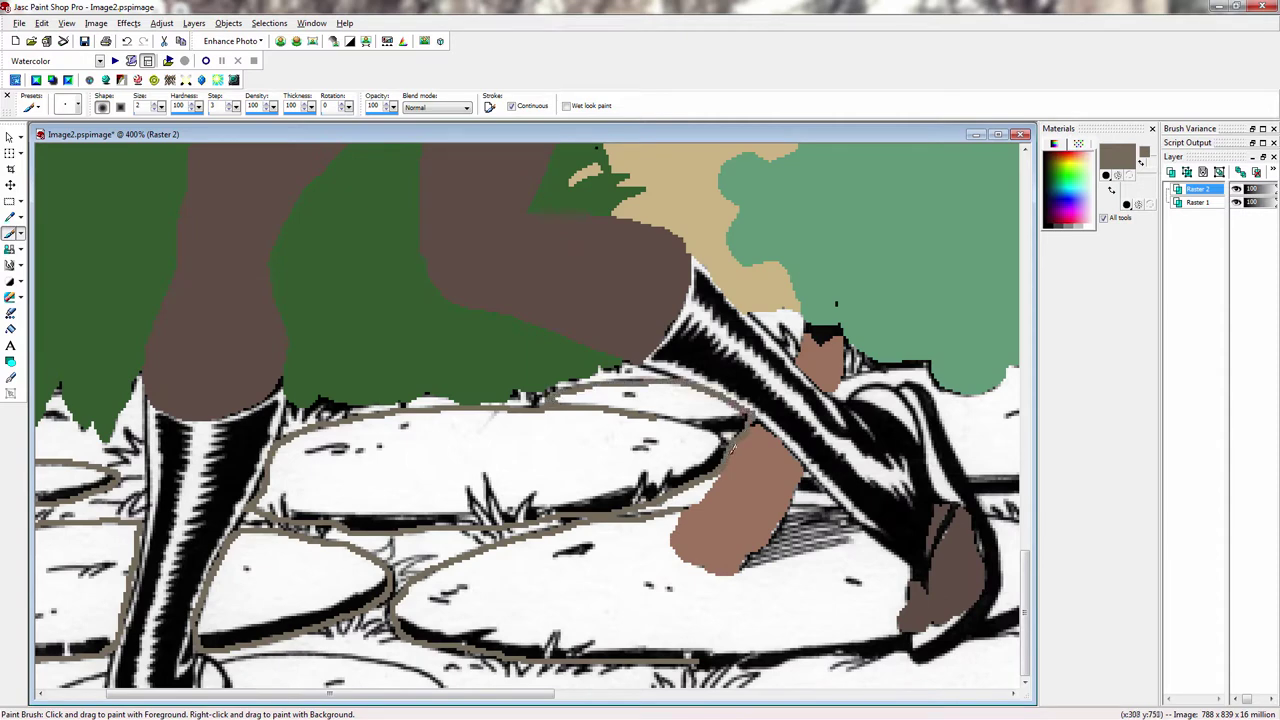
drag(692, 657, 906, 650)
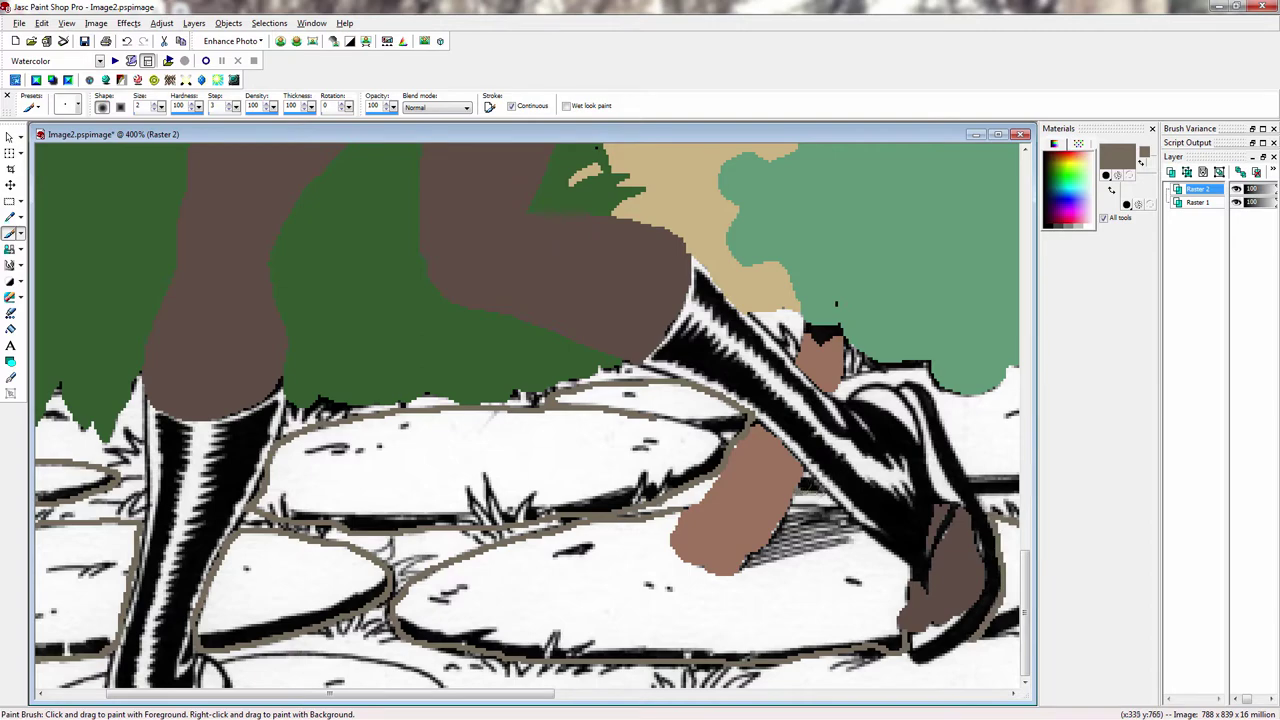
mouse_move(799, 487)
mouse_down()
mouse_move(907, 563)
mouse_move(909, 584)
mouse_up()
Step: Outline the paving stones beyond the raised boot and around the redhead's feet and the white shoe in gray-brown
drag(500, 694, 731, 694)
mouse_move(484, 635)
mouse_down()
mouse_move(598, 580)
mouse_move(804, 578)
mouse_move(882, 486)
mouse_move(774, 476)
mouse_move(526, 500)
mouse_move(448, 436)
mouse_up()
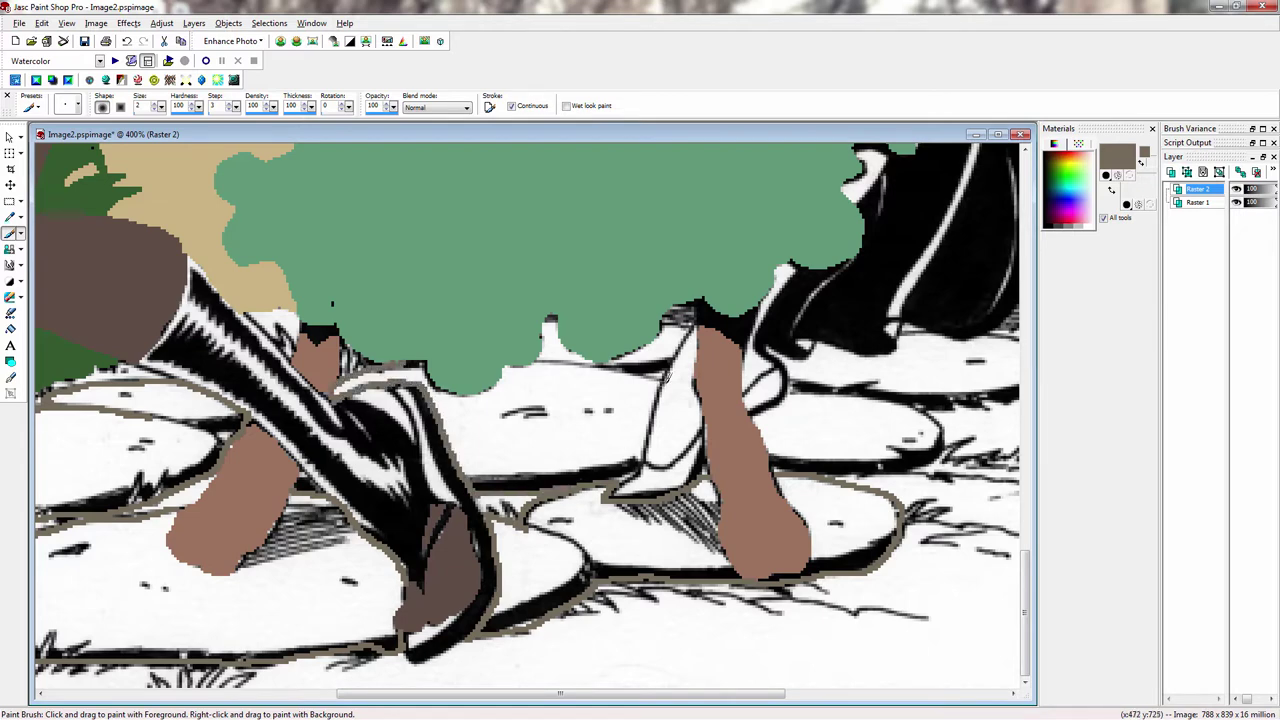
drag(645, 413, 616, 475)
drag(656, 384, 662, 366)
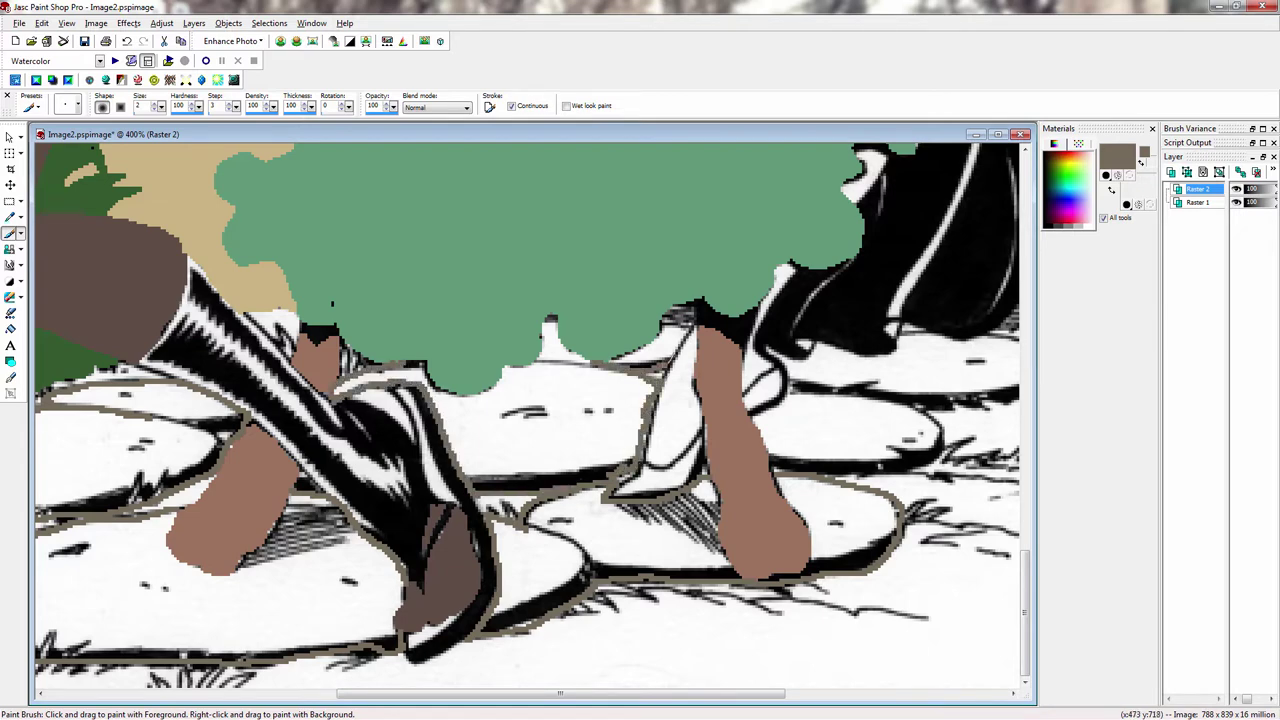
scroll(905, 450, up, 1)
mouse_move(345, 457)
mouse_down()
mouse_move(539, 447)
mouse_move(602, 376)
mouse_move(700, 301)
mouse_move(530, 288)
mouse_move(385, 300)
mouse_move(342, 318)
mouse_move(318, 386)
mouse_up()
Step: Flood-fill the outlined paving stones around the boots and beneath the green skirt with gray-brown
scroll(318, 386, down, 6)
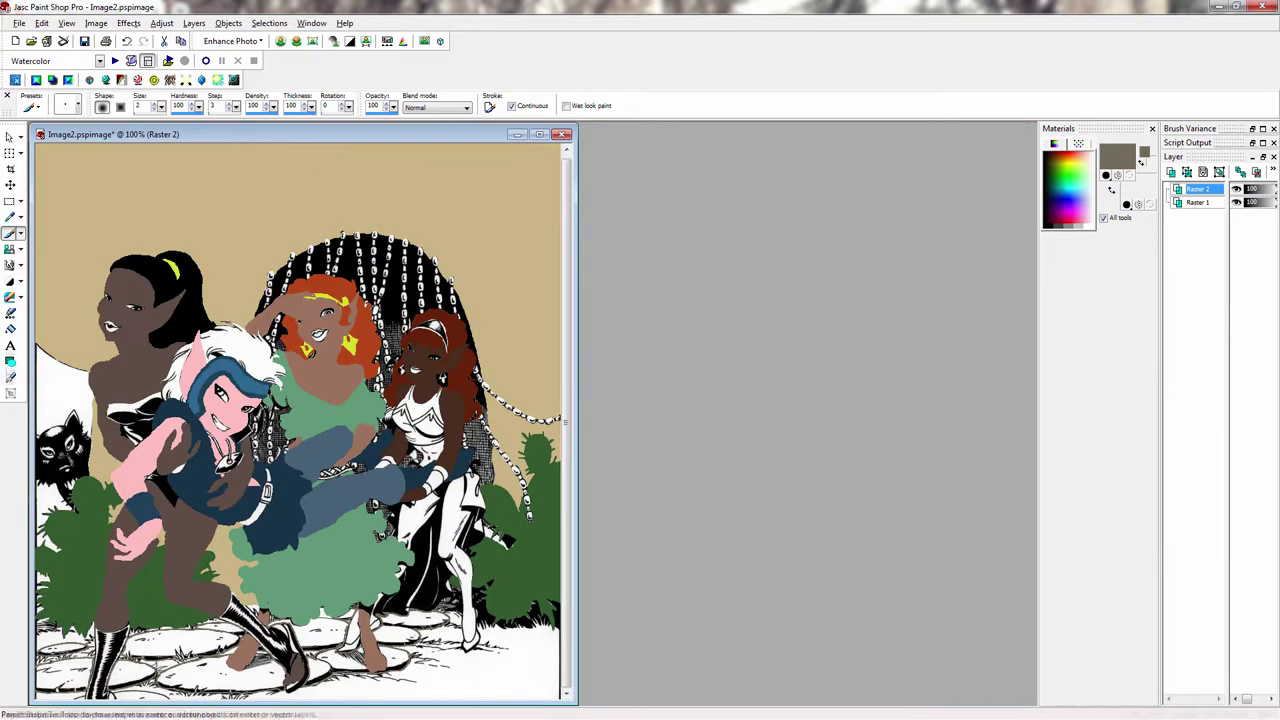
click(11, 329)
click(66, 651)
click(67, 677)
click(124, 674)
click(164, 649)
click(215, 673)
click(304, 640)
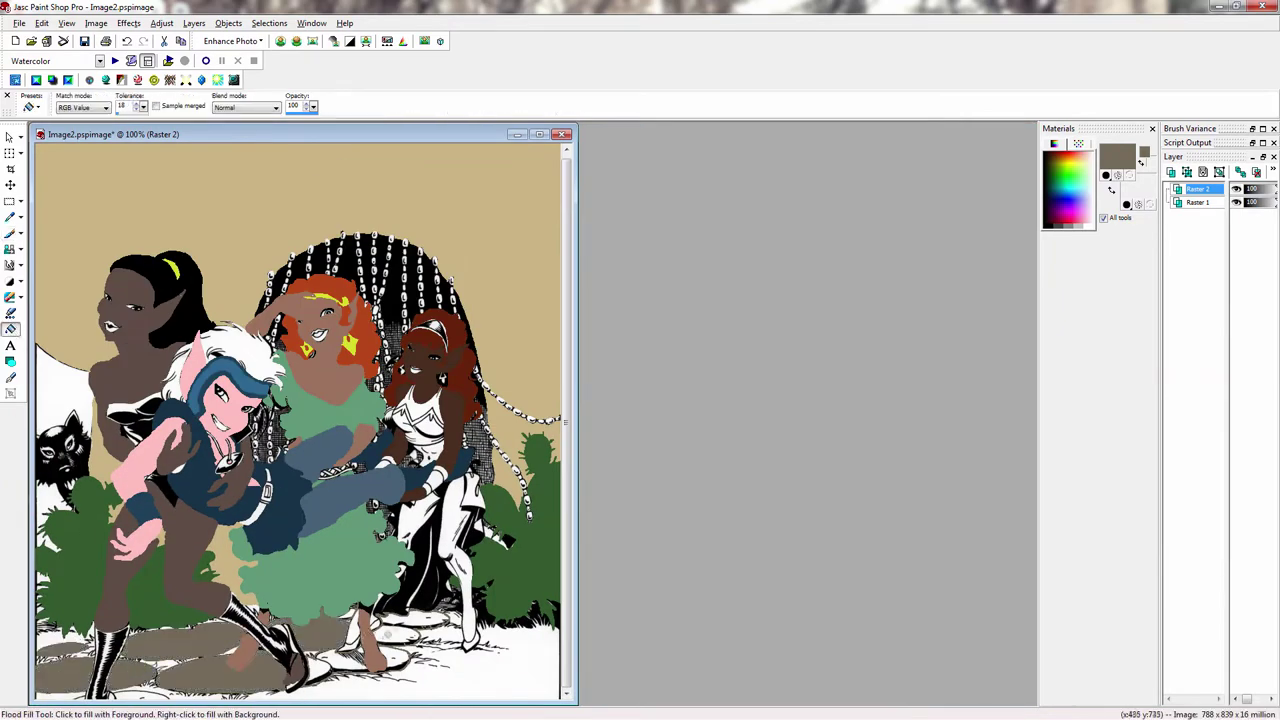
click(418, 617)
click(398, 636)
click(394, 659)
click(340, 663)
Step: Outline the partial stones on both sides of the standing boot at the picture's lower edge and flood-fill them gray-brown
scroll(137, 603, down, 1)
scroll(137, 603, up, 4)
drag(1025, 300, 1025, 650)
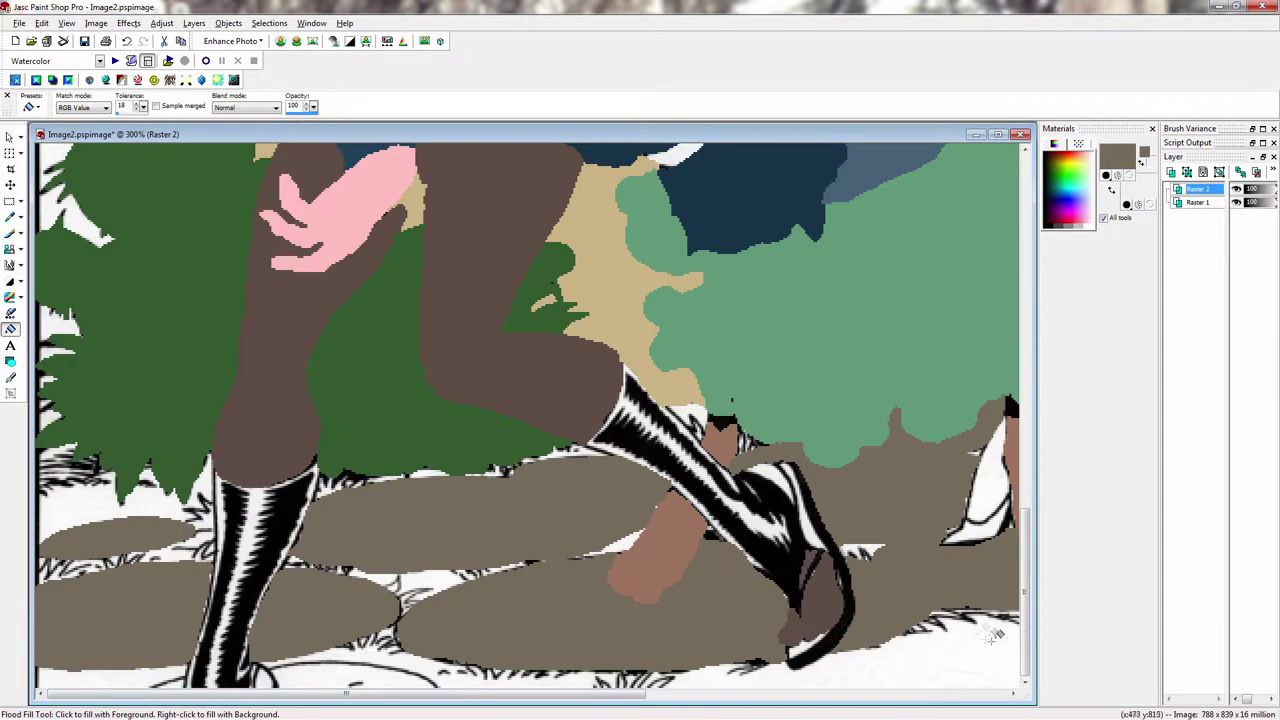
key(b)
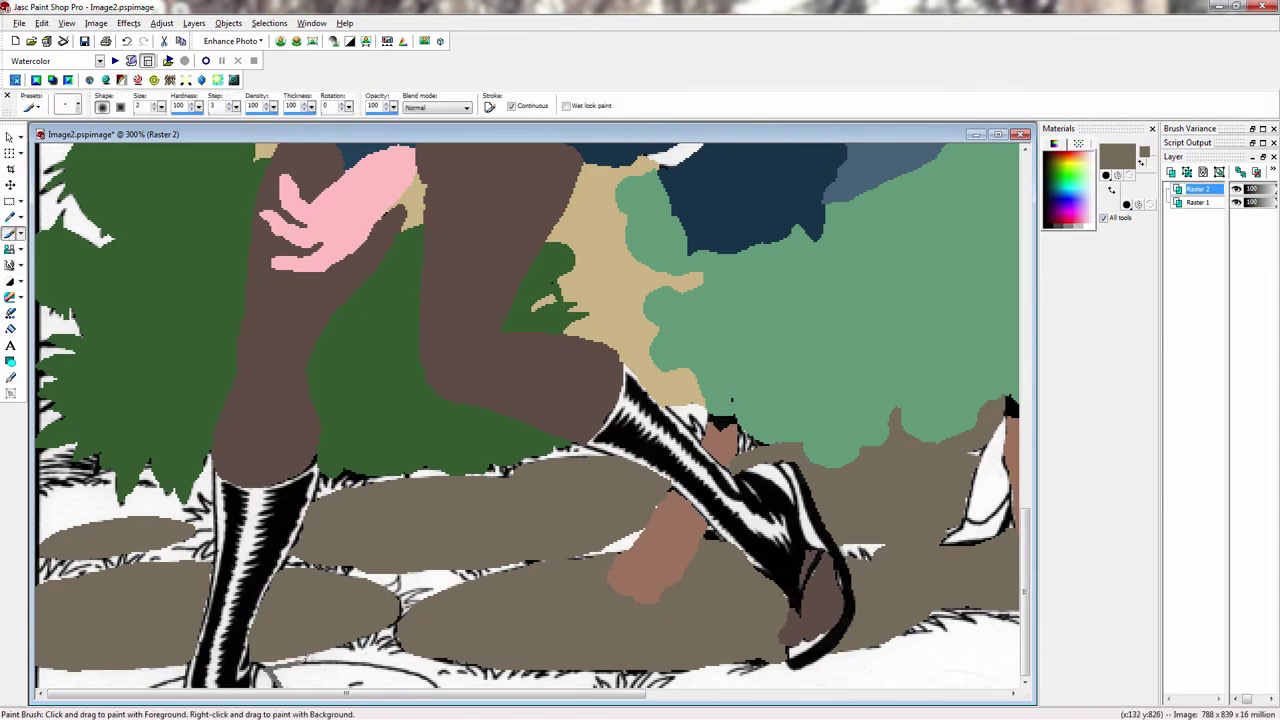
click(10, 329)
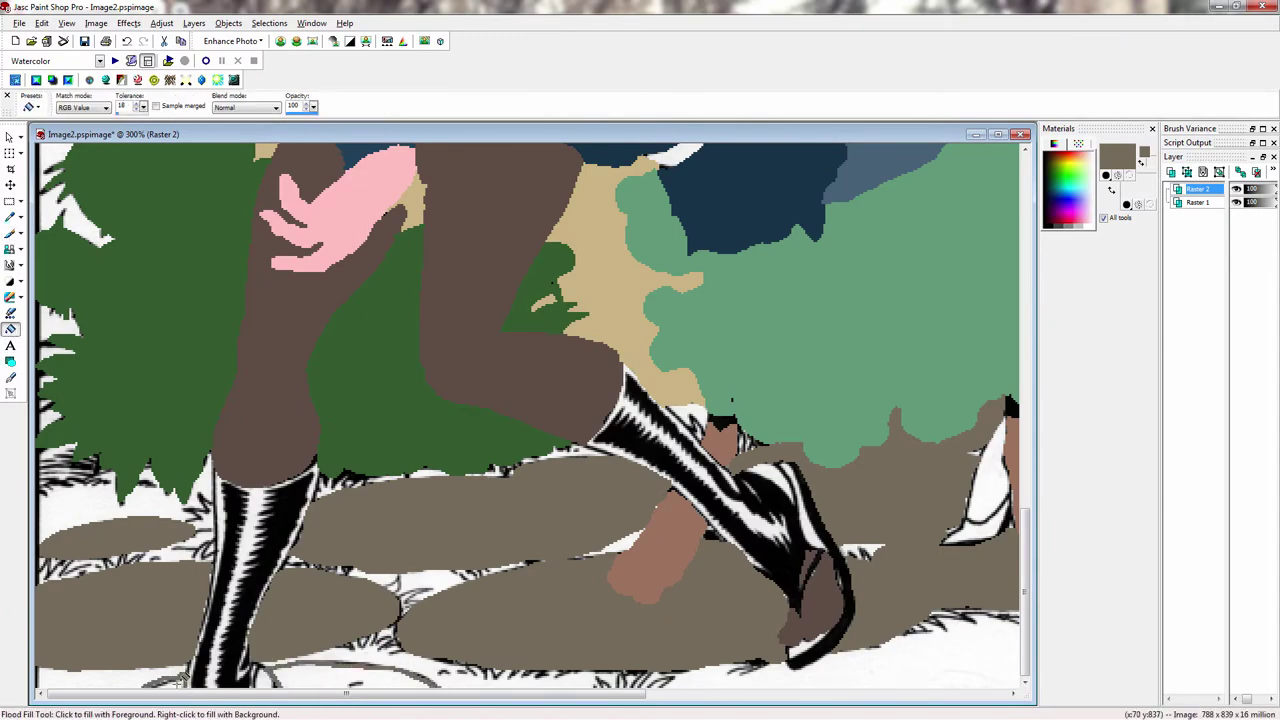
click(174, 683)
click(348, 678)
Step: Choose a pale sand paint color and outline the ground edge around the dark-skinned elf's white boot
scroll(484, 603, down, 3)
click(1117, 157)
click(768, 325)
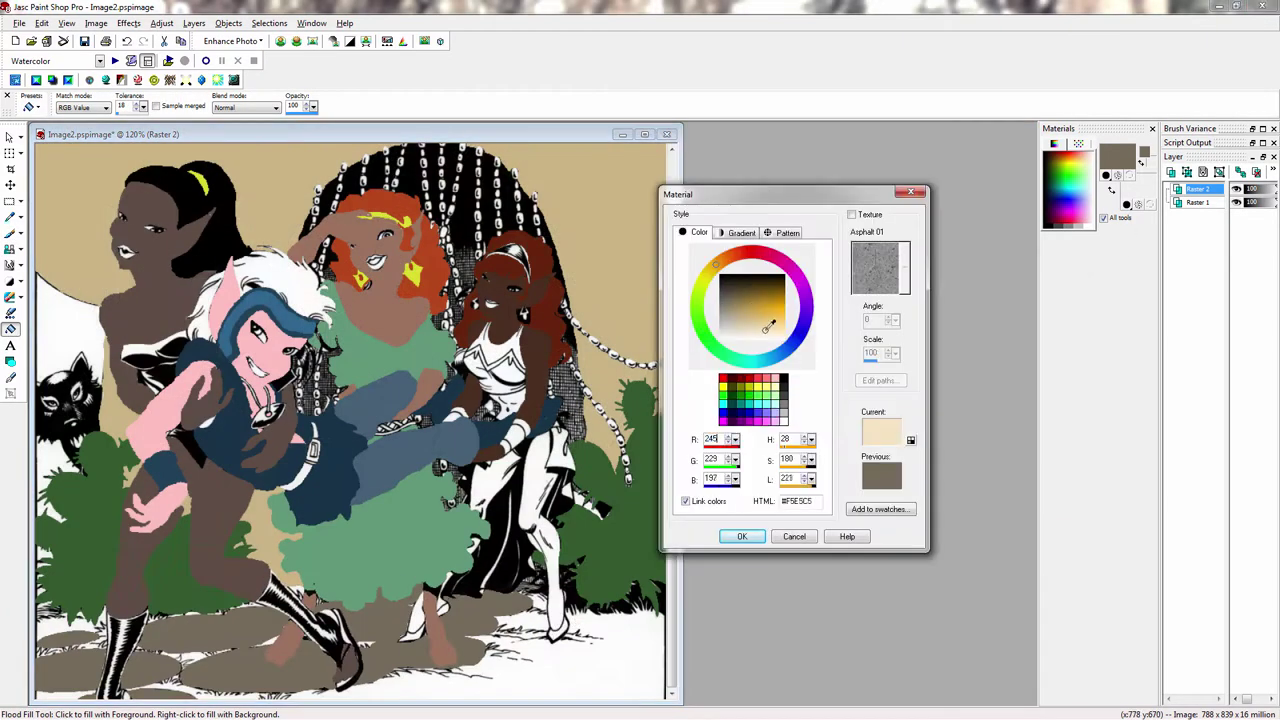
click(756, 537)
key(b)
scroll(560, 580, up, 4)
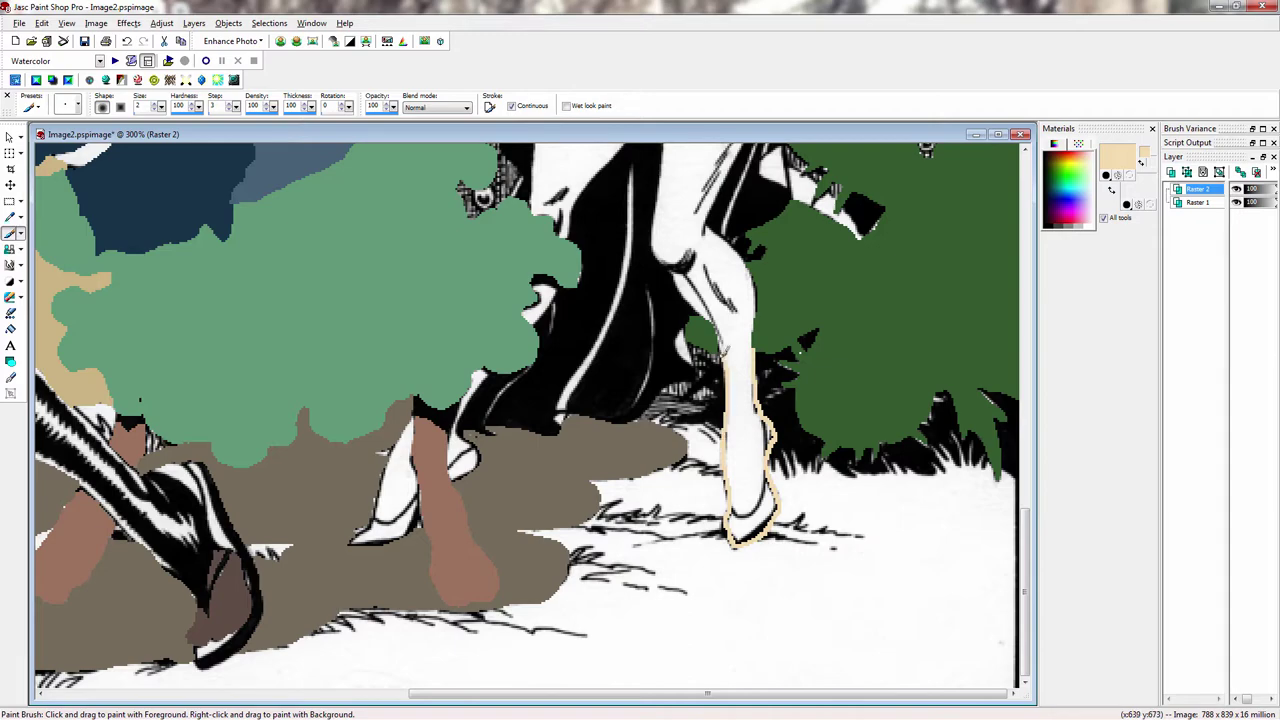
Step: Outline the ground edges along the black-haired elf's standing boot in pale sand and flood-fill the ground
scroll(560, 580, down, 4)
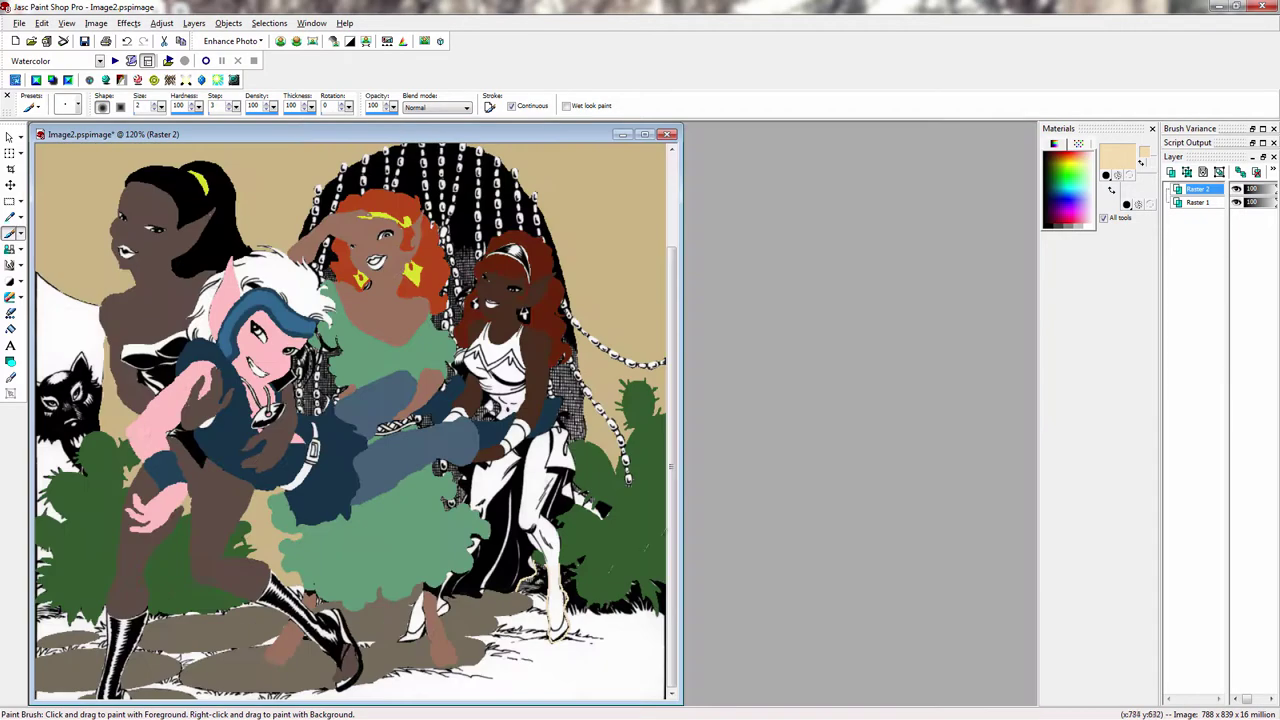
scroll(255, 621, up, 5)
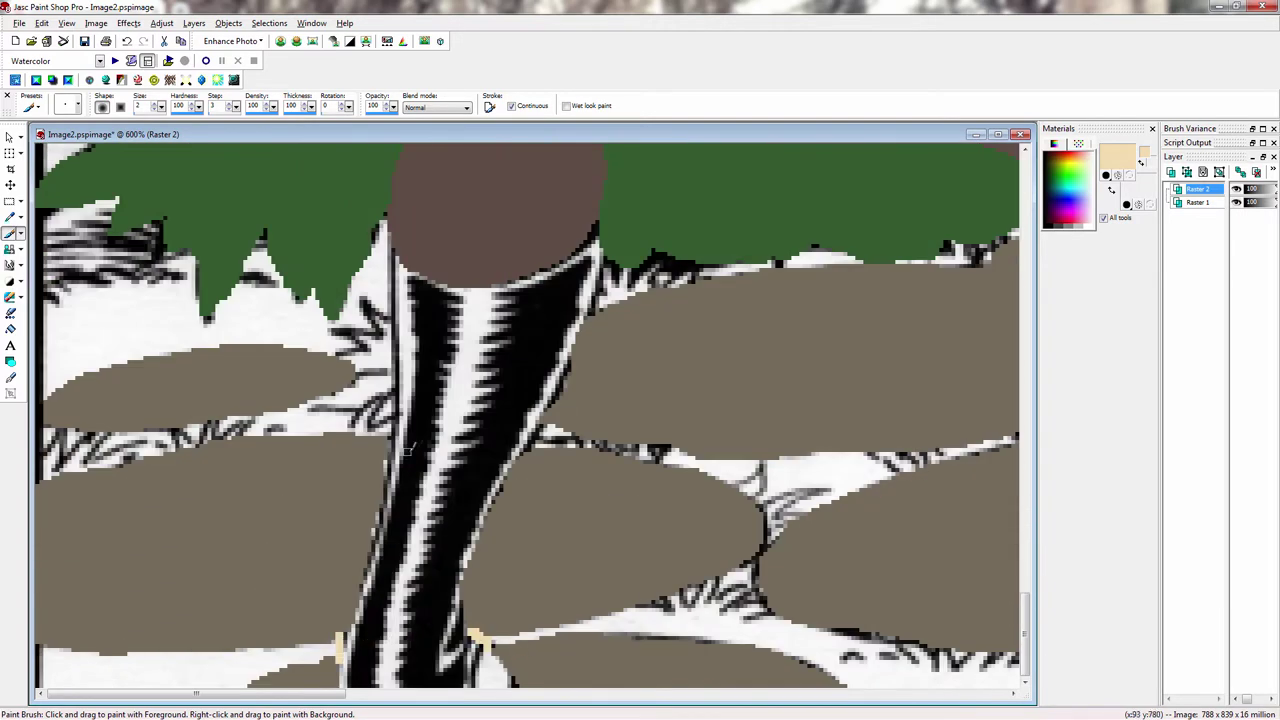
drag(388, 226, 383, 340)
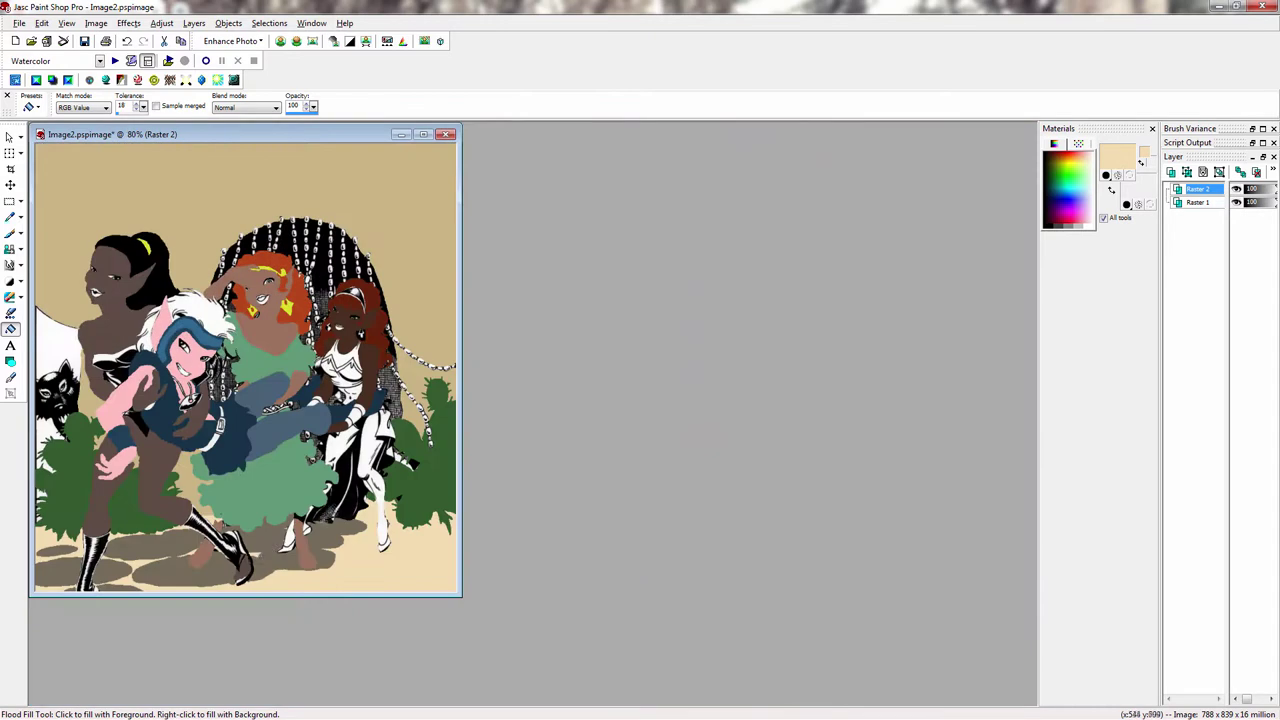
Step: Choose a medium blue paint color and outline the sky along the top of the black animal's head and ear
click(1118, 155)
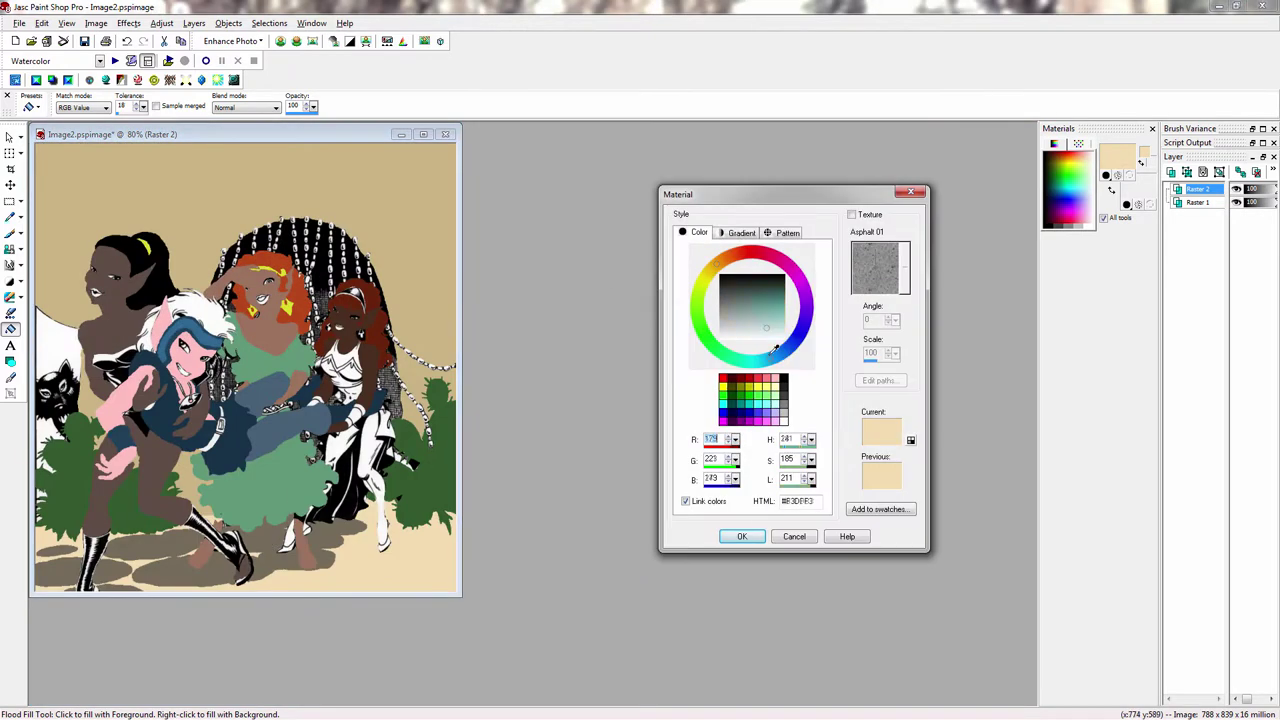
click(779, 286)
click(742, 536)
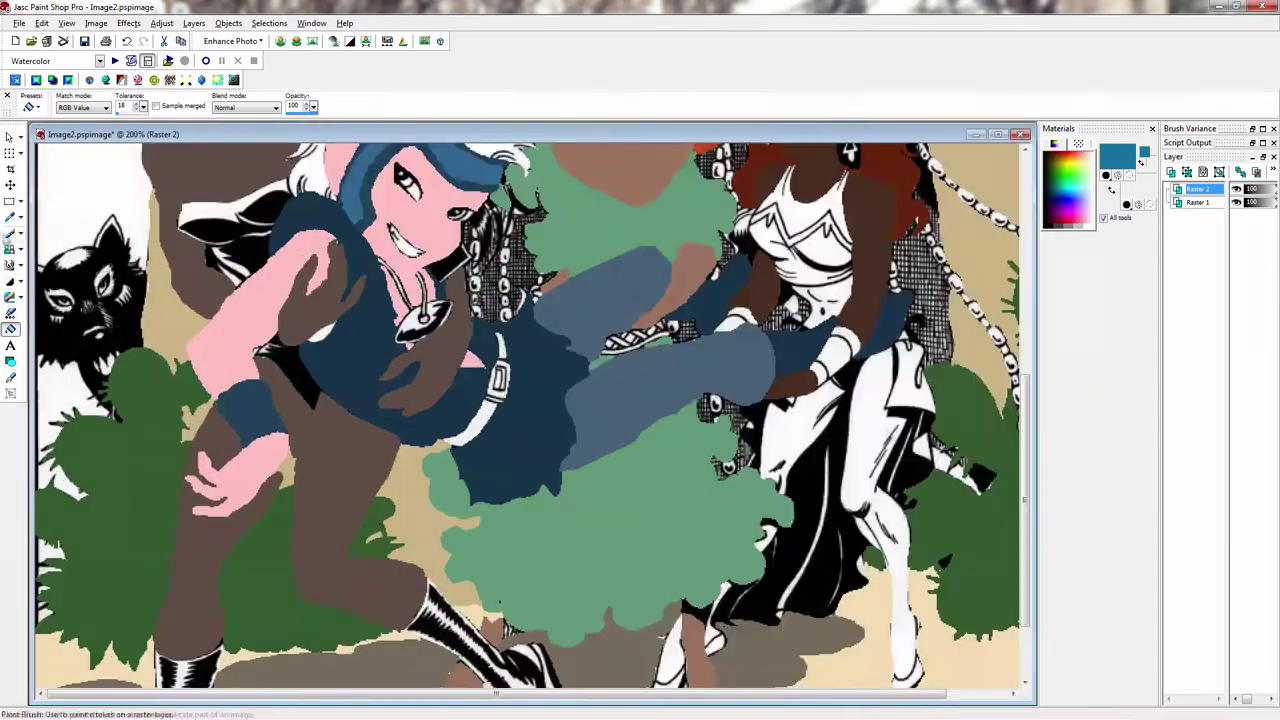
scroll(110, 537, up, 1)
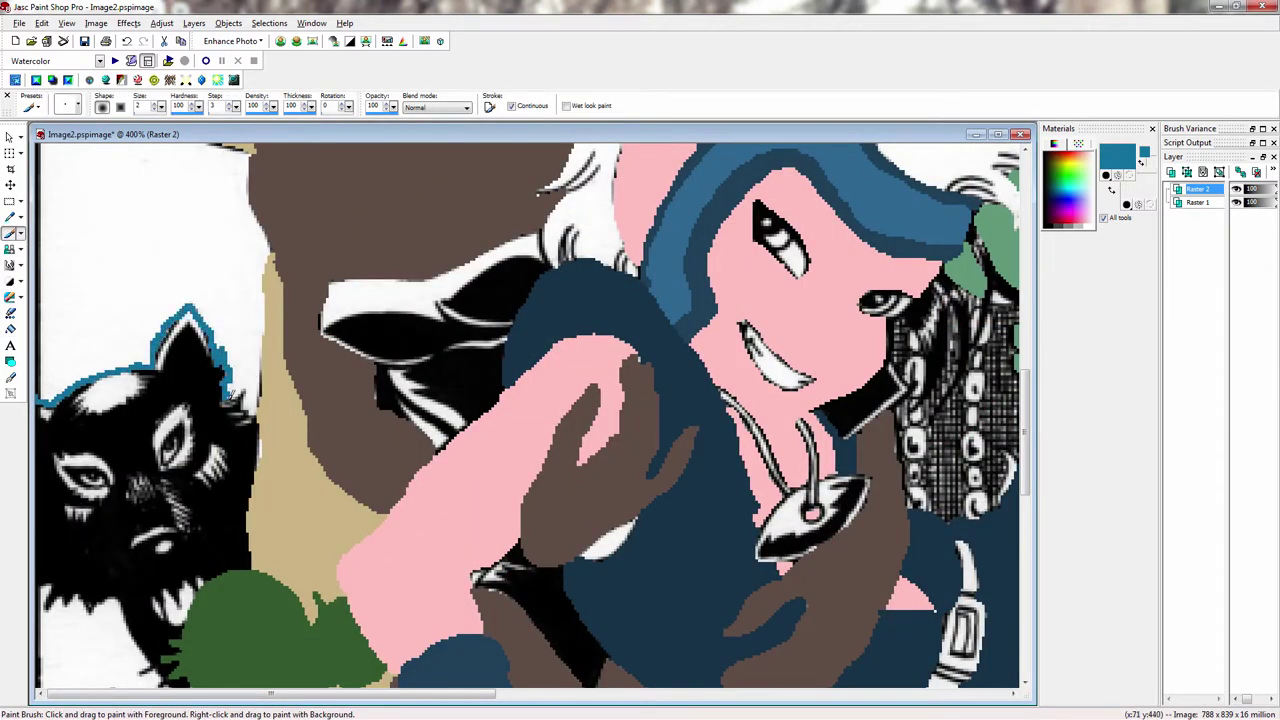
scroll(105, 606, down, 1)
scroll(60, 432, up, 2)
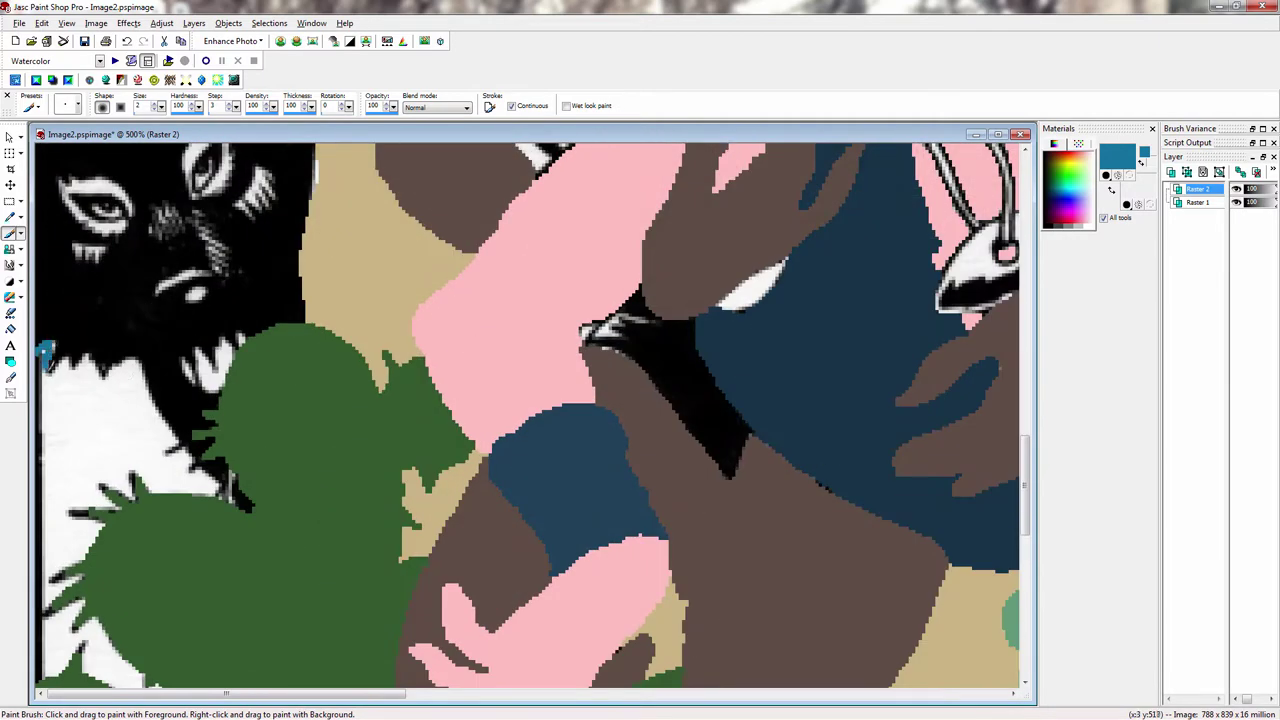
Step: Outline the blank background beneath the black animal's head in blue and flood-fill the sky areas
scroll(228, 490, down, 4)
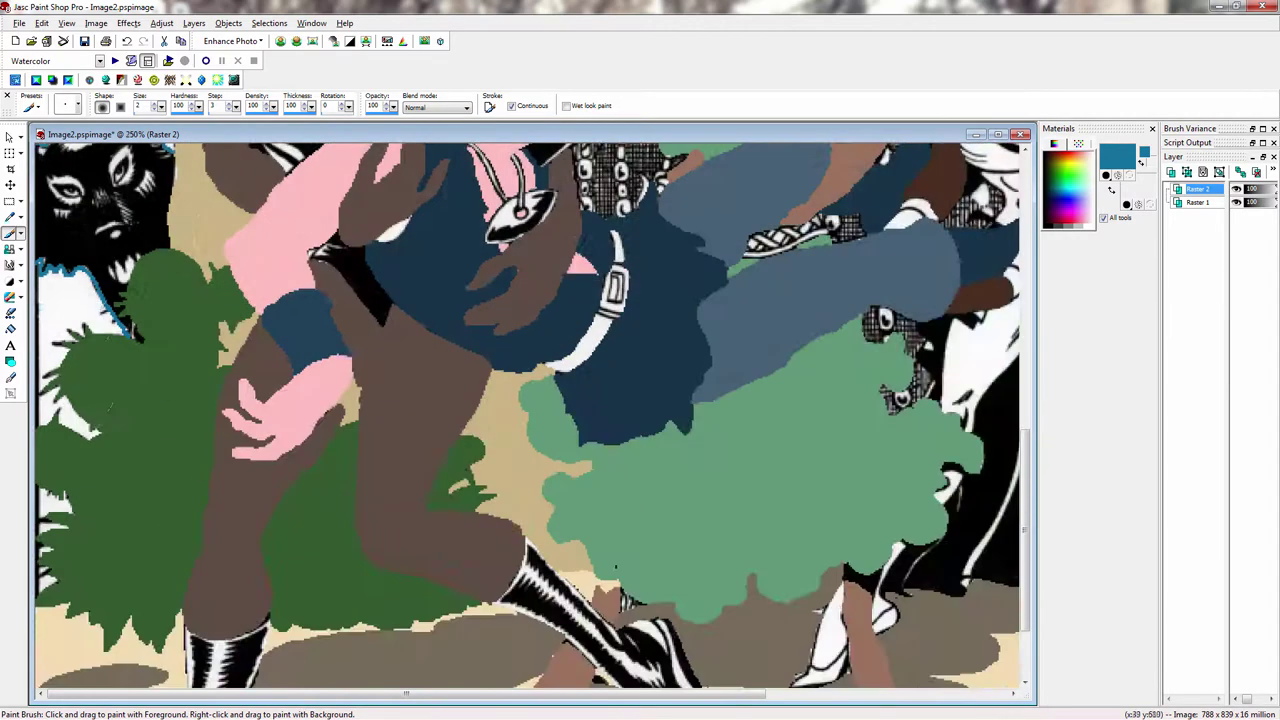
click(11, 329)
scroll(48, 636, down, 1)
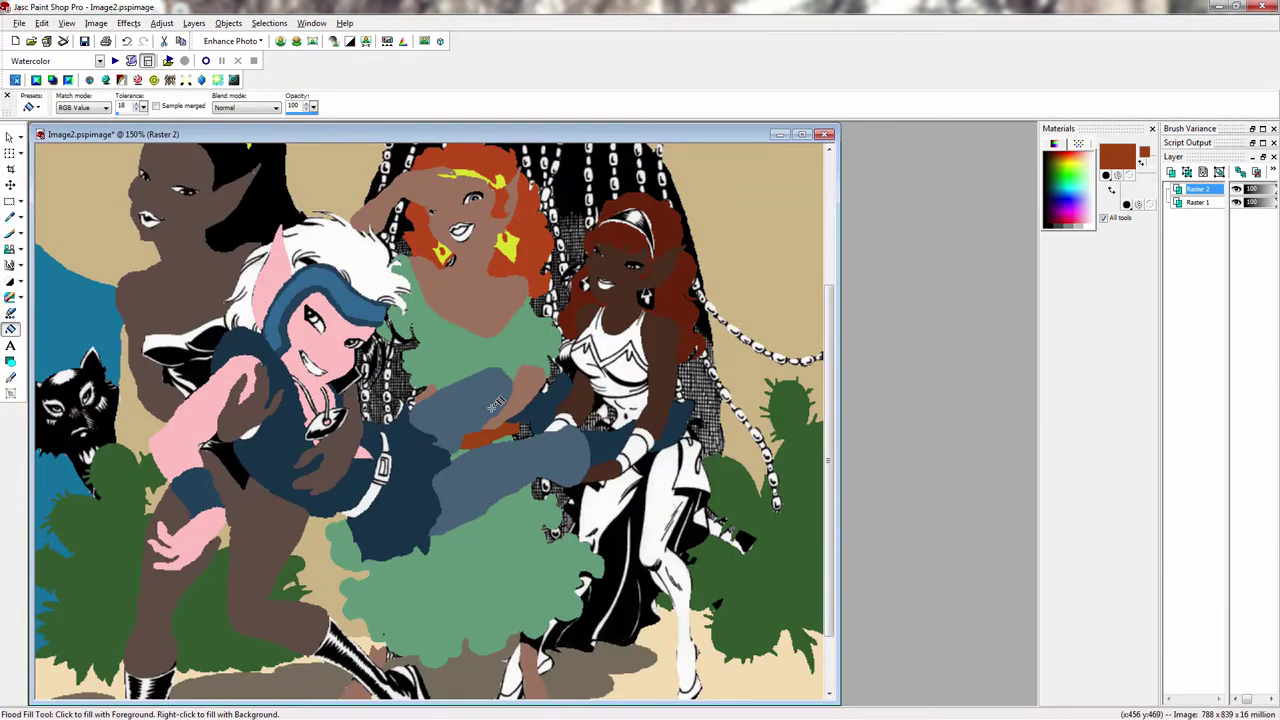
Step: Choose a bright blue, outline the zigzag edge of the dark-skinned elf's top, and flood-fill its upper part
scroll(491, 408, down, 1)
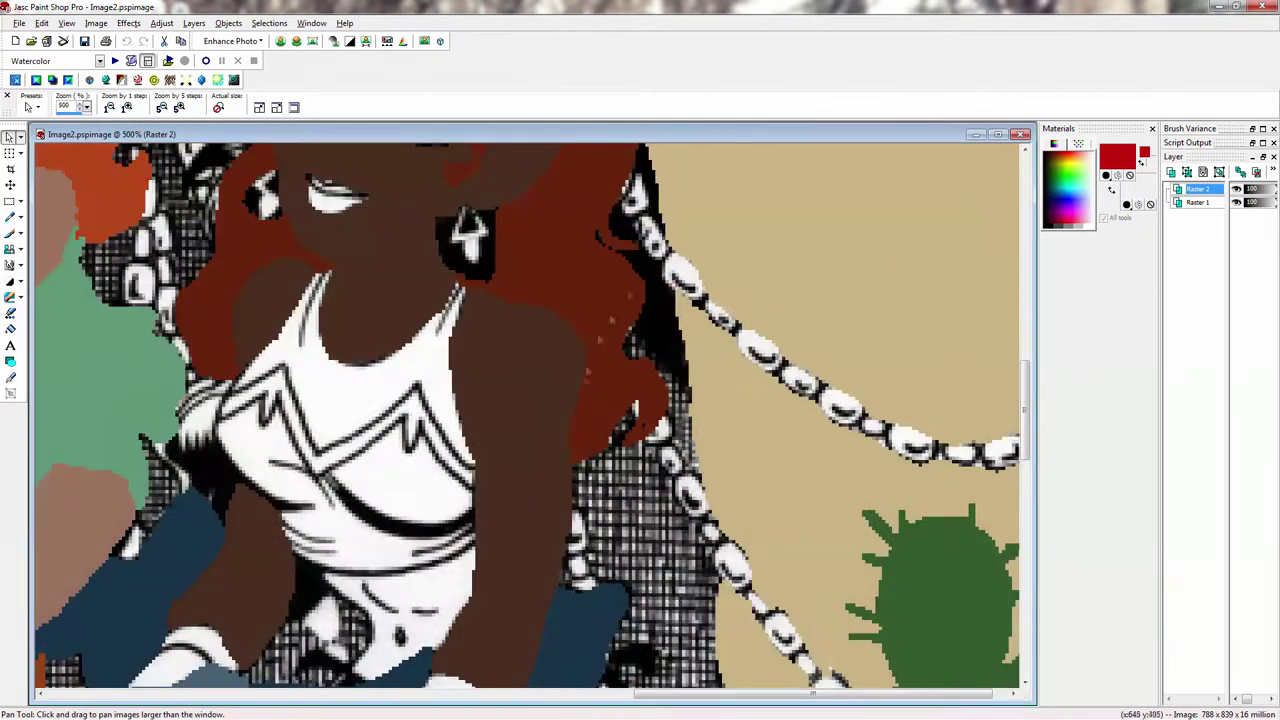
click(1122, 150)
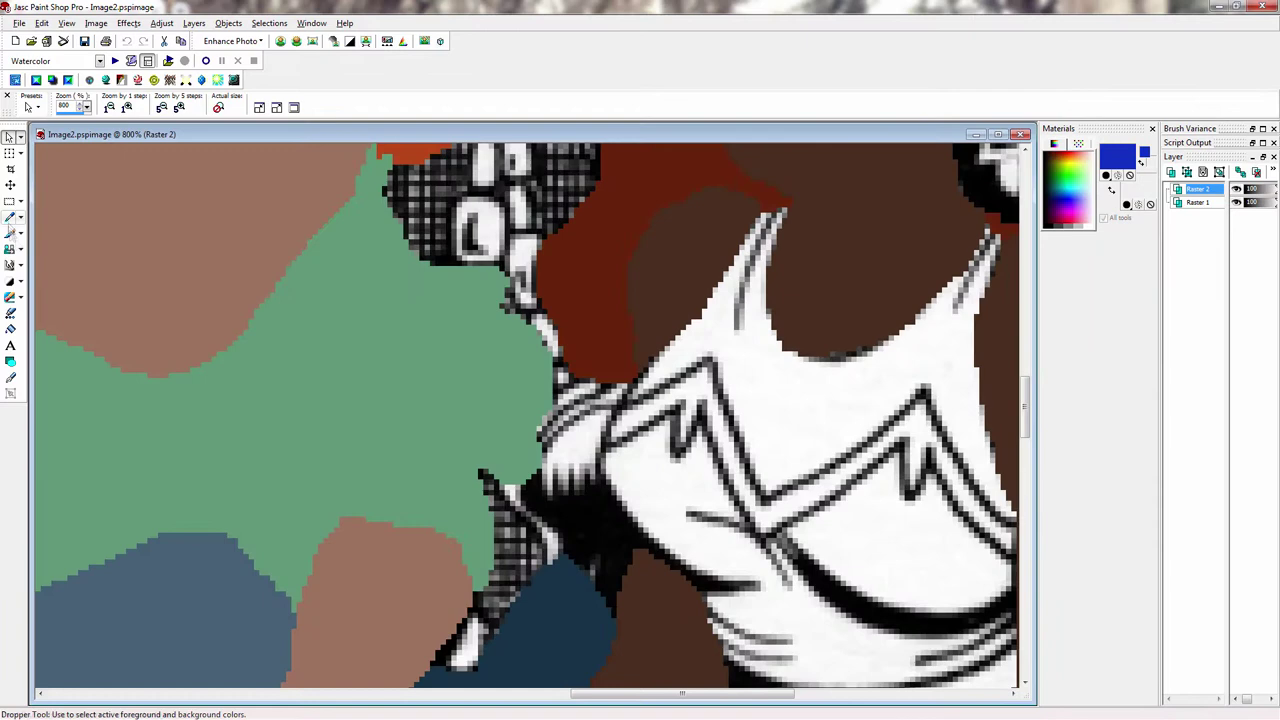
key(b)
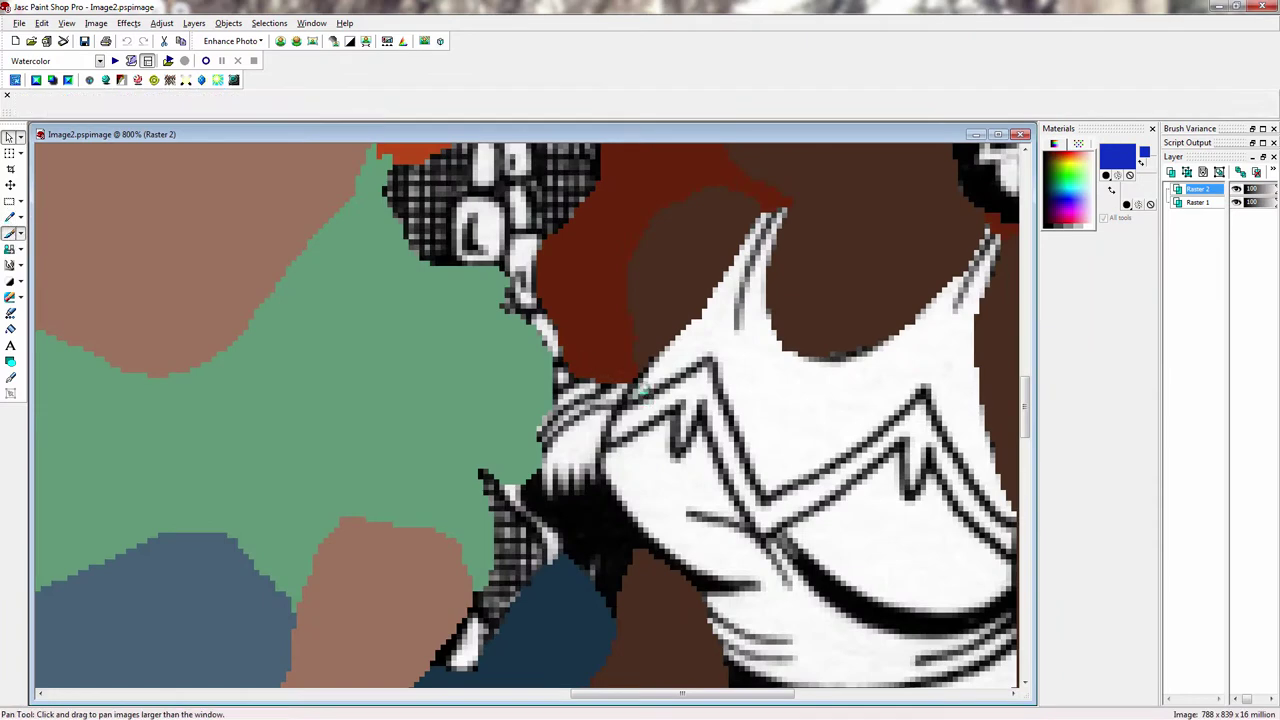
mouse_move(625, 397)
mouse_down()
mouse_move(707, 360)
mouse_move(747, 451)
mouse_move(805, 471)
mouse_move(927, 391)
mouse_move(950, 449)
mouse_move(1015, 516)
mouse_up()
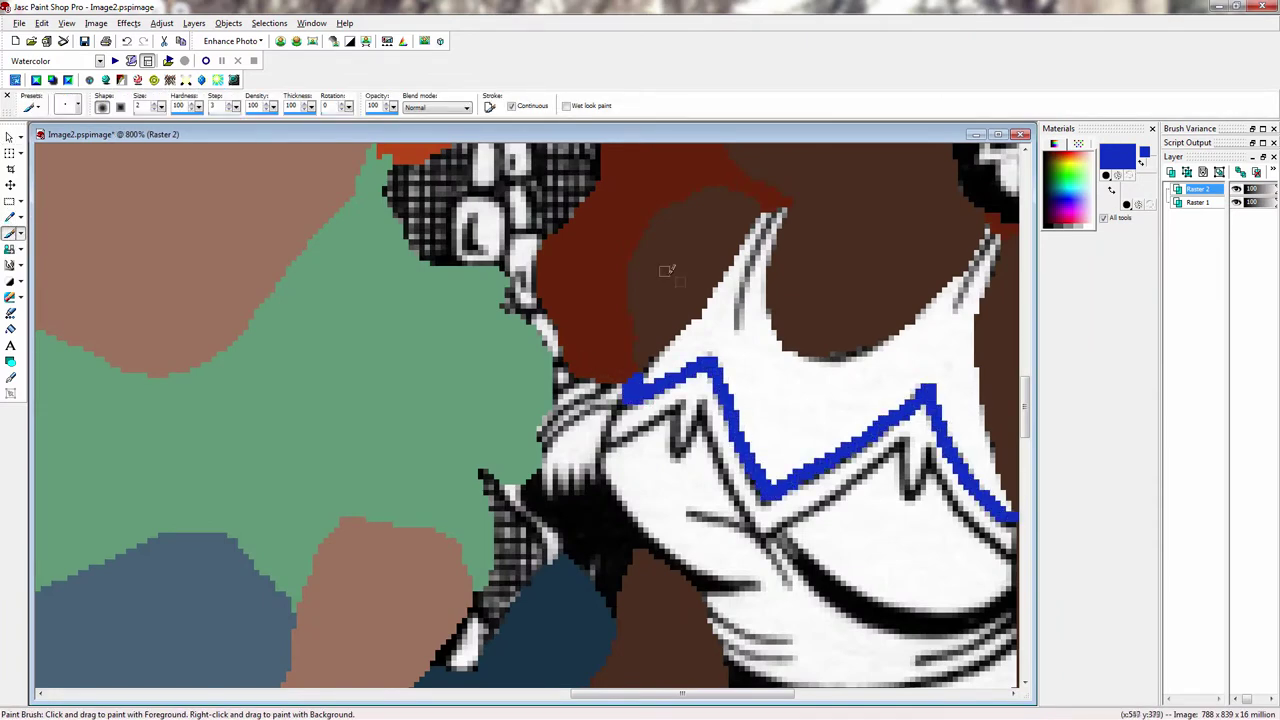
key(f)
click(708, 375)
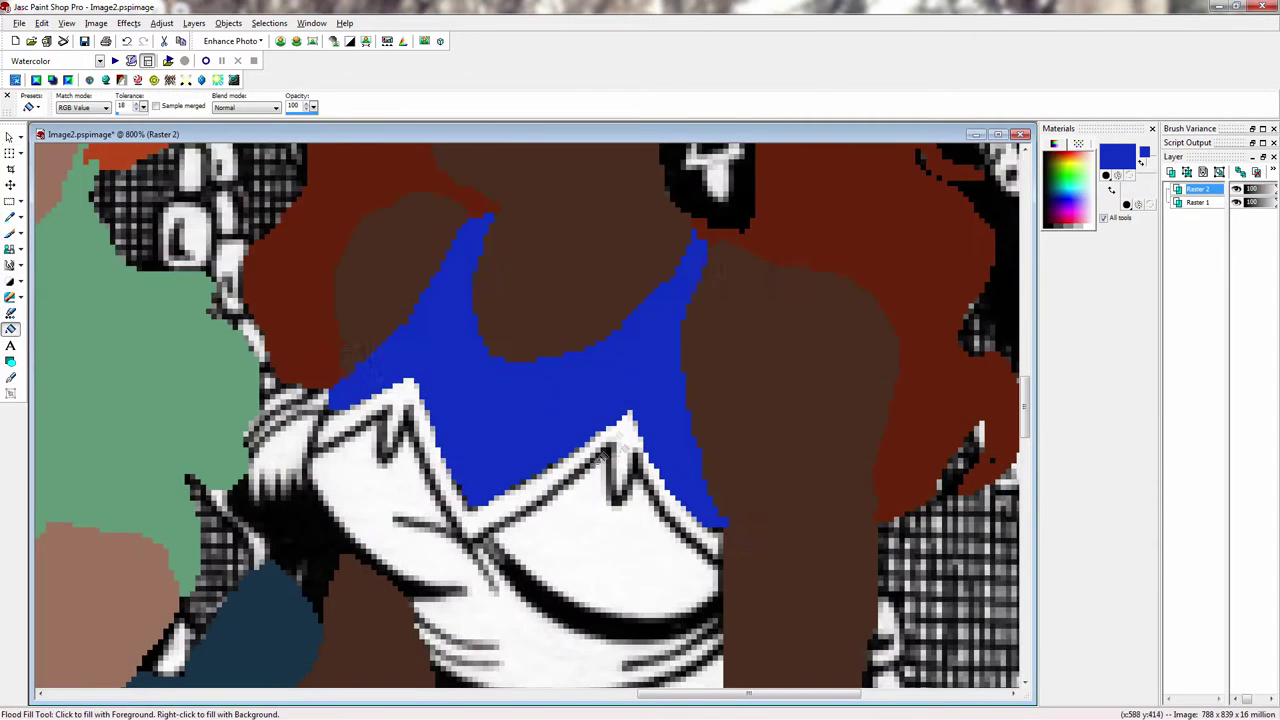
Step: Choose a deep red and outline the jagged upper edge of the lower part of the dark-skinned elf's top
key(e)
click(1117, 155)
click(741, 537)
key(b)
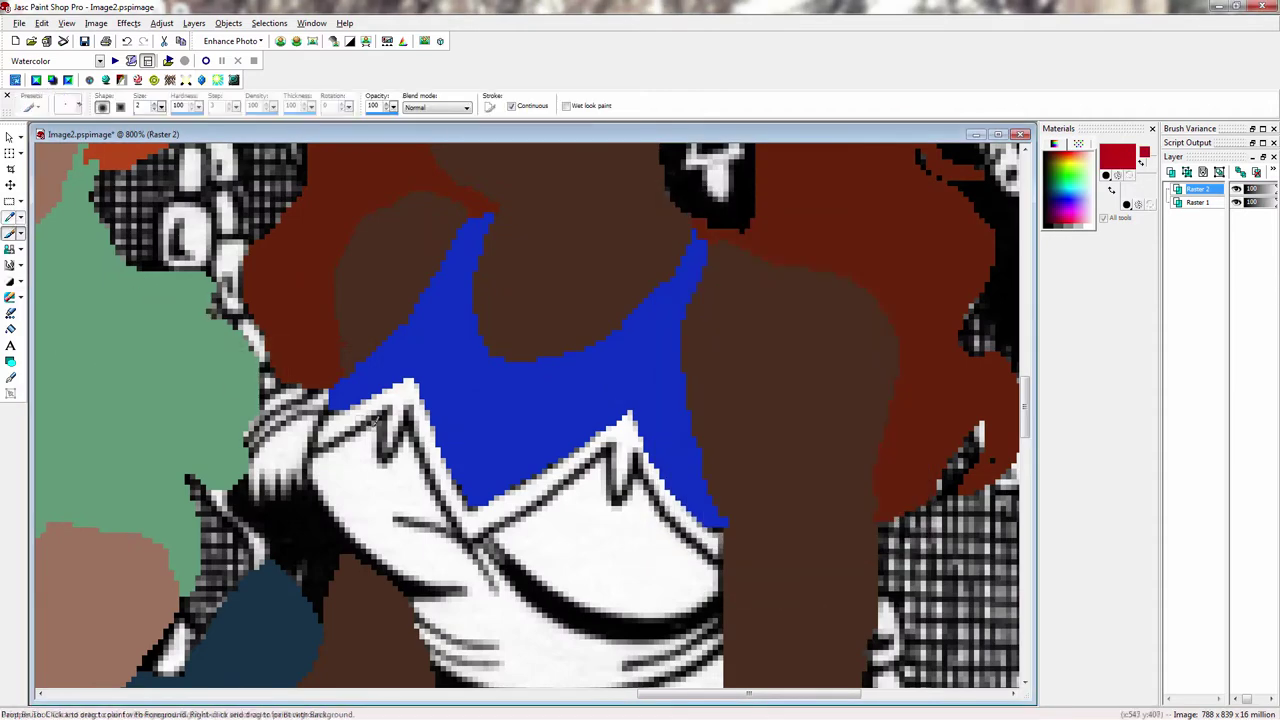
mouse_move(447, 378)
mouse_down()
mouse_move(500, 340)
mouse_move(596, 330)
mouse_move(785, 450)
mouse_move(930, 355)
mouse_up()
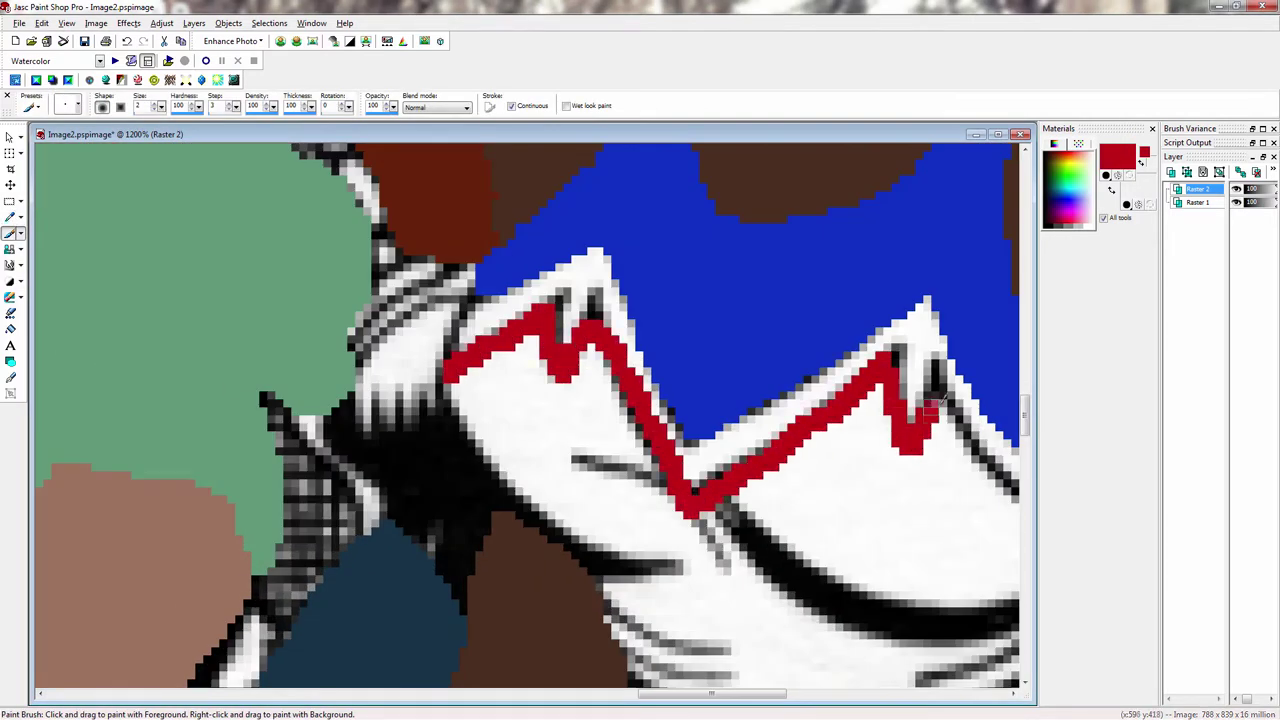
drag(930, 355, 990, 462)
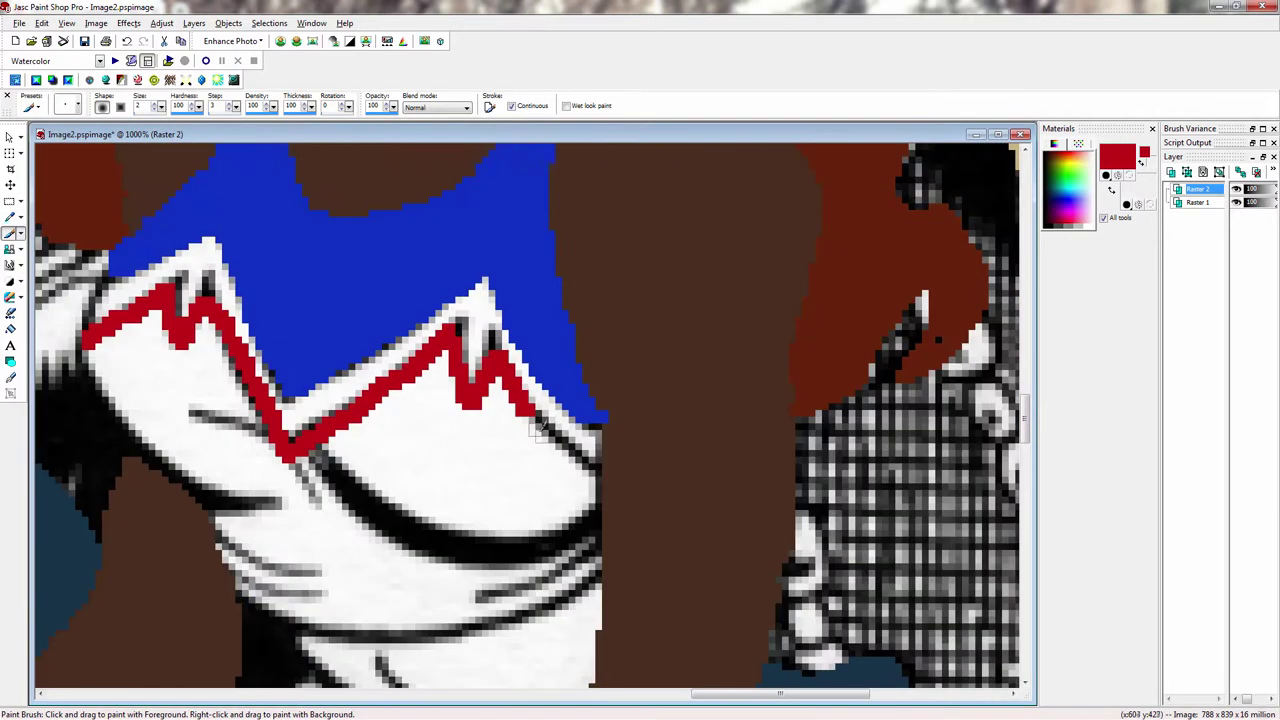
drag(545, 410, 600, 465)
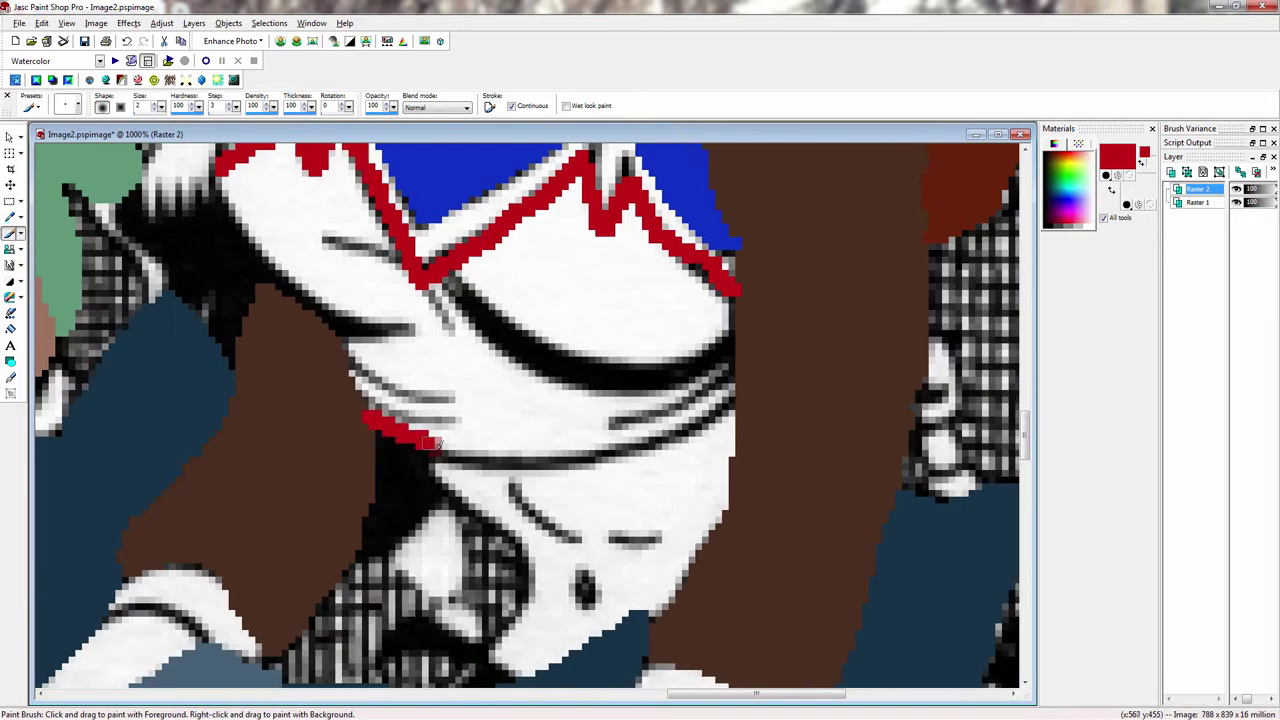
Step: Outline the side and waist edge of the dark-skinned elf's torso in red and flood-fill the garment
mouse_move(335, 243)
mouse_down()
mouse_move(466, 357)
mouse_move(507, 558)
mouse_up()
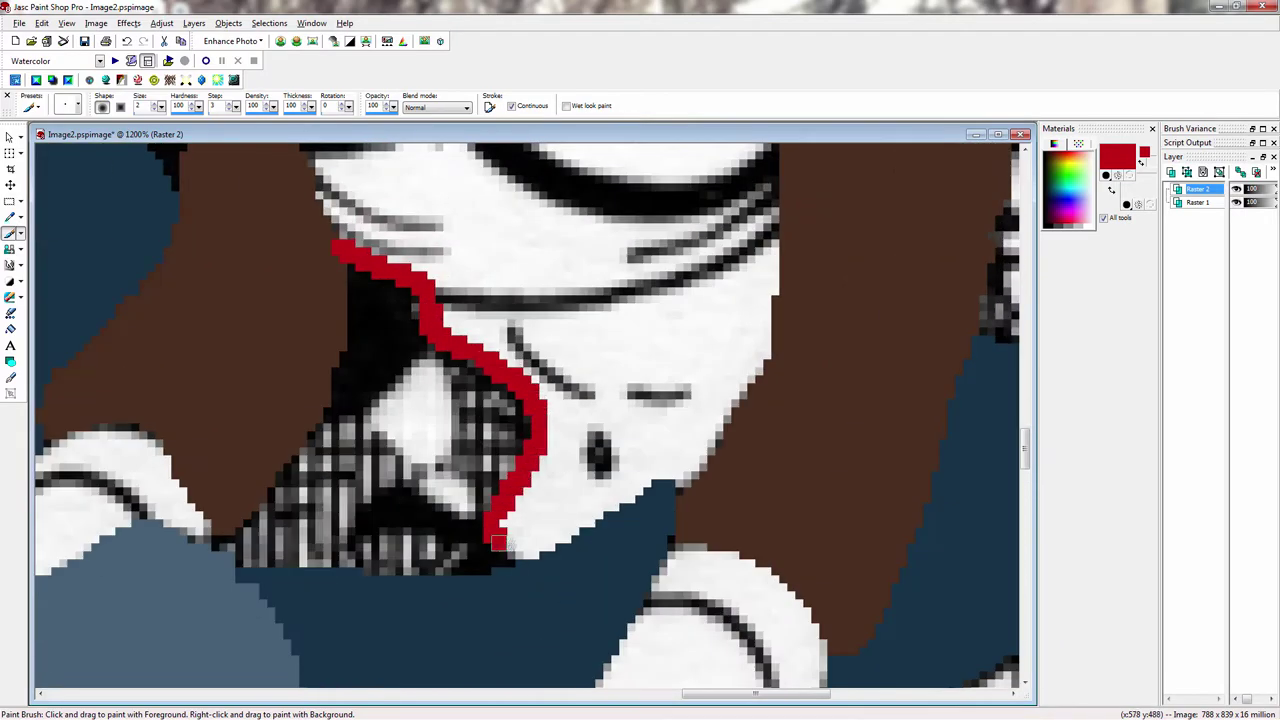
scroll(603, 459, down, 9)
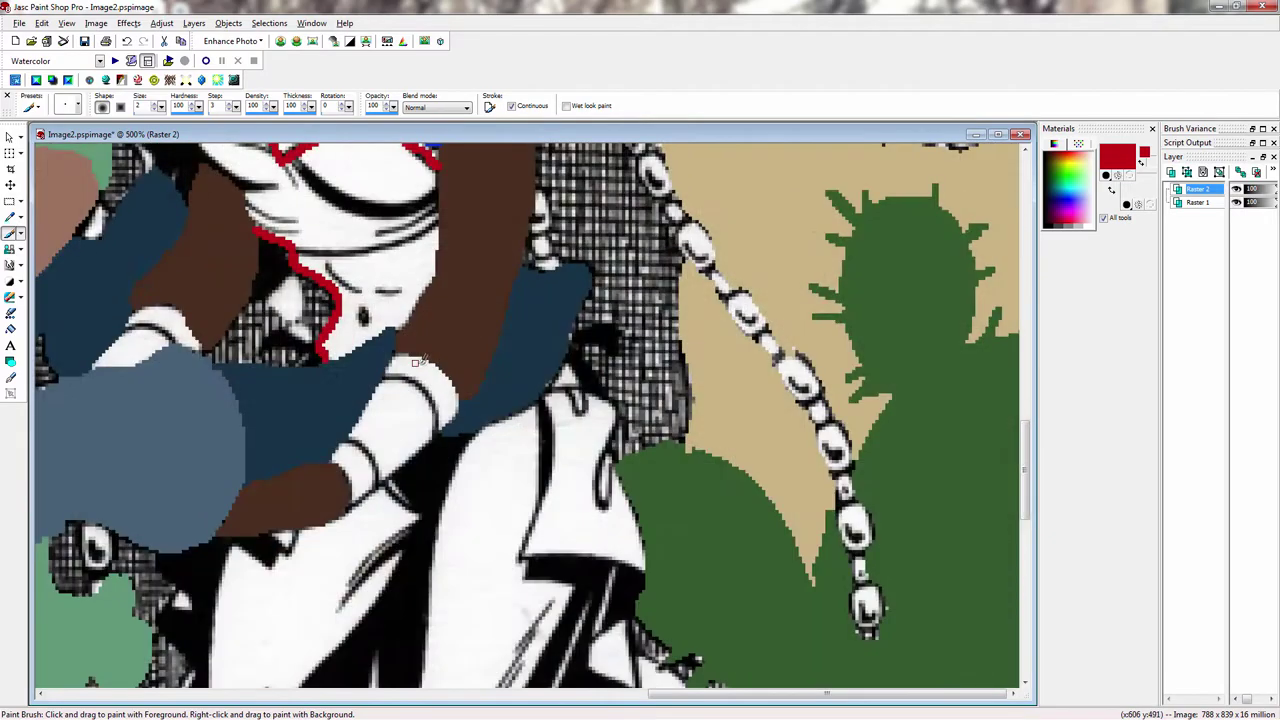
scroll(572, 267, up, 2)
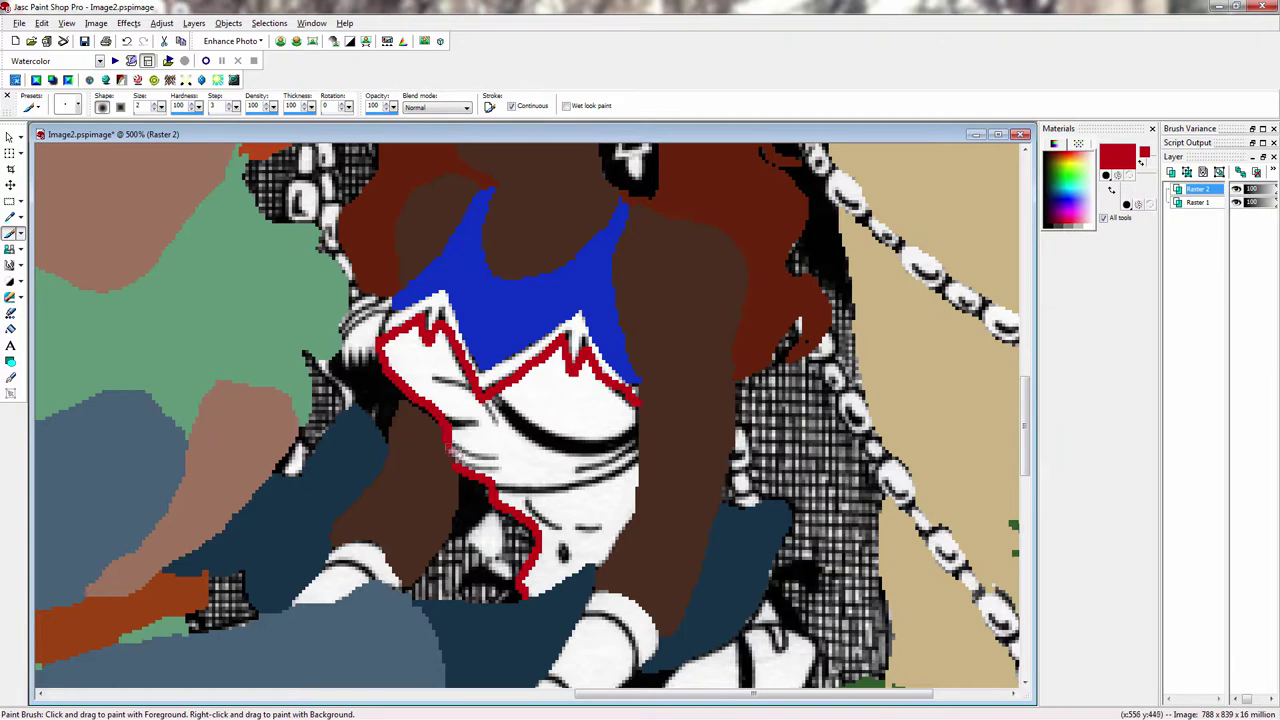
drag(452, 454, 438, 404)
click(10, 329)
click(422, 350)
Step: Choose a mustard yellow, close the end of the zigzag trim on the dark-skinned elf's top, and flood-fill the trim
click(10, 217)
click(1117, 157)
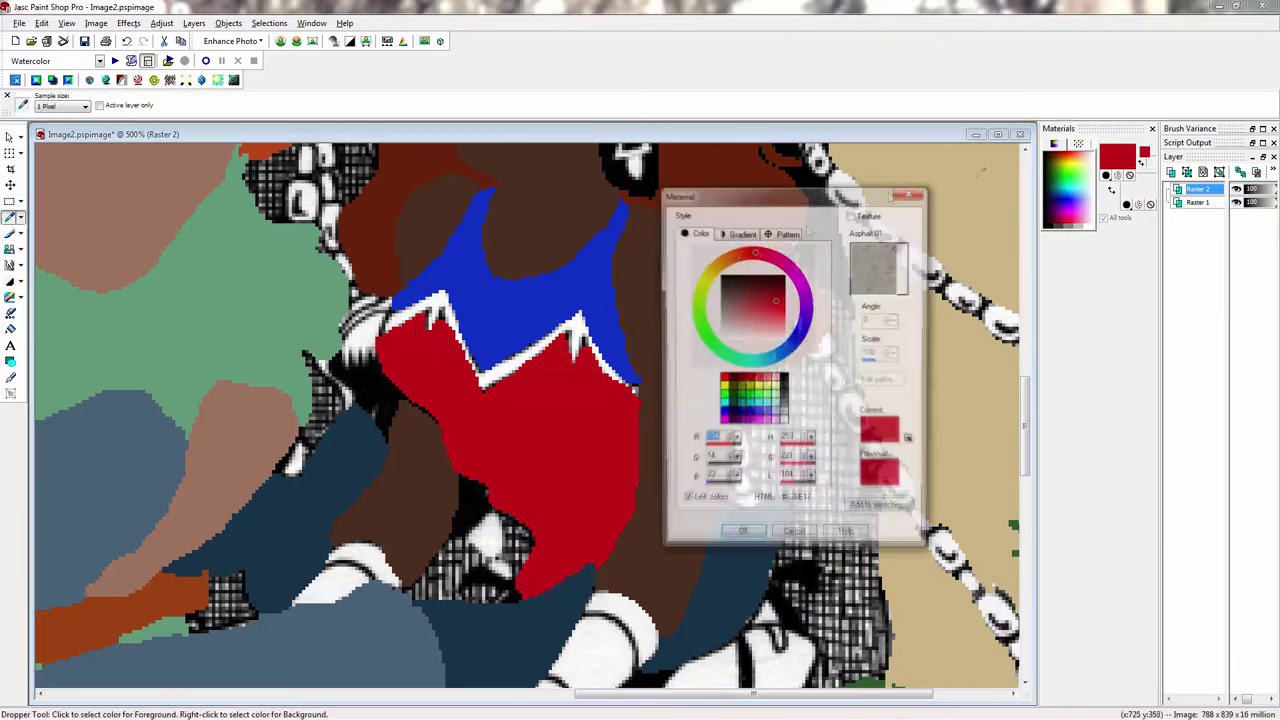
click(708, 277)
click(755, 531)
click(10, 233)
drag(396, 302, 393, 306)
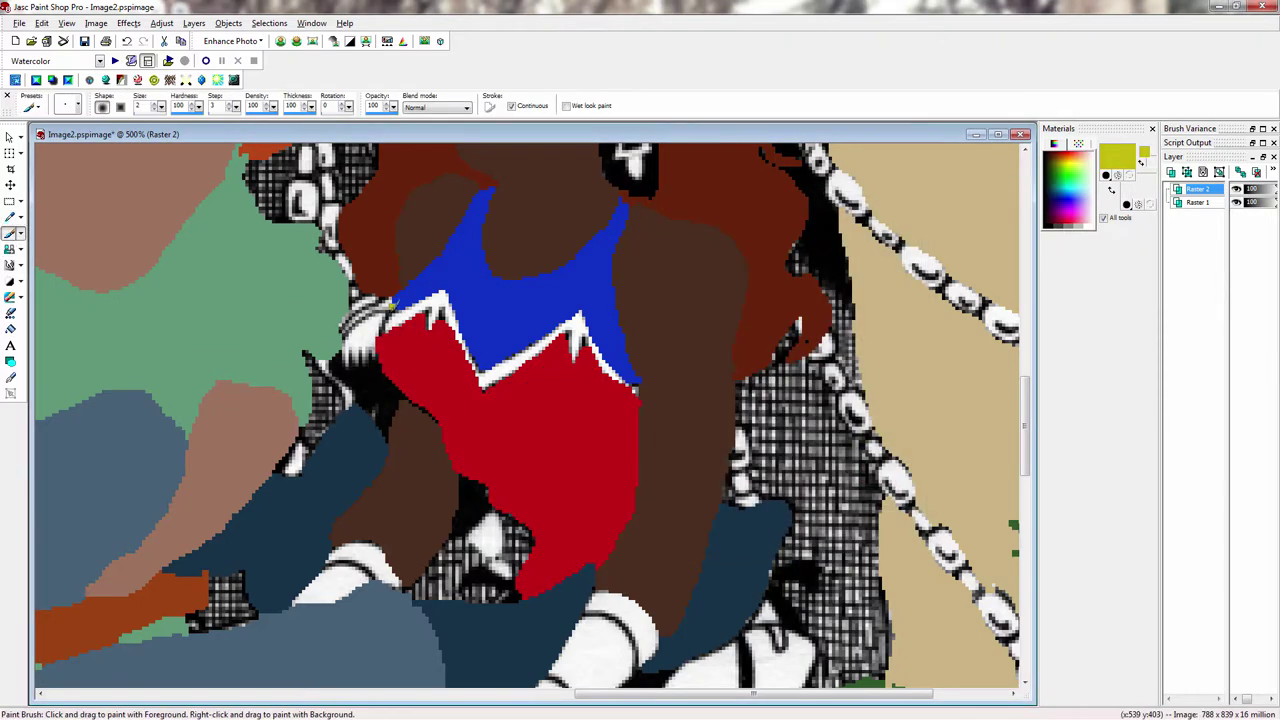
click(10, 329)
click(412, 313)
Step: Outline the middle band of the dark-skinned elf's wristband in yellow and flood-fill the middle bands of both wristbands
scroll(600, 500, down, 1)
scroll(600, 500, up, 2)
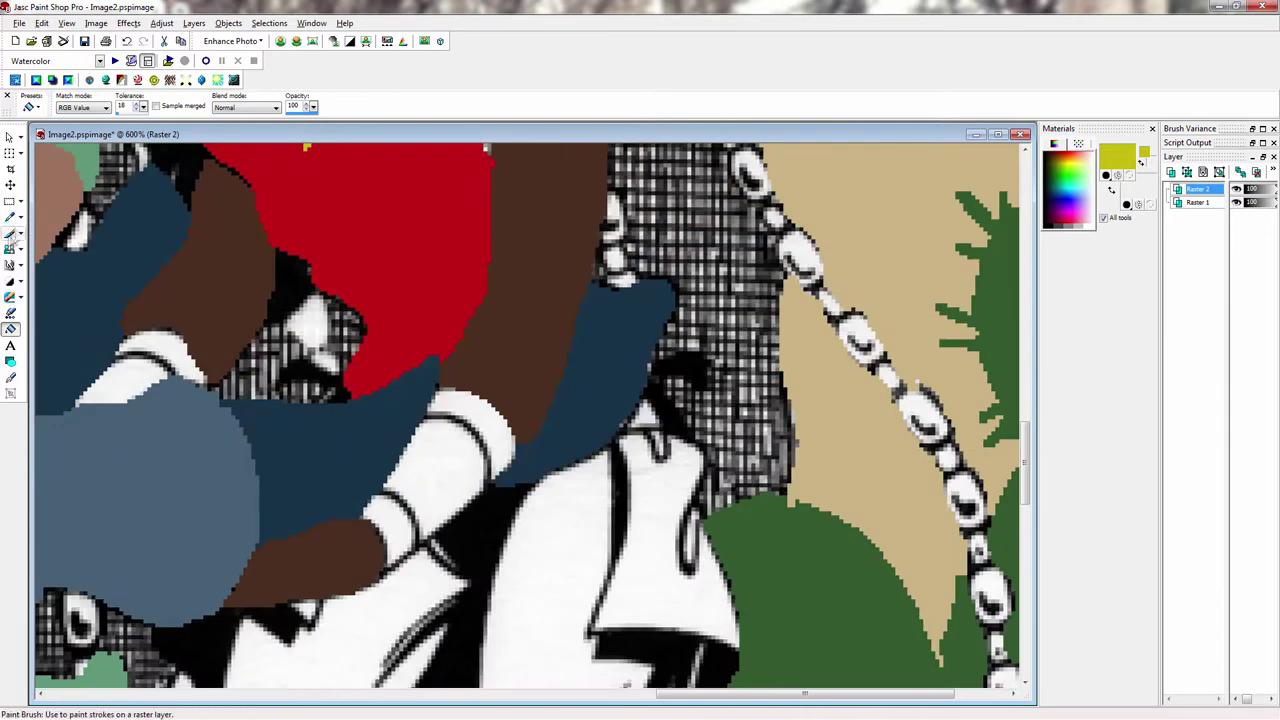
click(10, 233)
drag(383, 492, 384, 491)
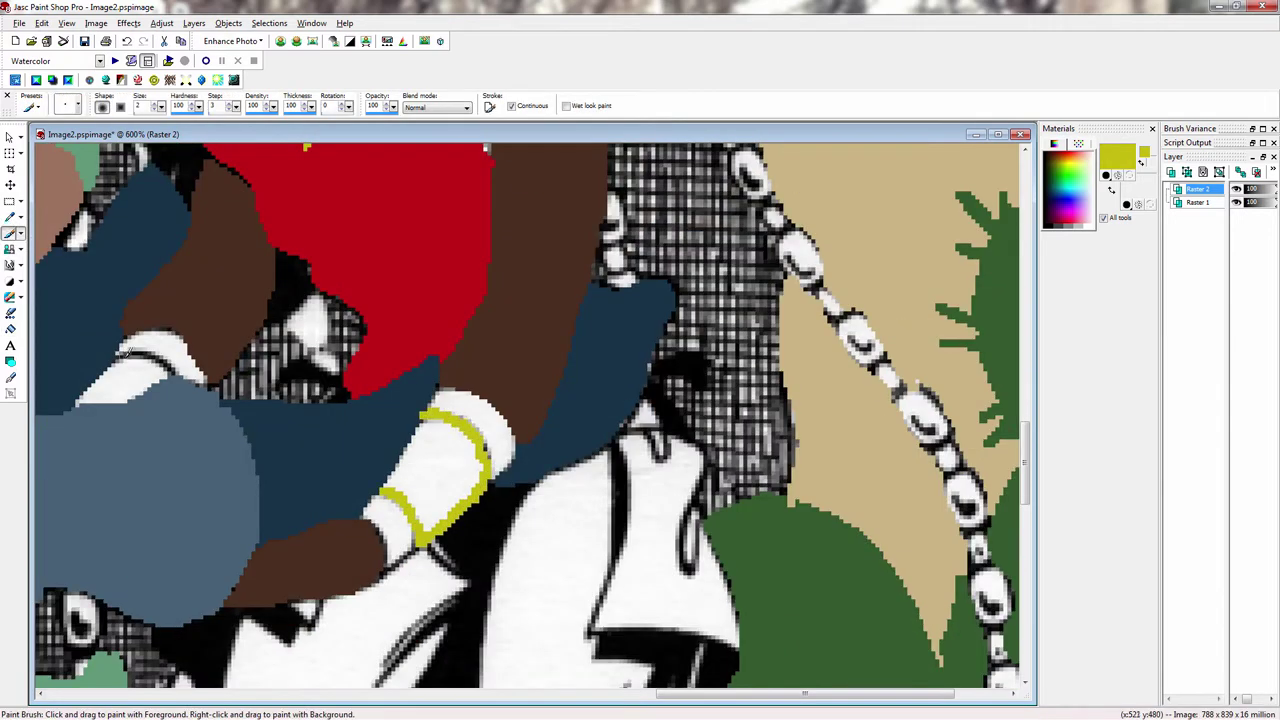
key(f)
click(128, 378)
click(452, 462)
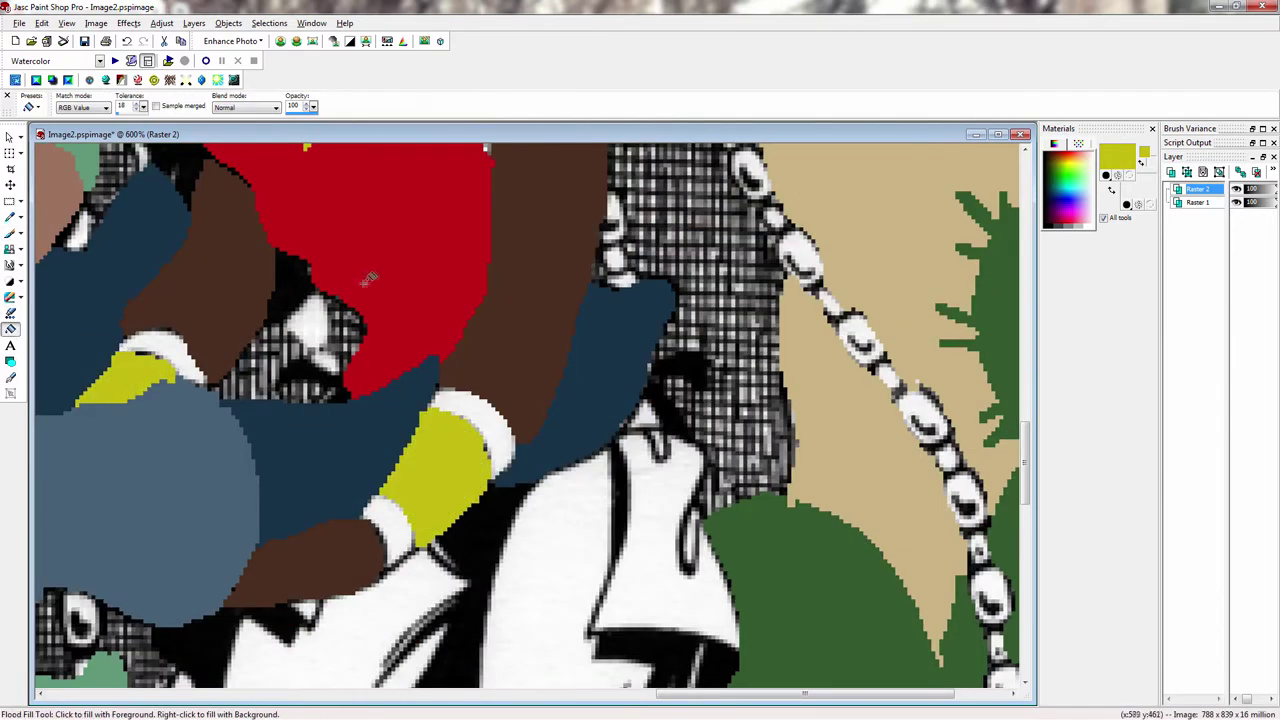
Step: Sample the top's red, close the gap beside the partly hidden wristband, and flood-fill its upper band
ctrl+click(366, 278)
click(205, 343)
key(ctrl+z)
key(b)
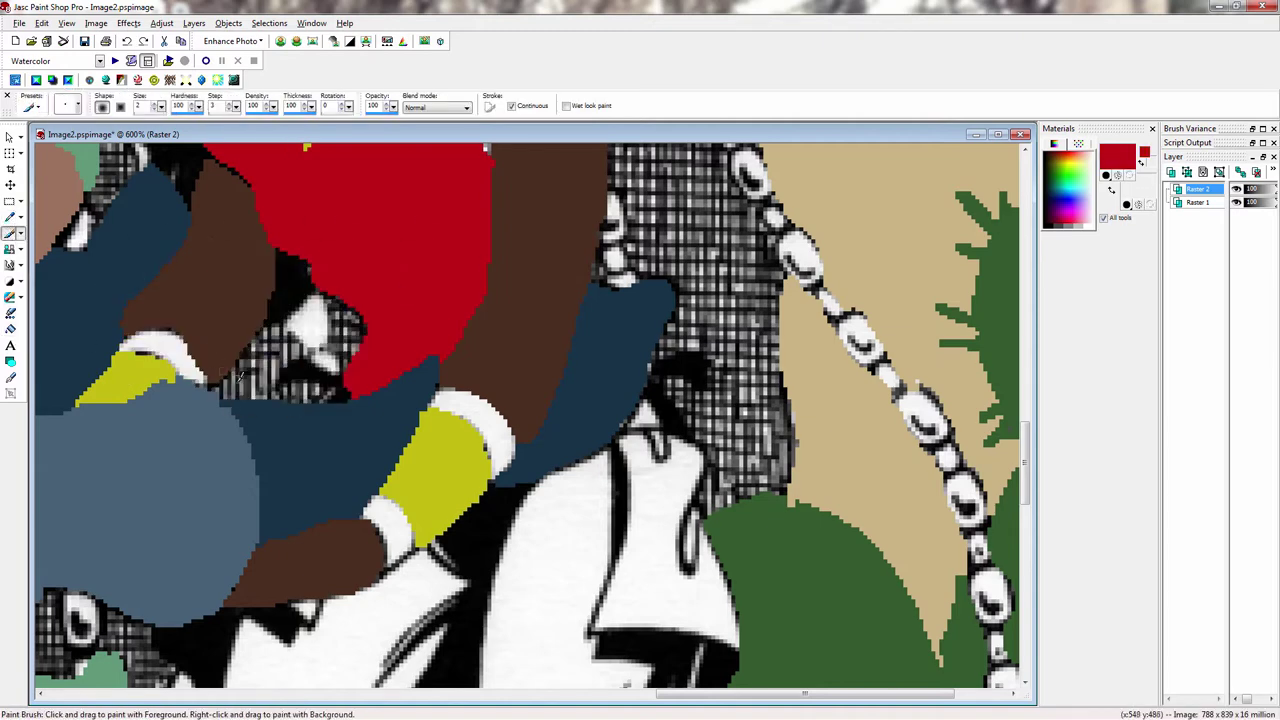
key(f)
click(174, 345)
Step: Close the gap at the edge of the fully visible wristband's upper band and flood-fill the band red
click(473, 400)
key(ctrl+z)
key(b)
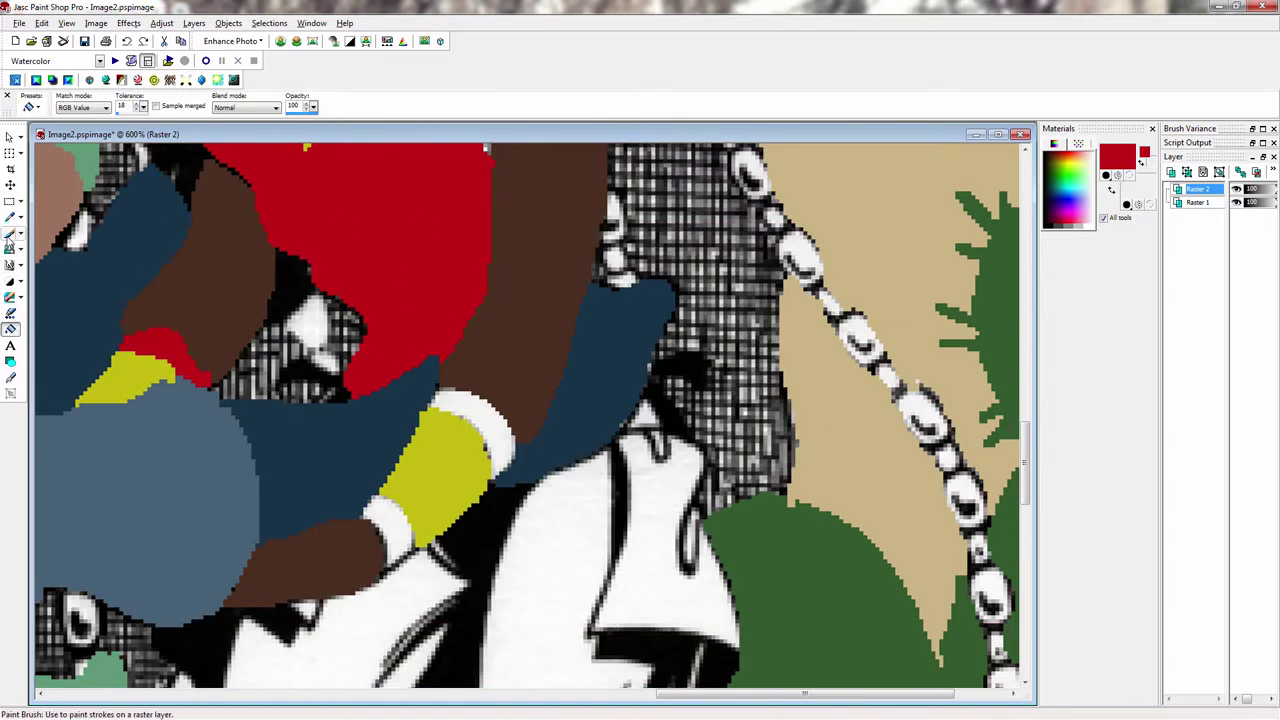
click(494, 474)
key(f)
click(497, 440)
drag(497, 440, 562, 559)
Step: Sample the top's blue, outline the lower edge of the fully visible wristband, and flood-fill its lower band
ctrl+click(403, 212)
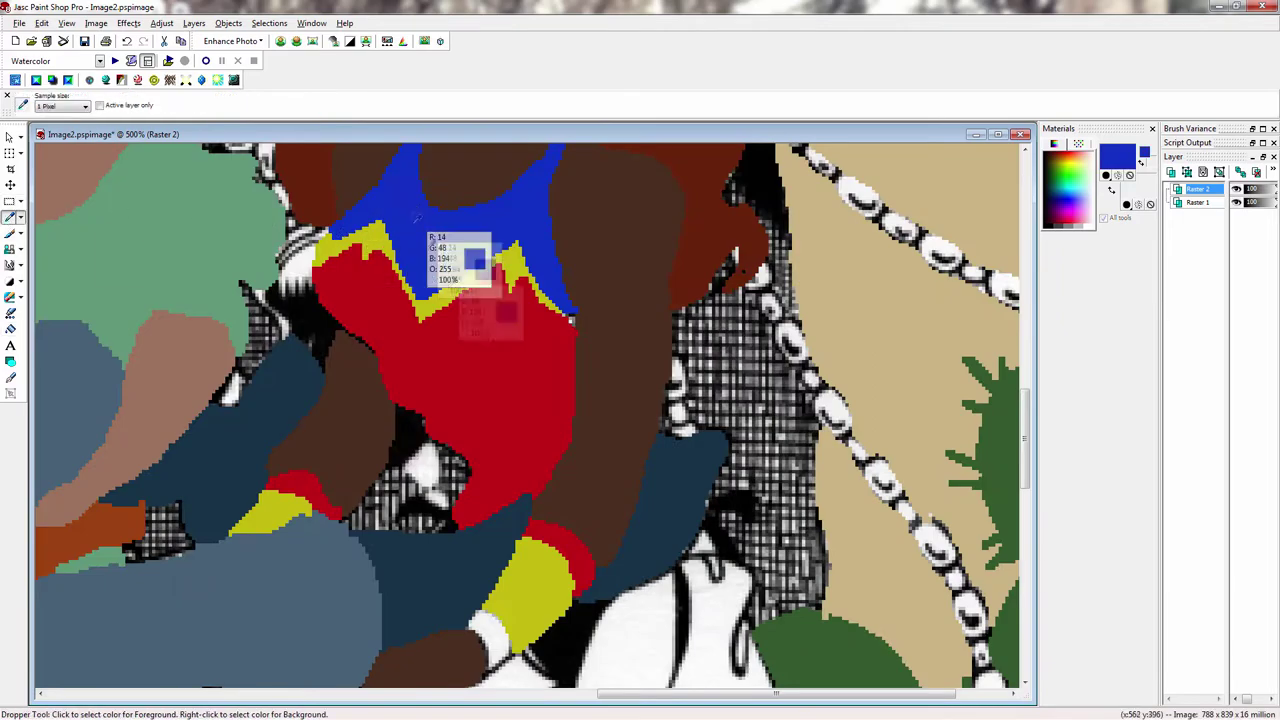
drag(403, 420, 403, 220)
key(f)
click(465, 488)
key(ctrl+z)
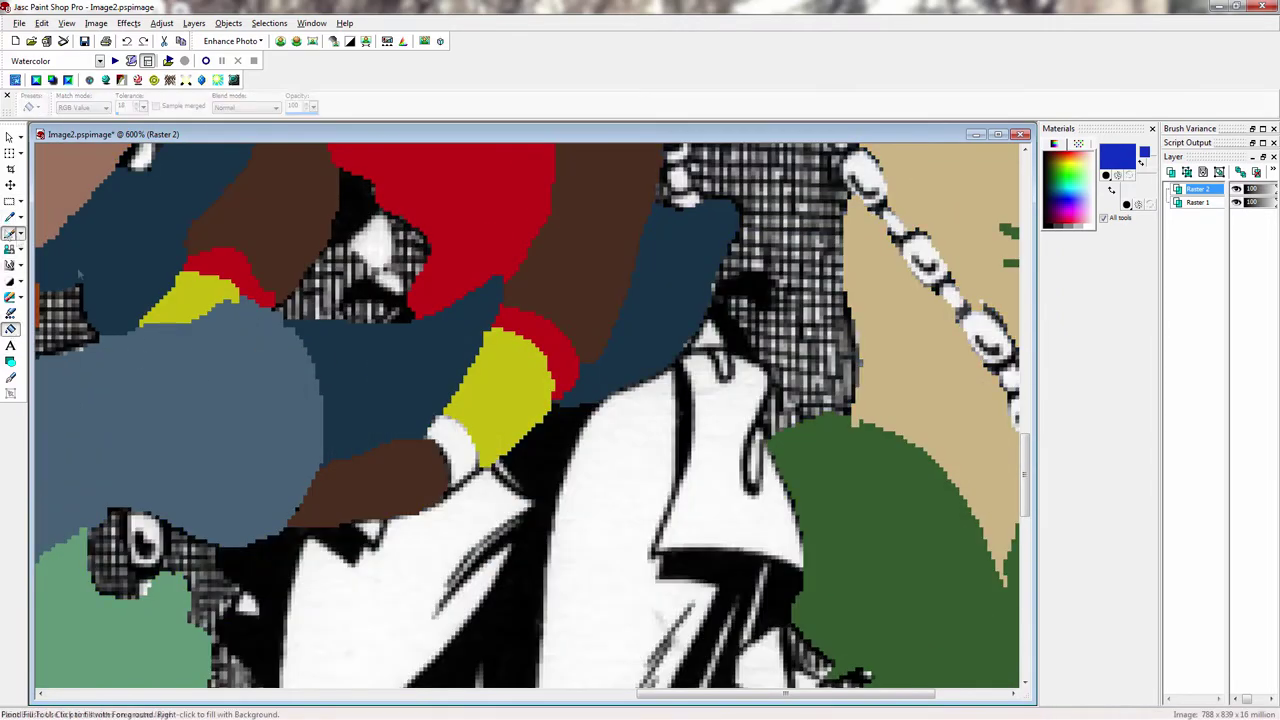
key(b)
drag(447, 496, 485, 477)
key(f)
click(458, 455)
Step: Choose the muted purple #866991 and outline the dark-skinned elf's skirt along the back of her front thigh
scroll(480, 450, down, 3)
scroll(680, 470, up, 1)
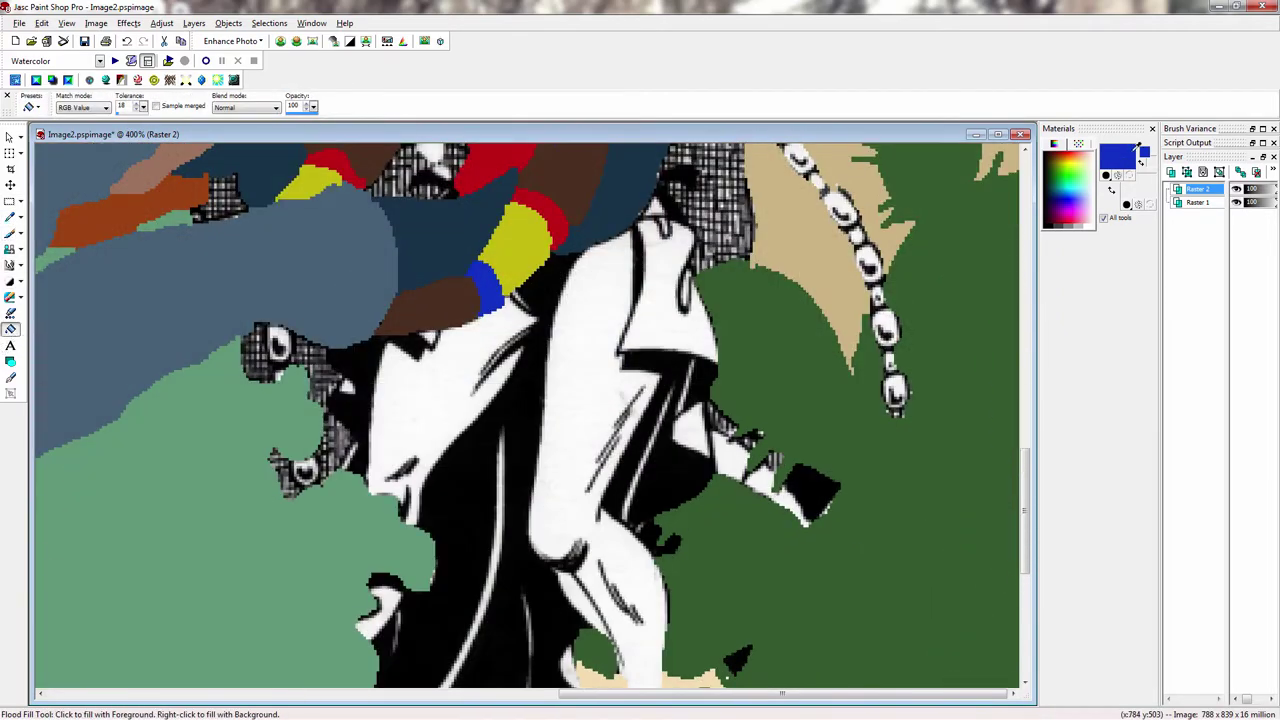
click(1117, 158)
drag(738, 290, 730, 305)
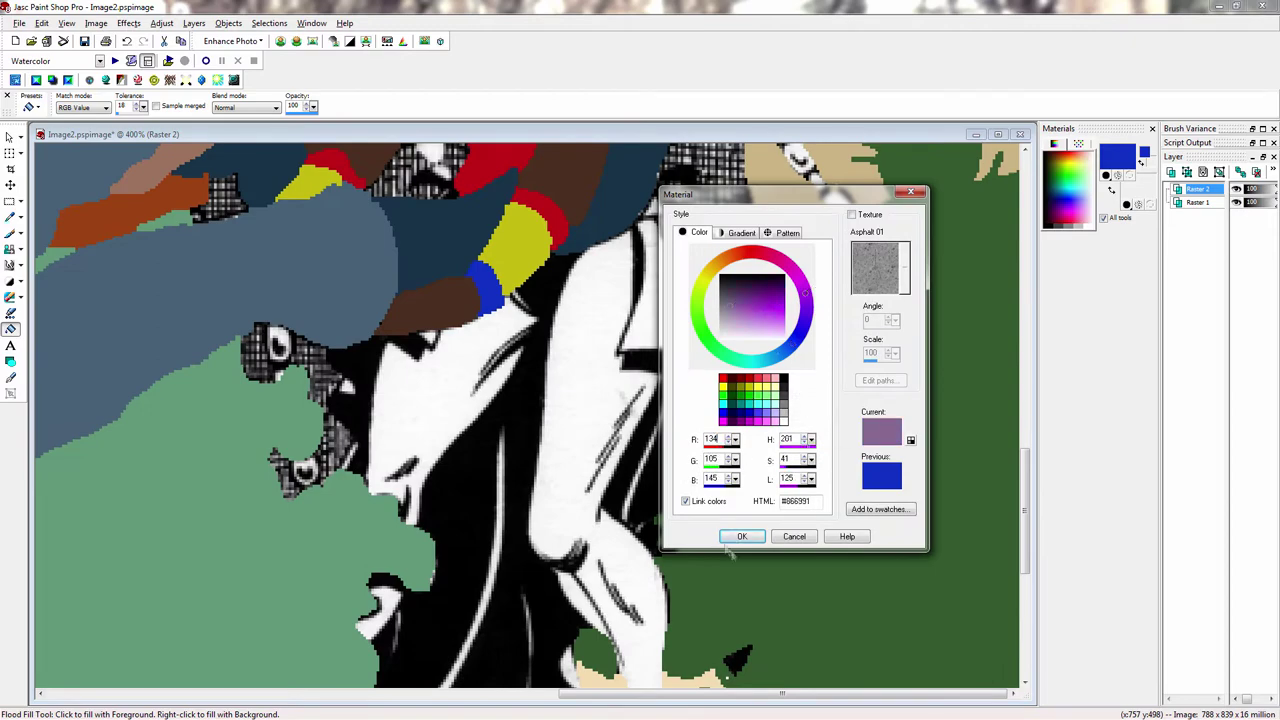
click(741, 537)
click(10, 233)
scroll(480, 378, up, 2)
scroll(508, 300, down, 1)
drag(498, 568, 515, 520)
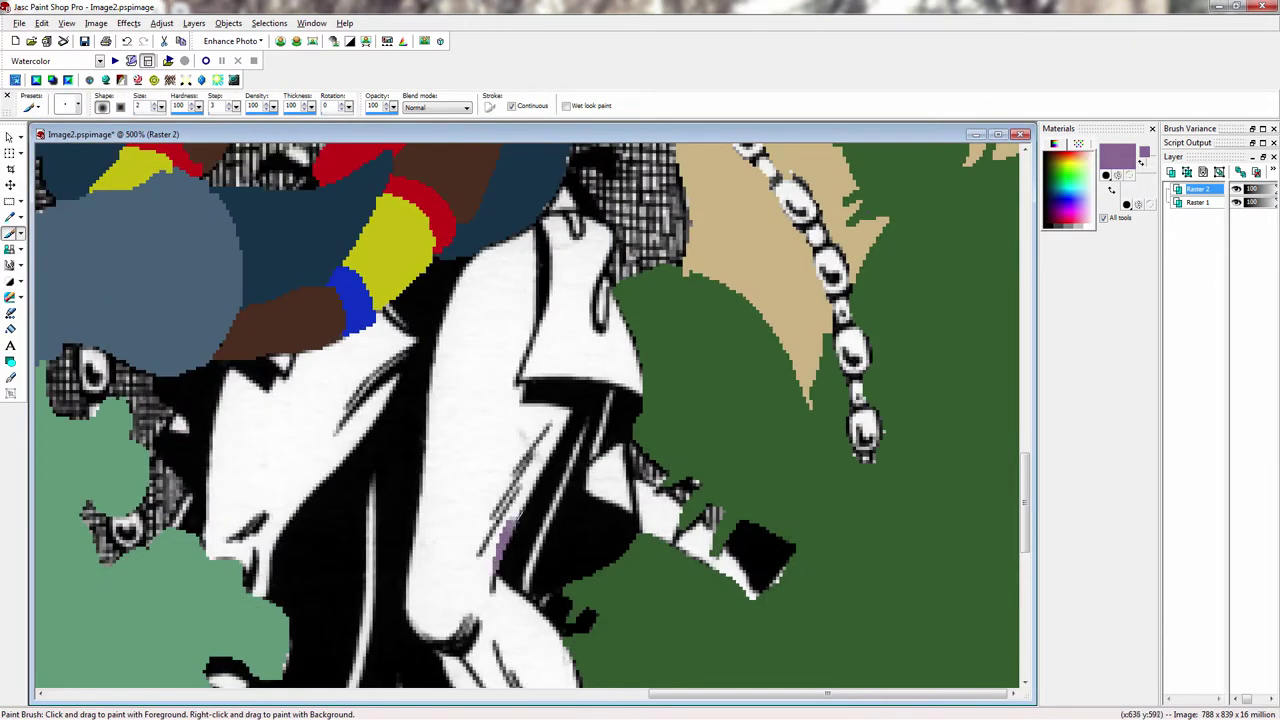
drag(582, 396, 585, 386)
Step: Continue the purple skirt outline around the hip, the cloth's outer edge, and both sides of the front leg
scroll(578, 520, down, 2)
scroll(741, 434, up, 1)
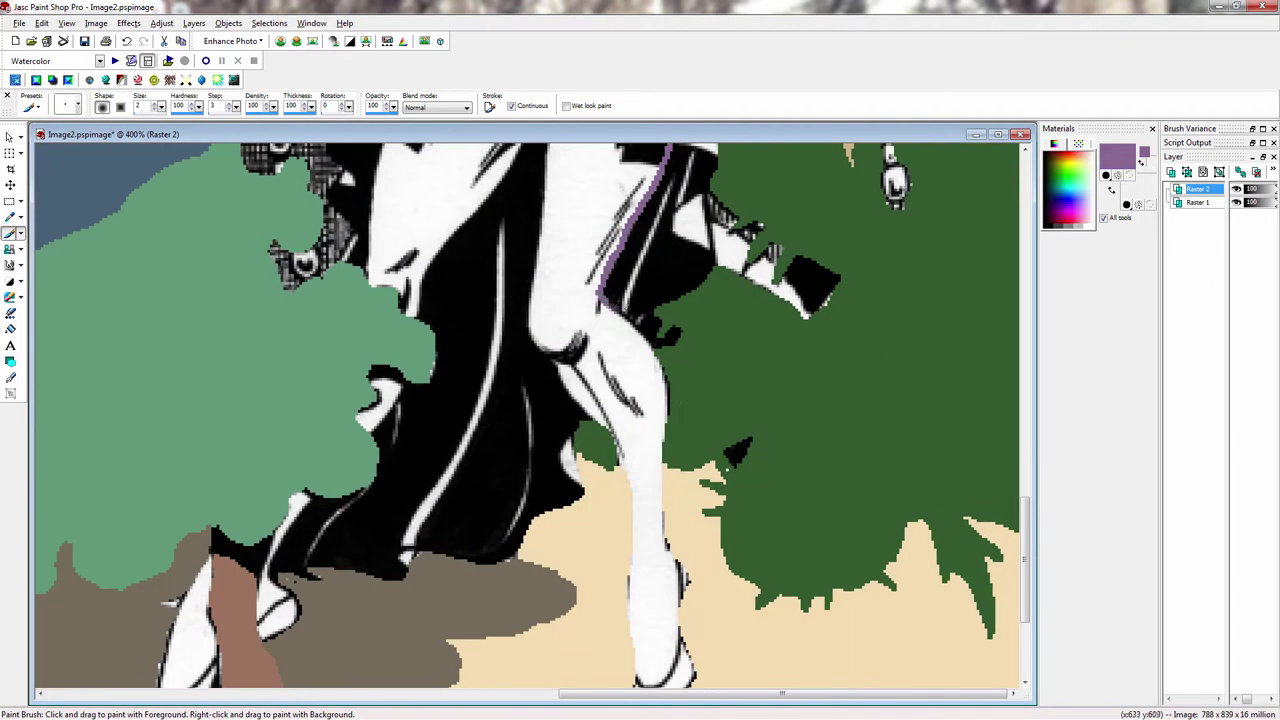
scroll(650, 365, up, 3)
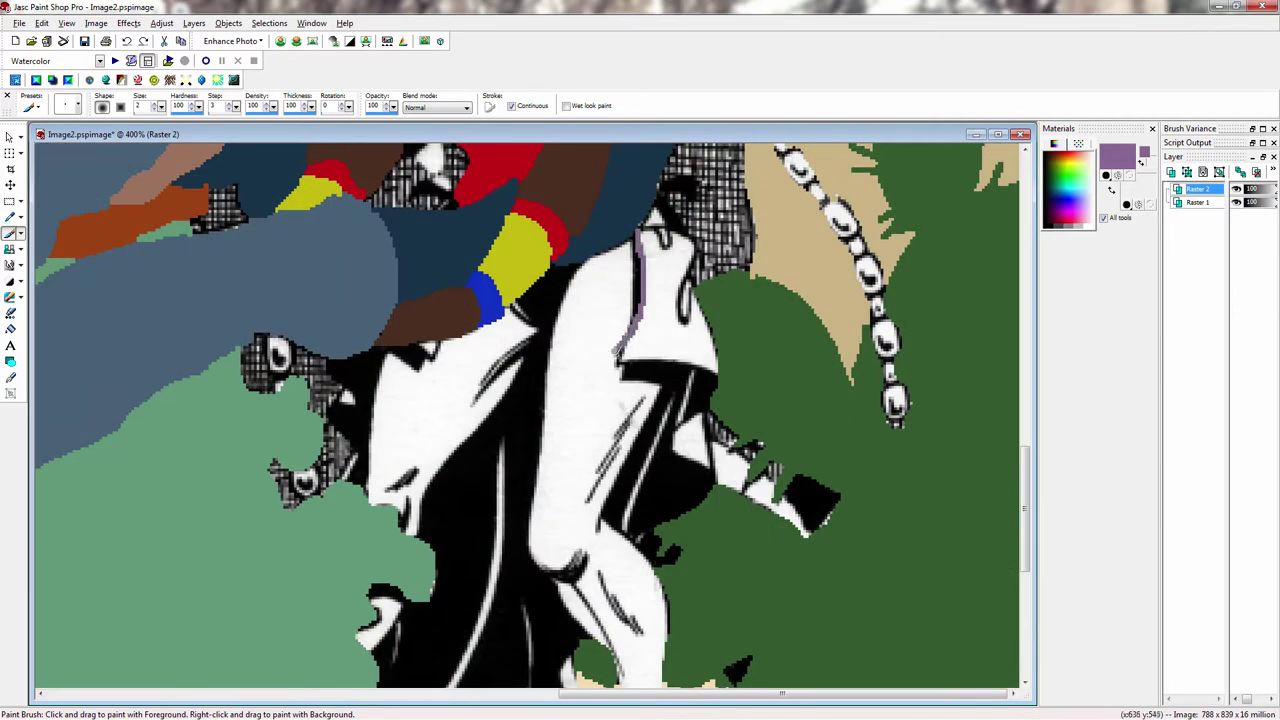
key(ctrl+z)
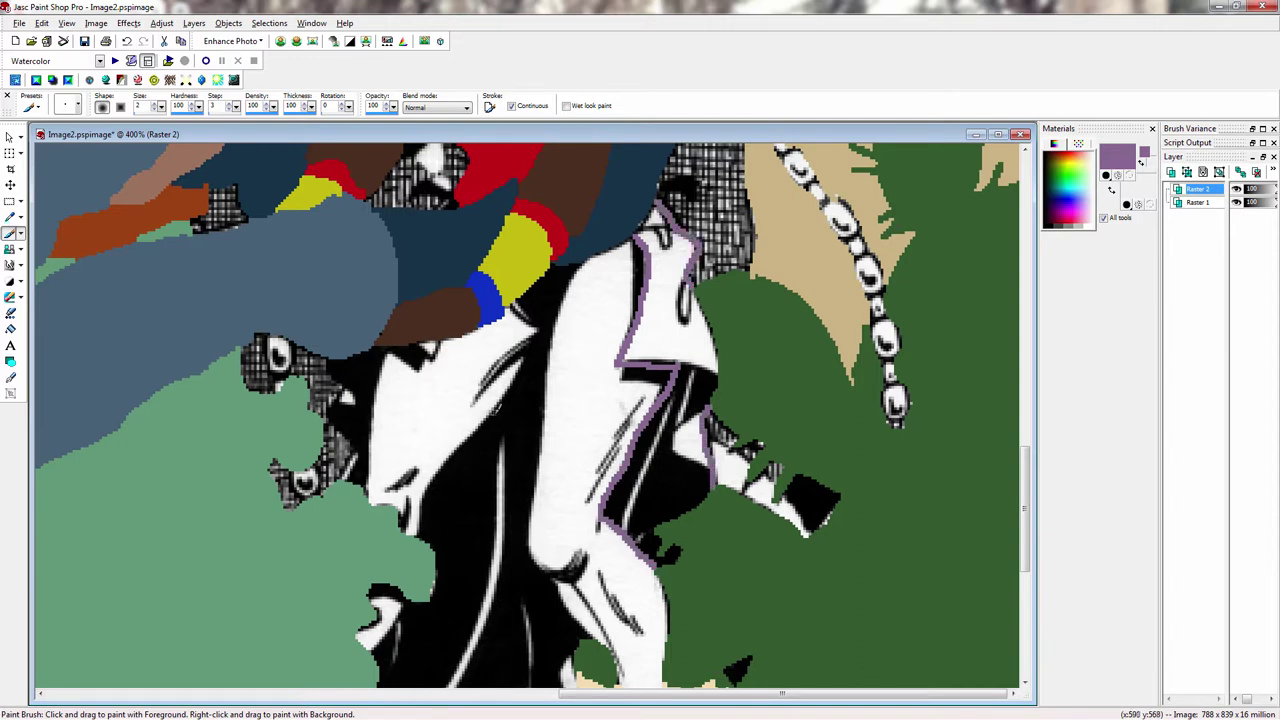
scroll(541, 527, down, 1)
scroll(600, 410, up, 2)
mouse_move(534, 219)
mouse_down()
mouse_move(513, 458)
mouse_move(556, 523)
mouse_up()
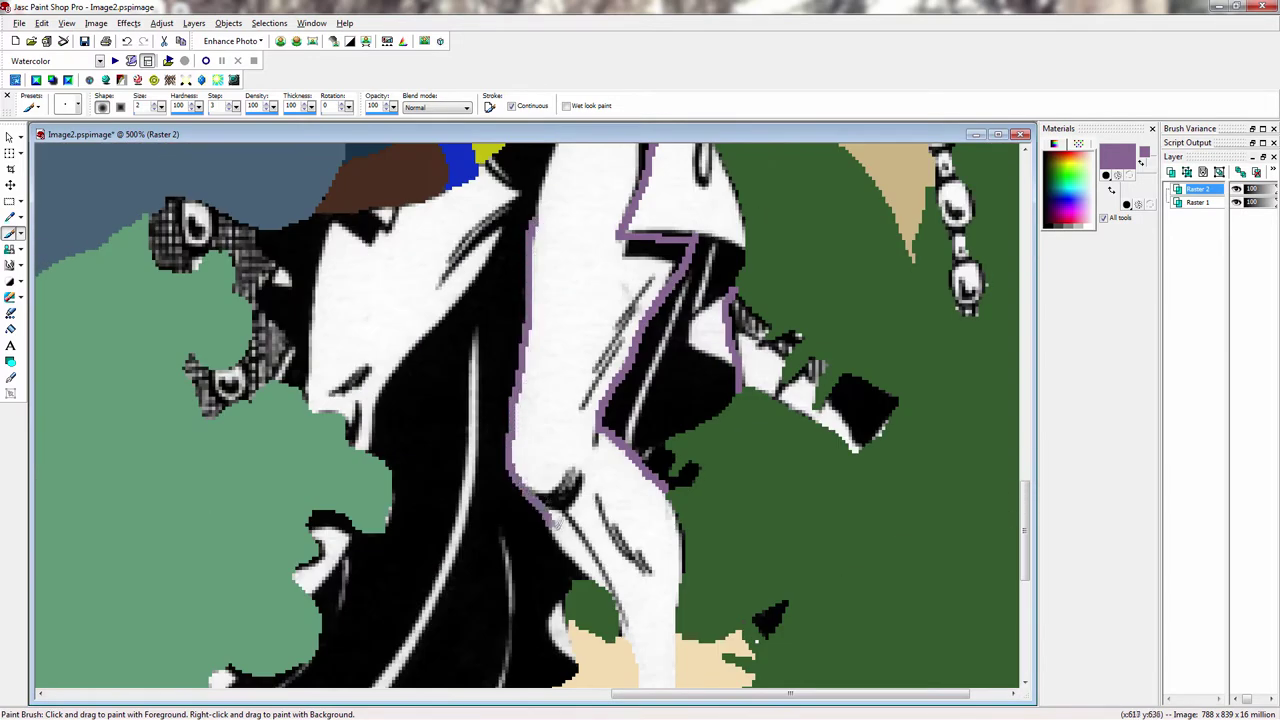
Step: Outline the skirt in purple along the rear leg, beside the patterned background, and down to the rear foot
drag(527, 215, 402, 378)
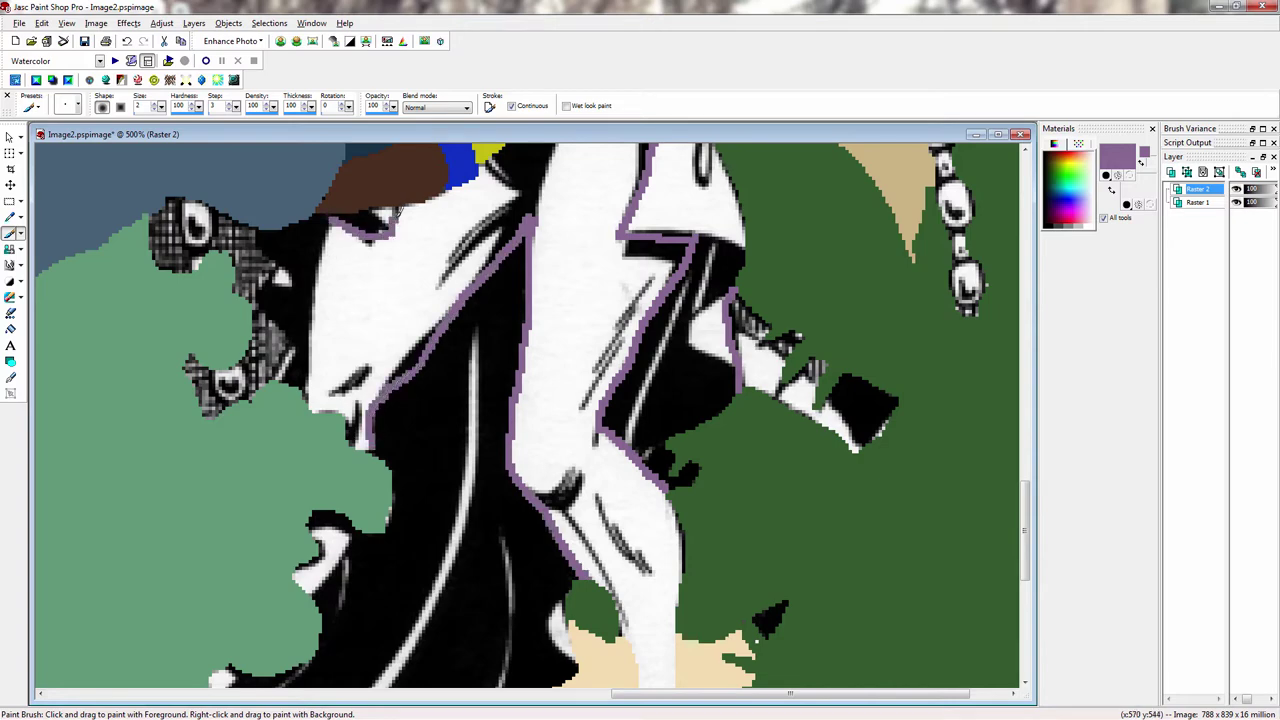
drag(332, 216, 309, 404)
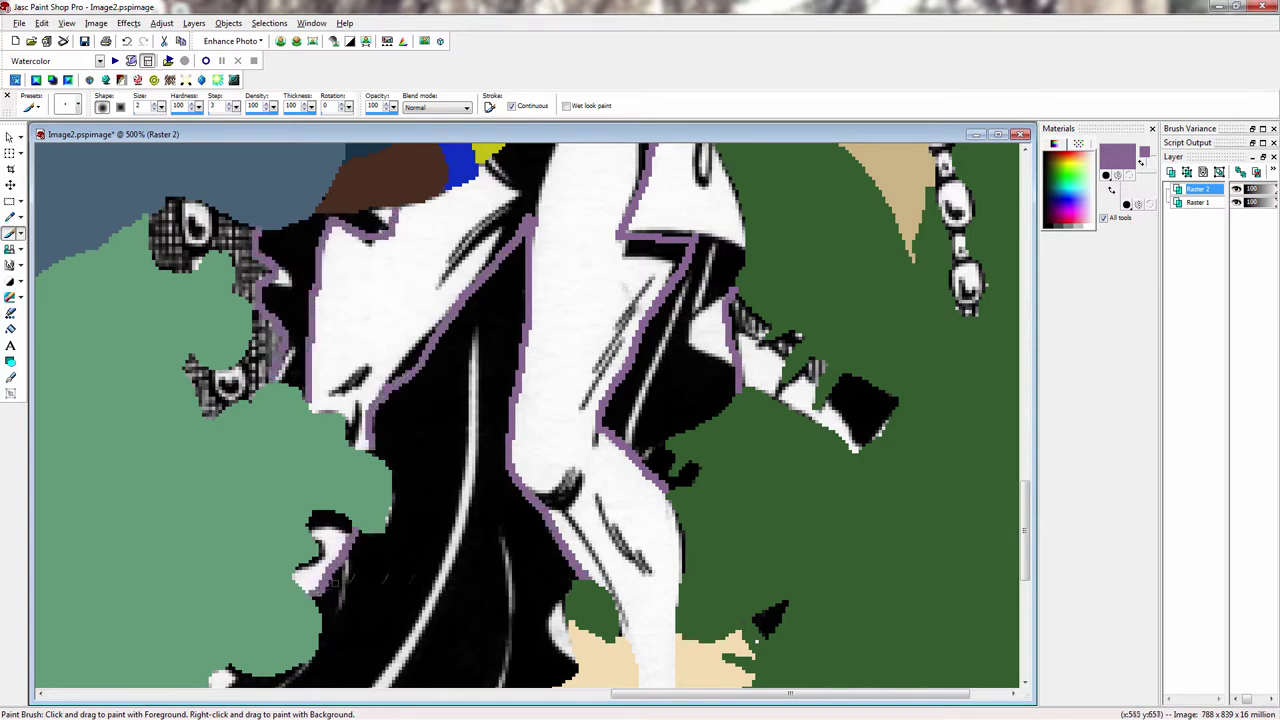
scroll(475, 530, down, 1)
scroll(446, 540, up, 1)
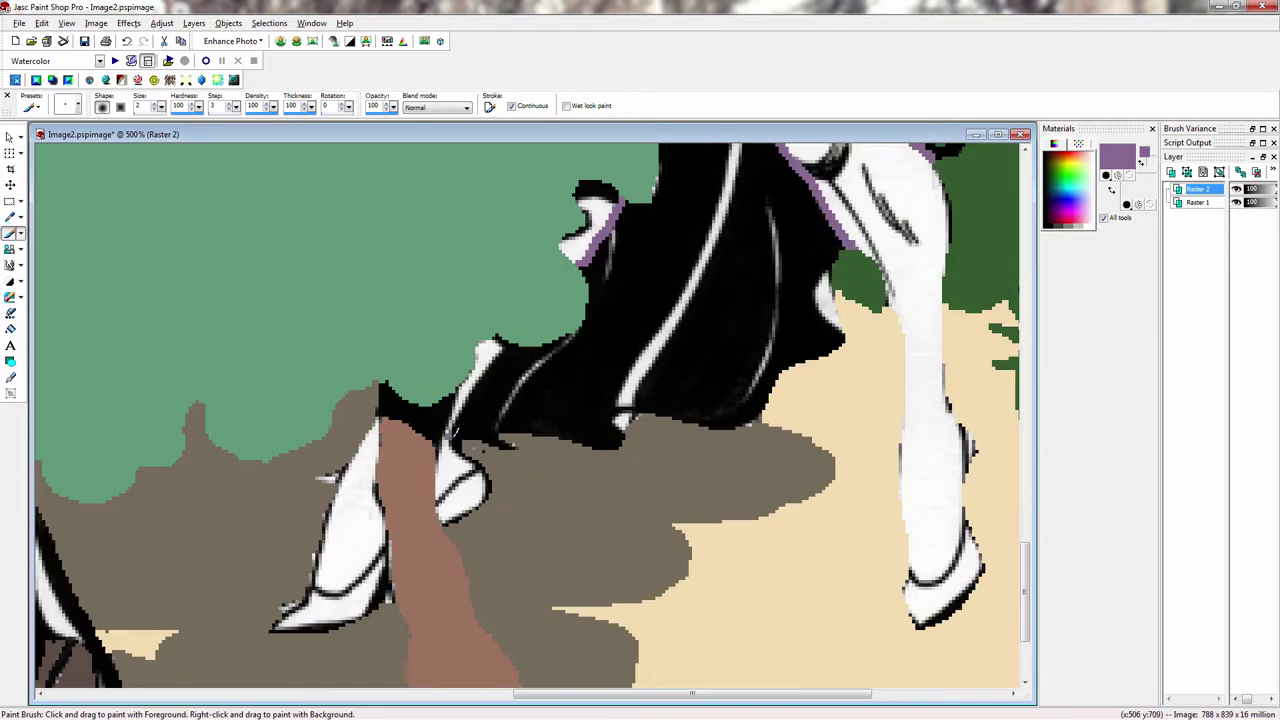
drag(455, 430, 508, 347)
Step: Close the remaining gaps in the skirt's outline and flood-fill all of its sections purple
scroll(547, 380, down, 3)
click(10, 329)
click(604, 256)
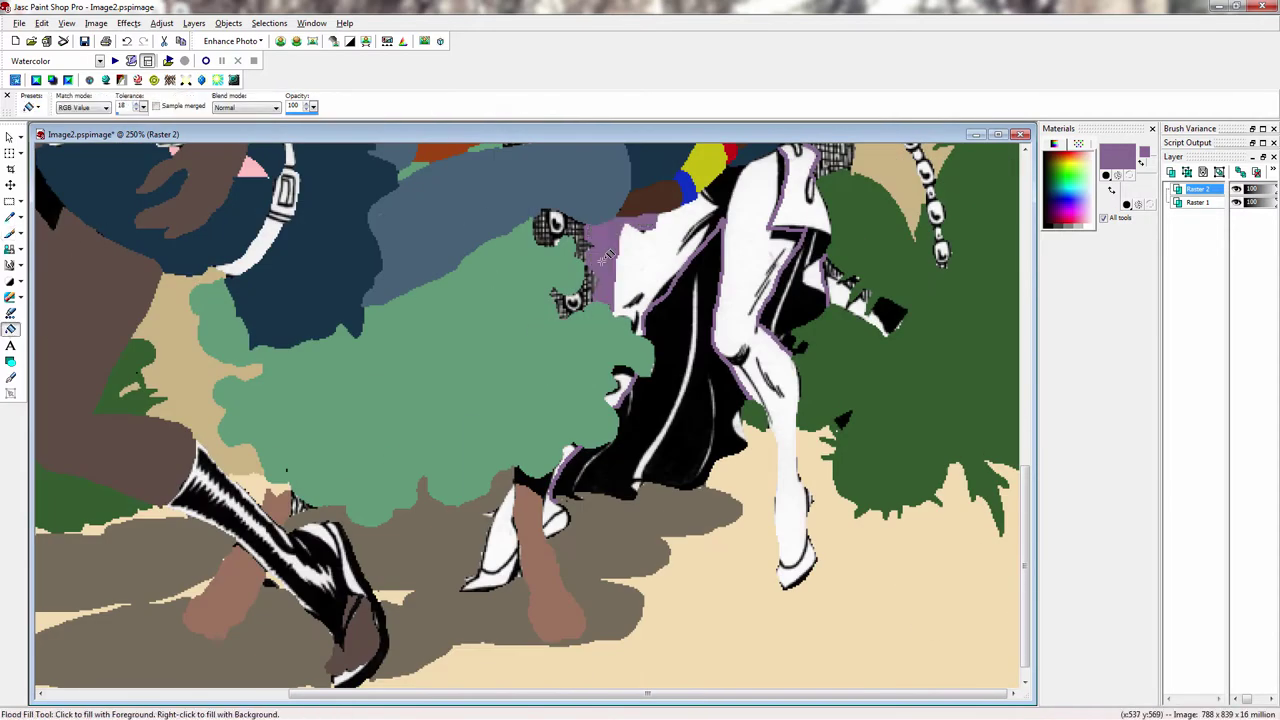
click(664, 371)
key(ctrl+z)
scroll(735, 456, up, 3)
key(b)
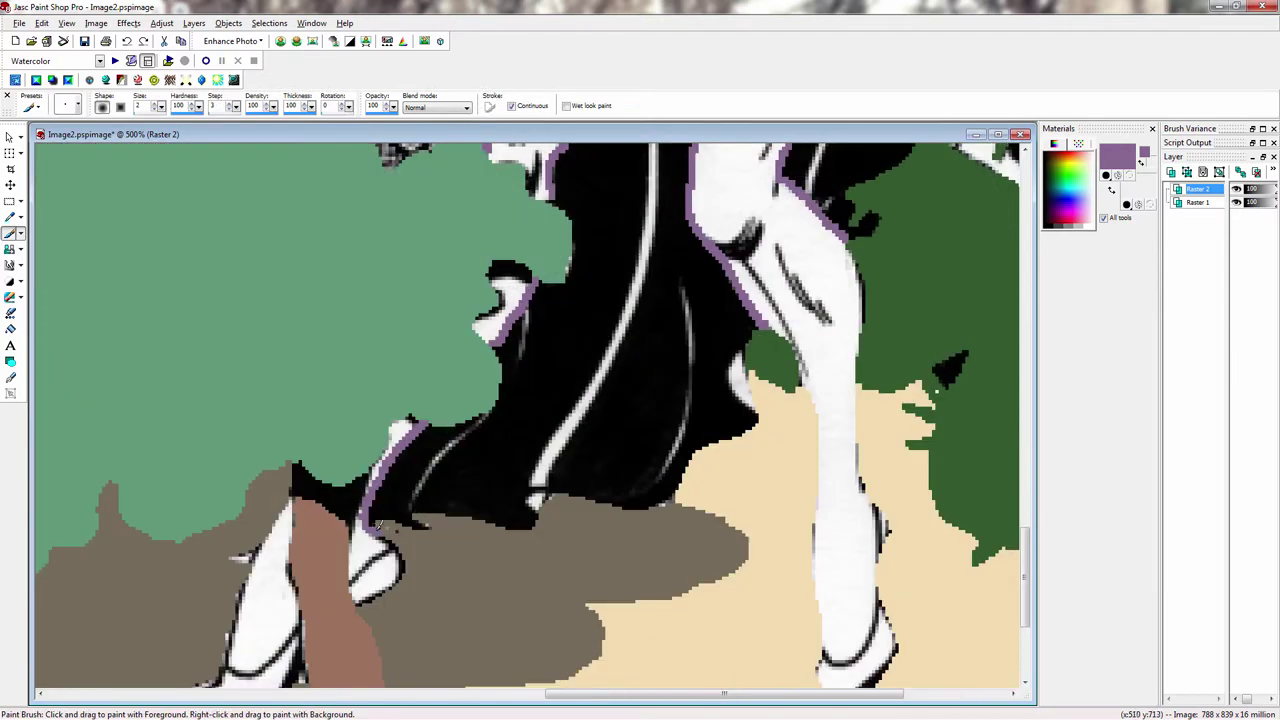
scroll(537, 295, up, 1)
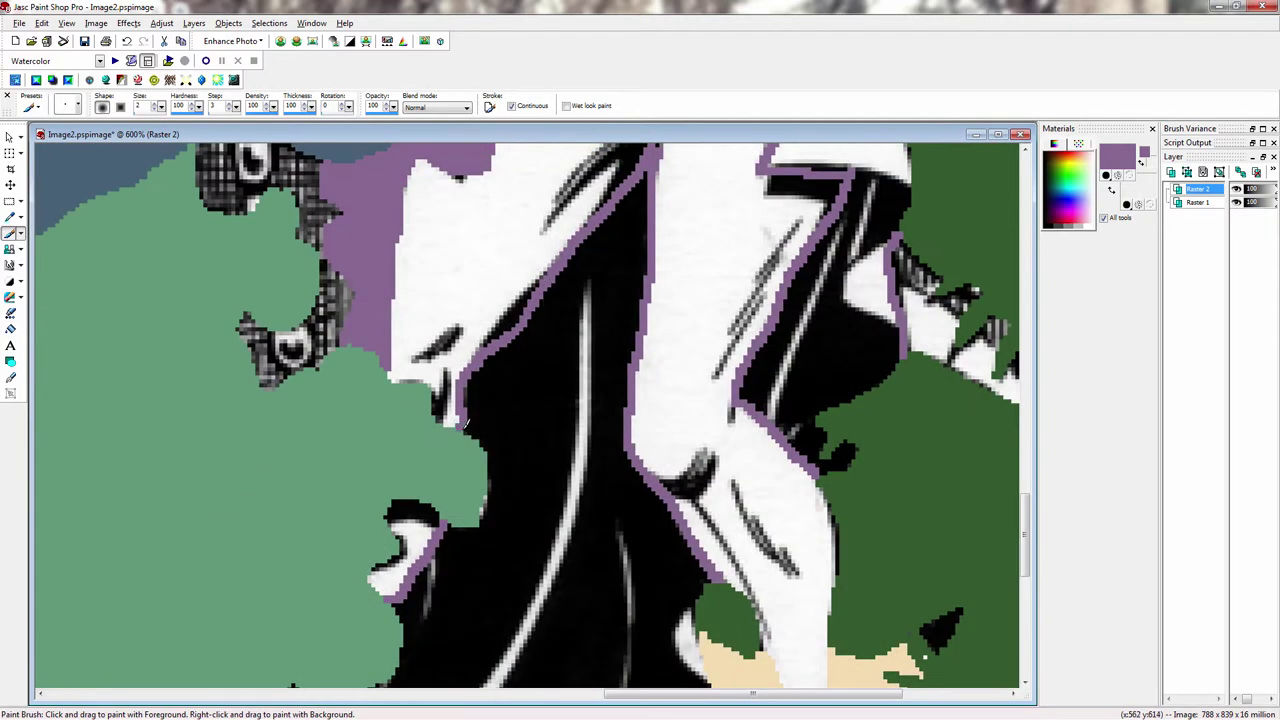
key(e)
Step: Sample the dark-skinned elf's brown skin color and outline where her feet meet the shoes
scroll(465, 425, down, 6)
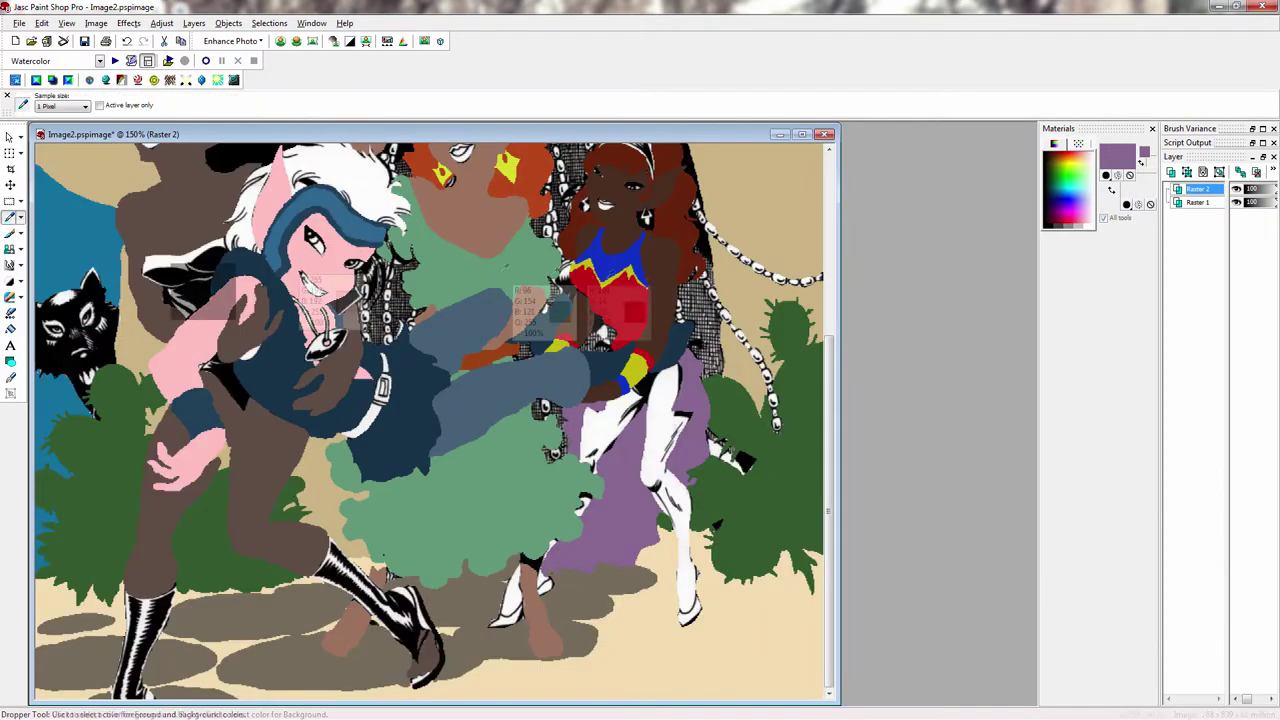
click(663, 277)
key(b)
scroll(541, 587, up, 6)
drag(551, 354, 543, 365)
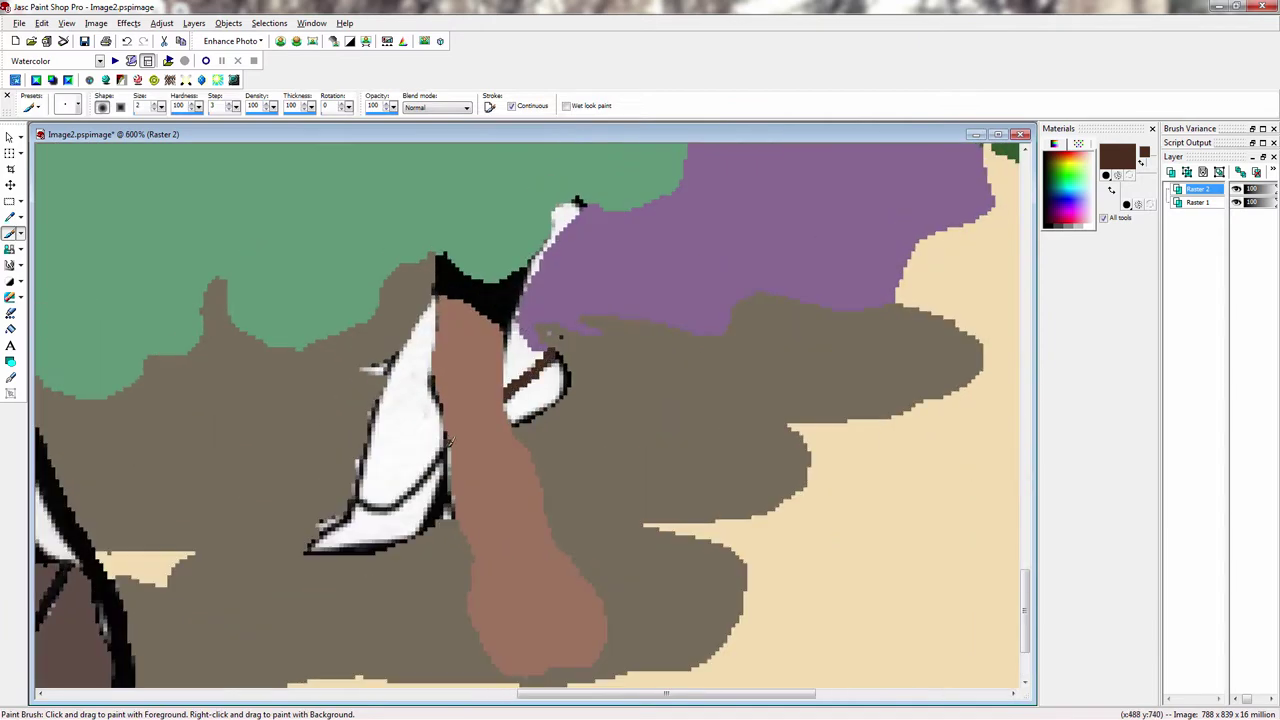
scroll(357, 494, down, 1)
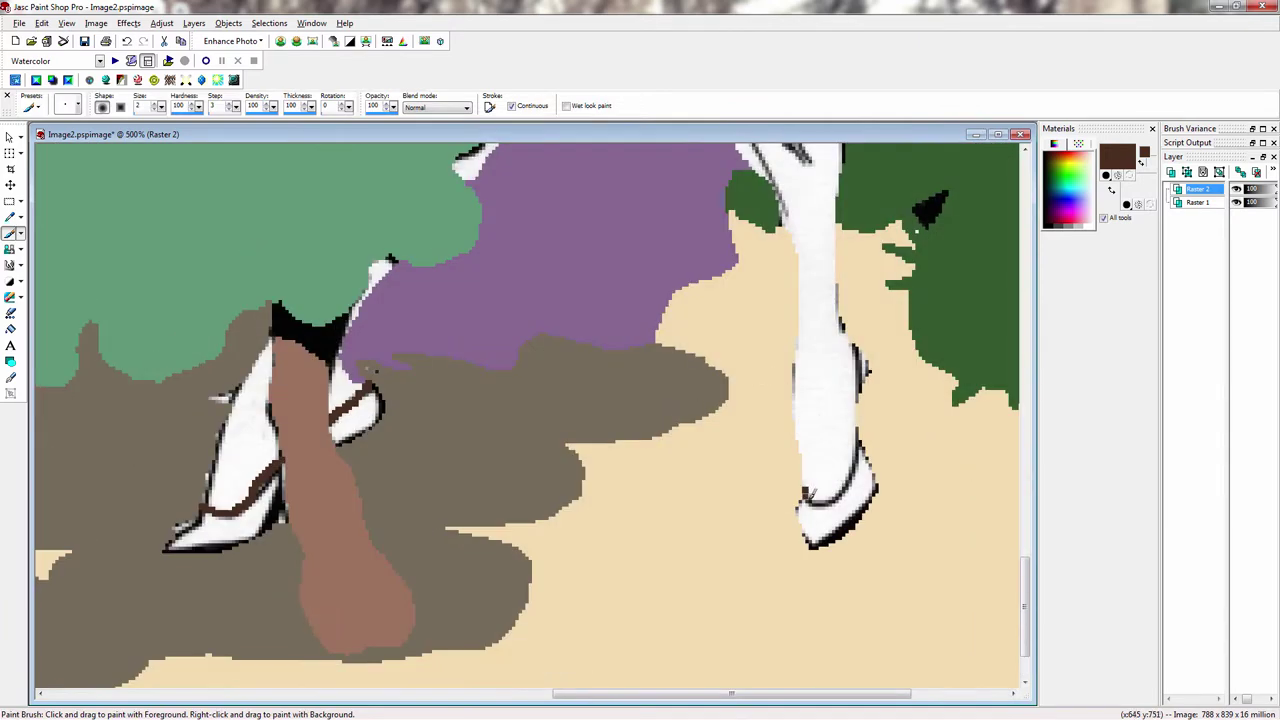
Step: Flood-fill the visible skin of the dark-skinned elf's rear lower leg and foot brown
click(11, 329)
click(350, 386)
scroll(388, 376, down, 3)
click(622, 483)
click(727, 377)
key(ctrl+z)
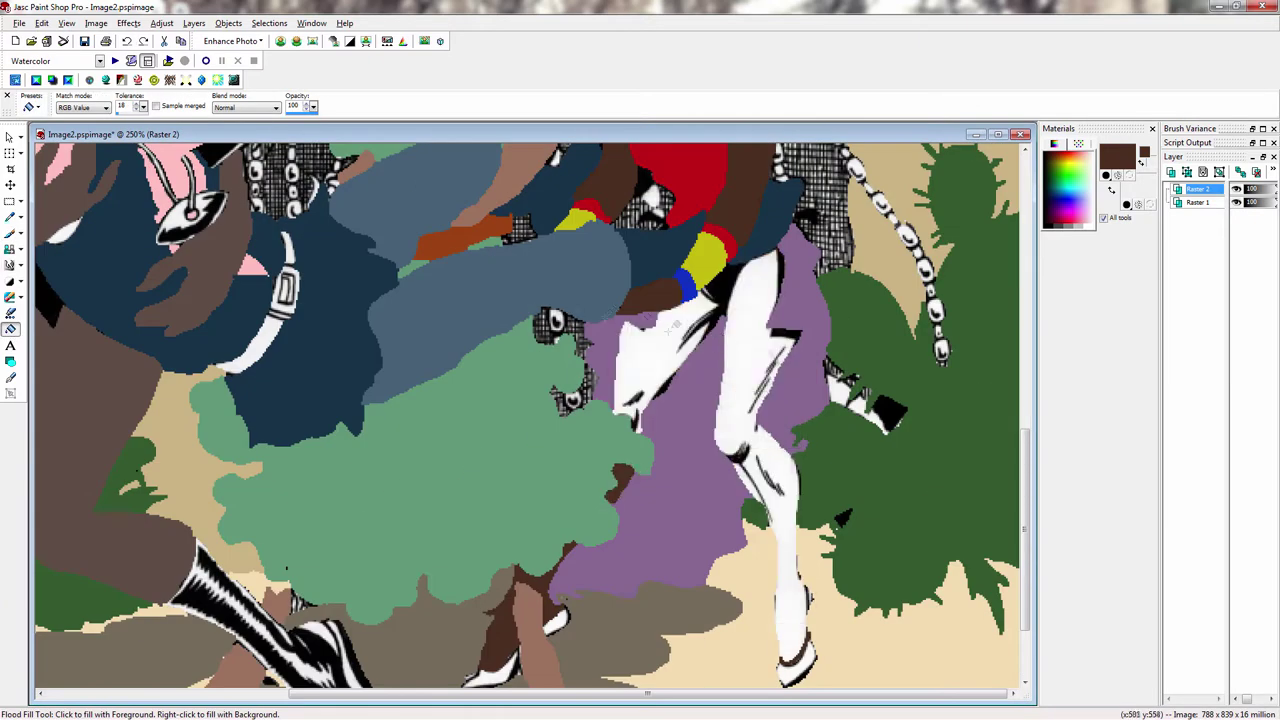
Step: Choose a dark purple, outline the area between the tops of the dark-skinned elf's thighs, and flood-fill it
click(10, 217)
click(697, 394)
click(1117, 157)
click(757, 290)
click(740, 535)
key(b)
scroll(408, 535, up, 2)
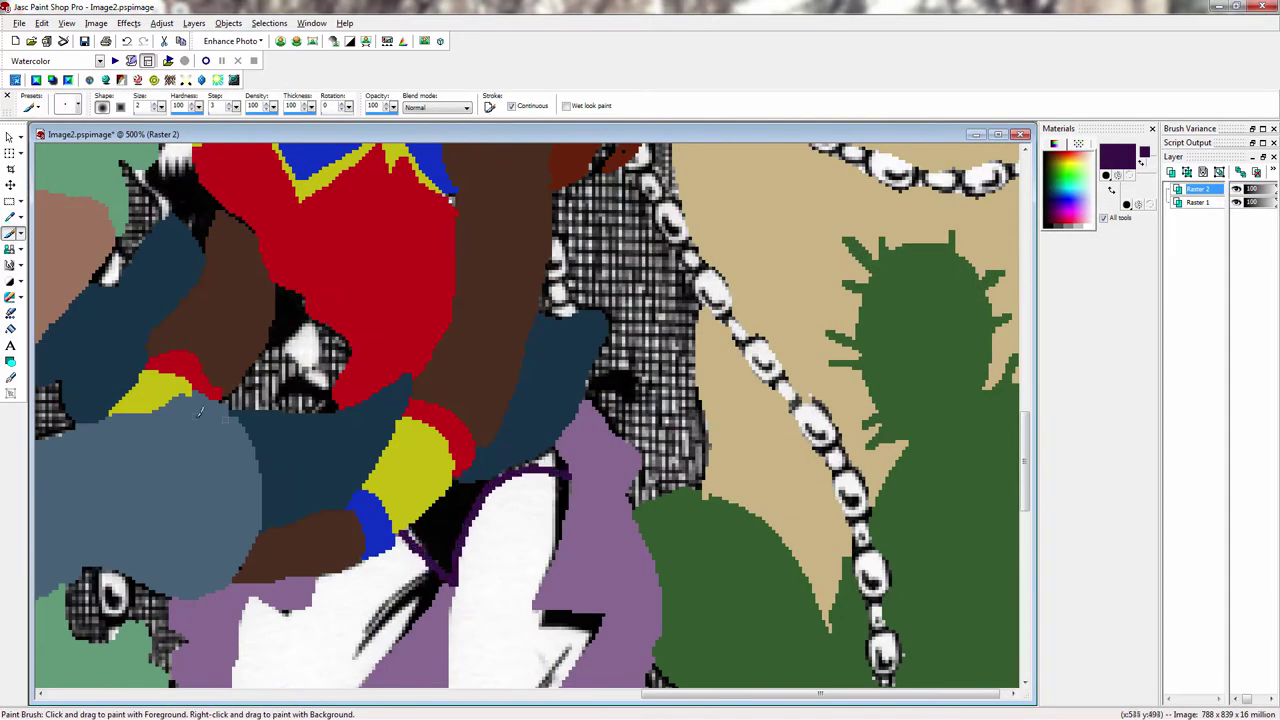
click(11, 329)
click(456, 508)
click(545, 463)
Step: Sample the brown of the dark-skinned elf's arm and flood-fill both of her legs
scroll(545, 463, down, 2)
click(10, 217)
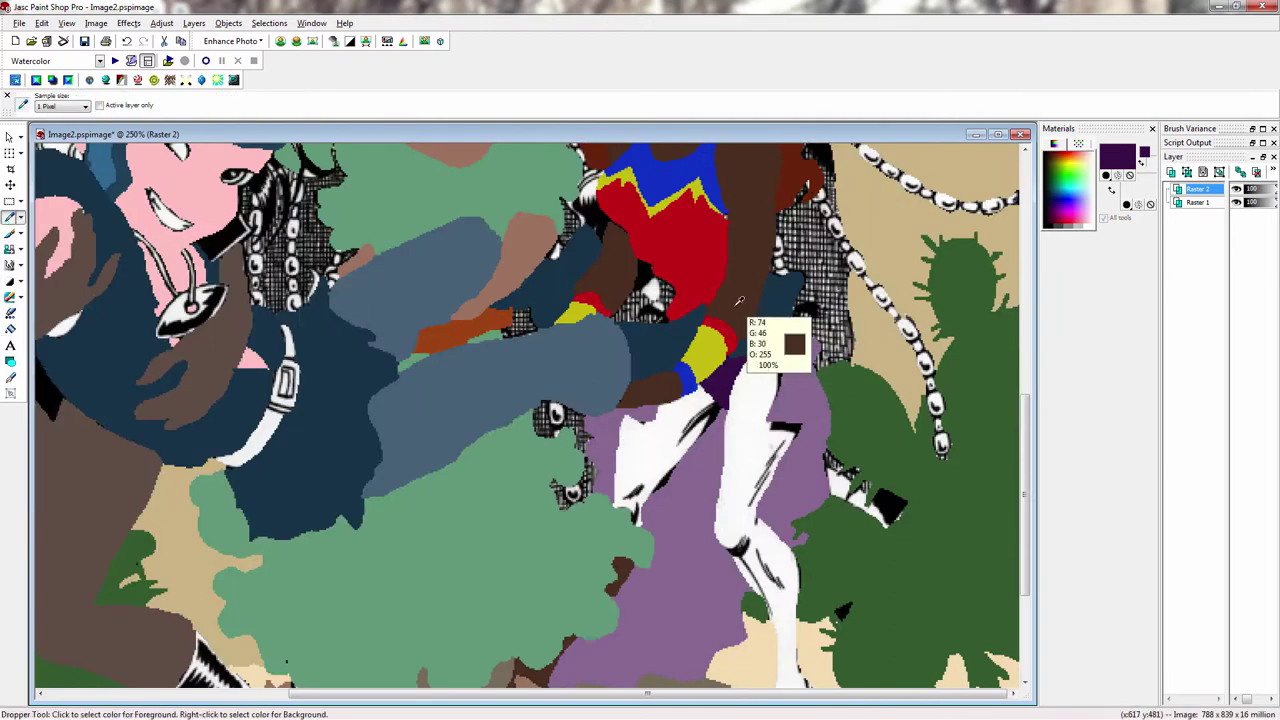
click(739, 300)
key(f)
scroll(755, 450, down, 2)
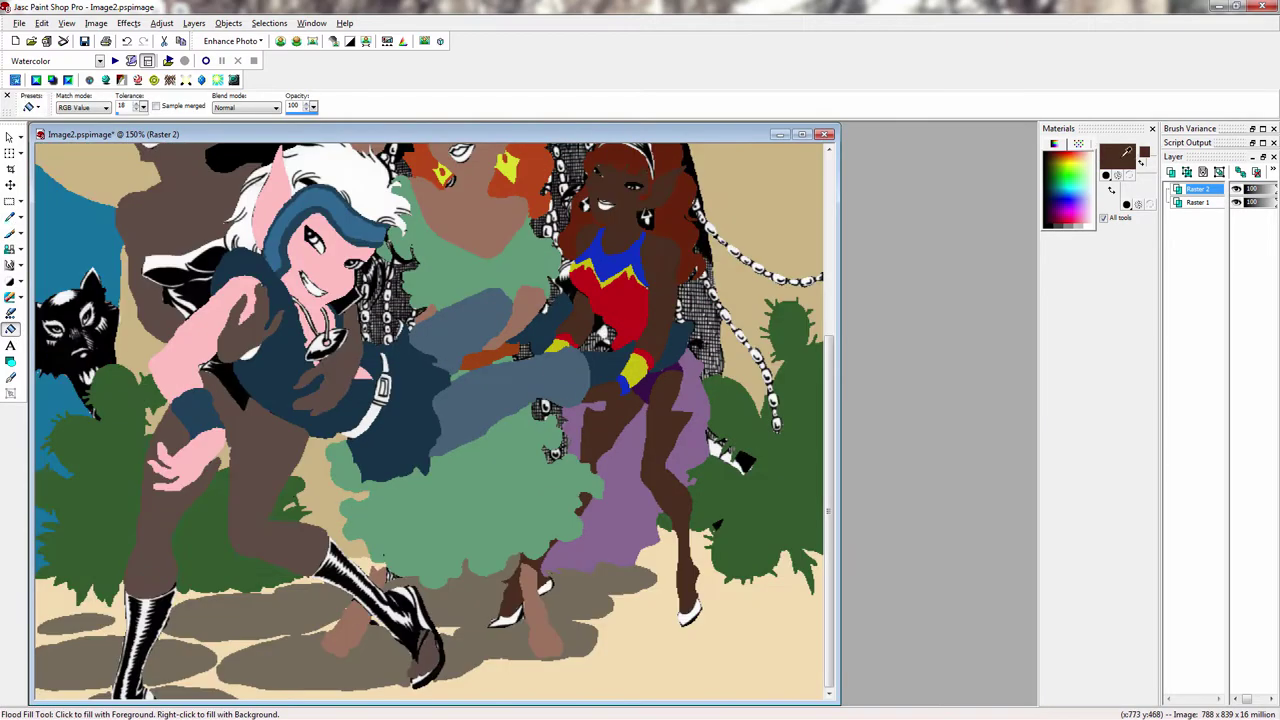
Step: Choose a magenta and flood-fill the shoes on the dark-skinned elf's rear foot
click(1124, 156)
click(791, 268)
click(777, 302)
click(743, 537)
click(546, 587)
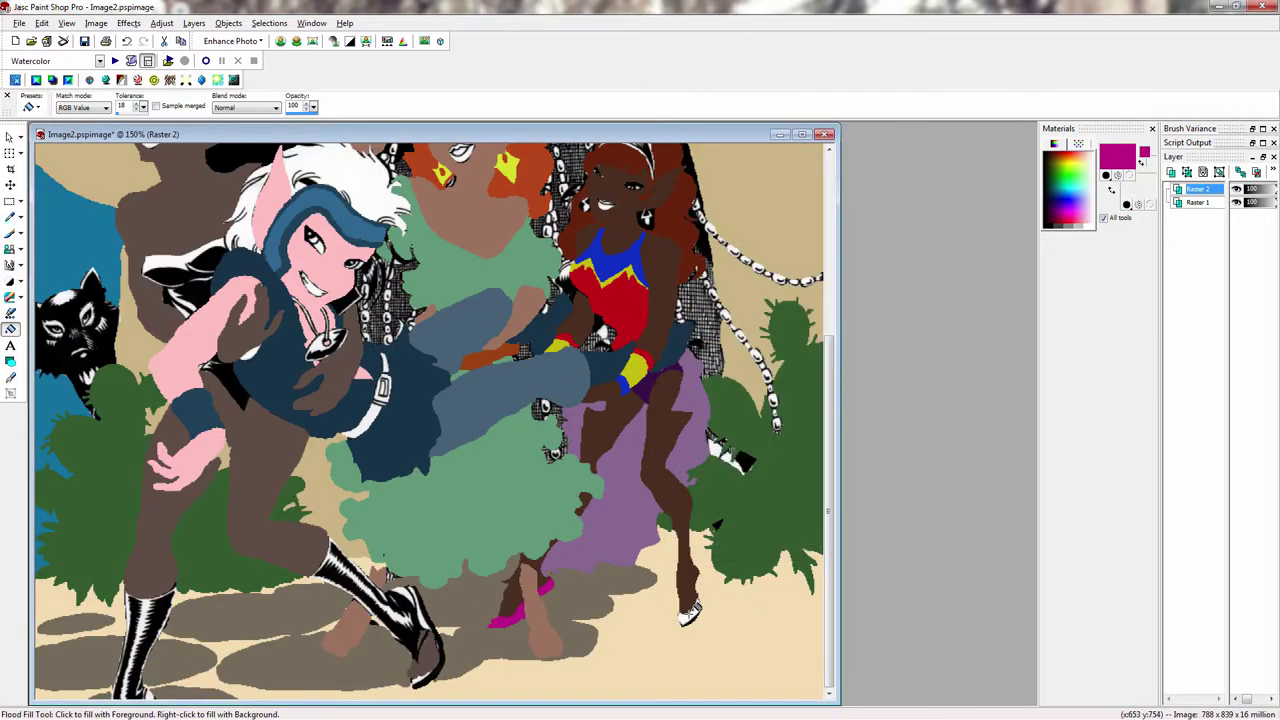
Step: Paint and outline scattered beads in magenta on the strands above the orange-haired elf's head
scroll(570, 352, down, 1)
scroll(408, 368, up, 6)
key(b)
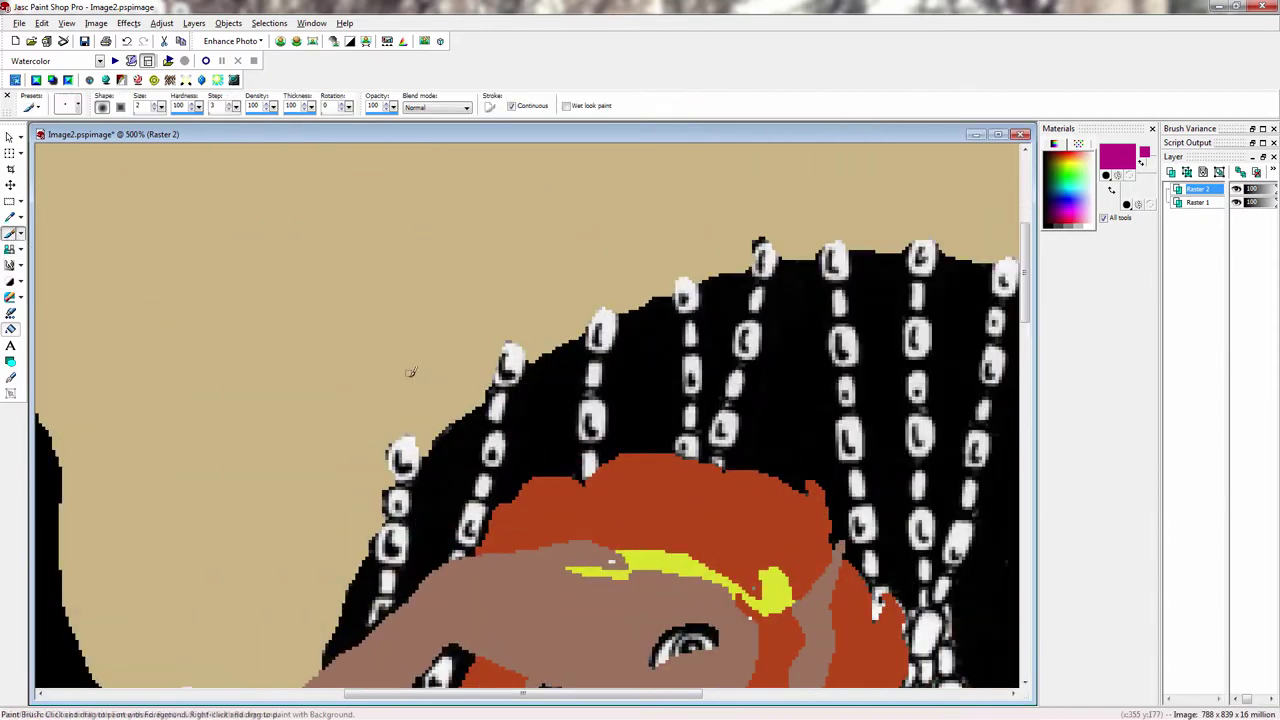
drag(398, 480, 421, 460)
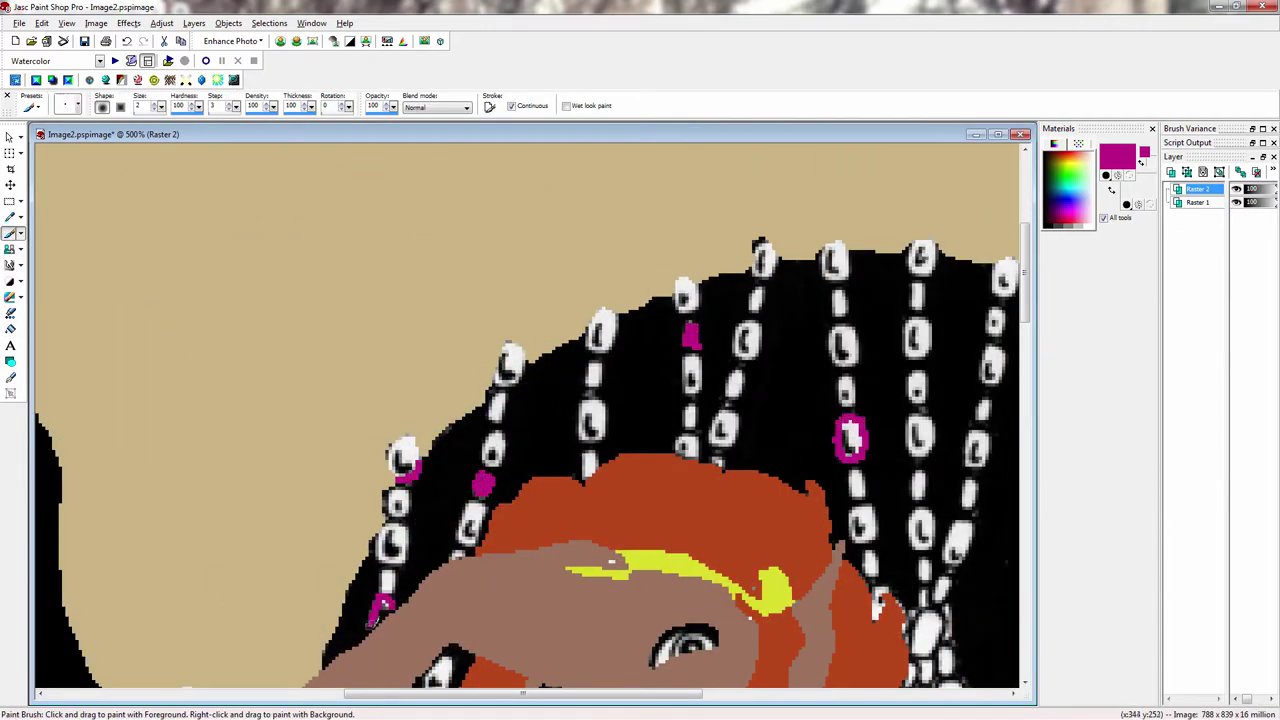
drag(371, 622, 379, 621)
Step: Outline and paint scattered magenta beads on the strands between the two elves' heads and above the dark-skinned elf
scroll(824, 457, down, 1)
scroll(596, 492, up, 2)
mouse_move(463, 415)
mouse_down()
mouse_move(454, 432)
mouse_move(464, 412)
mouse_up()
drag(521, 251, 531, 253)
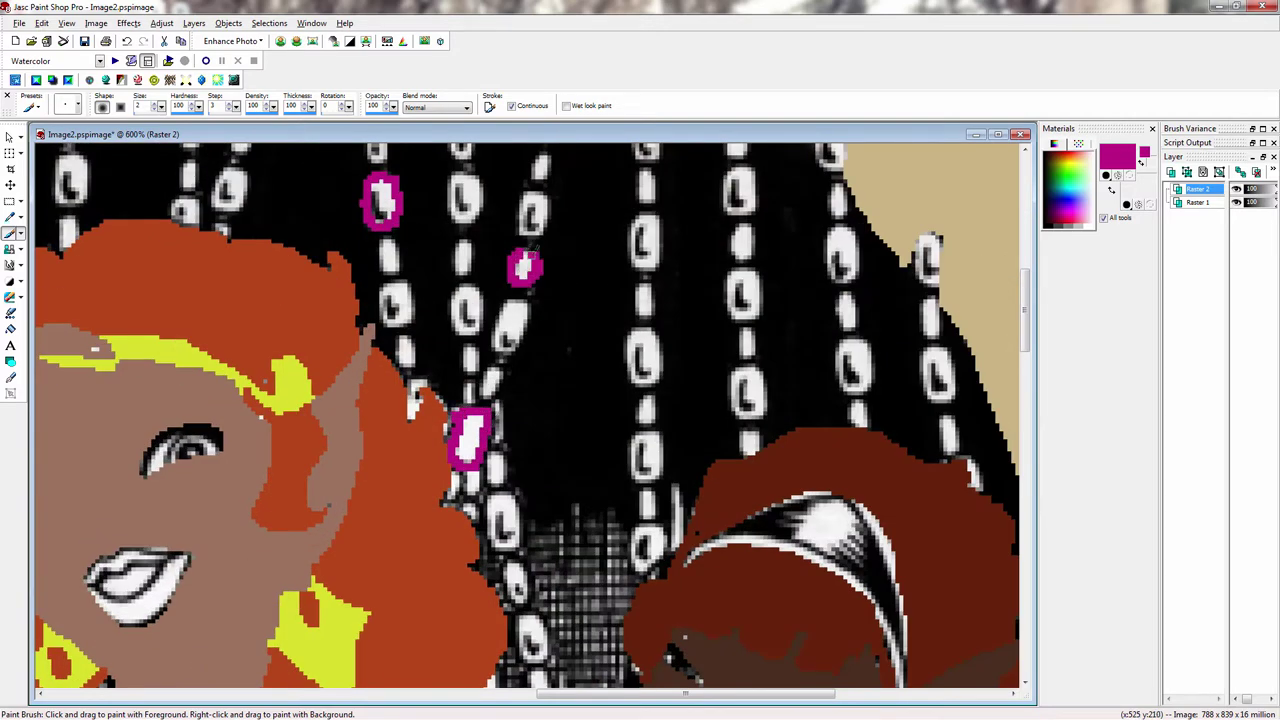
mouse_move(624, 326)
mouse_down()
mouse_move(660, 360)
mouse_move(640, 382)
mouse_up()
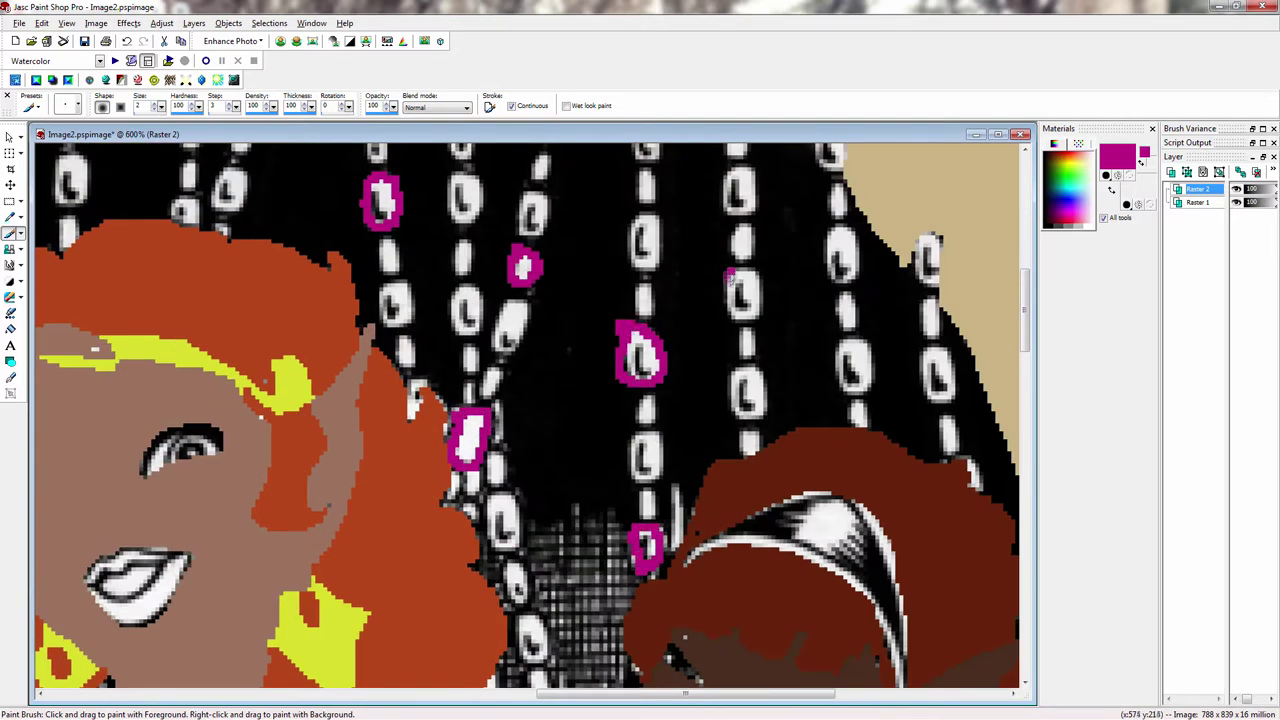
drag(729, 279, 733, 272)
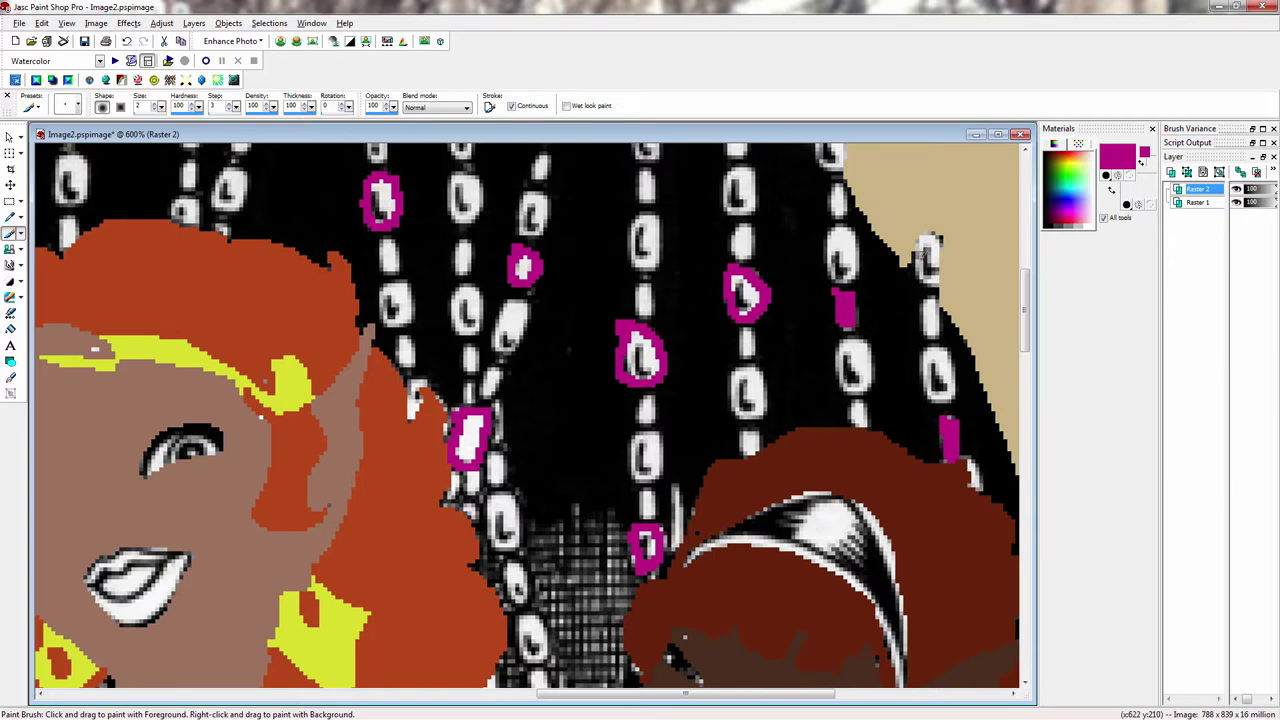
drag(916, 250, 950, 290)
Step: Flood-fill the outlined beads on the middle and outer strands with magenta
scroll(590, 283, down, 1)
key(f)
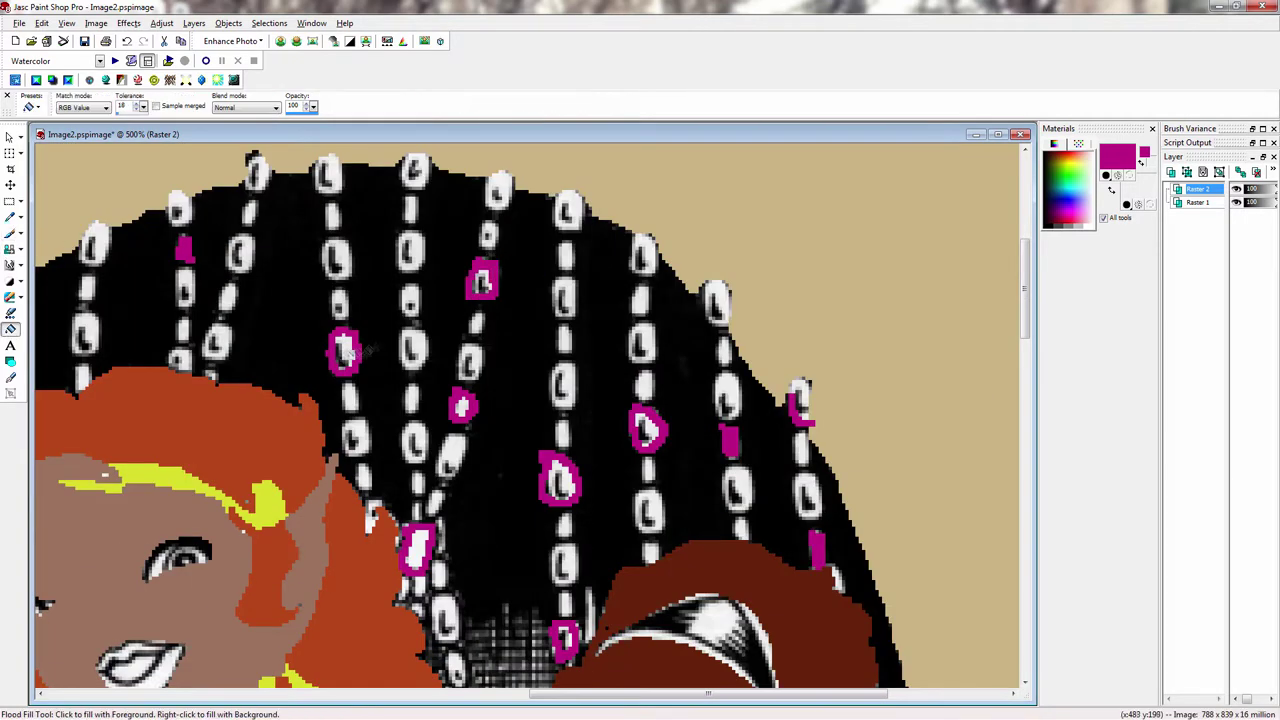
click(420, 547)
click(563, 483)
click(646, 431)
click(800, 394)
click(563, 634)
click(482, 284)
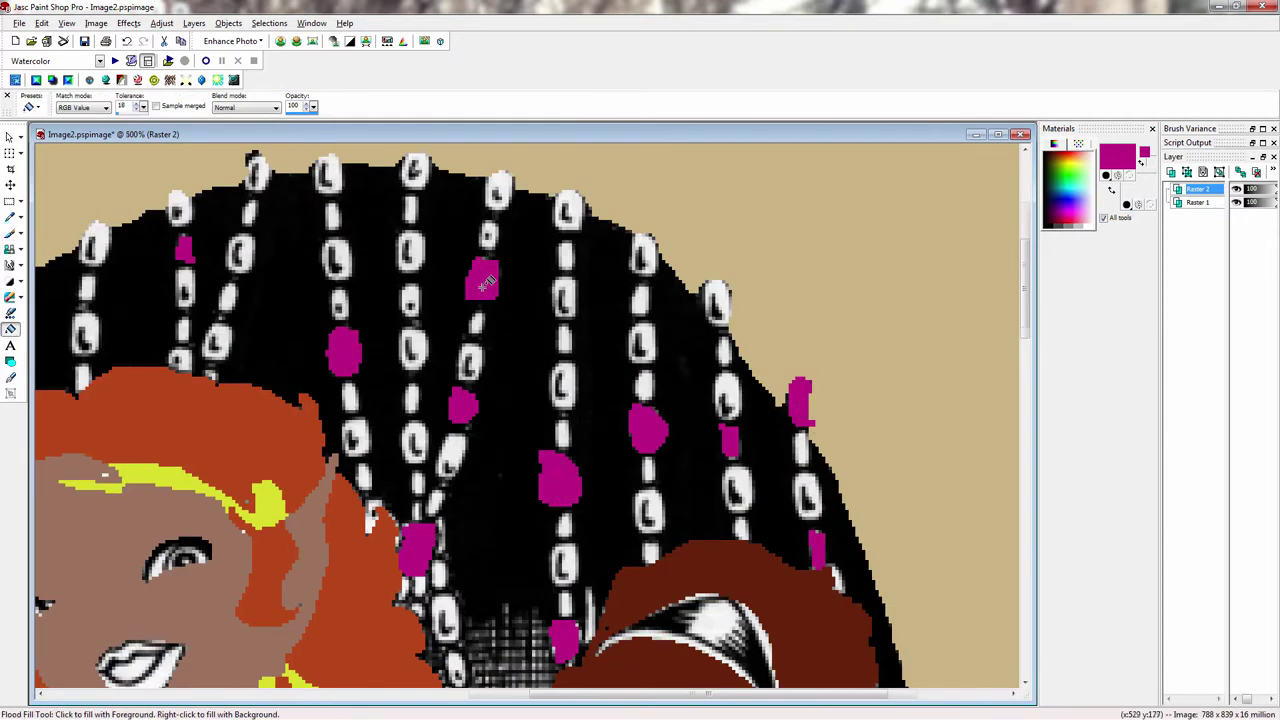
Step: Close the magenta outline of the end bead on the outermost strand beside the orange-haired elf, and flood-fill it
scroll(482, 285, down, 2)
scroll(335, 455, up, 1)
click(487, 412)
key(ctrl+z)
key(b)
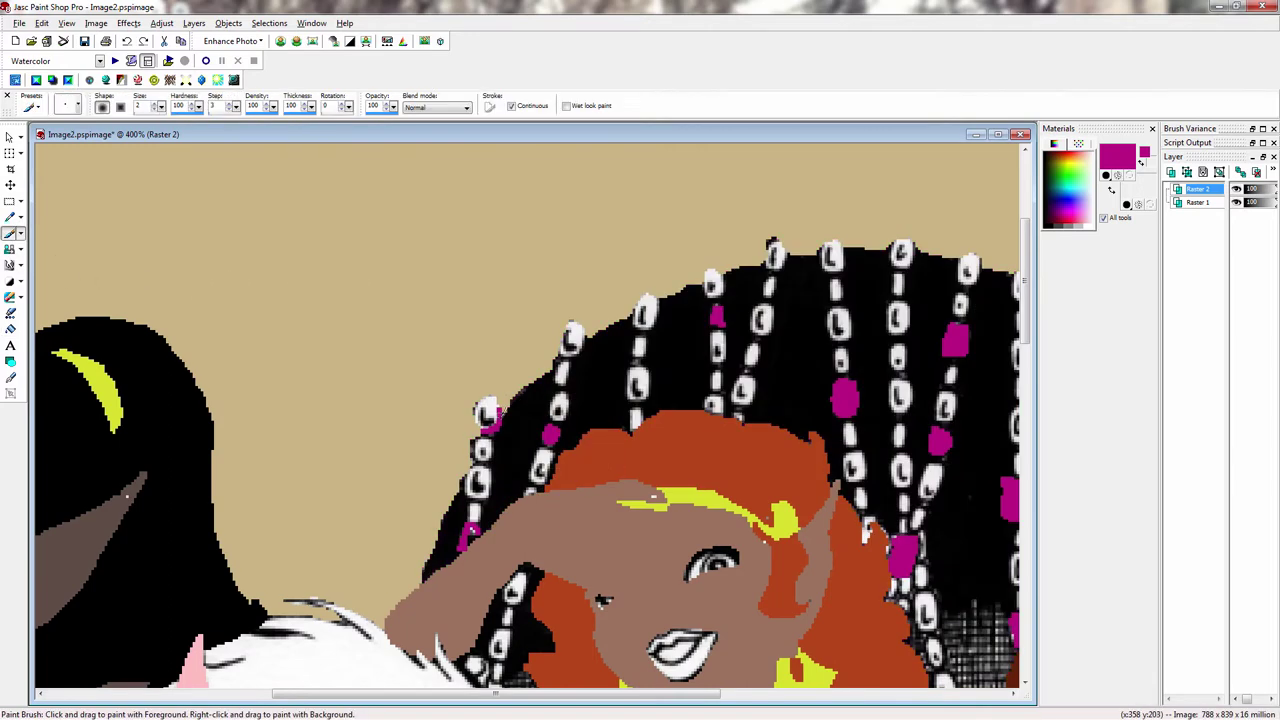
click(11, 329)
click(487, 412)
Step: Choose a crimson red and brush it over scattered beads on the strands above the orange-haired elf
click(1117, 157)
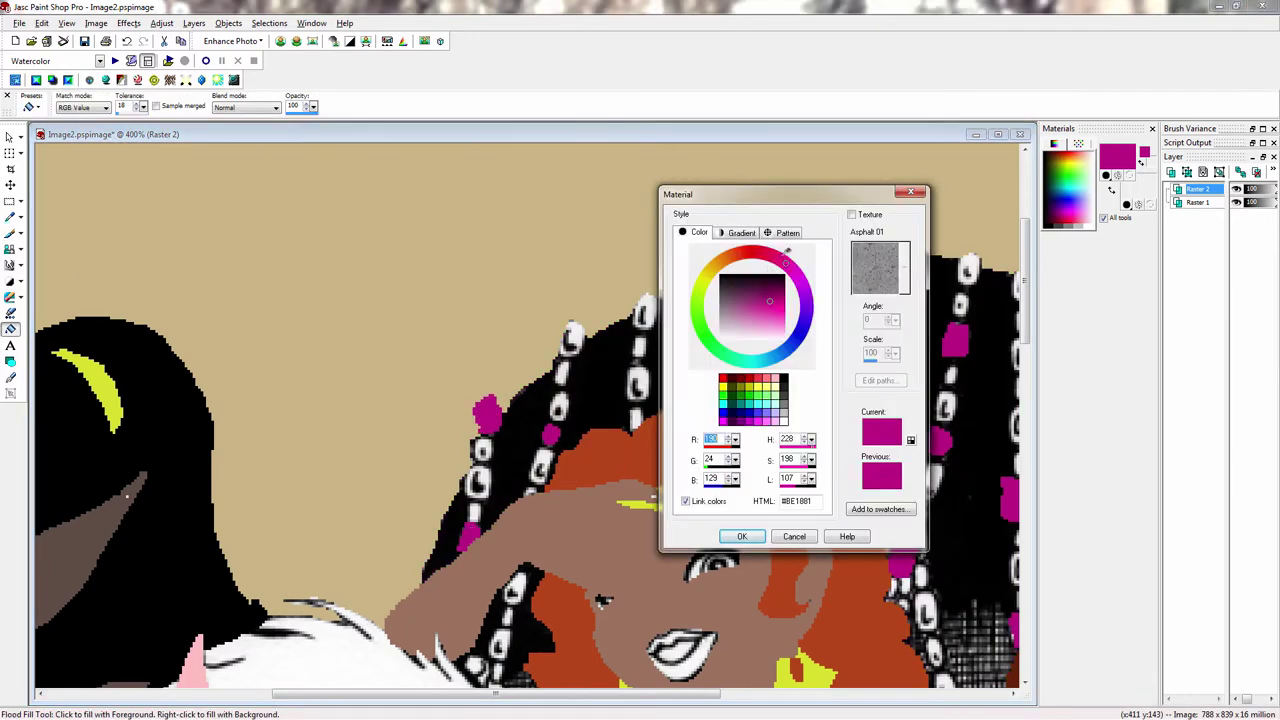
click(762, 251)
click(743, 536)
click(11, 233)
scroll(562, 390, up, 2)
drag(475, 400, 477, 419)
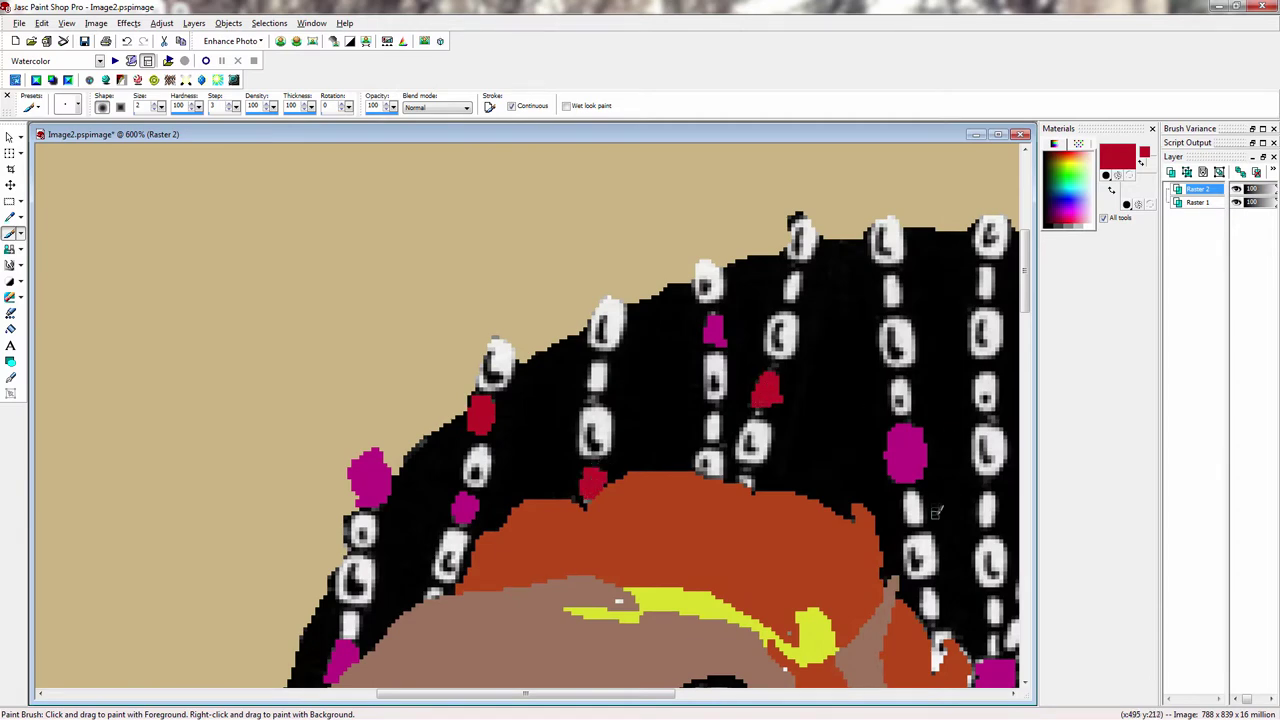
scroll(936, 512, up, 4)
drag(200, 349, 195, 410)
drag(287, 593, 627, 347)
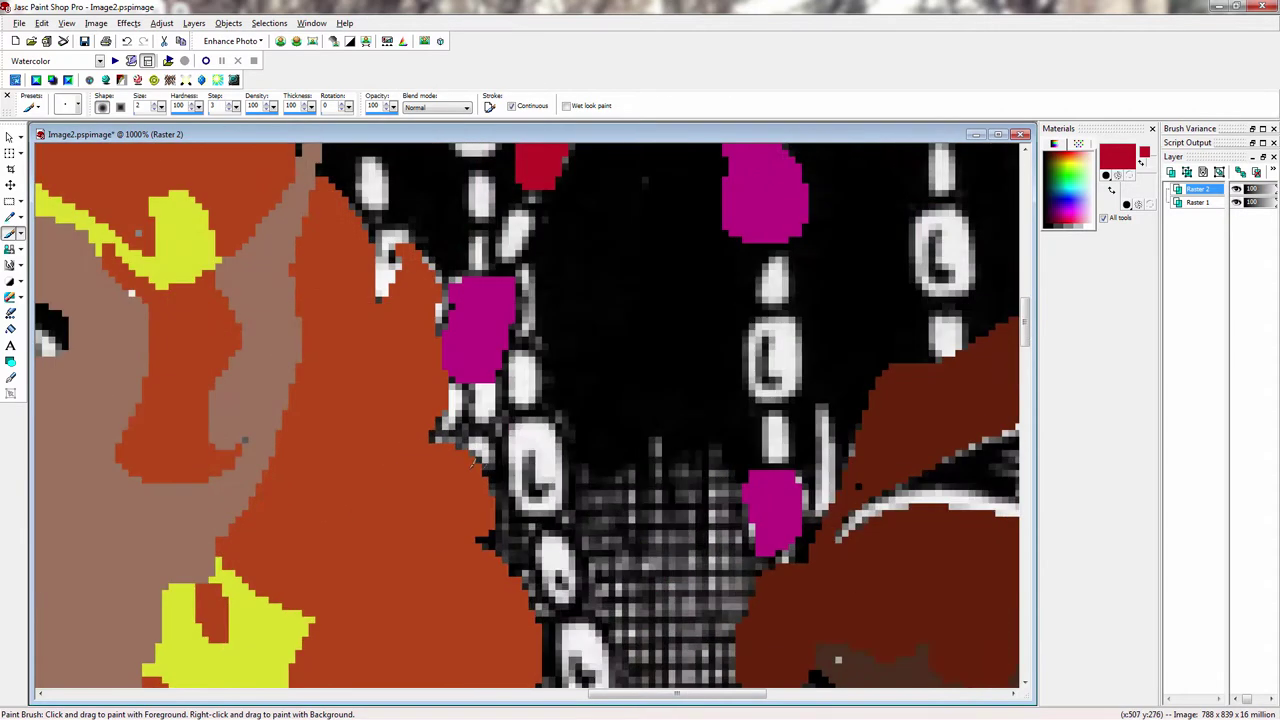
Step: Paint crimson beads on the strands between the two elves and beside the dark-skinned elf's hair
mouse_move(513, 430)
mouse_down()
mouse_move(533, 485)
mouse_move(538, 449)
mouse_up()
drag(769, 420, 776, 436)
drag(945, 335, 290, 515)
drag(467, 478, 460, 463)
drag(575, 312, 594, 325)
scroll(594, 330, down, 2)
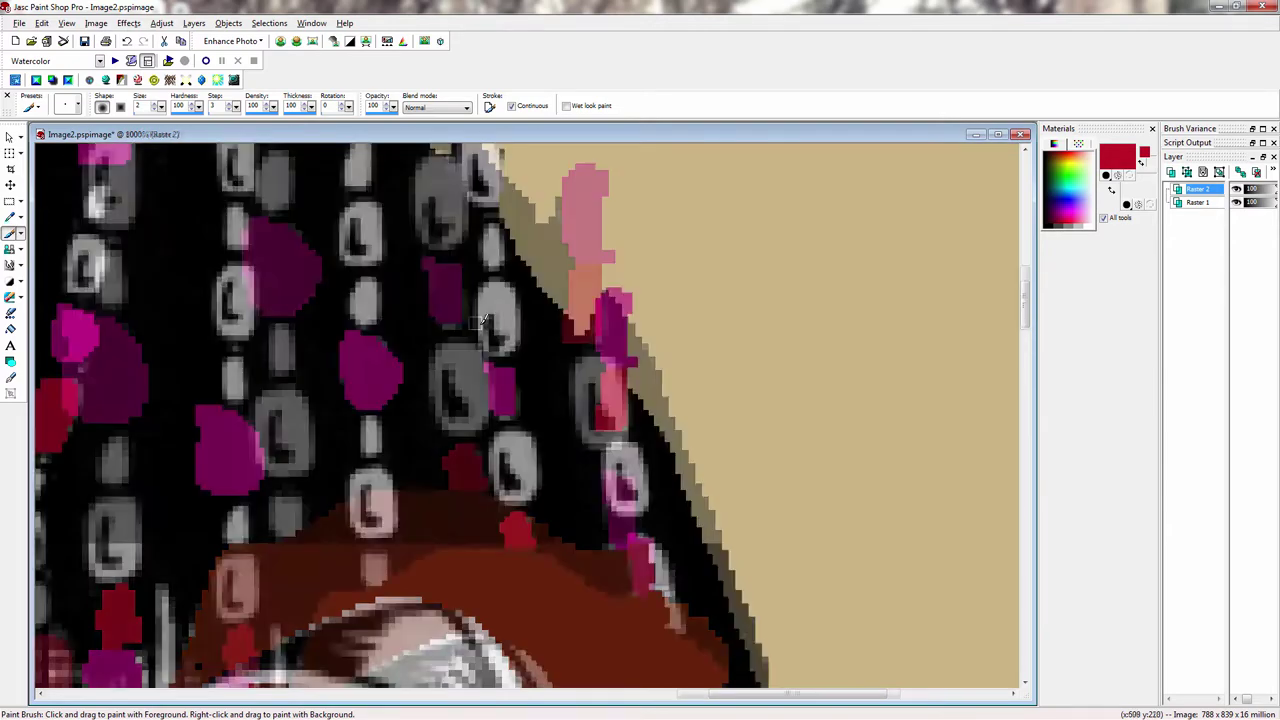
Step: Paint more crimson beads across the outer strands and the strands above the orange-haired elf
drag(120, 225, 990, 665)
scroll(600, 420, up, 2)
drag(555, 415, 570, 382)
mouse_move(722, 555)
mouse_down()
mouse_move(748, 588)
mouse_move(740, 568)
mouse_up()
scroll(740, 568, down, 2)
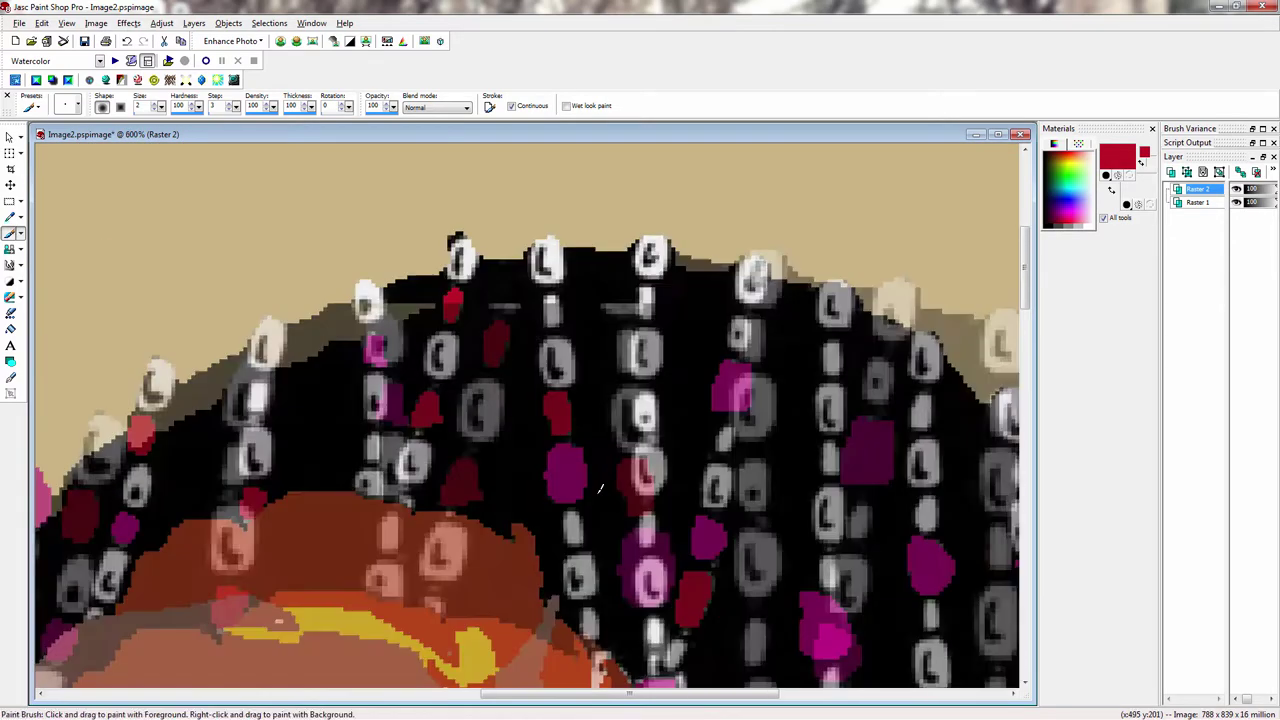
drag(290, 400, 880, 330)
scroll(600, 485, up, 3)
drag(714, 345, 731, 391)
Step: Choose a bright orange and paint the end bead and a lower bead on a strand above the orange-haired elf's arm
click(1118, 160)
click(729, 257)
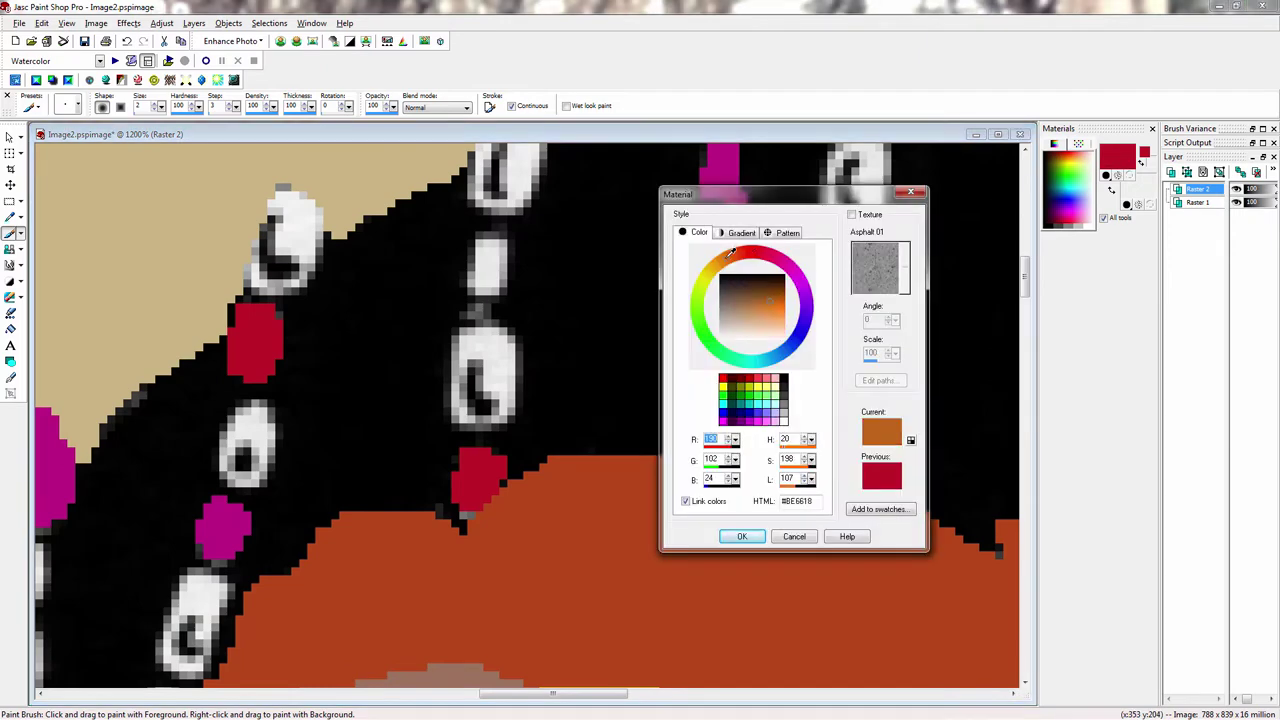
click(779, 303)
click(743, 534)
mouse_move(252, 408)
mouse_down()
mouse_move(236, 409)
mouse_move(236, 467)
mouse_up()
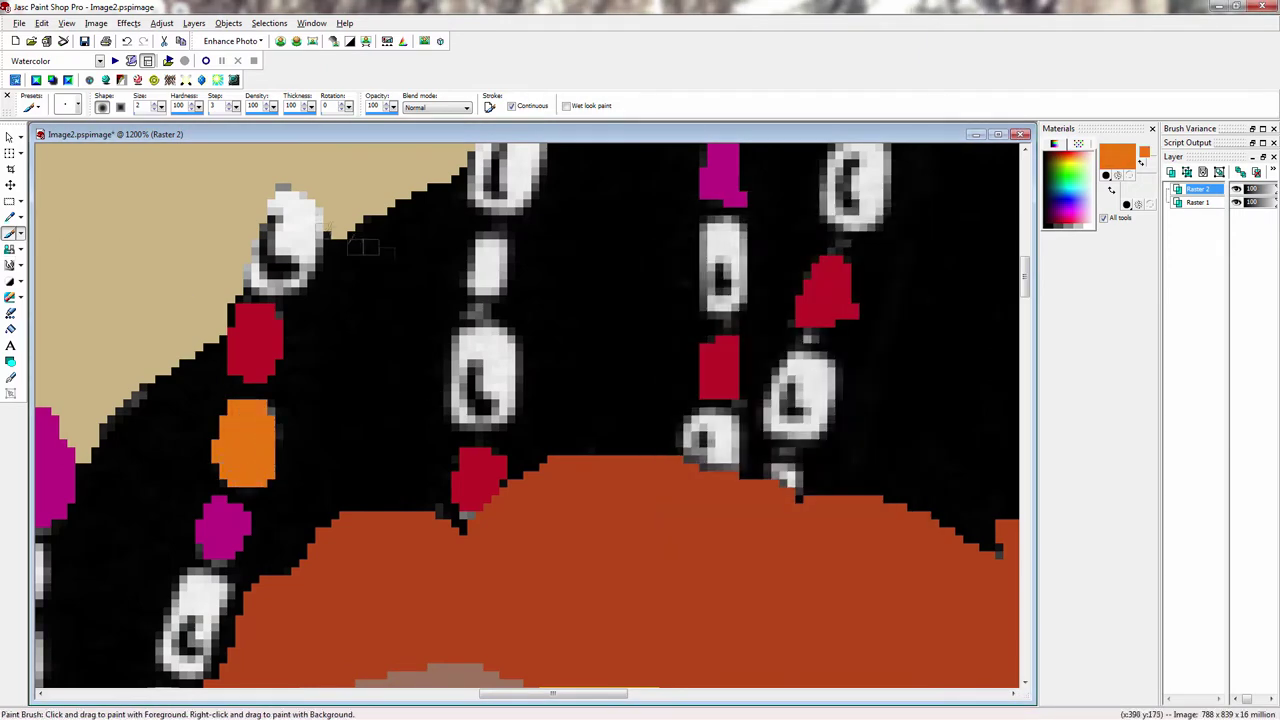
drag(275, 196, 300, 272)
Step: Paint scattered orange beads on the central strands and the strands above the dark-skinned elf
scroll(728, 548, down, 2)
scroll(728, 548, up, 2)
mouse_move(617, 511)
mouse_down()
mouse_move(611, 548)
mouse_move(623, 548)
mouse_up()
drag(618, 216, 624, 272)
scroll(404, 265, down, 1)
drag(440, 383, 435, 420)
drag(572, 322, 576, 345)
drag(945, 522, 952, 568)
drag(946, 384, 952, 405)
Step: Paint orange beads on the strand hanging between the two elves, down to the green top
scroll(944, 413, down, 2)
scroll(624, 348, up, 1)
mouse_move(564, 330)
mouse_down()
mouse_move(558, 344)
mouse_move(572, 350)
mouse_up()
scroll(576, 370, up, 1)
drag(422, 532, 426, 572)
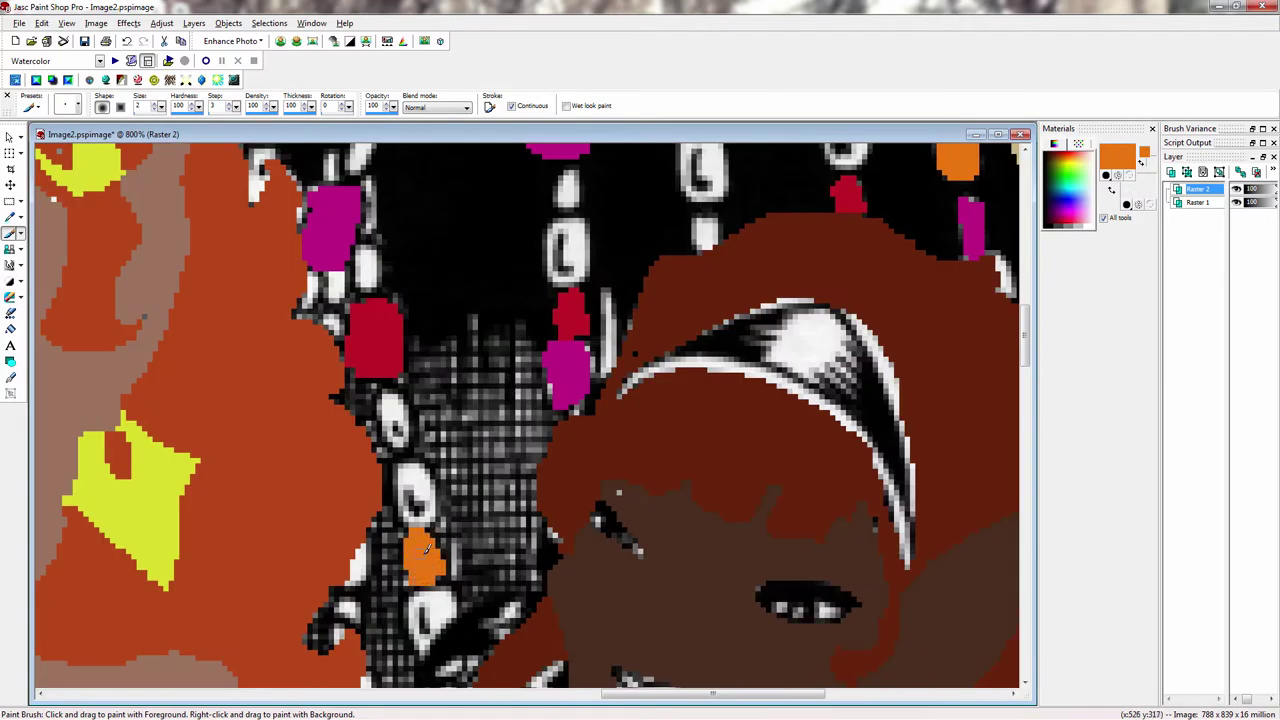
drag(386, 380, 402, 440)
scroll(441, 443, down, 1)
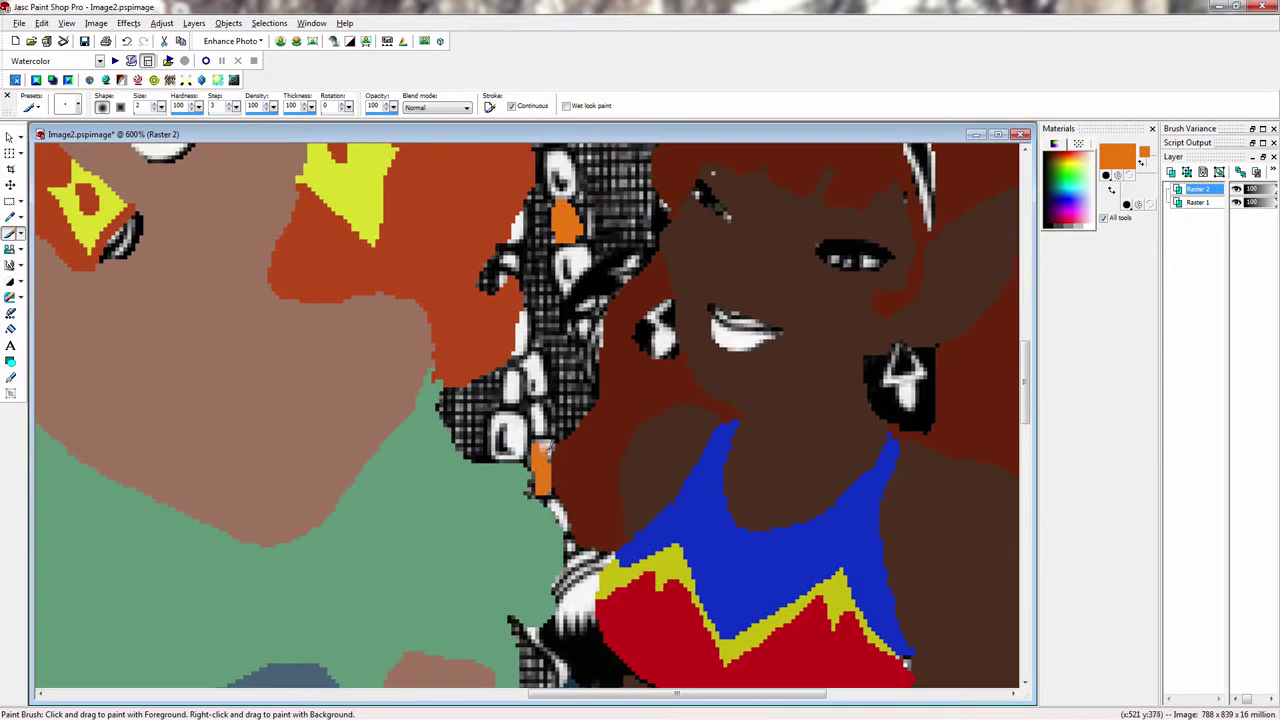
Step: Choose a bright yellow and paint beads on the strand between the elves and above the dark-skinned elf
click(1130, 158)
click(713, 274)
click(741, 536)
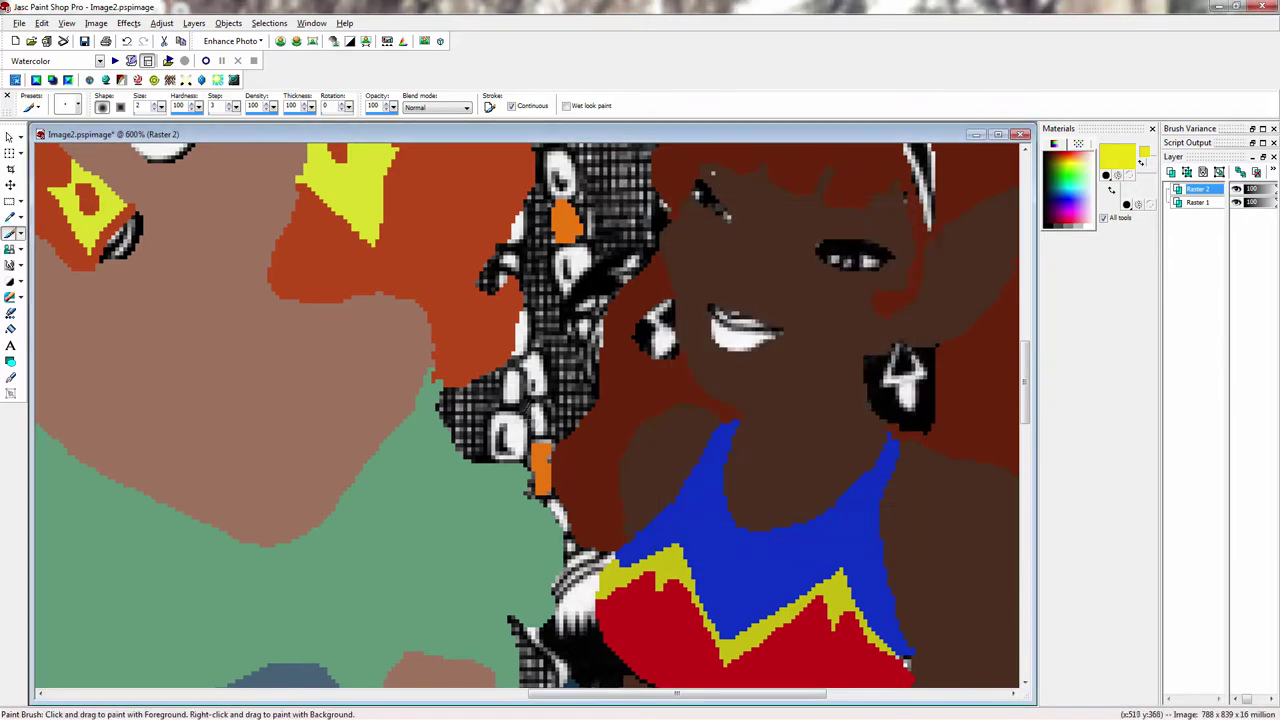
drag(537, 405, 540, 411)
scroll(540, 410, up, 1)
mouse_move(452, 315)
mouse_down()
mouse_move(465, 470)
mouse_move(478, 430)
mouse_move(470, 478)
mouse_up()
scroll(528, 292, up, 1)
mouse_move(598, 158)
mouse_down()
mouse_move(600, 200)
mouse_move(630, 165)
mouse_move(624, 212)
mouse_up()
Step: Paint single yellow beads on the central strands and on a strand above the orange-haired elf
scroll(538, 290, down, 1)
scroll(443, 306, up, 1)
mouse_move(540, 213)
mouse_down()
mouse_move(543, 232)
mouse_move(547, 222)
mouse_up()
mouse_move(210, 264)
mouse_down()
mouse_move(192, 297)
mouse_move(207, 297)
mouse_up()
mouse_move(76, 212)
mouse_down()
mouse_move(80, 260)
mouse_move(88, 218)
mouse_up()
scroll(84, 236, down, 2)
scroll(231, 397, up, 1)
scroll(419, 412, up, 1)
drag(508, 400, 528, 397)
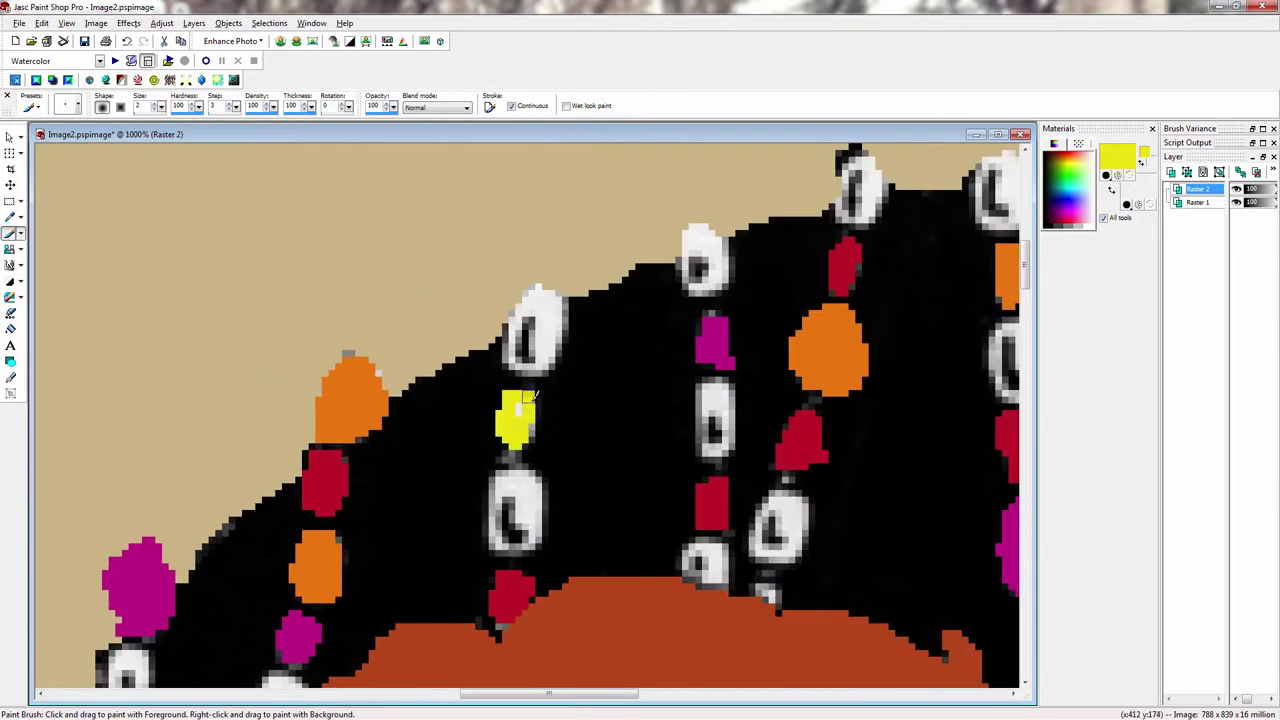
Step: Choose a lime green and paint beads on the two outer strands just above the orange-haired elf's raised arm
click(1117, 152)
click(776, 305)
drag(549, 694, 476, 694)
drag(1025, 265, 1025, 300)
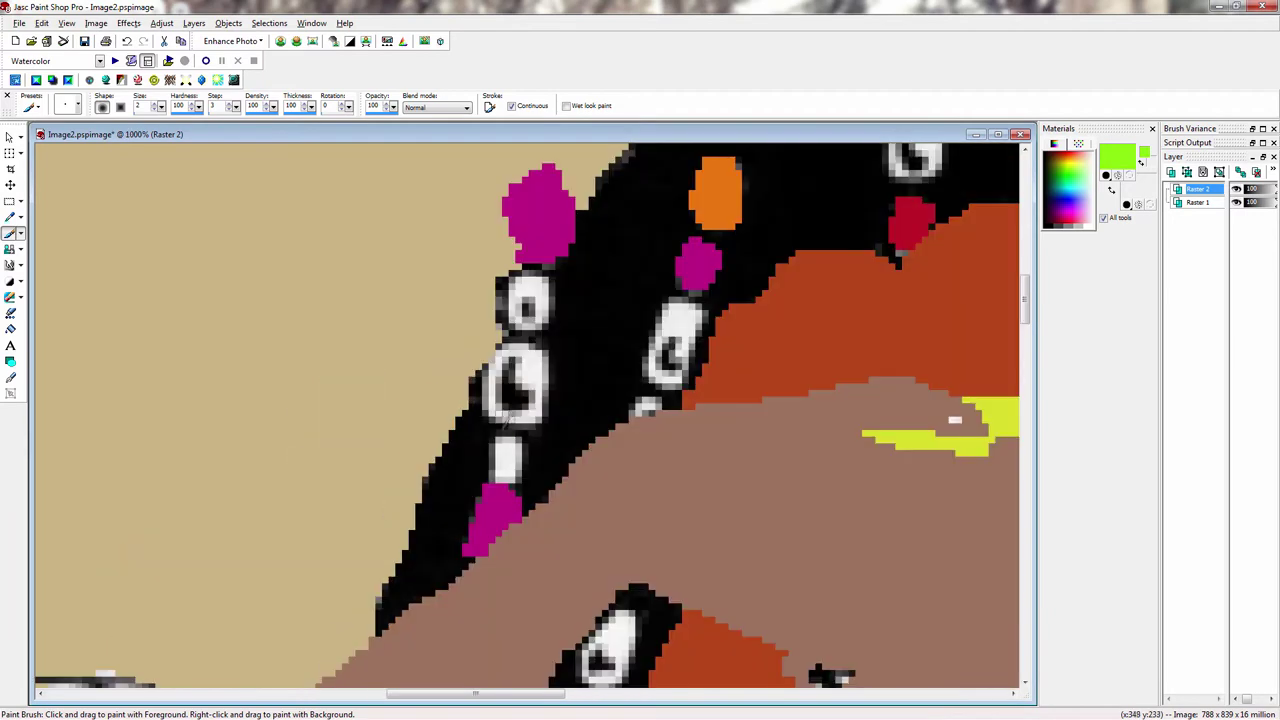
drag(501, 440, 506, 466)
mouse_move(690, 304)
mouse_down()
mouse_move(655, 362)
mouse_move(668, 363)
mouse_up()
Step: Paint lime green beads on the central strands and at the upper ends of two strands above the orange-haired elf
scroll(668, 362, down, 4)
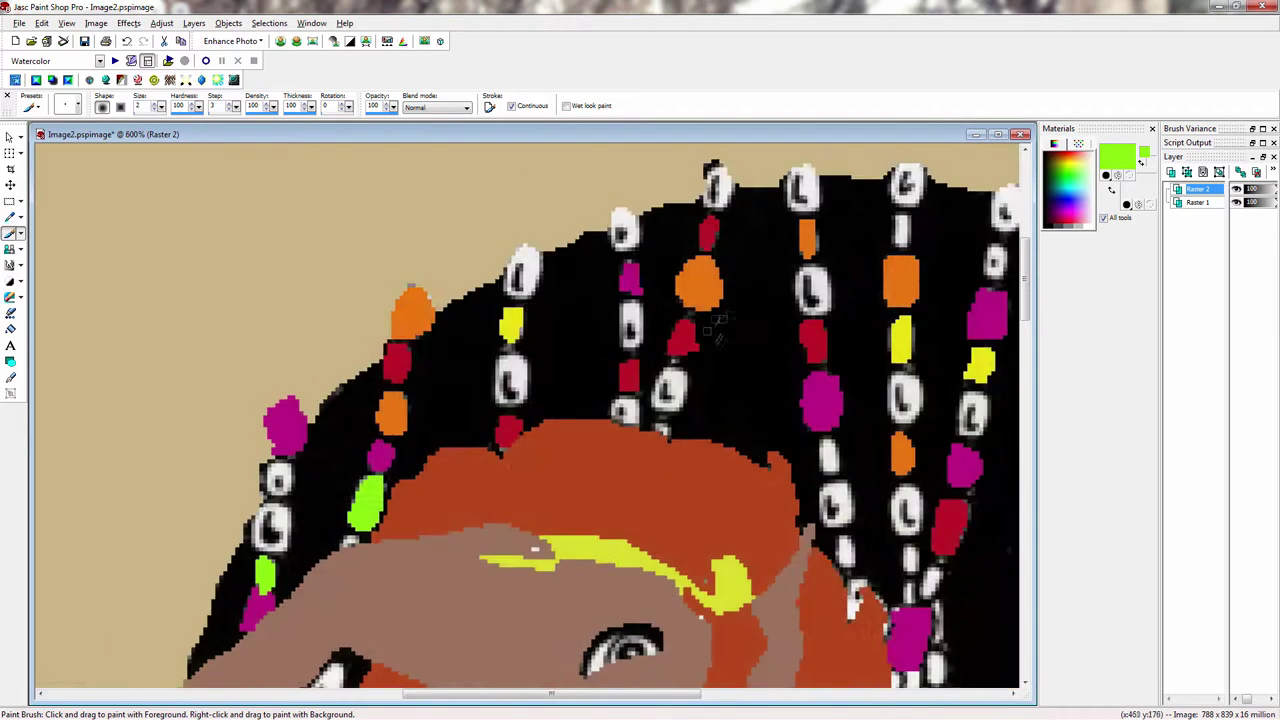
scroll(476, 410, up, 3)
mouse_move(675, 520)
mouse_down()
mouse_move(682, 545)
mouse_move(680, 520)
mouse_up()
mouse_move(278, 264)
mouse_down()
mouse_move(268, 318)
mouse_move(281, 265)
mouse_up()
mouse_move(792, 445)
mouse_down()
mouse_move(782, 488)
mouse_move(801, 452)
mouse_up()
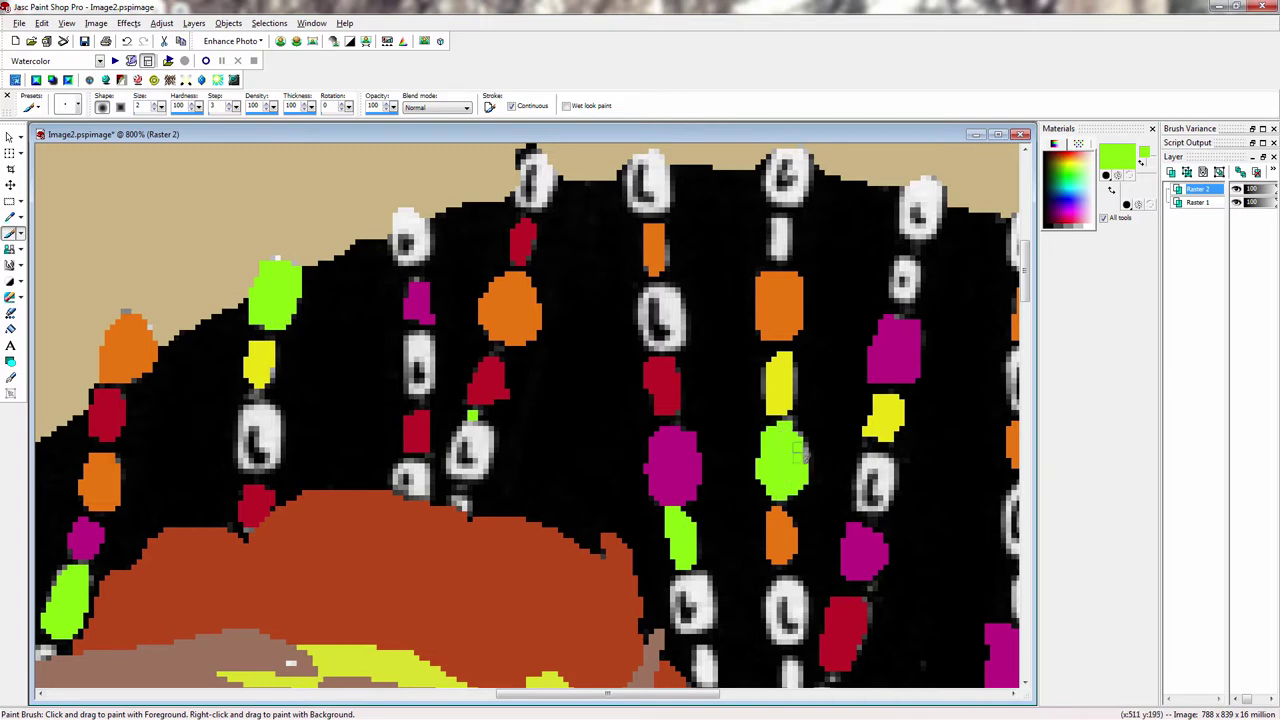
mouse_move(645, 175)
mouse_down()
mouse_move(652, 165)
mouse_move(640, 200)
mouse_up()
scroll(640, 200, down, 2)
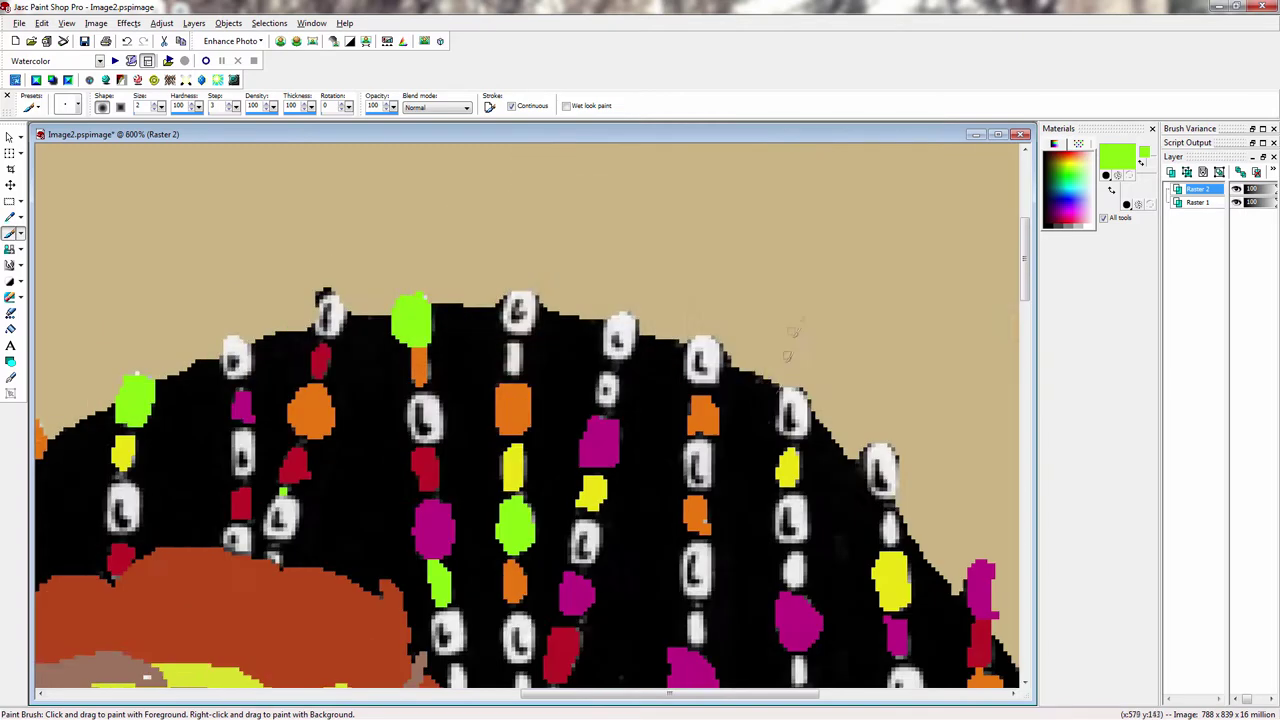
Step: Paint lime green beads on the strands above the dark-skinned elf's hair
scroll(466, 355, up, 2)
mouse_move(335, 325)
mouse_down()
mouse_move(345, 370)
mouse_move(358, 335)
mouse_up()
drag(495, 360, 505, 380)
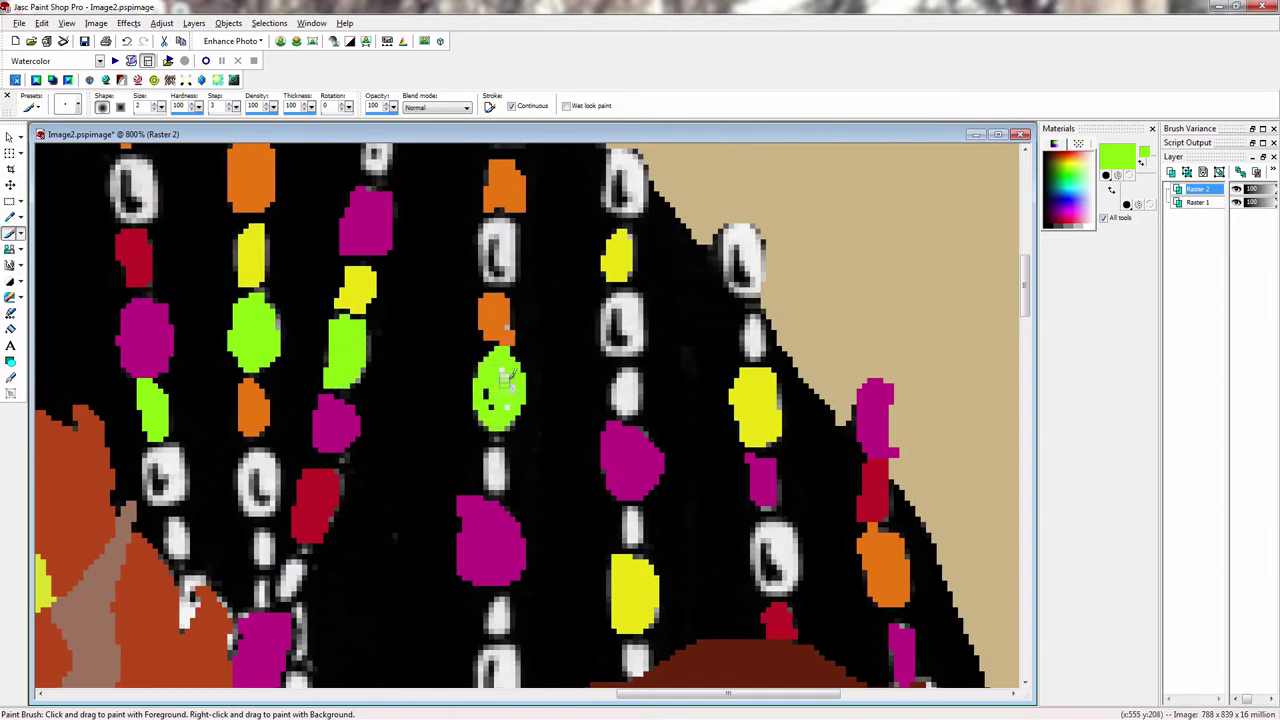
drag(622, 510, 636, 547)
drag(770, 545, 776, 560)
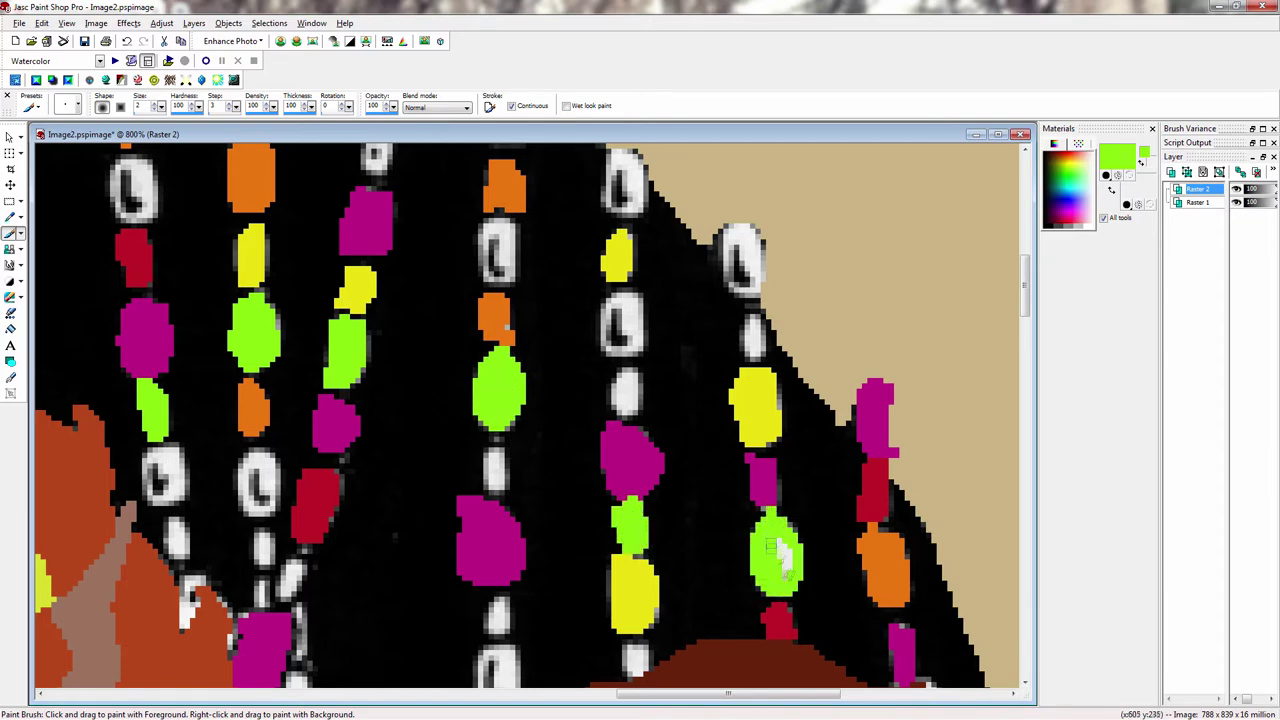
scroll(621, 514, down, 2)
Step: Paint one small bead bright green and two larger beads turquoise on the outer strands above the dark-skinned elf
click(1116, 152)
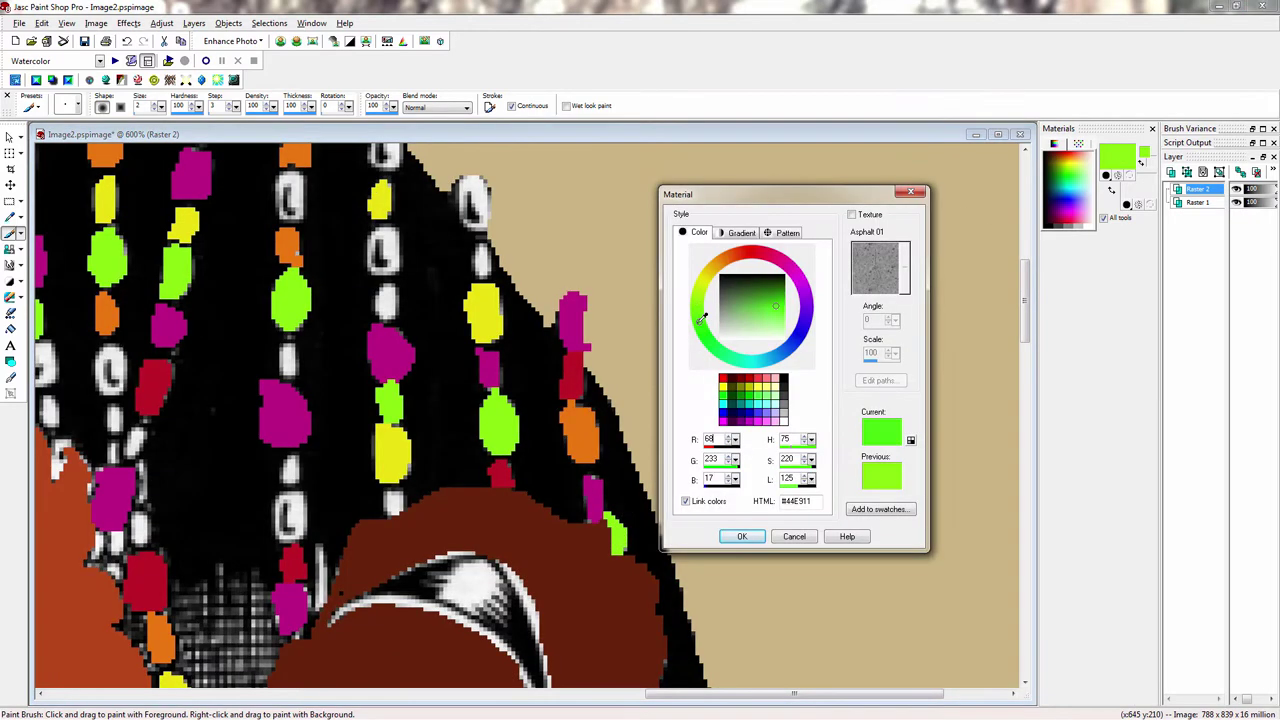
click(740, 535)
click(1119, 143)
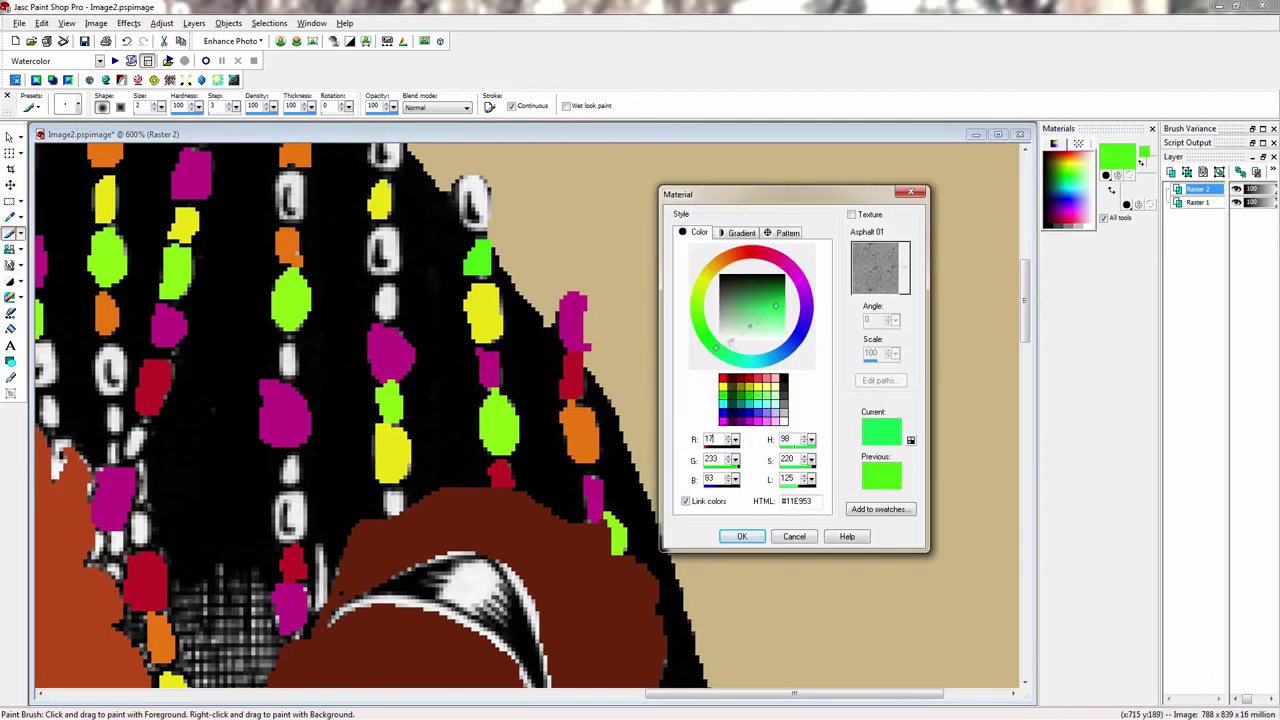
click(740, 536)
scroll(543, 323, up, 1)
drag(512, 288, 530, 330)
mouse_move(393, 352)
mouse_down()
mouse_move(408, 396)
mouse_move(384, 361)
mouse_up()
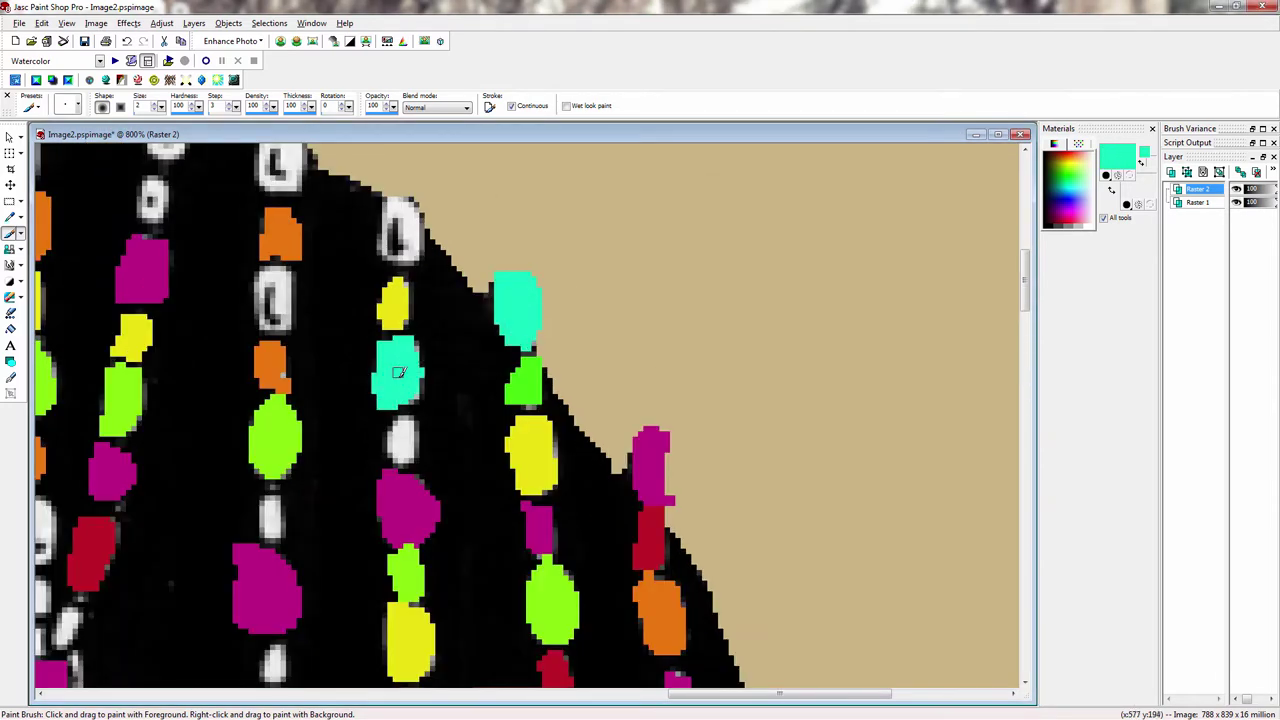
Step: Paint turquoise beads on the strands running down to the dark-skinned elf's hair
scroll(398, 372, down, 2)
scroll(573, 513, up, 3)
drag(508, 409, 520, 421)
mouse_move(336, 415)
mouse_down()
mouse_move(330, 470)
mouse_move(347, 430)
mouse_move(352, 466)
mouse_up()
scroll(335, 353, down, 1)
mouse_move(530, 258)
mouse_down()
mouse_move(520, 290)
mouse_move(532, 296)
mouse_up()
scroll(518, 333, down, 2)
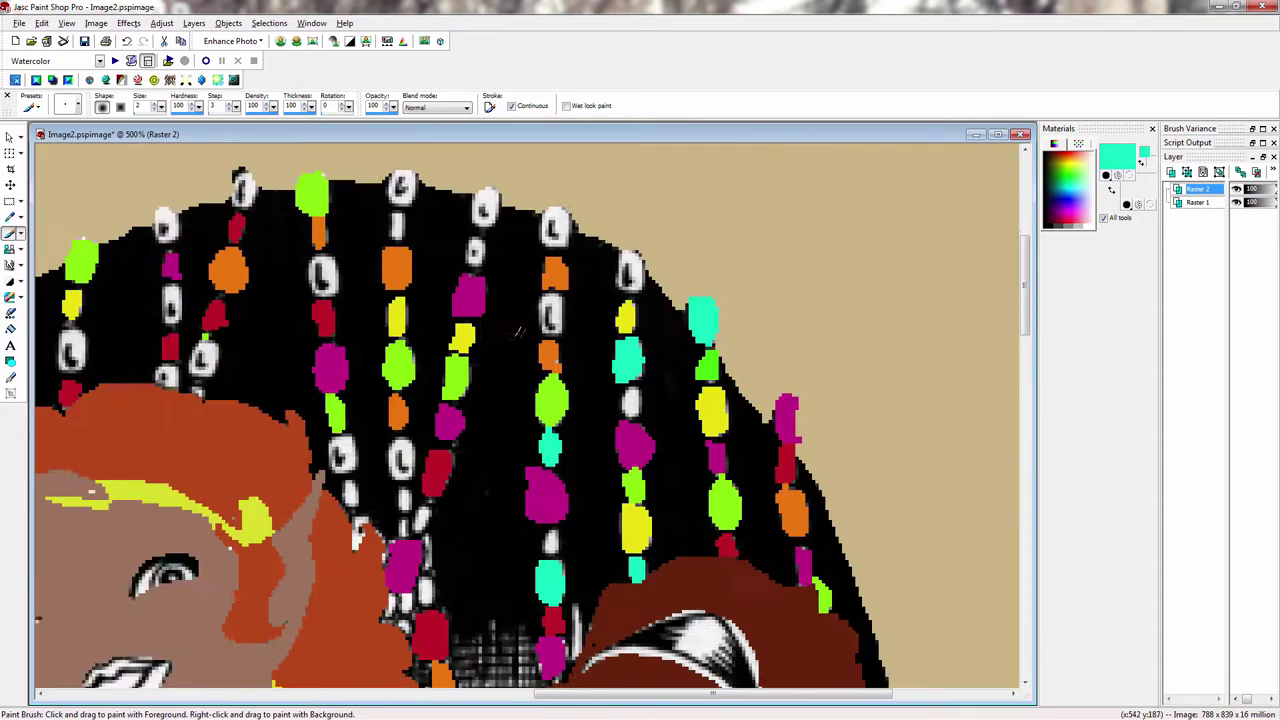
Step: Paint turquoise beads on the central strands, from the upper edge down beside the orange-haired elf's ear
scroll(519, 332, up, 1)
drag(451, 262, 462, 279)
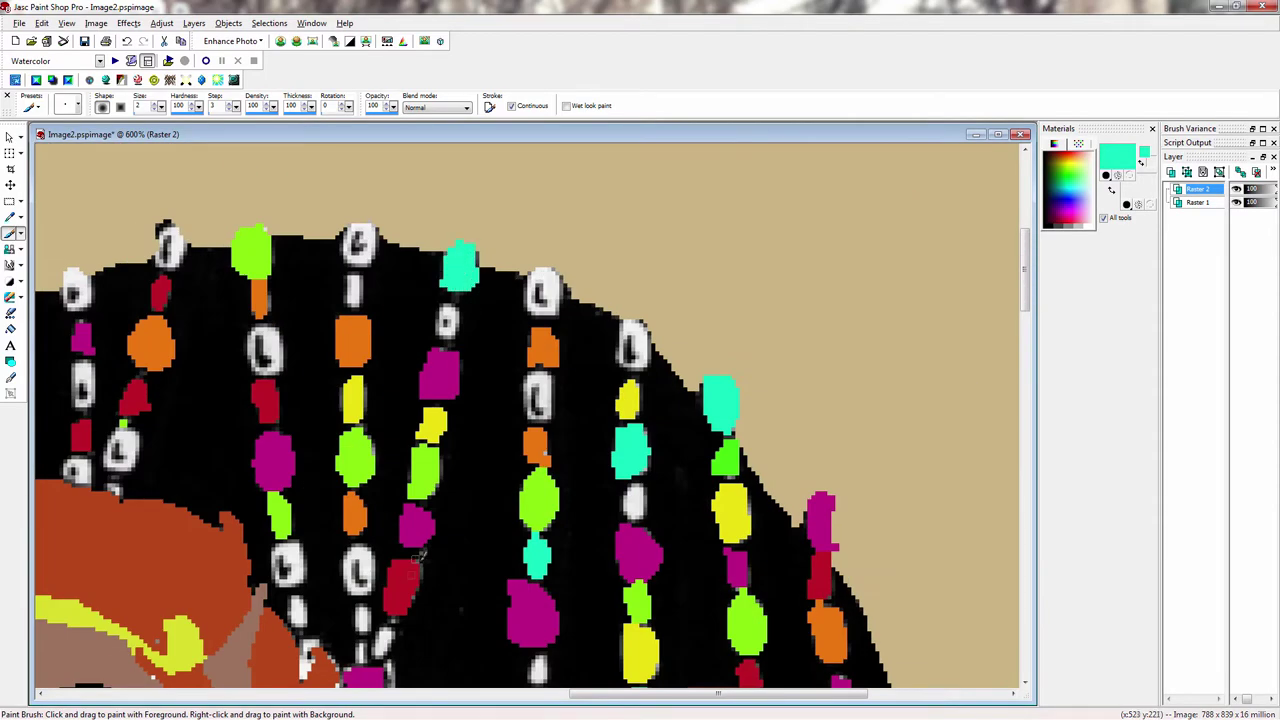
scroll(430, 590, up, 2)
drag(495, 437, 511, 404)
drag(464, 588, 470, 573)
mouse_move(388, 424)
mouse_down()
mouse_move(367, 473)
mouse_move(382, 438)
mouse_up()
drag(331, 267, 356, 258)
Step: Paint a large turquoise bead on each of two outer strands above the orange-haired elf
scroll(350, 280, down, 5)
scroll(508, 432, up, 4)
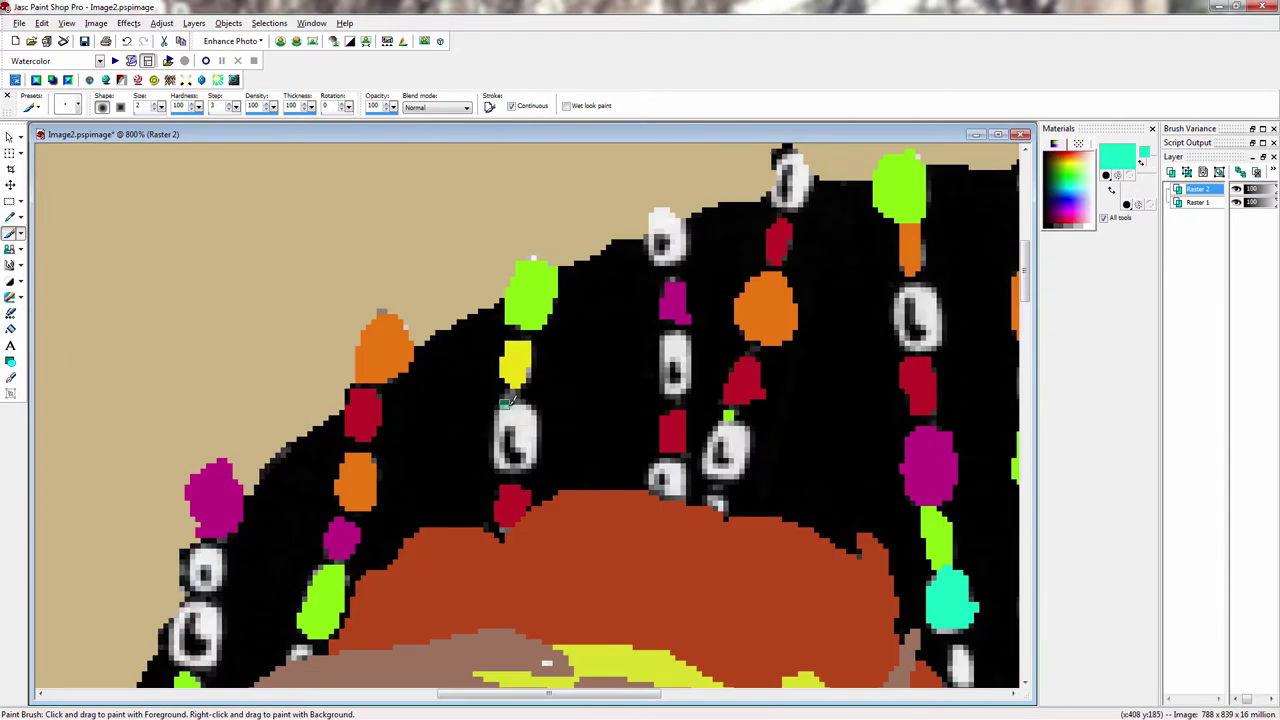
mouse_move(505, 410)
mouse_down()
mouse_move(512, 460)
mouse_move(511, 430)
mouse_up()
mouse_move(178, 625)
mouse_down()
mouse_move(205, 605)
mouse_move(195, 640)
mouse_move(212, 640)
mouse_up()
Step: Choose a sky blue and paint scattered beads on the strands above the orange-haired elf
click(1117, 155)
click(742, 536)
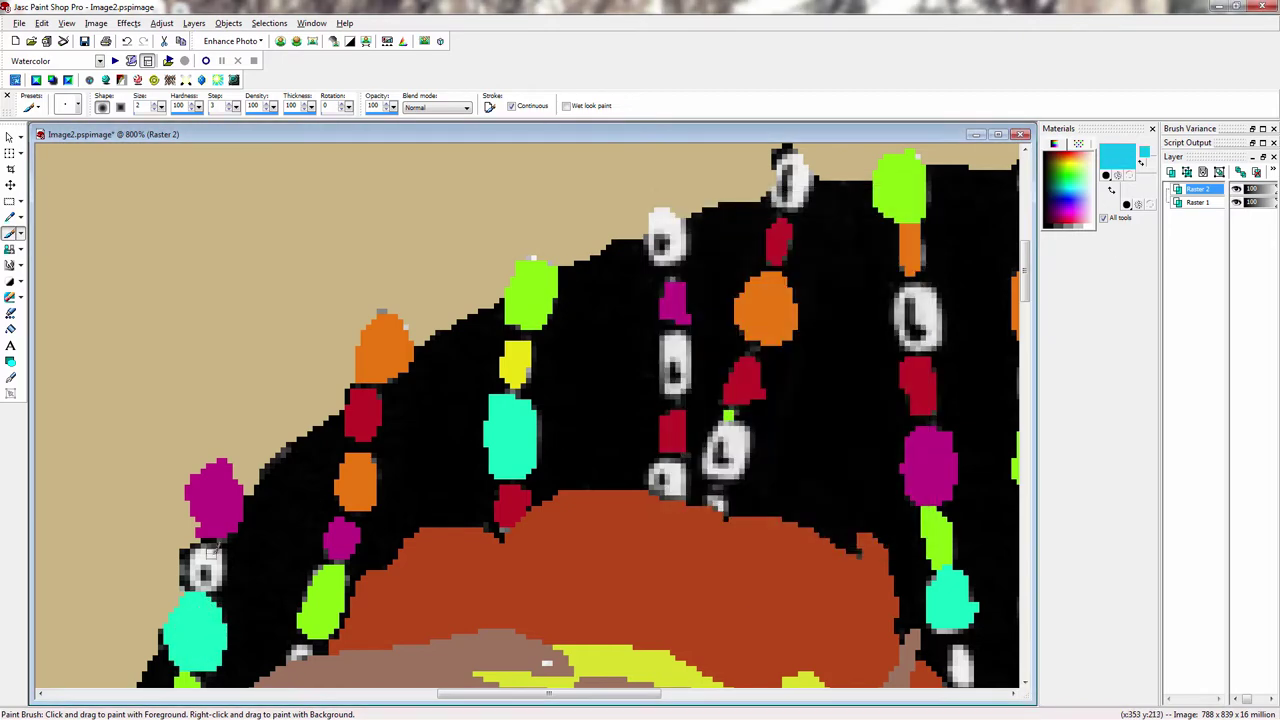
drag(198, 555, 205, 567)
drag(673, 212, 667, 258)
mouse_move(720, 425)
mouse_down()
mouse_move(740, 455)
mouse_move(730, 440)
mouse_up()
drag(926, 282, 922, 291)
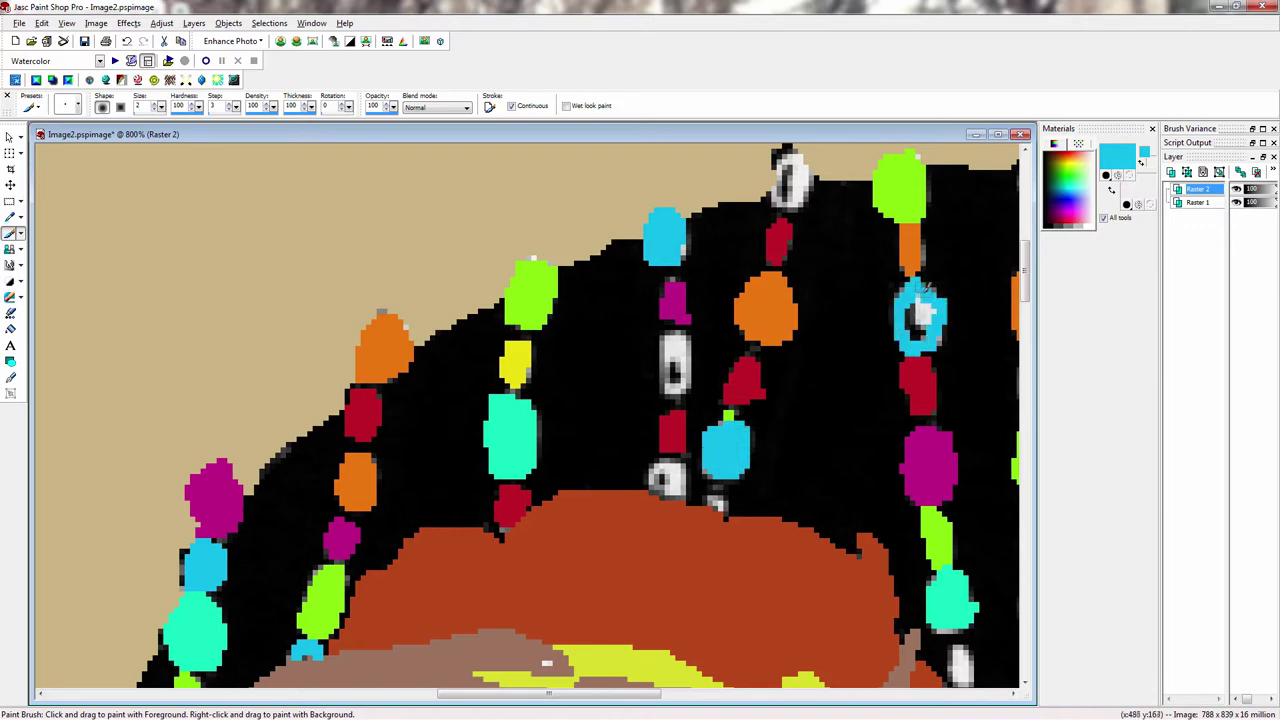
Step: Paint sky blue beads at the orange hairline and on the strands between the two elves
scroll(595, 447, down, 1)
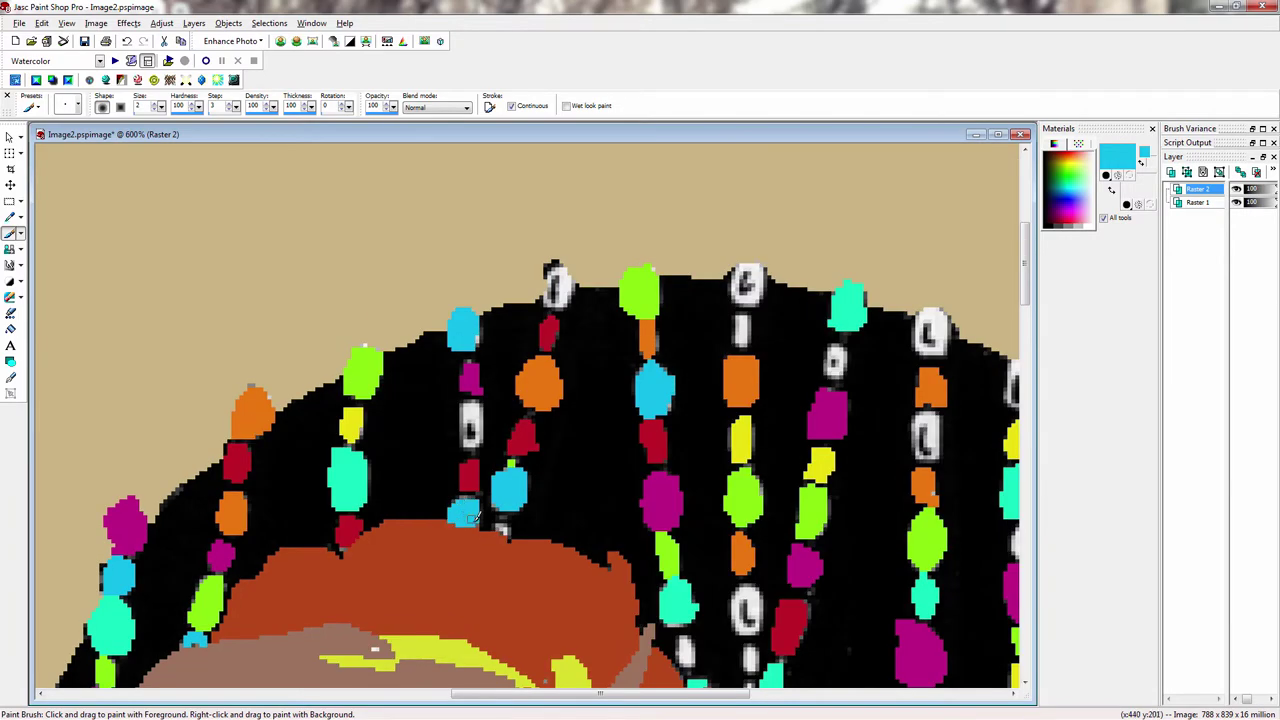
scroll(618, 524, up, 2)
drag(517, 446, 533, 494)
mouse_move(633, 510)
mouse_down()
mouse_move(631, 478)
mouse_move(647, 508)
mouse_up()
scroll(590, 490, down, 1)
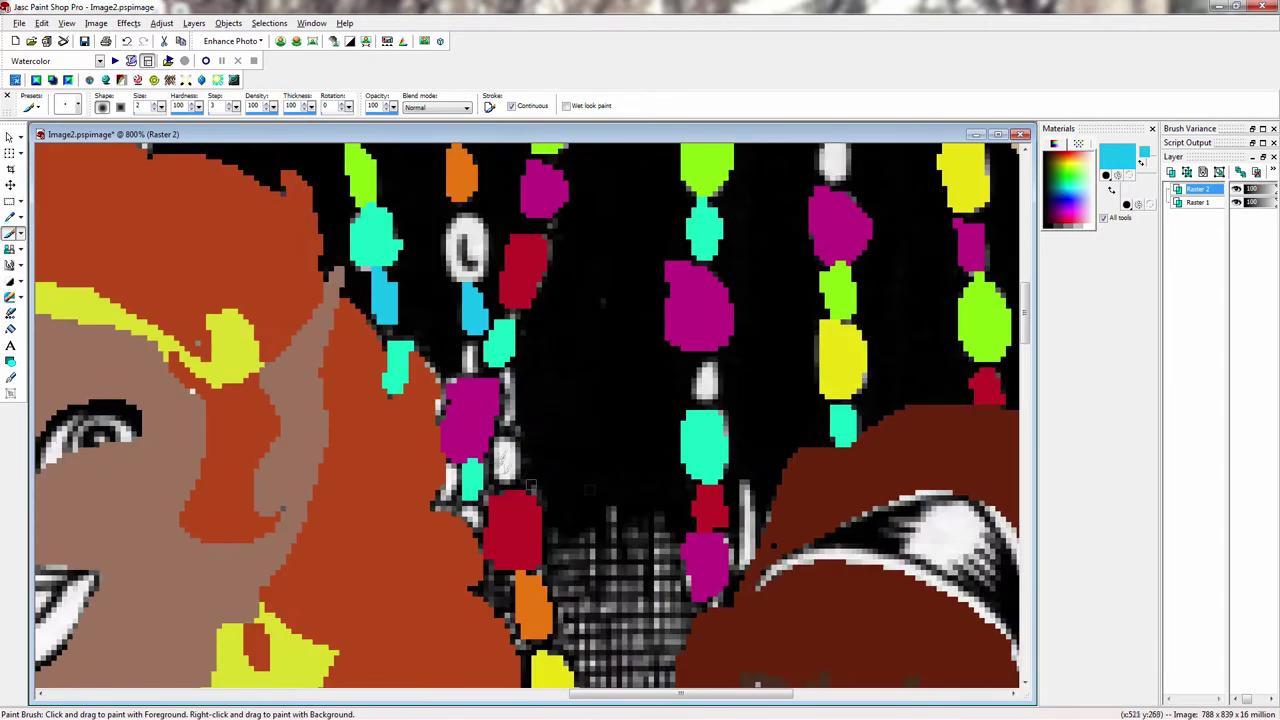
drag(711, 360, 714, 390)
Step: Paint the end bead of a strand above the dark-skinned elf sky blue
scroll(880, 362, down, 1)
scroll(520, 362, down, 1)
scroll(511, 362, up, 1)
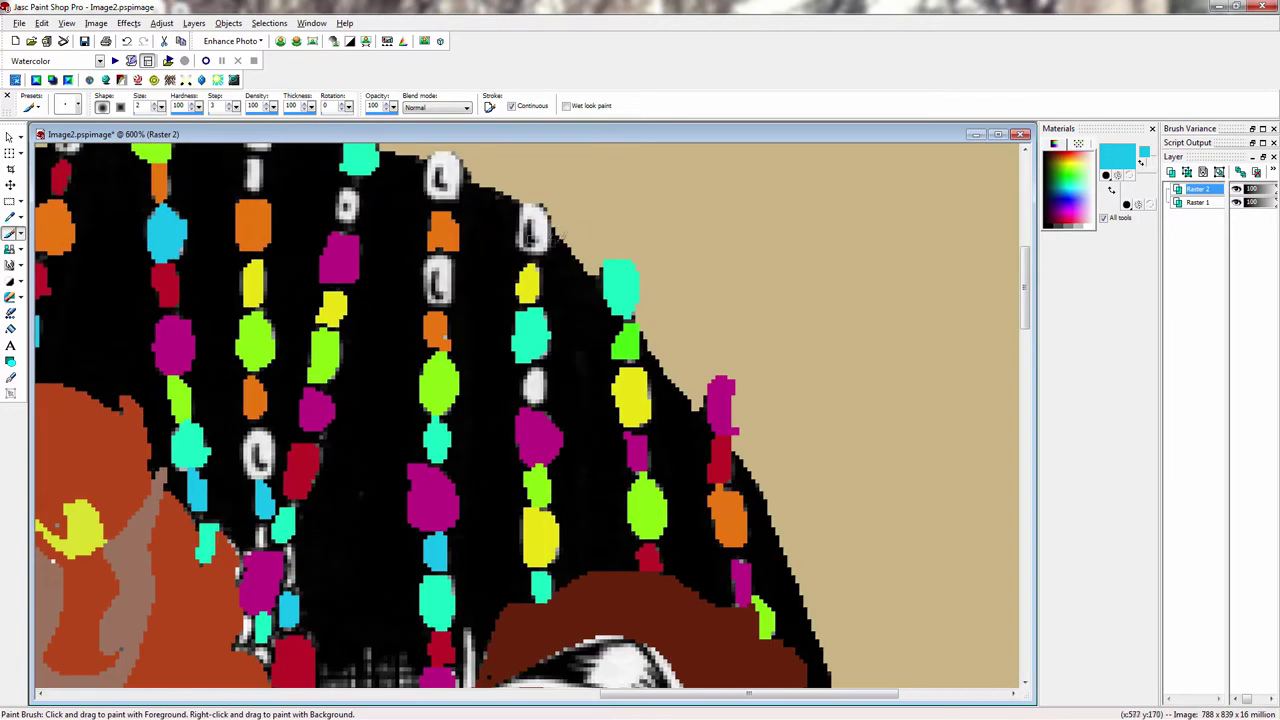
mouse_move(528, 205)
mouse_down()
mouse_move(549, 250)
mouse_move(524, 246)
mouse_up()
Step: Choose a royal blue (#114EE9) and paint scattered beads on the strands above and between the two elves
click(1115, 155)
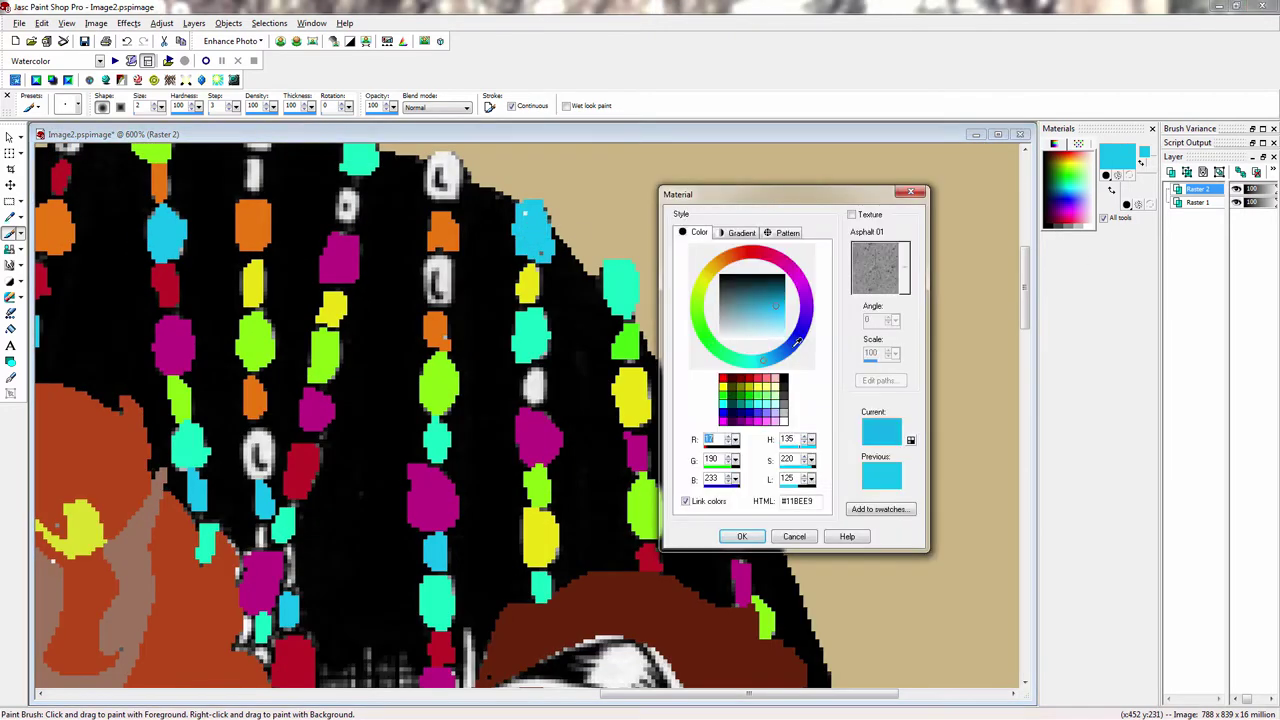
click(793, 343)
click(743, 536)
drag(437, 254, 436, 294)
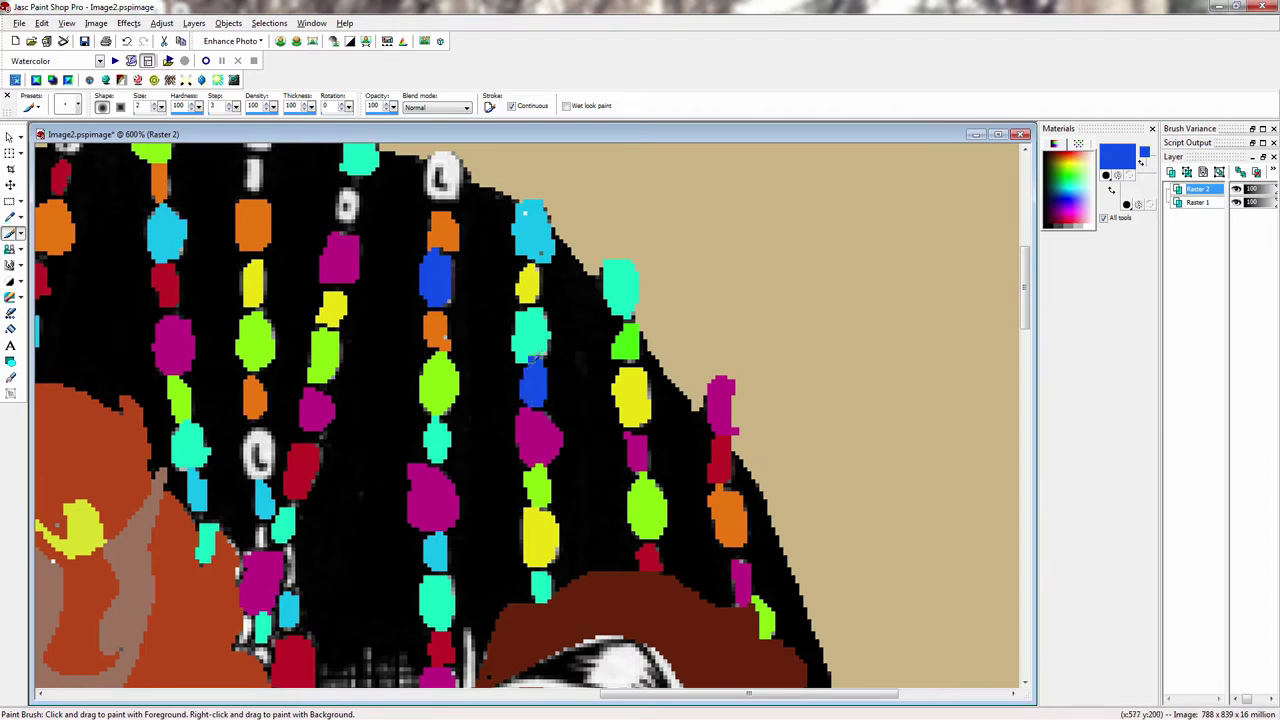
scroll(533, 358, up, 1)
drag(486, 405, 490, 435)
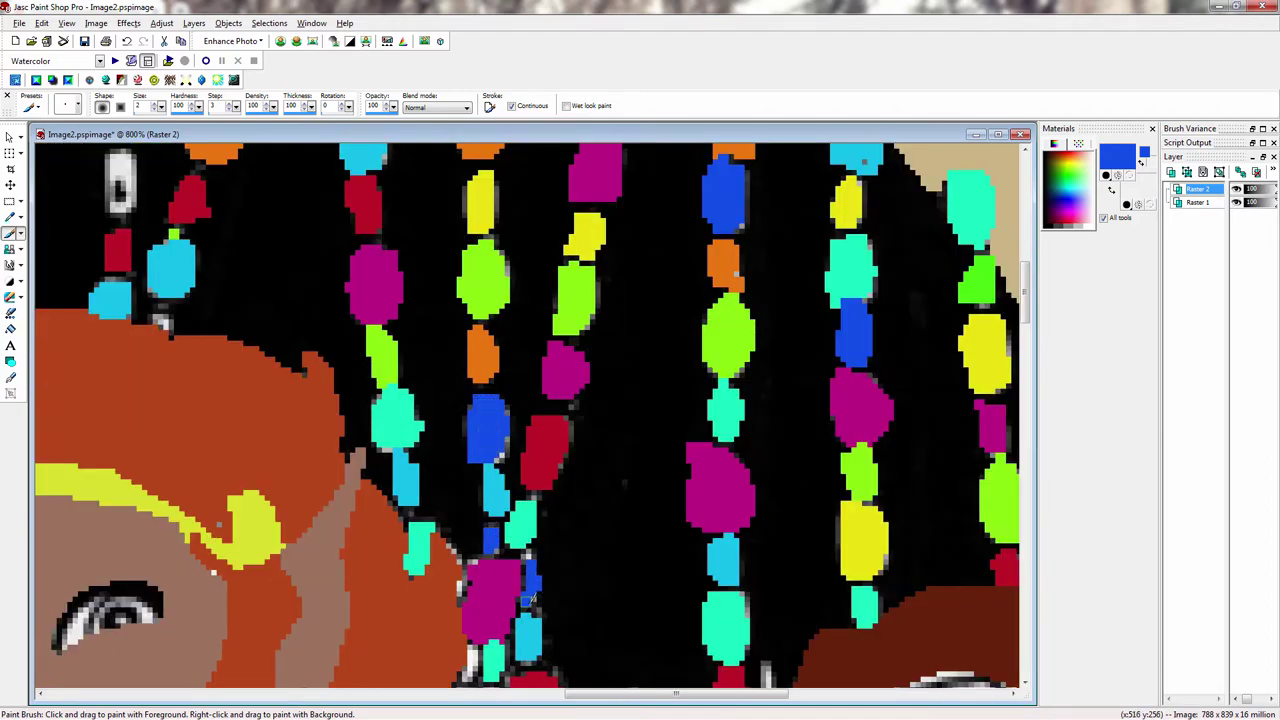
Step: Paint royal blue beads on the lower strands hanging beside the orange-haired elf's neck
scroll(527, 598, down, 1)
scroll(583, 590, down, 1)
scroll(577, 515, up, 2)
drag(509, 412, 503, 466)
drag(482, 547, 475, 593)
Step: Choose an indigo and paint the unpainted beads on the strands between the two elves' faces
click(1111, 156)
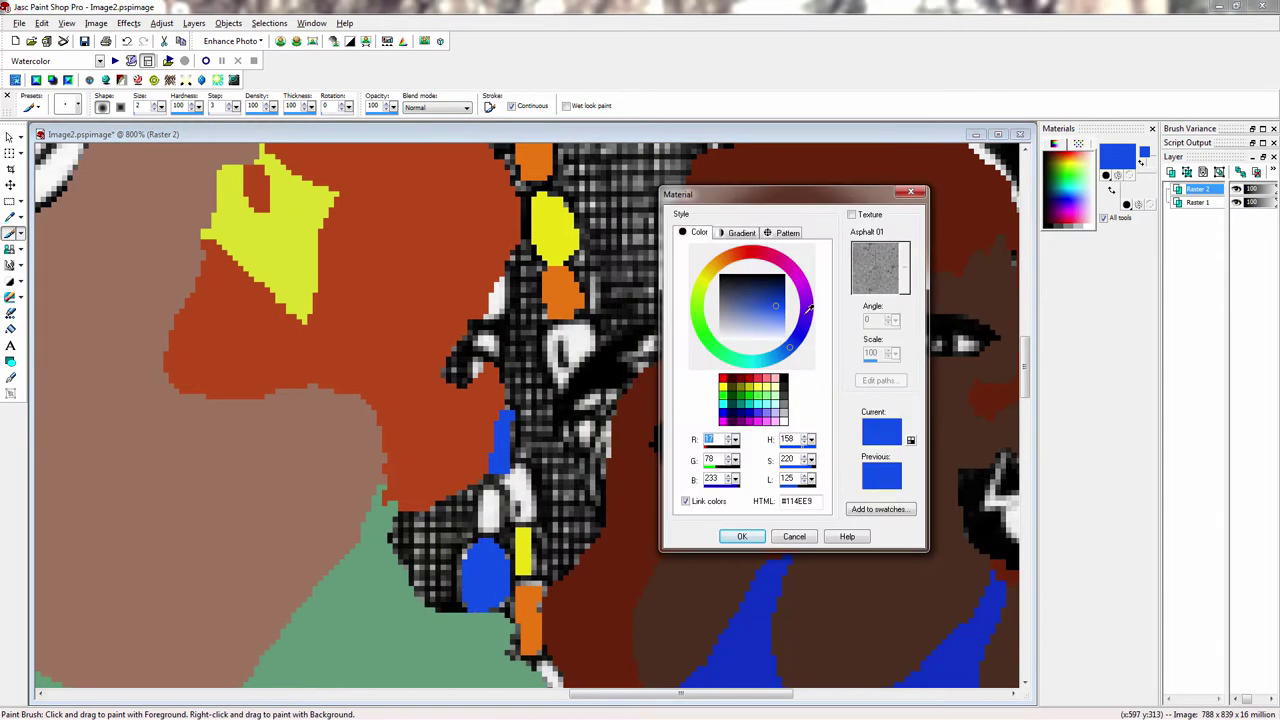
click(809, 303)
click(743, 537)
drag(488, 492, 488, 530)
drag(512, 462, 524, 512)
mouse_move(570, 326)
mouse_down()
mouse_move(594, 334)
mouse_move(560, 344)
mouse_up()
mouse_move(486, 338)
mouse_down()
mouse_move(468, 364)
mouse_move(484, 350)
mouse_up()
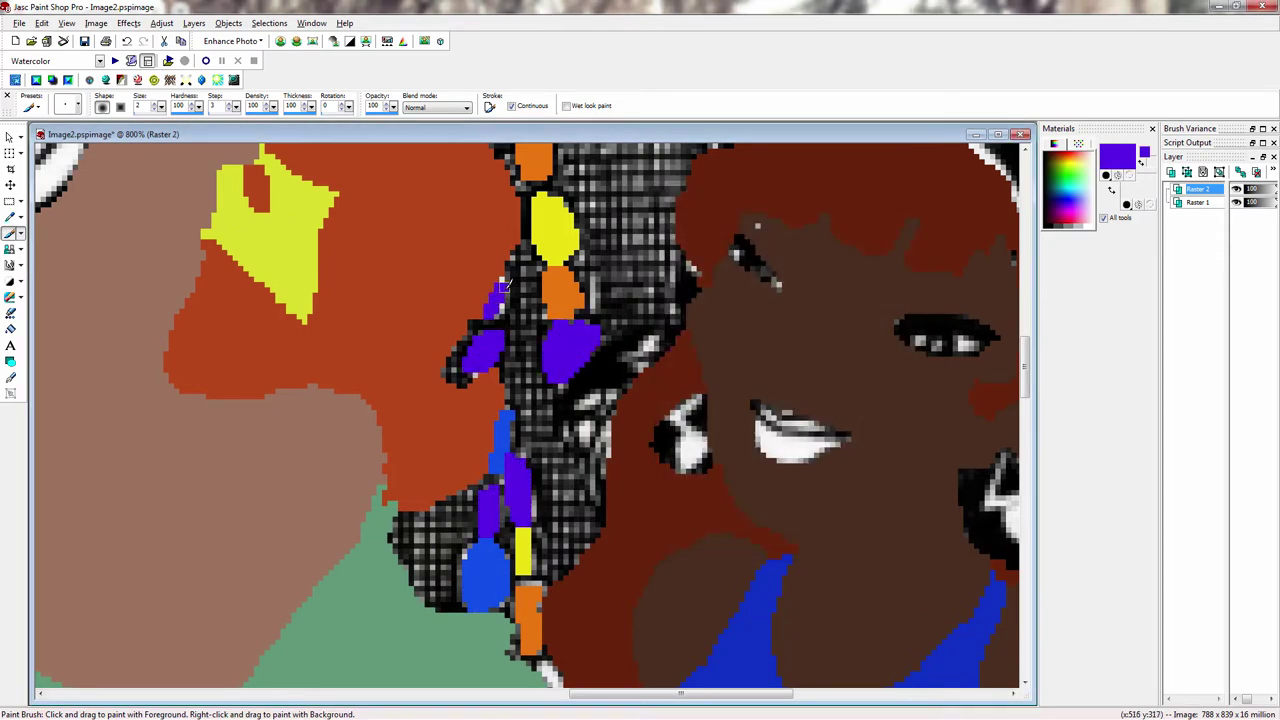
drag(506, 286, 497, 312)
Step: Paint the large top bead of a strand along the upper edge of the black hair indigo
scroll(508, 300, down, 4)
scroll(560, 234, up, 3)
drag(528, 394, 504, 393)
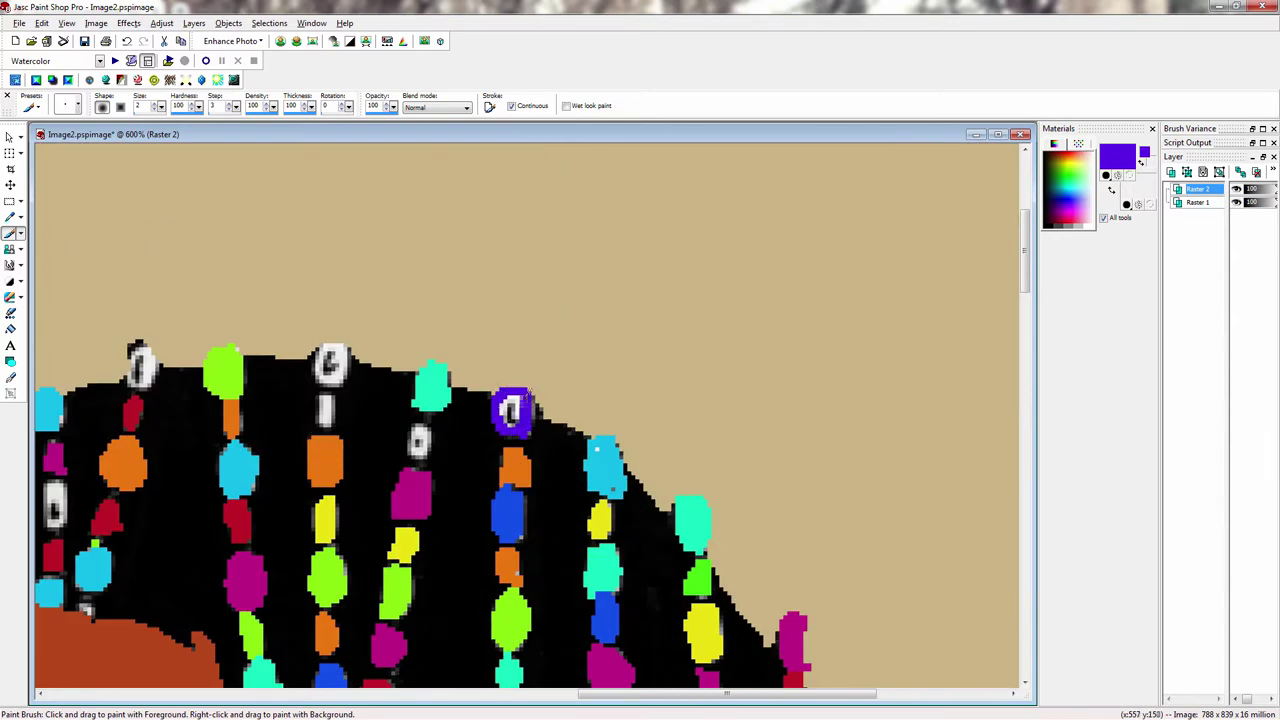
Step: Choose a purple and paint a small bead below the turquoise end bead and the top bead of the neighboring strand
click(1116, 155)
click(768, 306)
click(737, 534)
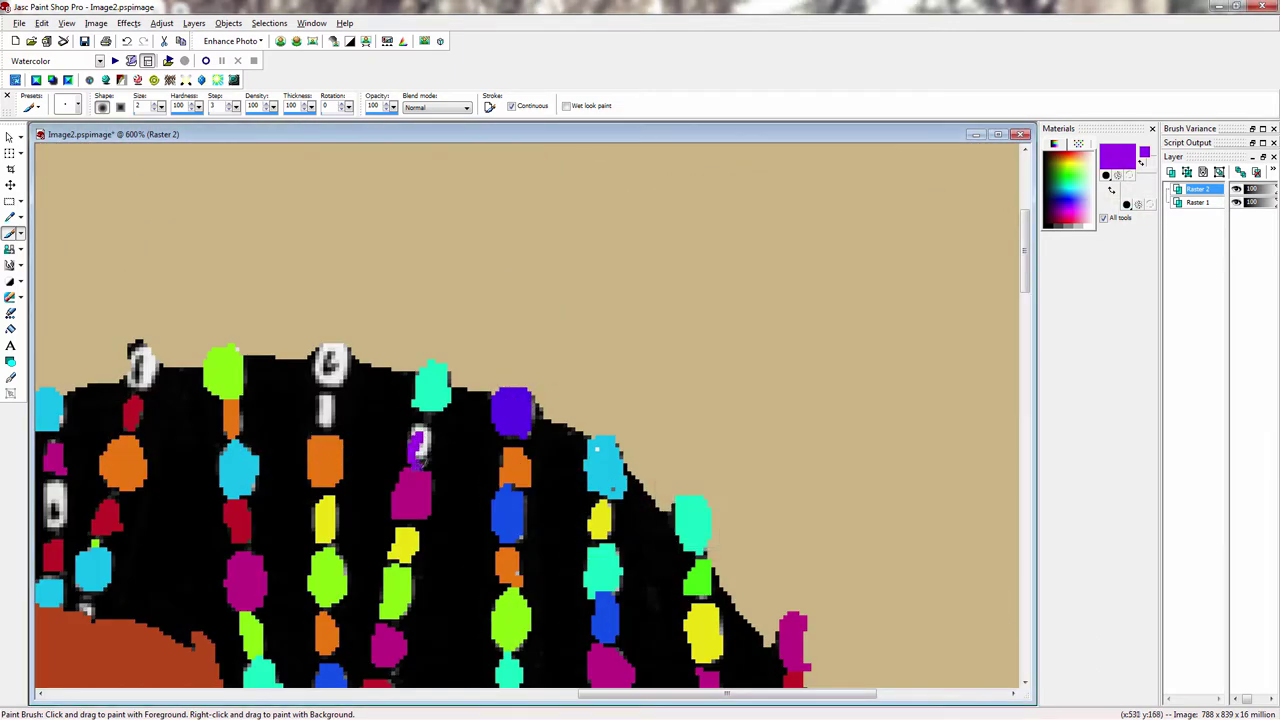
drag(420, 430, 425, 465)
drag(314, 384, 332, 366)
Step: Paint a mid-strand bead and a top end bead above the orange-haired elf purple
scroll(219, 439, down, 4)
scroll(424, 448, up, 4)
drag(545, 359, 544, 375)
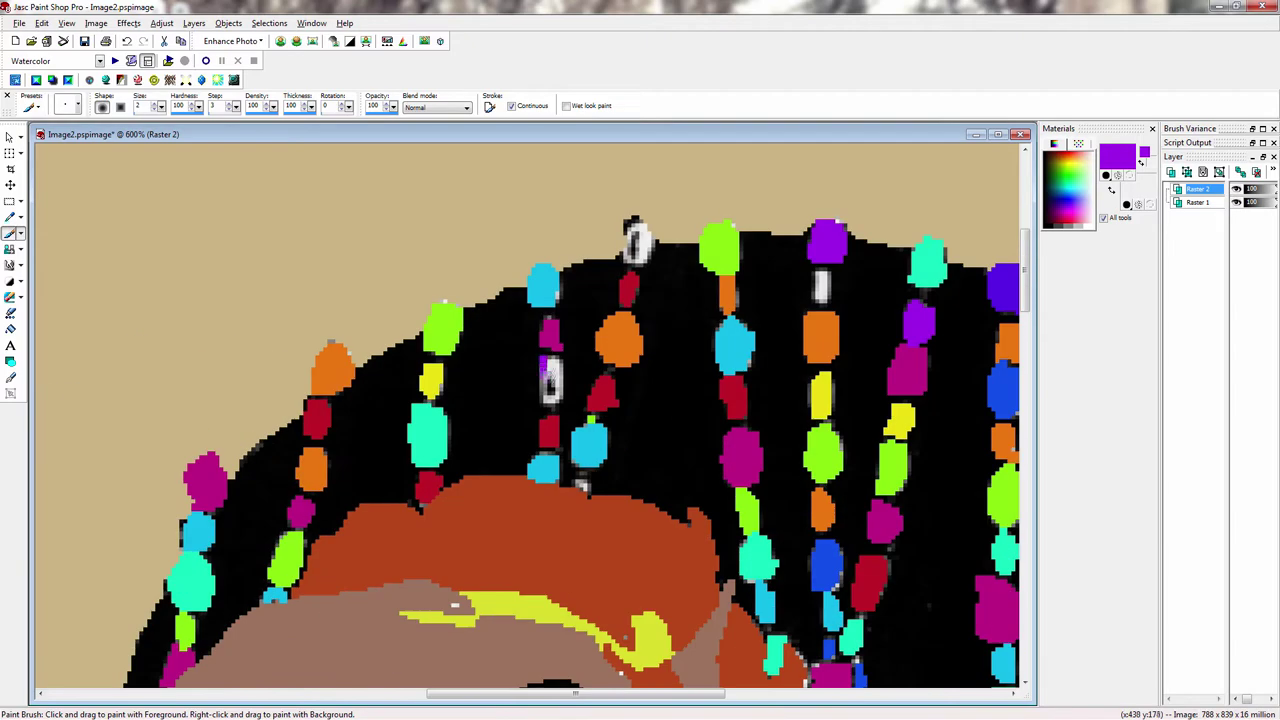
drag(632, 224, 636, 248)
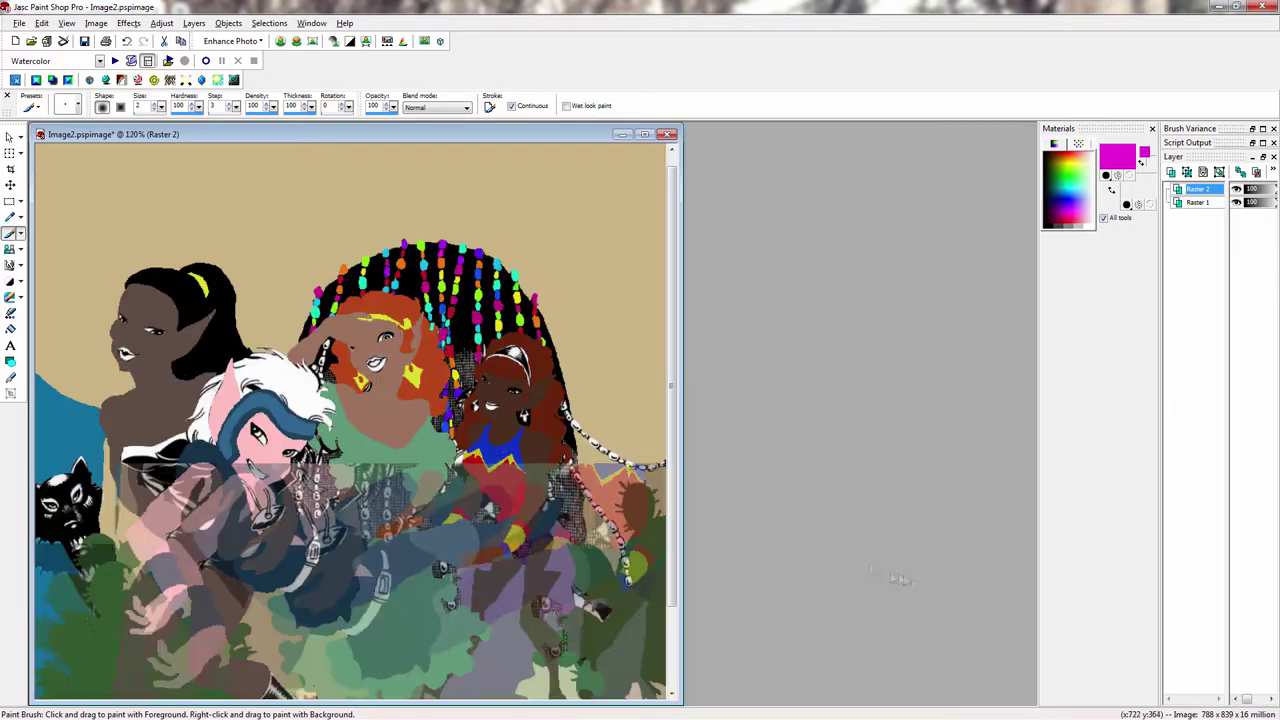
scroll(526, 412, up, 5)
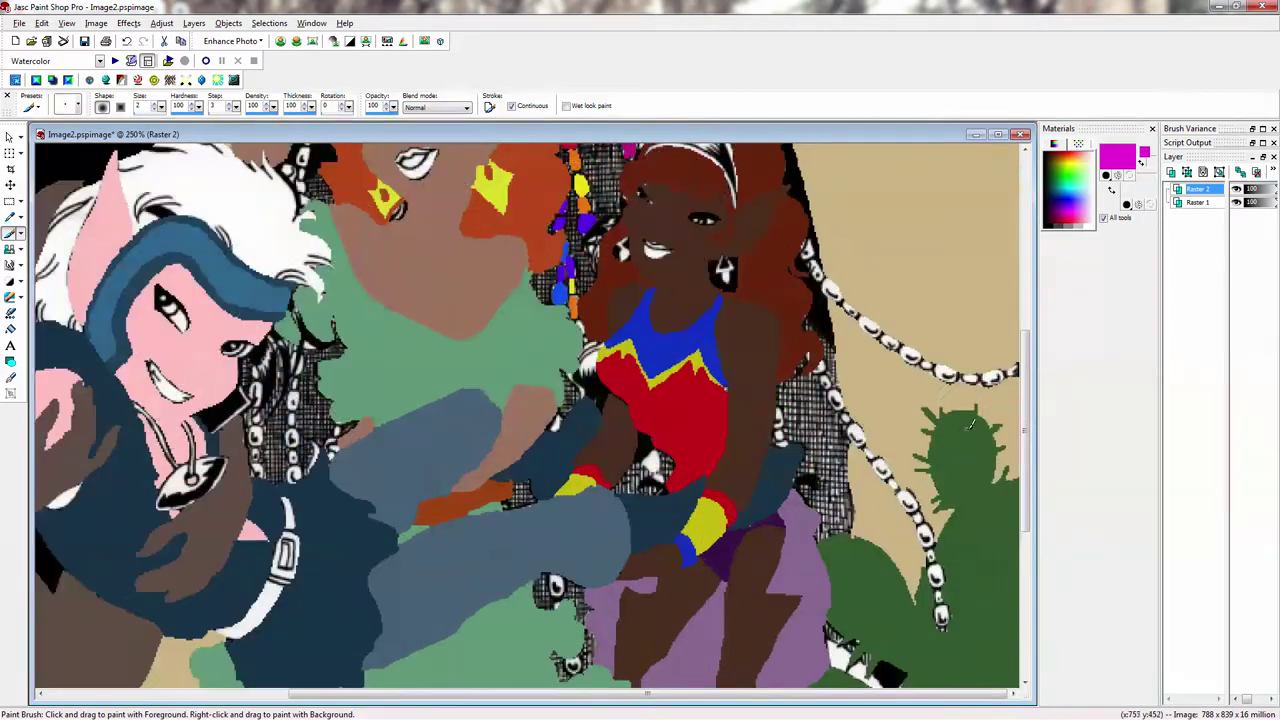